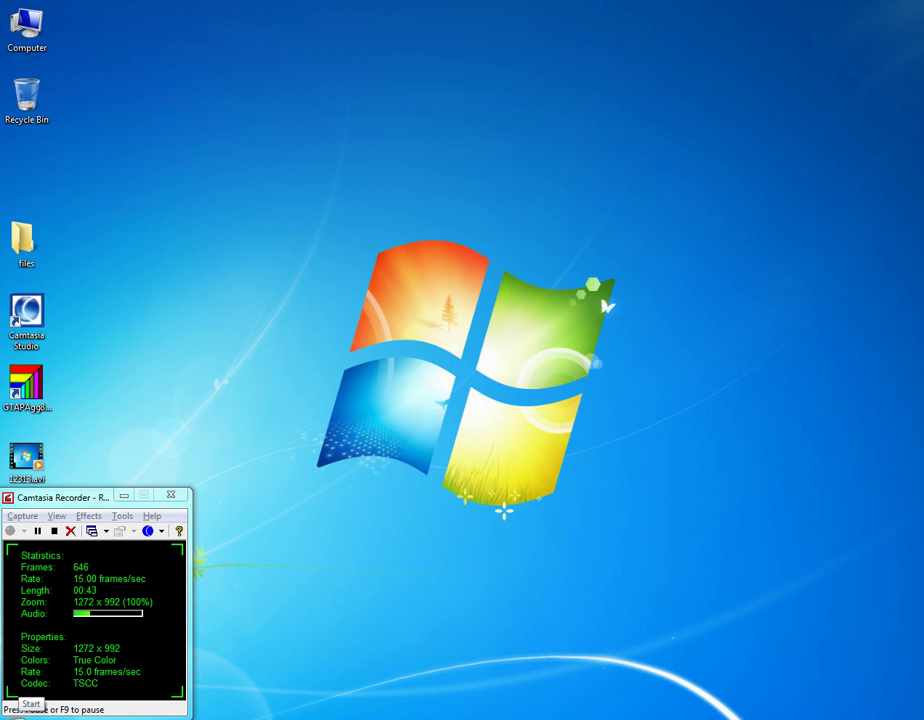
Open the GAgg8p107 folder on Local Disk (C:)
click(20, 717)
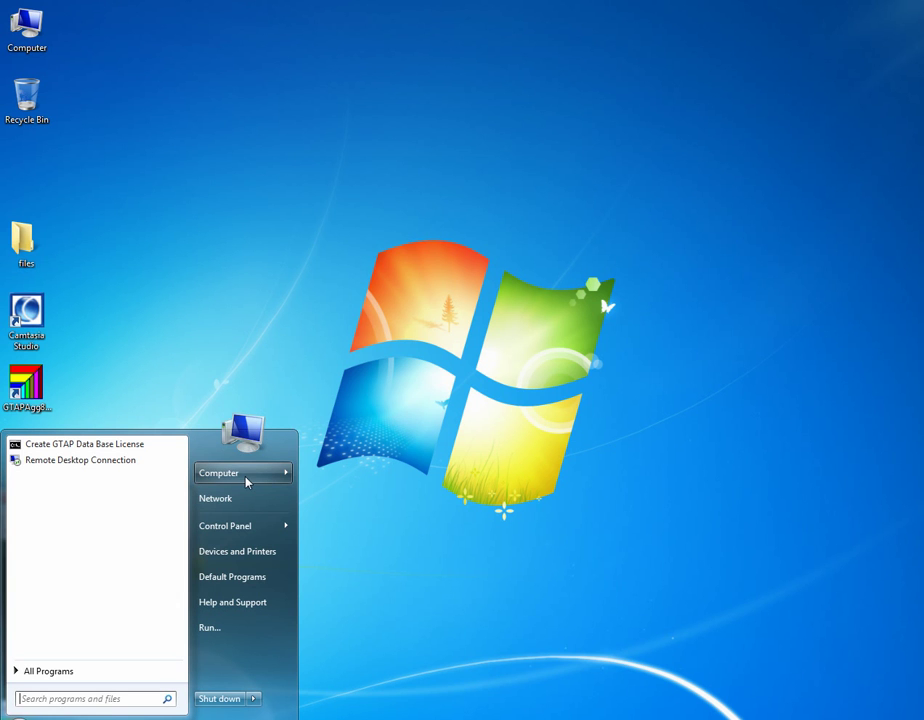
mouse_move(278, 483)
click(359, 131)
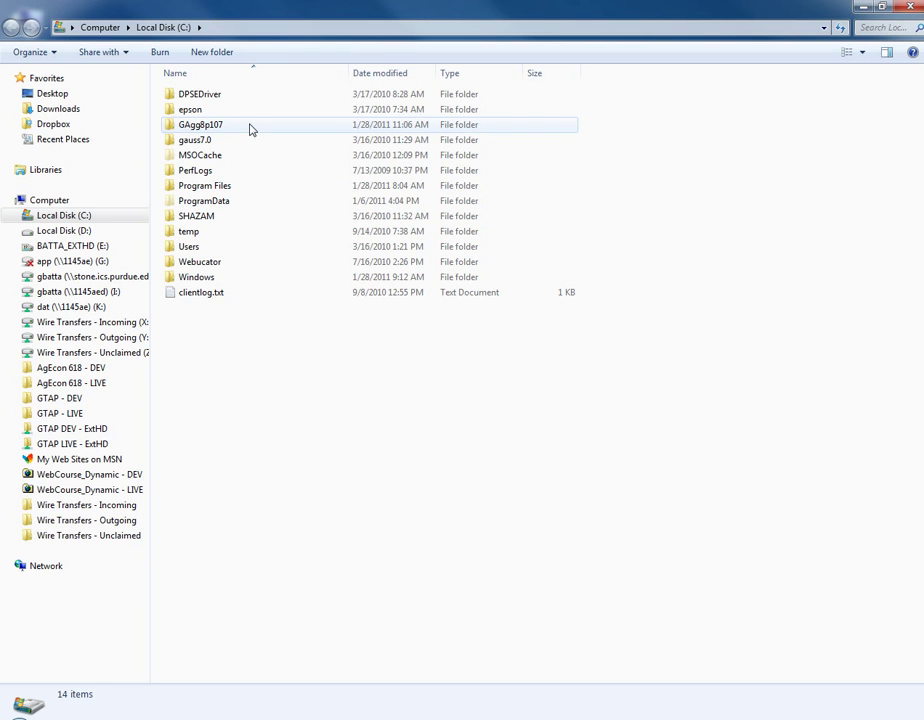
click(217, 127)
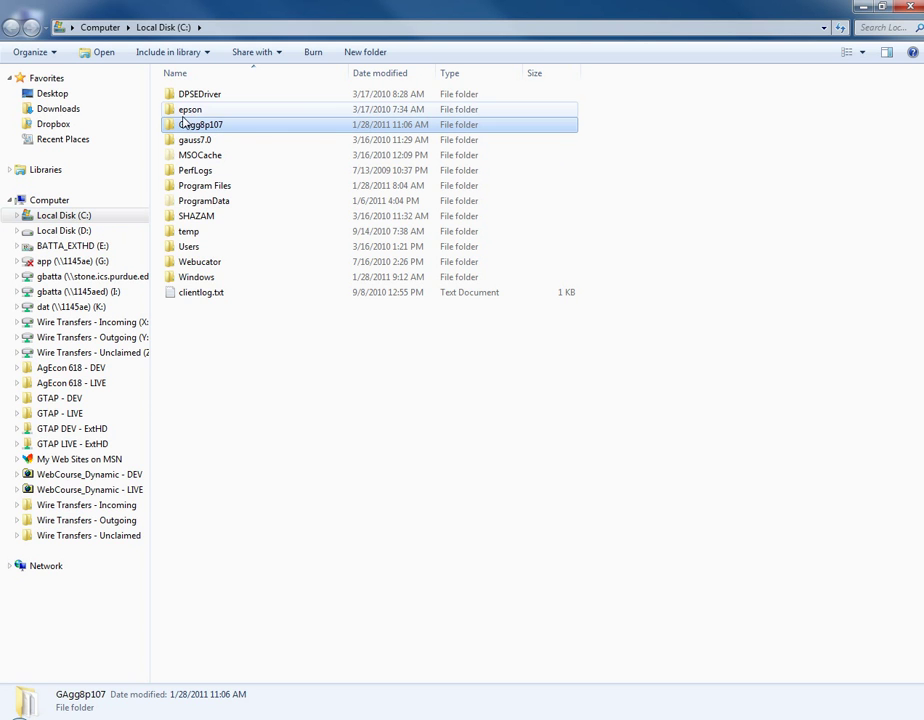
double_click(195, 131)
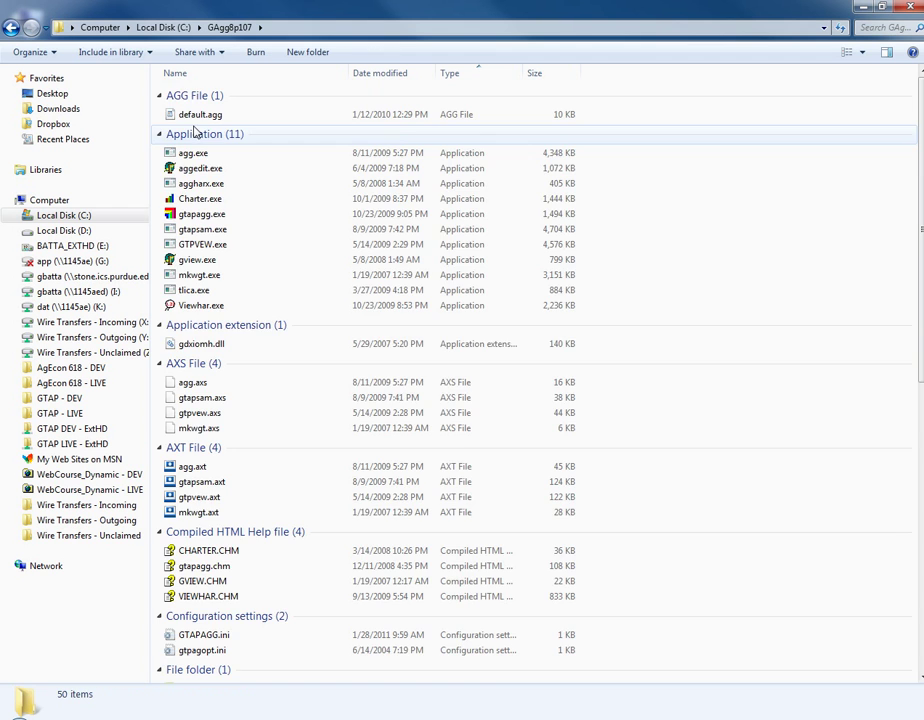
Locate the licence file gtapagg.lic in the GAgg8p107 folder and close the folder window
scroll(228, 400, down, 2)
scroll(226, 410, down, 9)
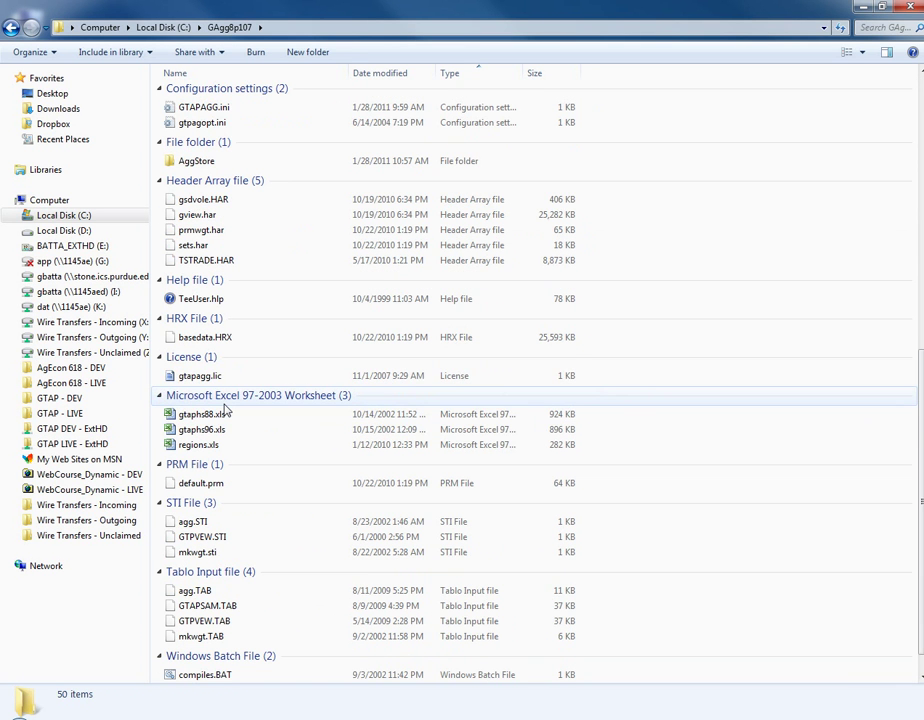
click(217, 378)
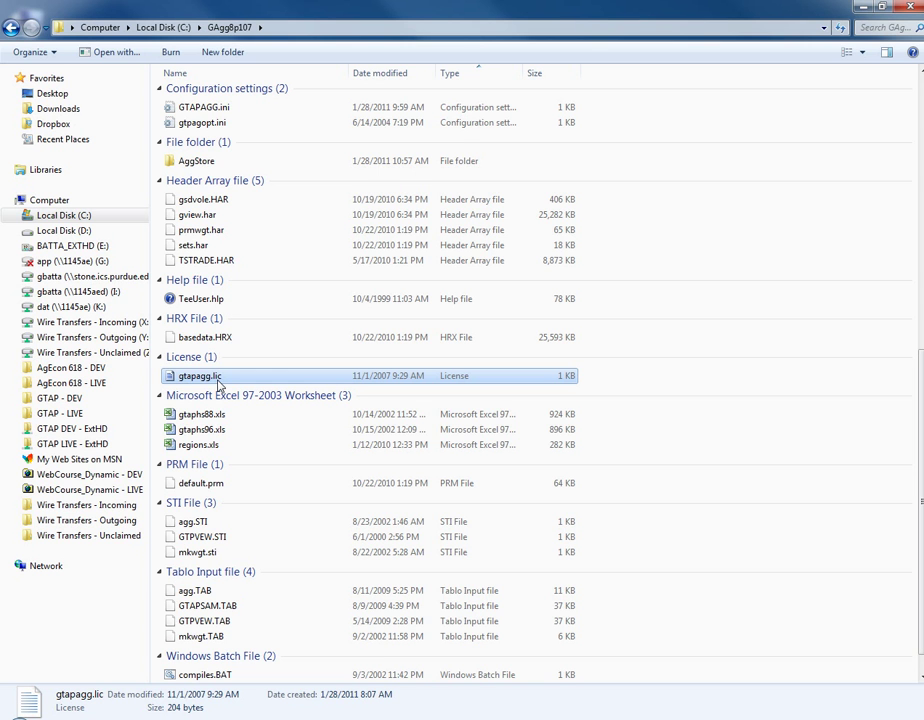
click(909, 9)
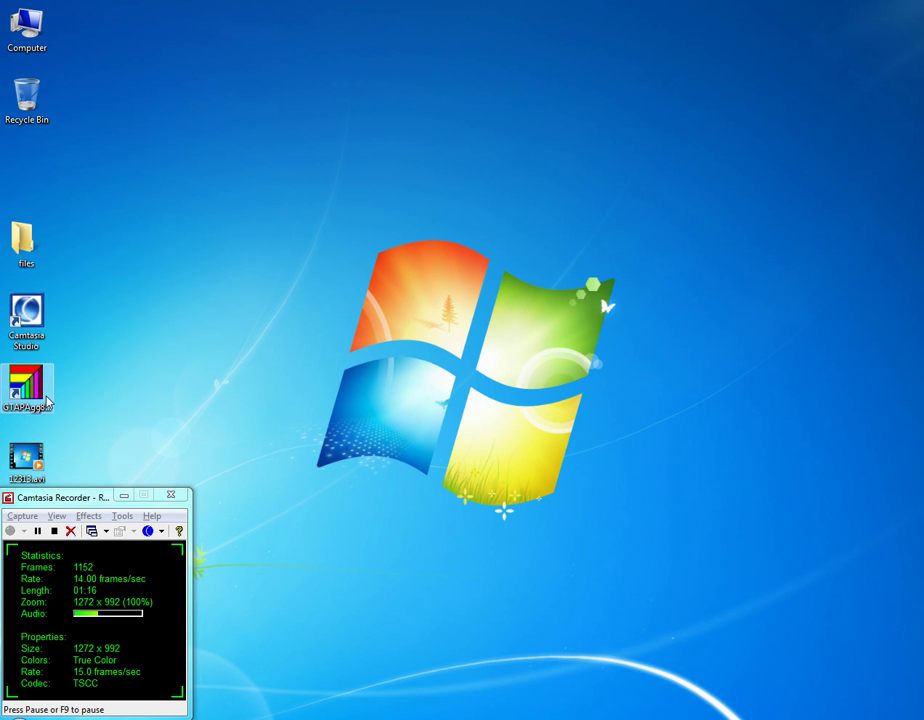
Launch the GTAPAgg database aggregator from its desktop shortcut
double_click(27, 388)
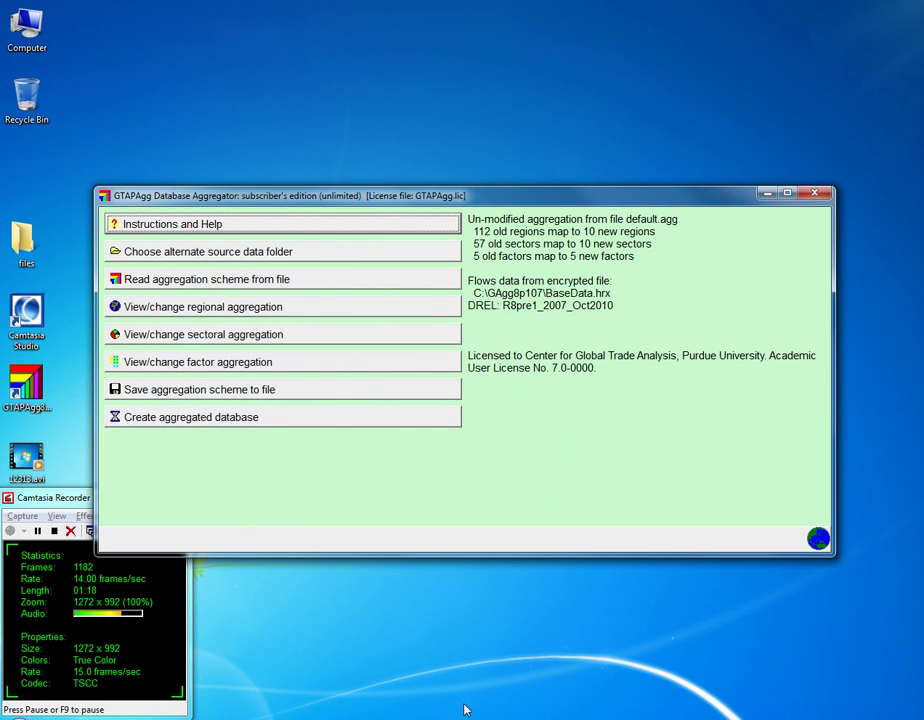
right_click(443, 712)
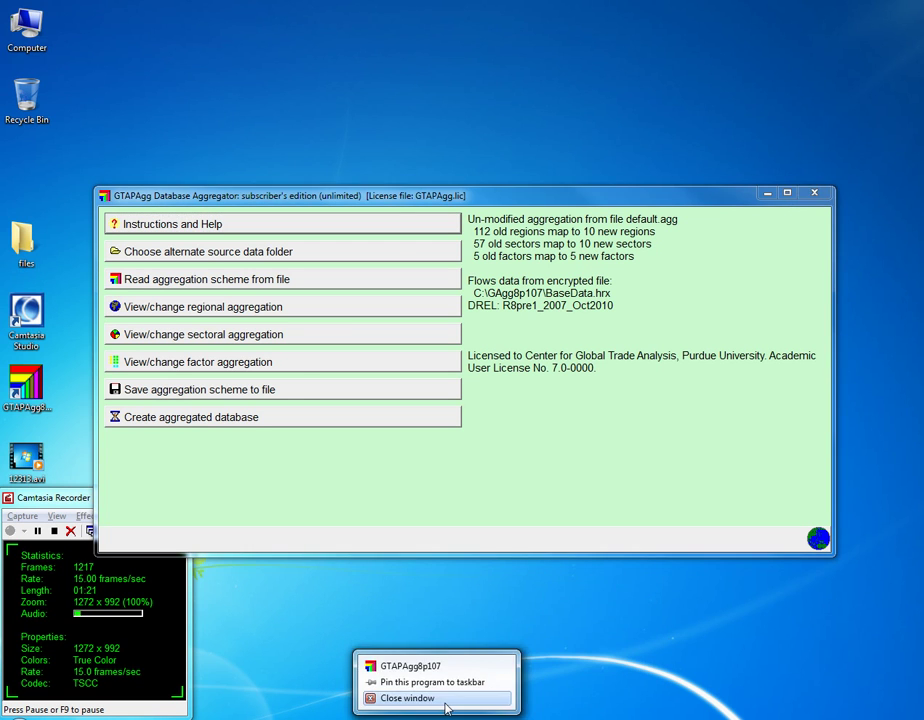
click(358, 490)
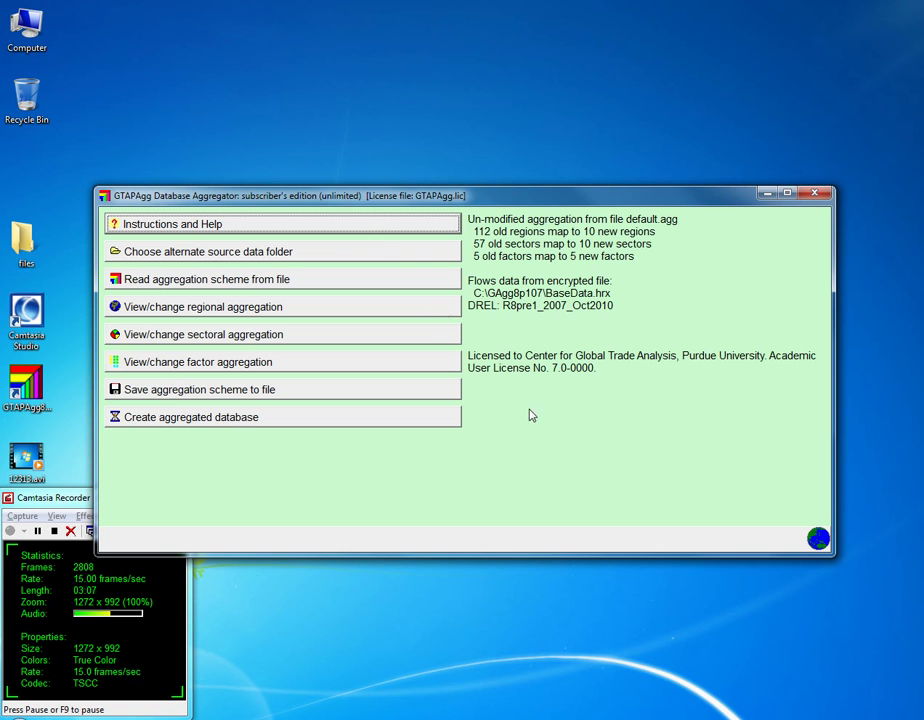
Look through the Introduction and Errors and Problems topics in the GTAPAgg help, and close the help window
click(357, 227)
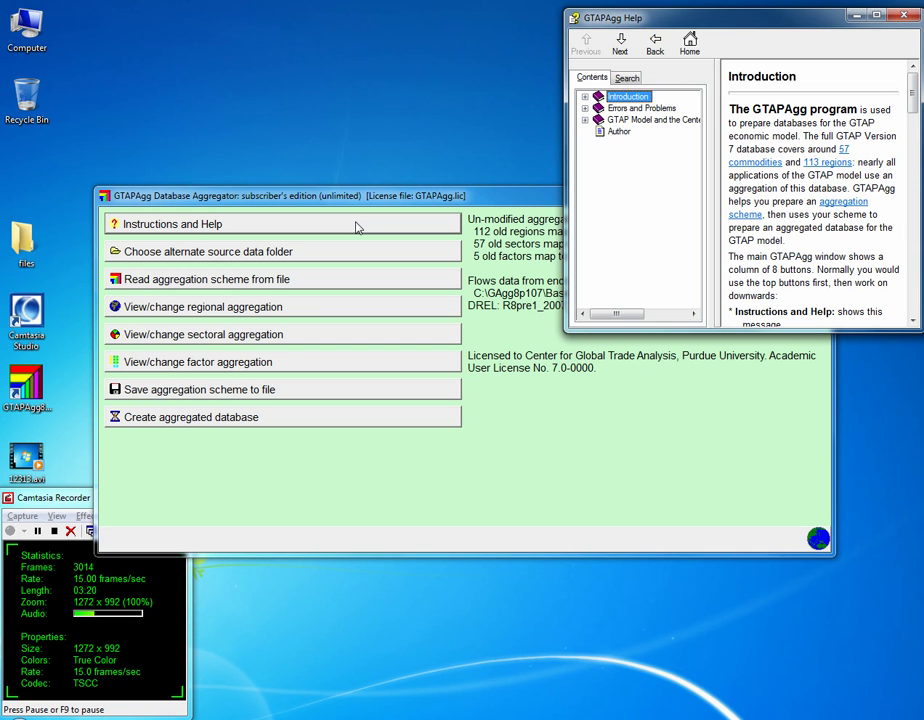
click(585, 97)
click(585, 97)
click(586, 108)
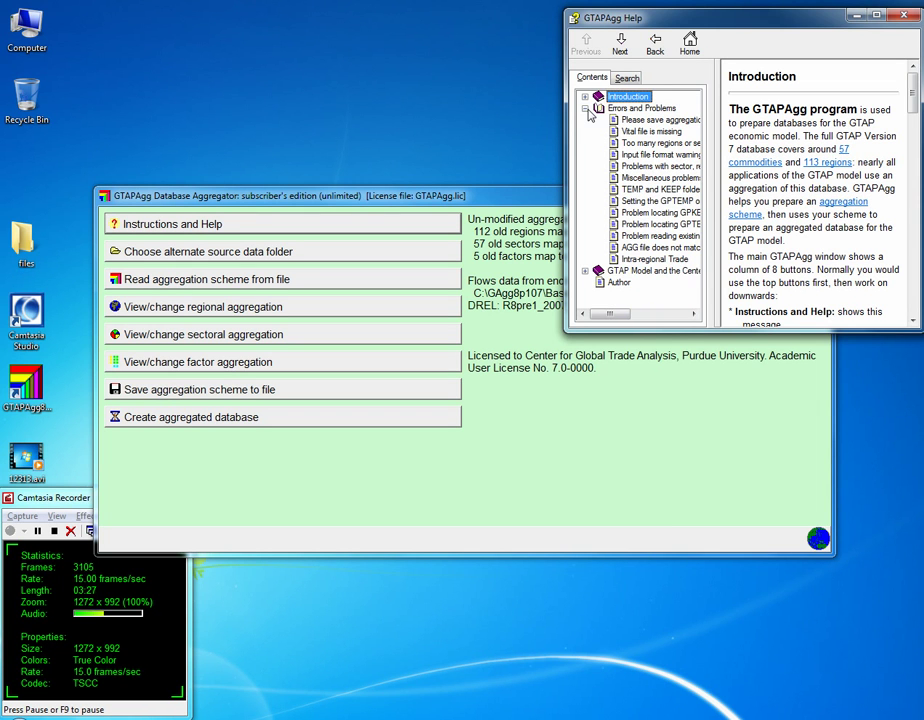
click(586, 108)
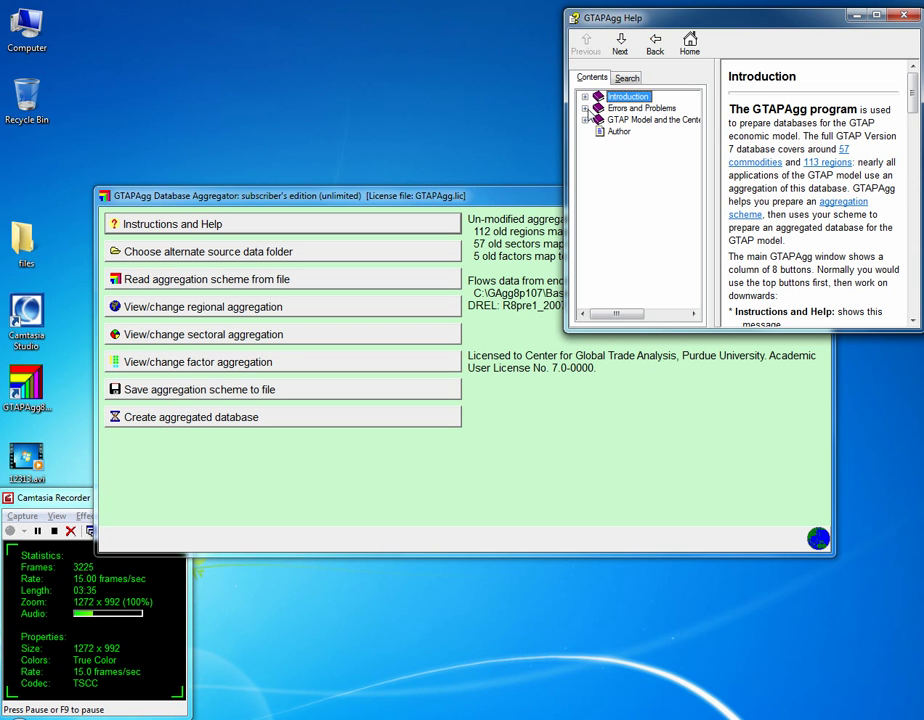
click(910, 15)
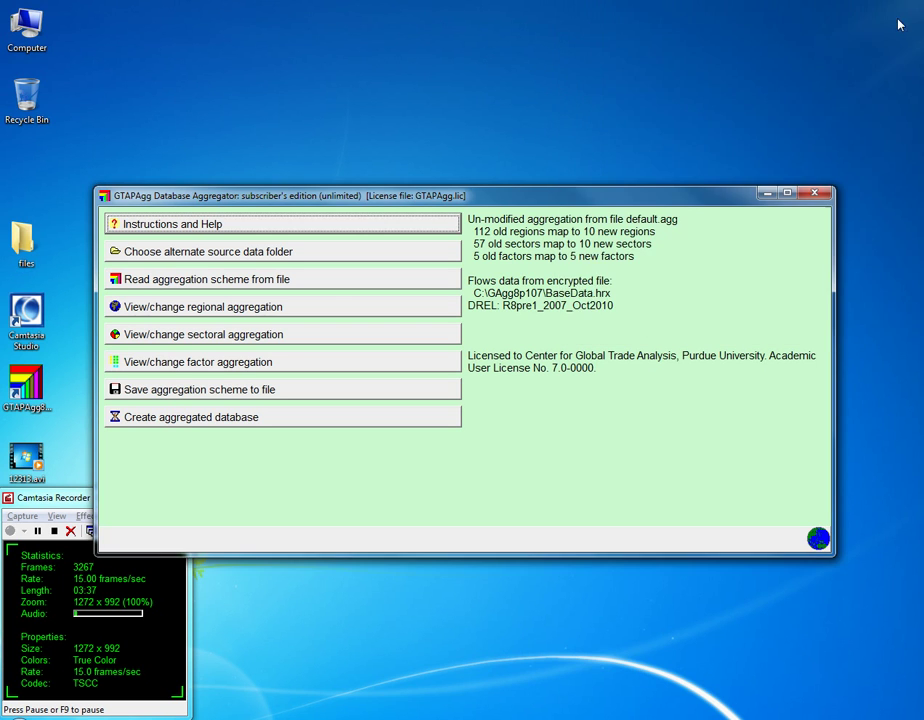
Check the matching data files in C:\GAgg8p107 in the alternate source data folder selection, and cancel without changing the source
click(318, 262)
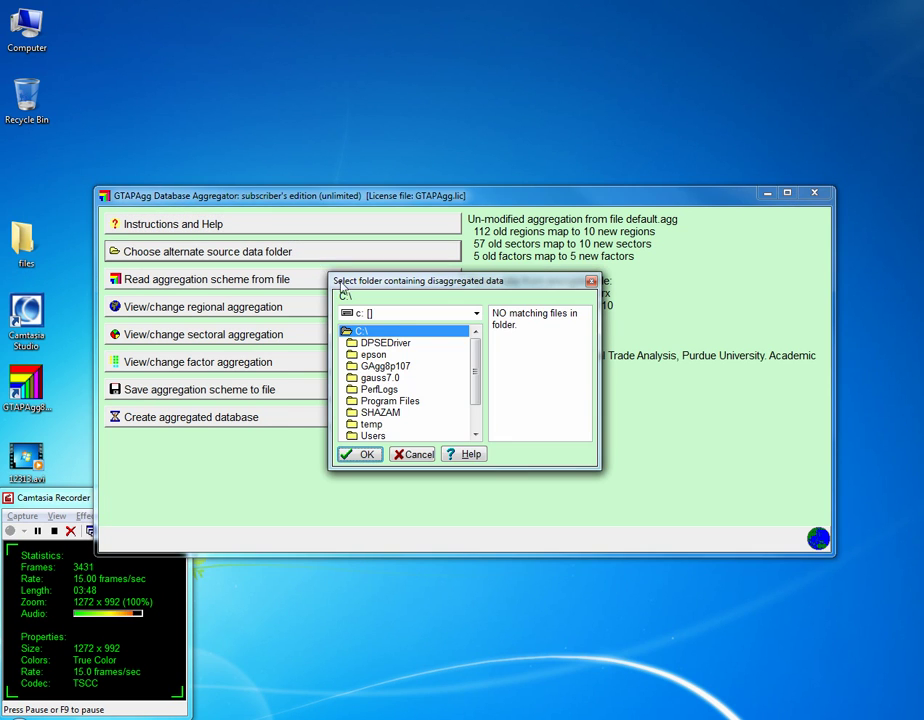
click(388, 368)
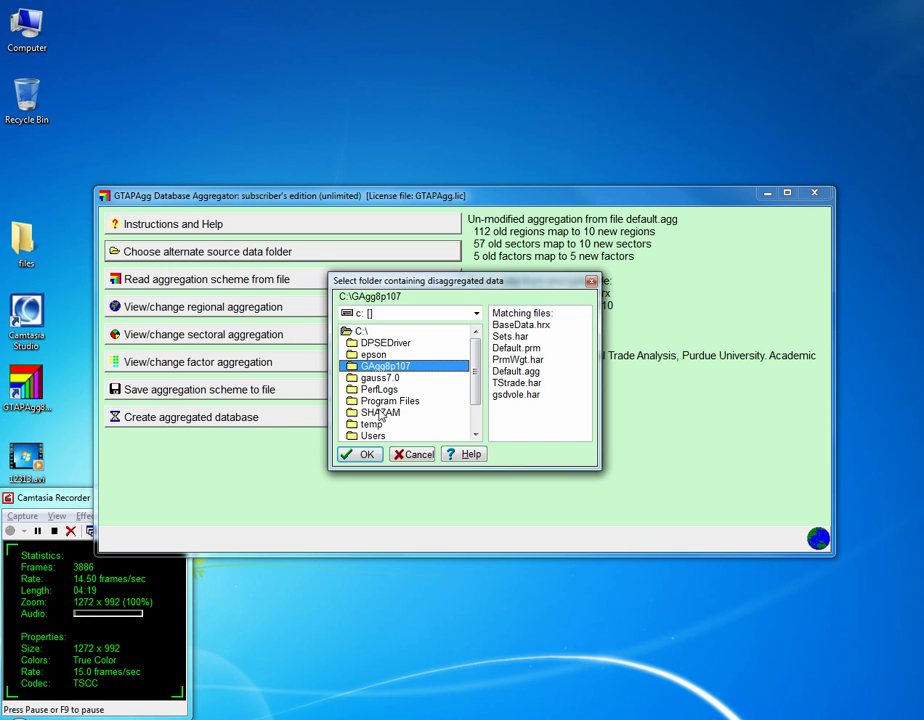
drag(493, 325, 550, 325)
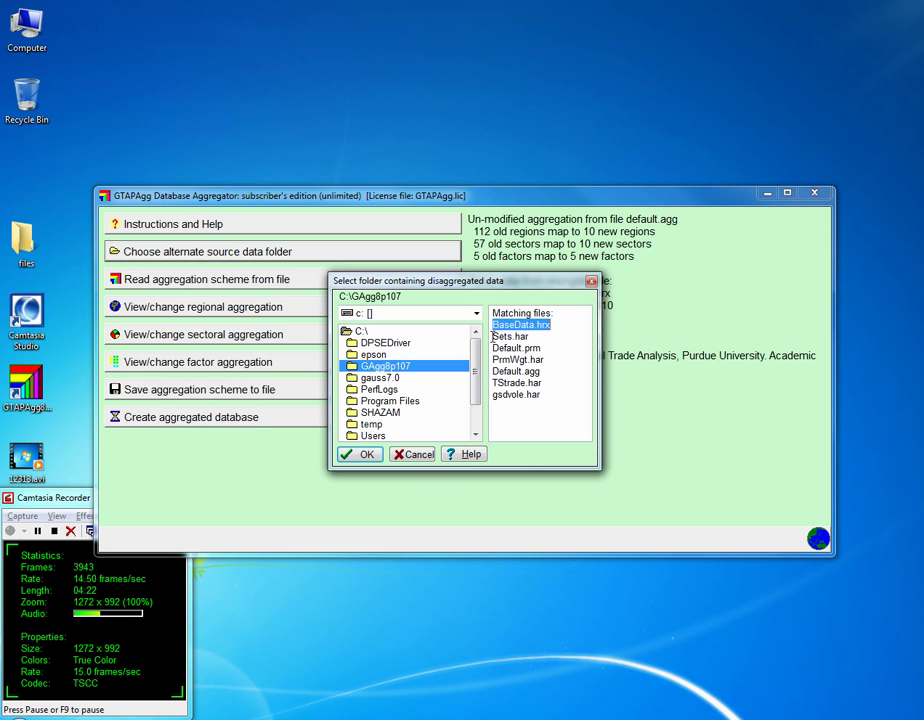
click(503, 336)
drag(492, 347, 497, 347)
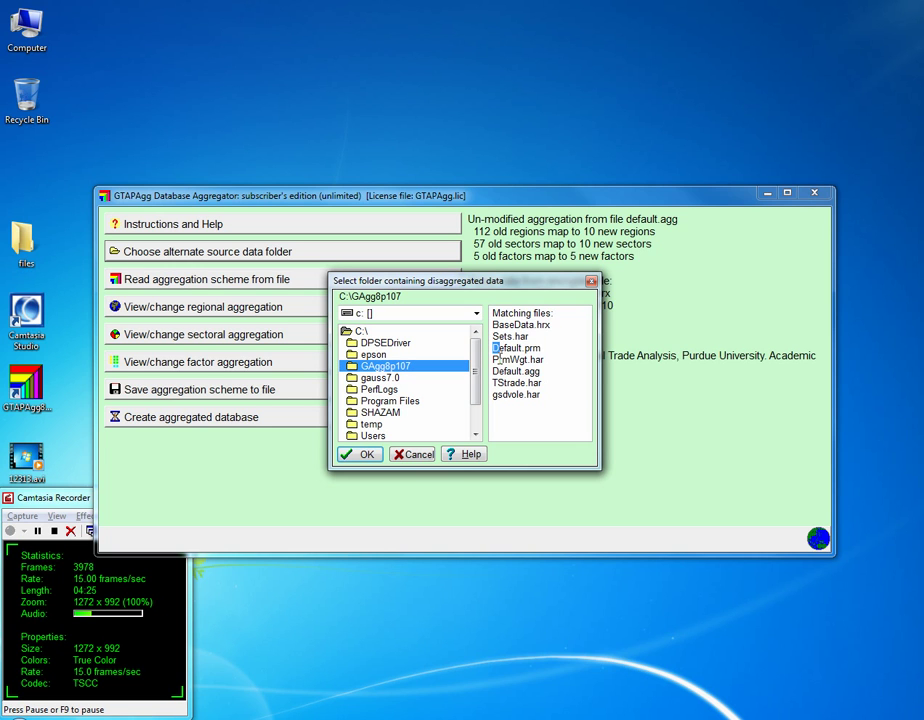
click(494, 370)
click(419, 458)
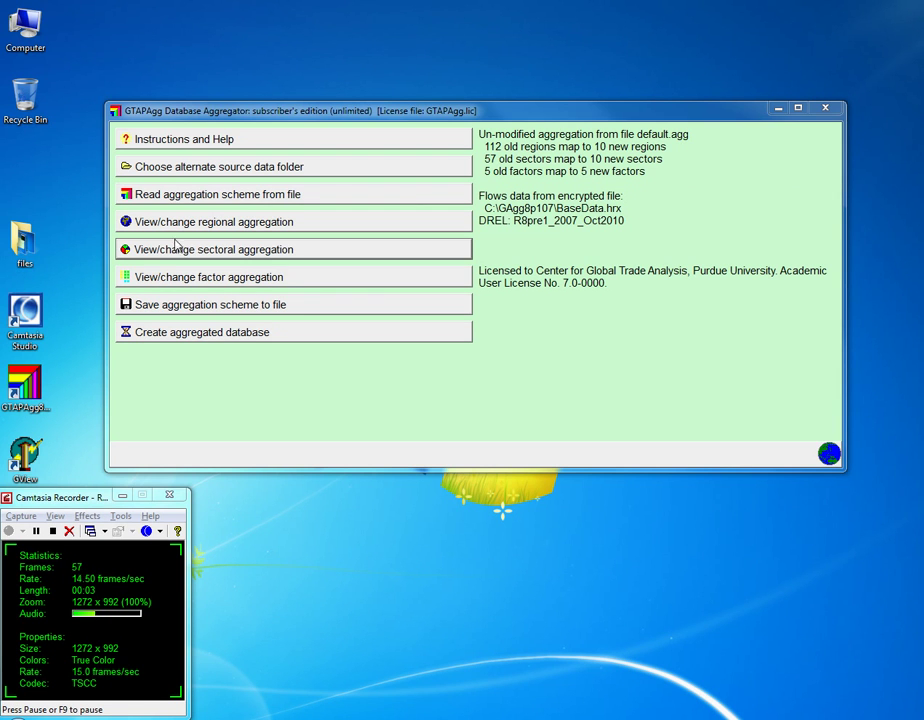
From the aggregation scheme file selection, open default.agg in the GAgg8p107 folder with Notepad and arrange its window for reading
click(315, 198)
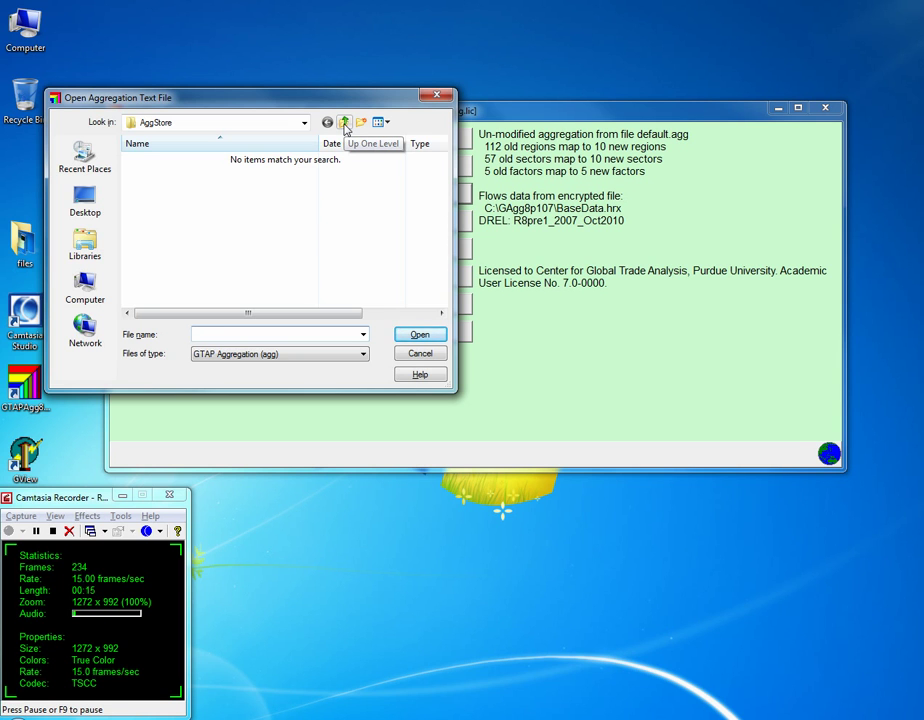
click(345, 123)
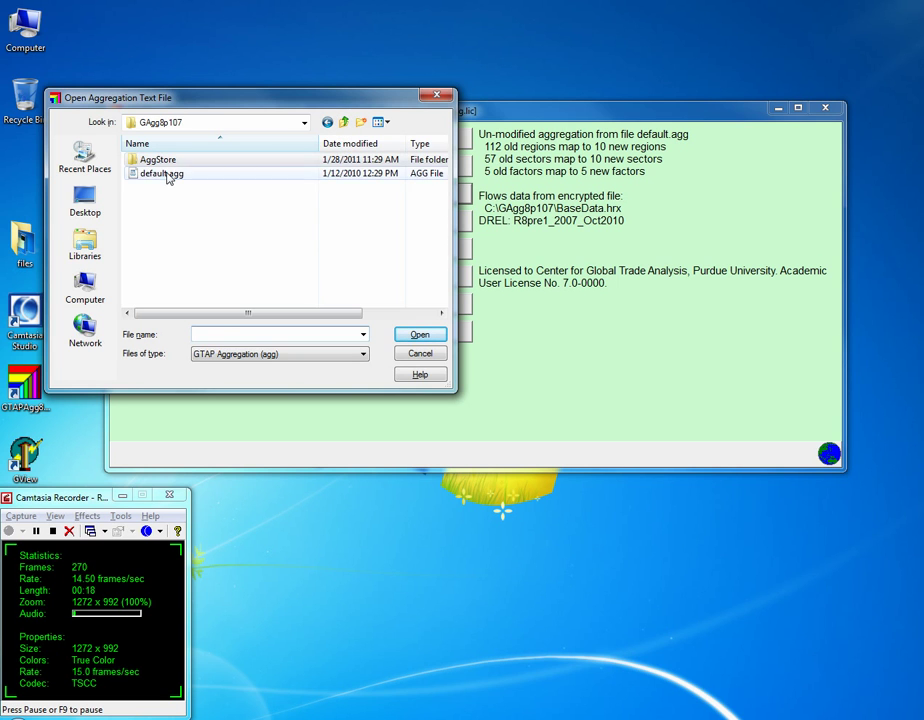
click(168, 176)
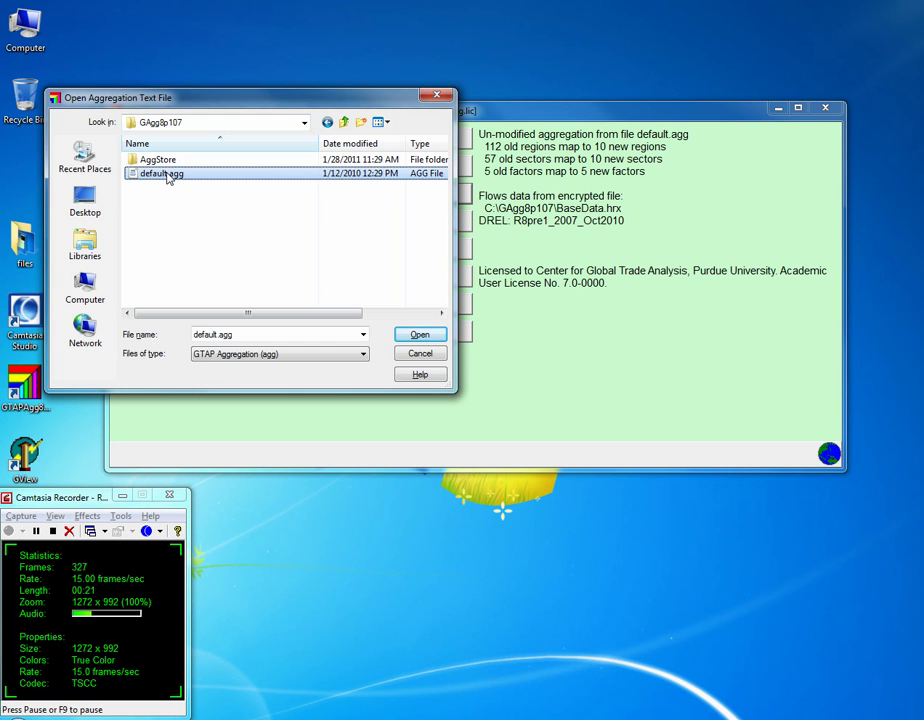
double_click(170, 176)
right_click(171, 175)
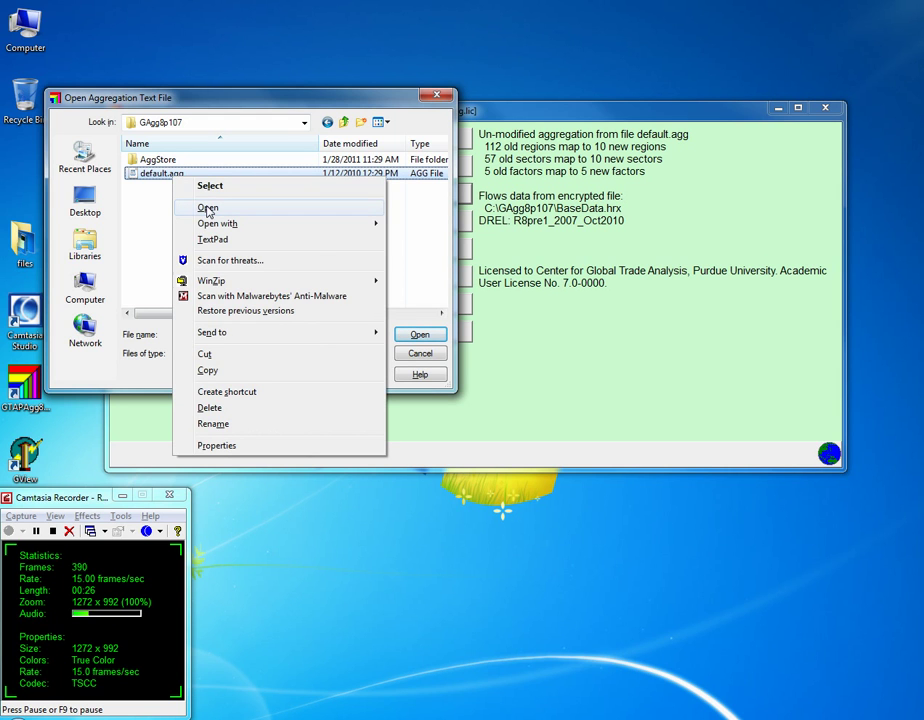
mouse_move(216, 230)
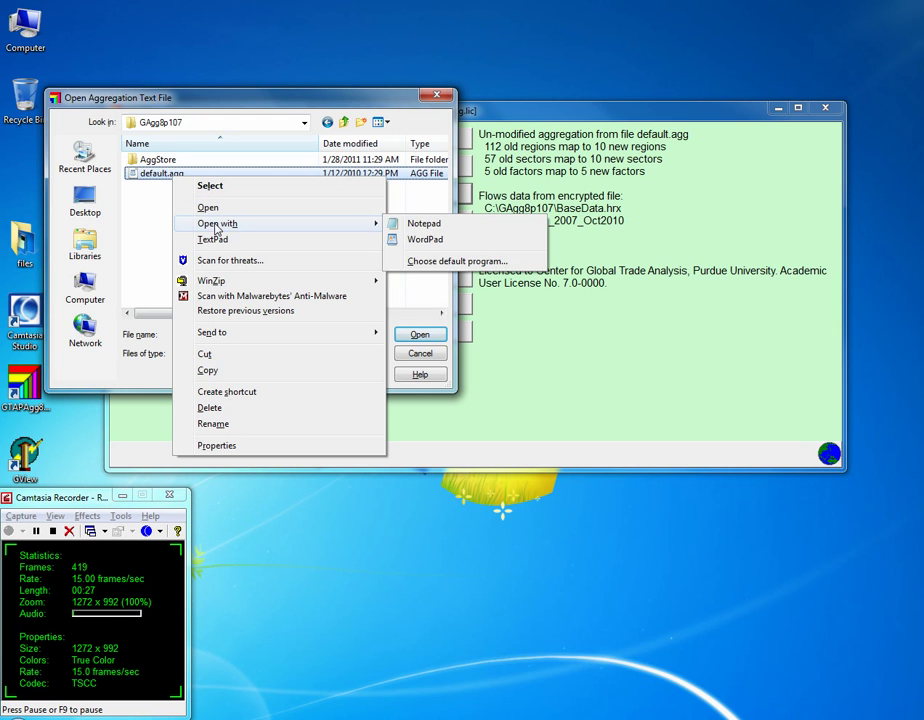
click(438, 230)
drag(617, 118, 693, 287)
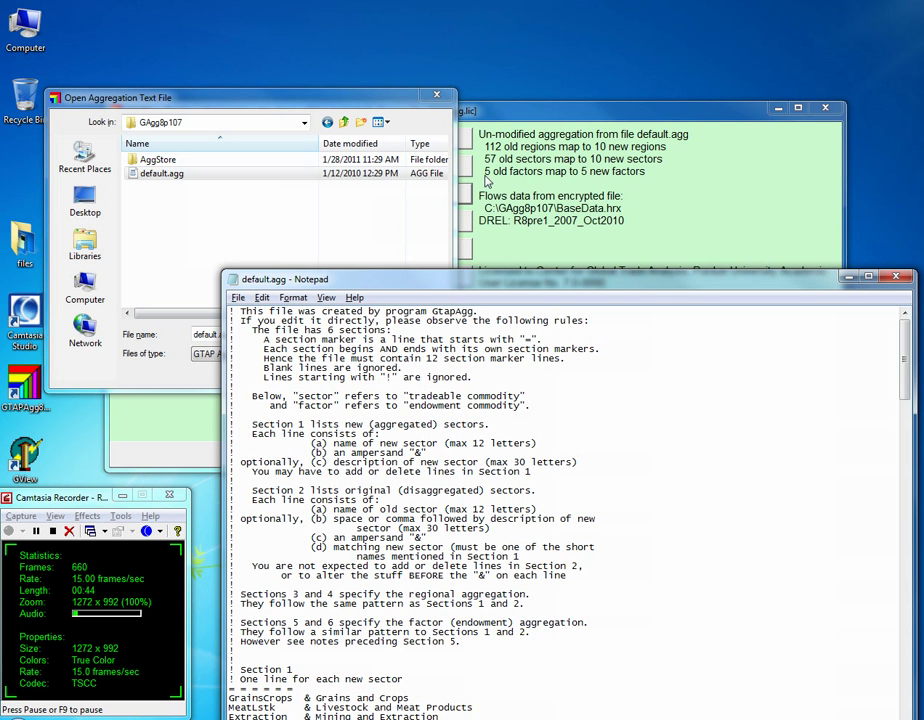
drag(632, 288, 608, 106)
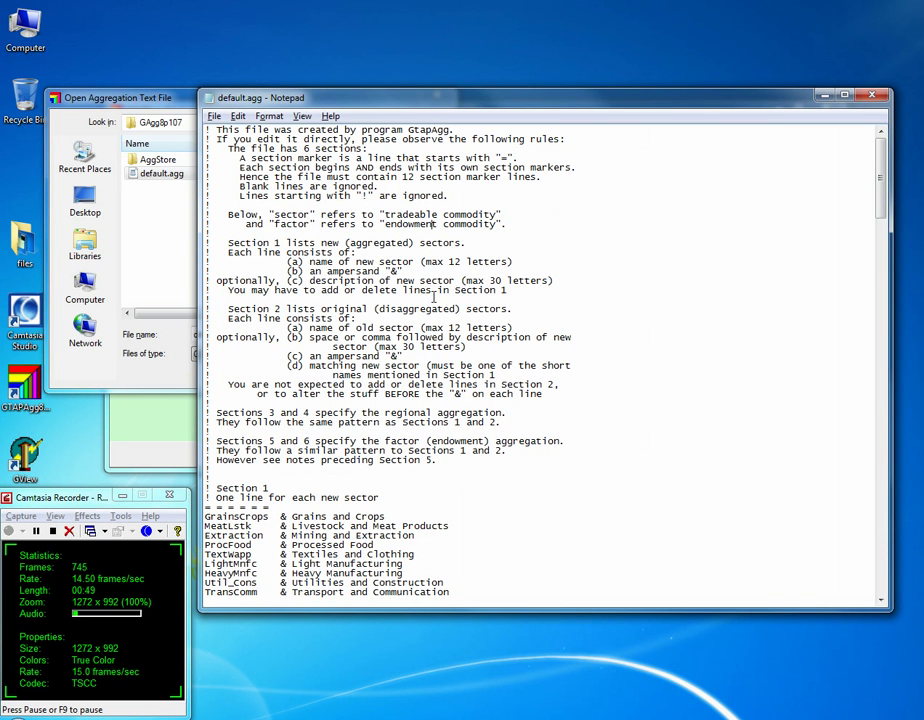
Read the file rules and the list of new aggregated sectors in Section 1 of default.agg
scroll(434, 297, down, 7)
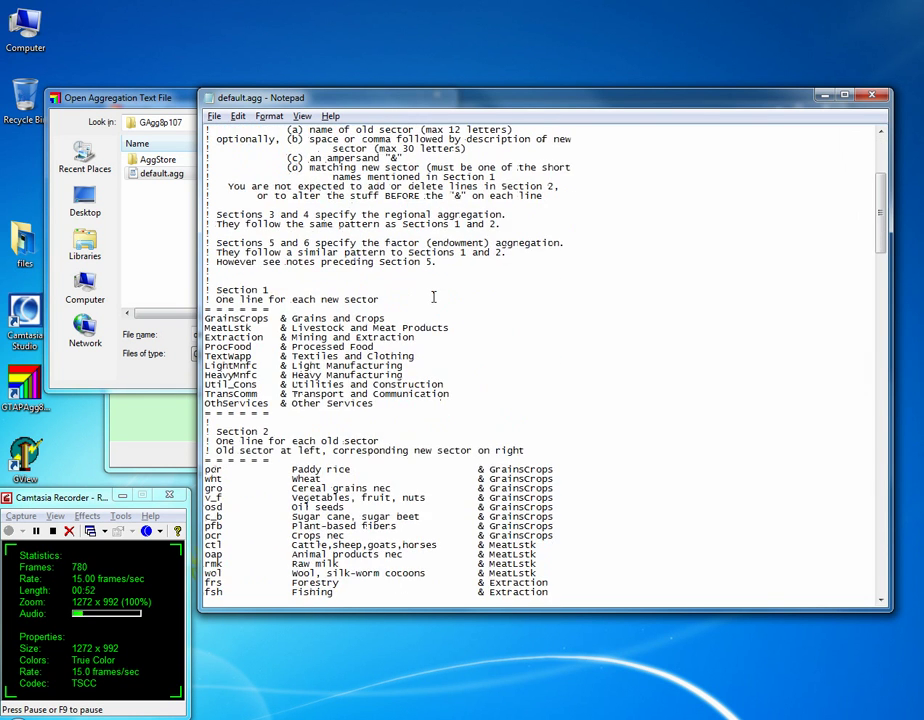
scroll(434, 297, down, 3)
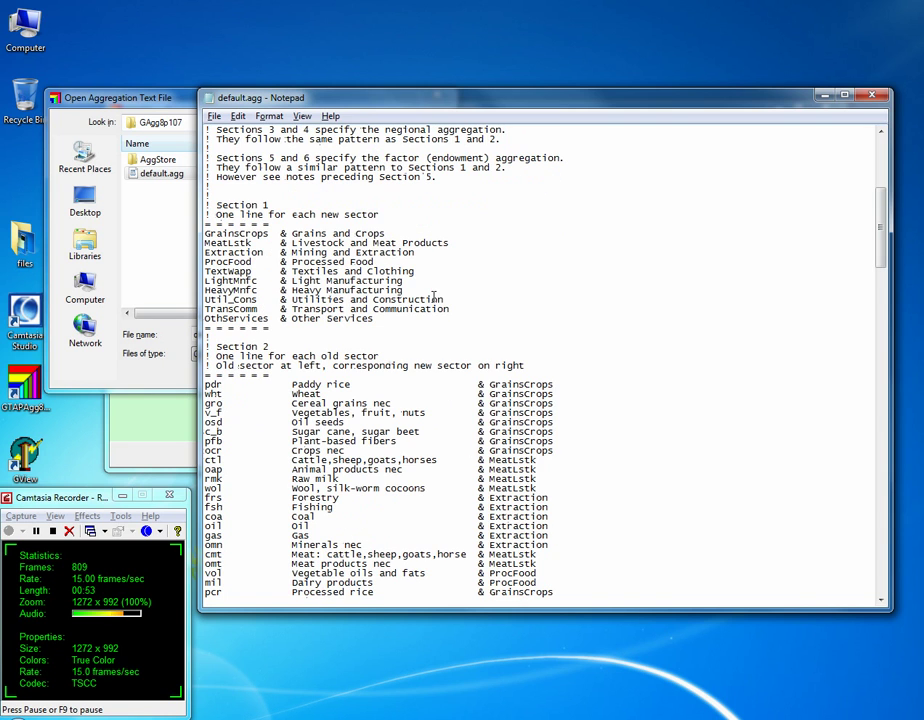
drag(212, 205, 268, 206)
click(210, 240)
scroll(293, 272, down, 1)
Examine how old sectors such as pdr and coa map to new sectors in Section 2, continuing to the new regions in Section 3
scroll(294, 272, down, 3)
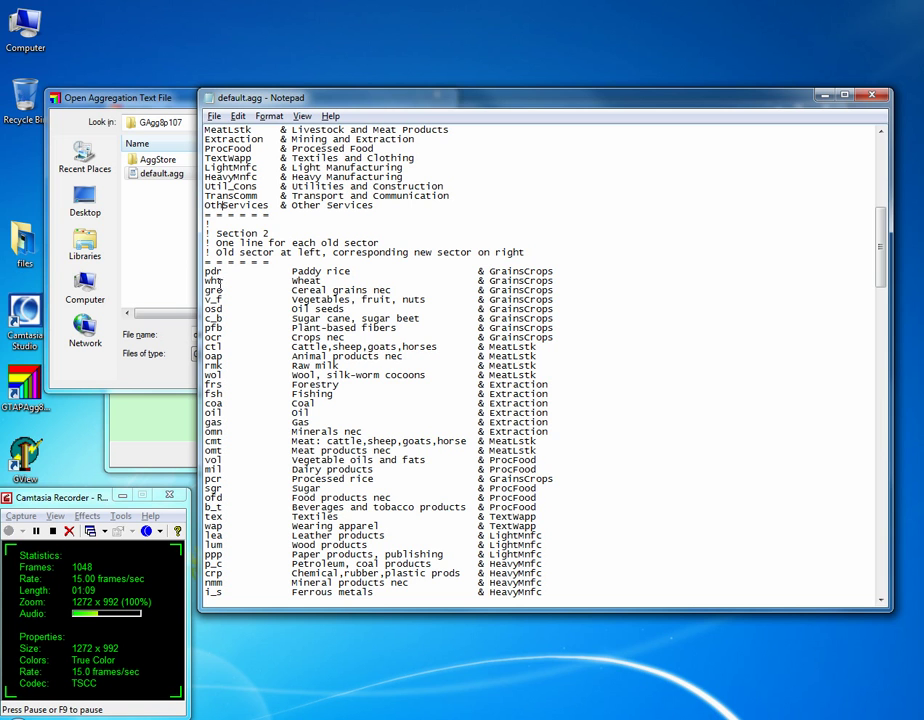
double_click(212, 271)
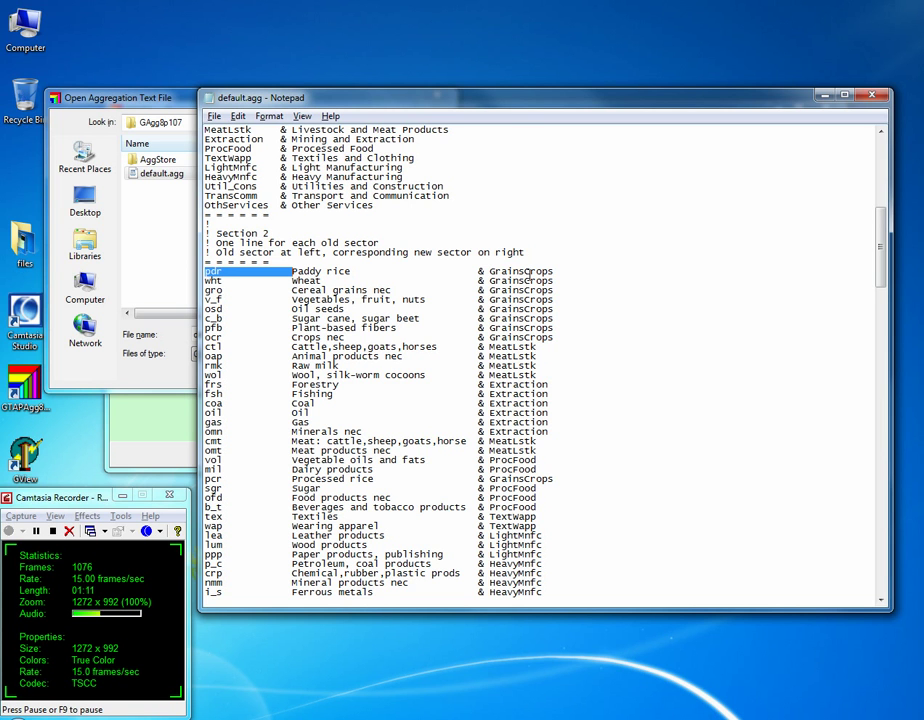
scroll(215, 330, down, 5)
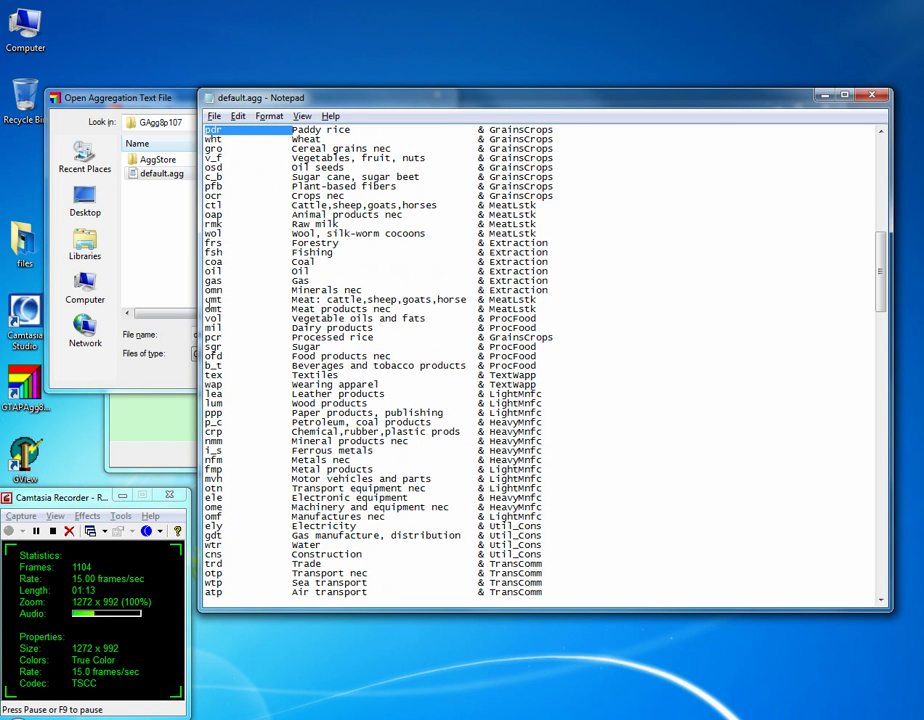
double_click(213, 262)
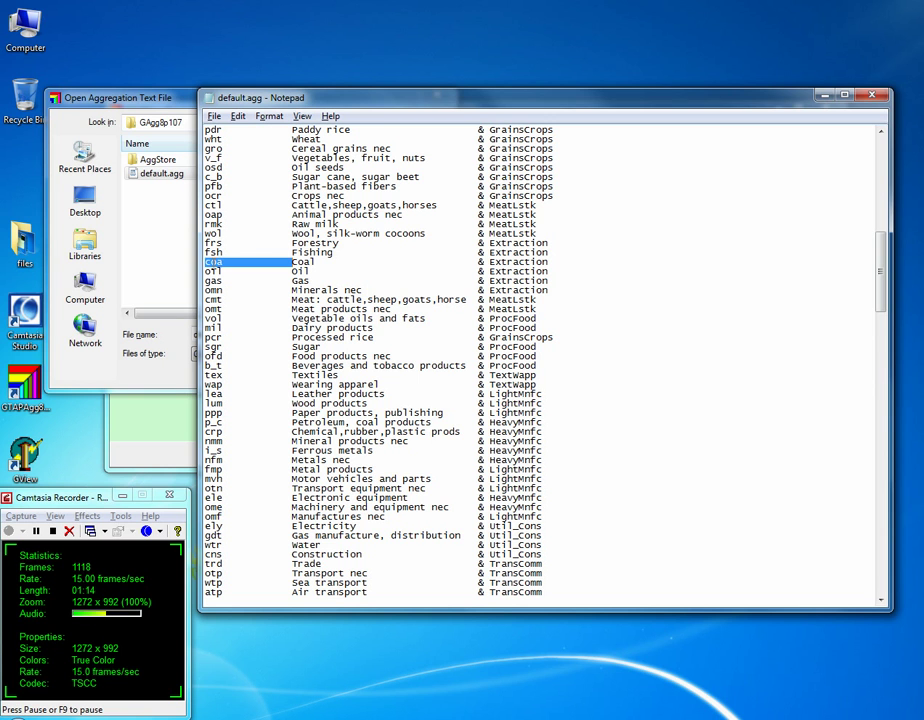
double_click(518, 262)
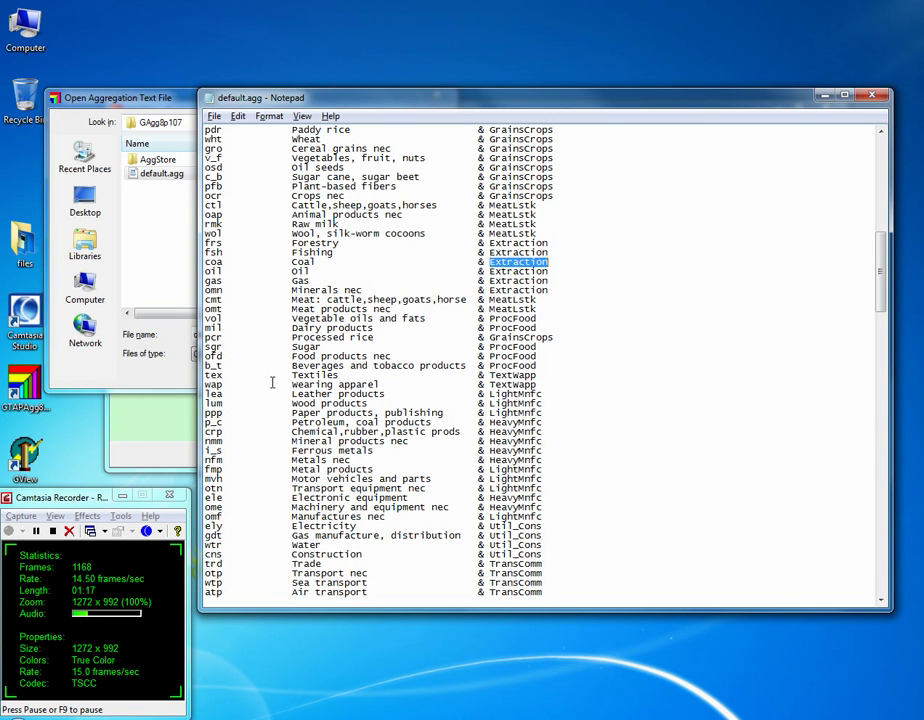
scroll(270, 378, down, 4)
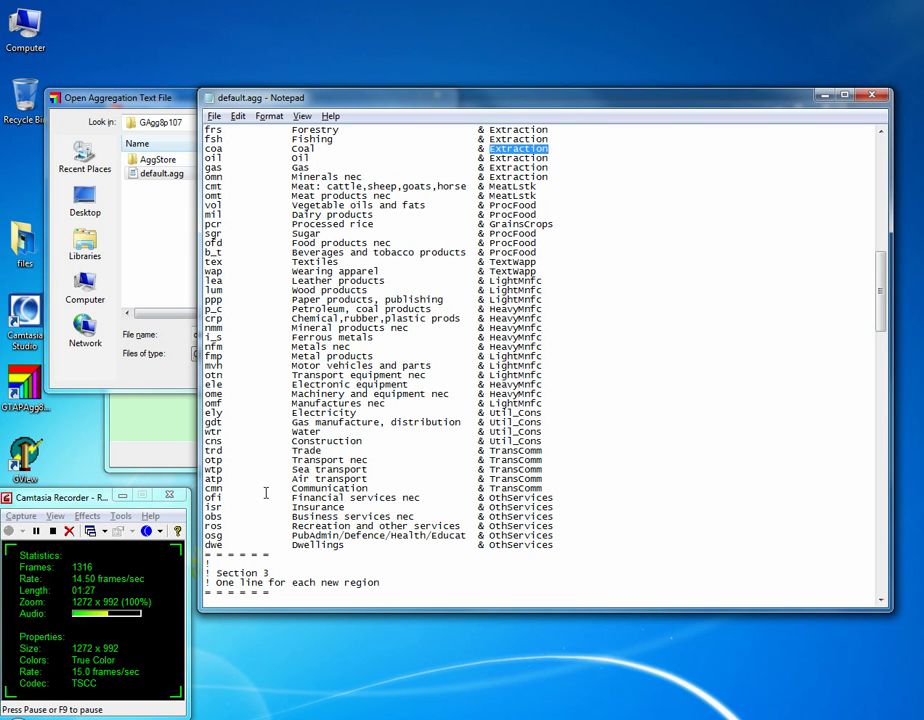
scroll(284, 445, down, 5)
scroll(284, 445, down, 4)
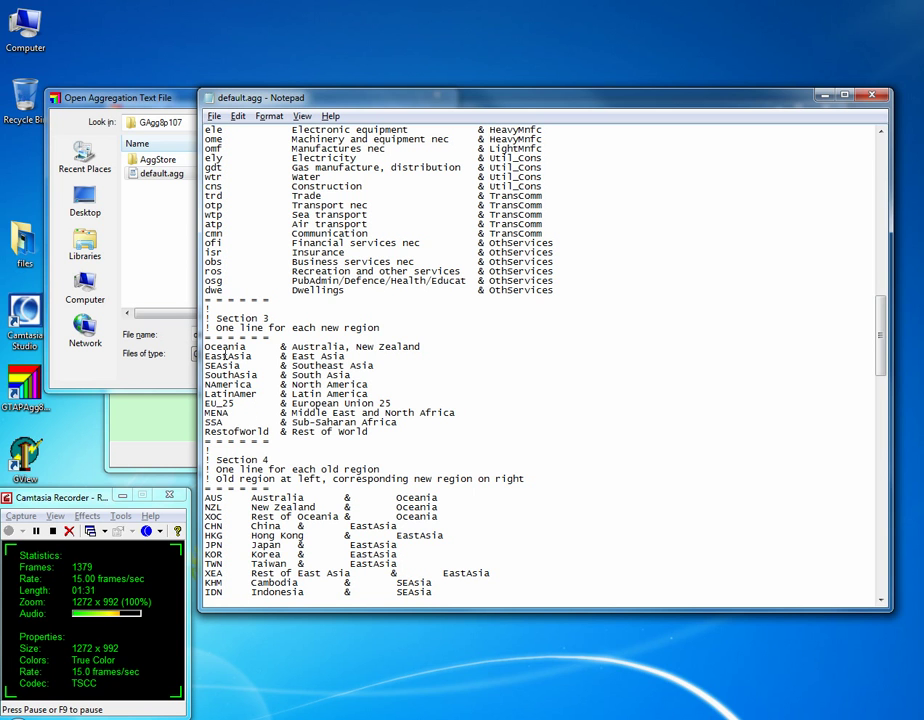
Examine the new regions such as SEAsia and EU_25 in Section 3 and the old-to-new region mapping in Section 4 of default.agg
double_click(222, 365)
click(228, 395)
scroll(228, 395, down, 4)
scroll(252, 421, down, 3)
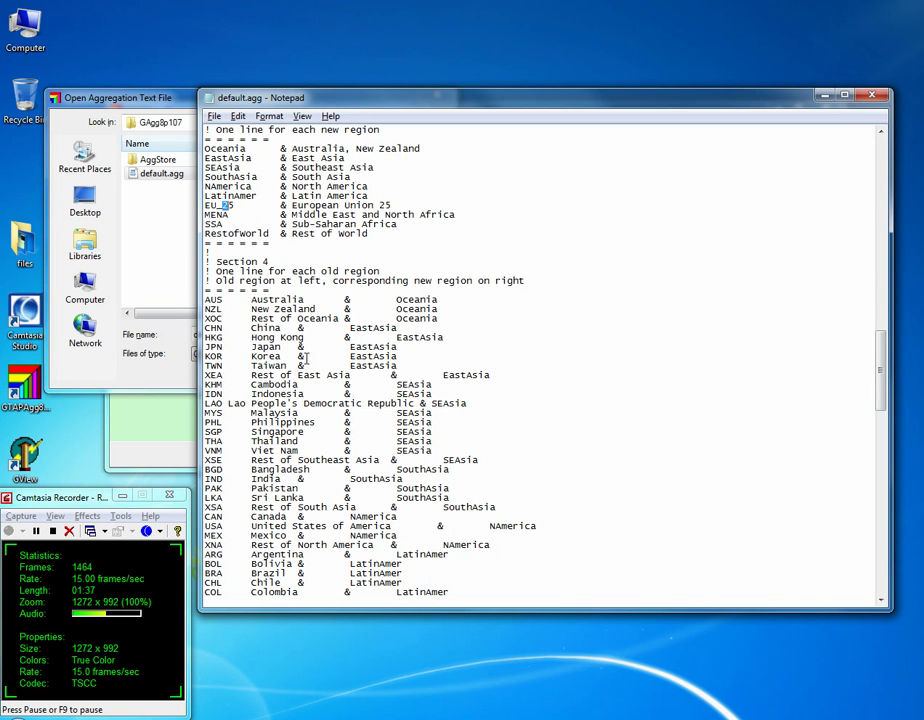
scroll(230, 349, down, 10)
scroll(230, 348, down, 13)
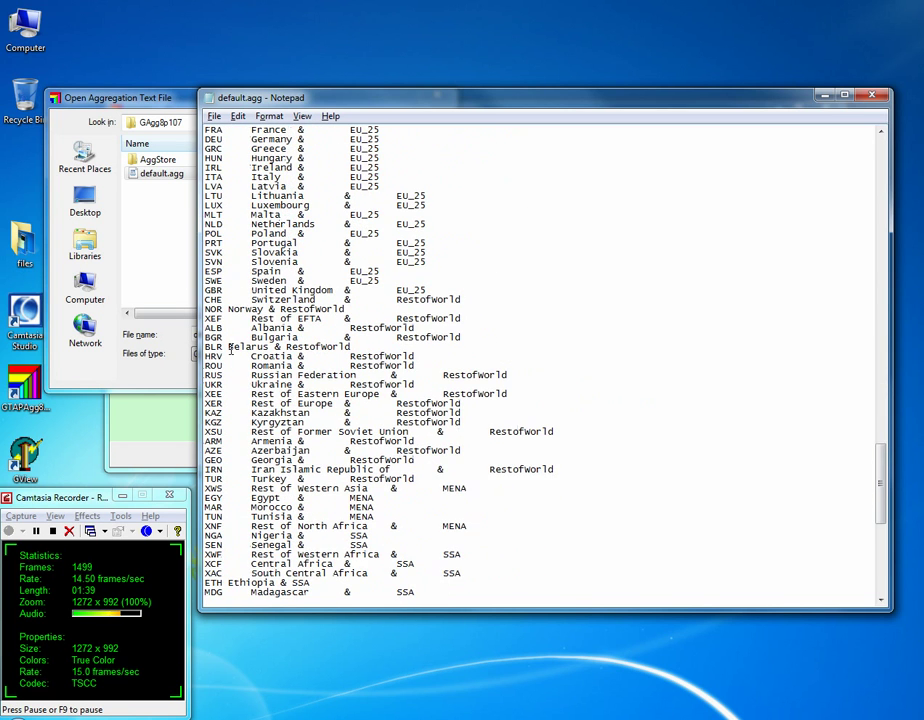
Review the new factors in Section 5, comparing the sluggish and mobile types and the ETRAE numbers of Land and NatRes
scroll(230, 348, down, 14)
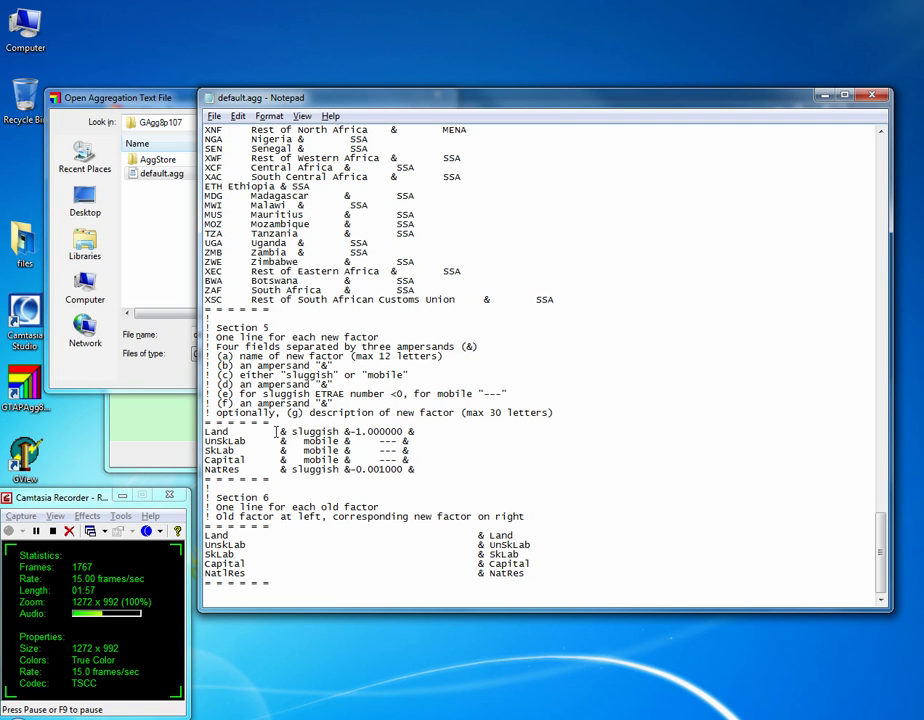
double_click(321, 431)
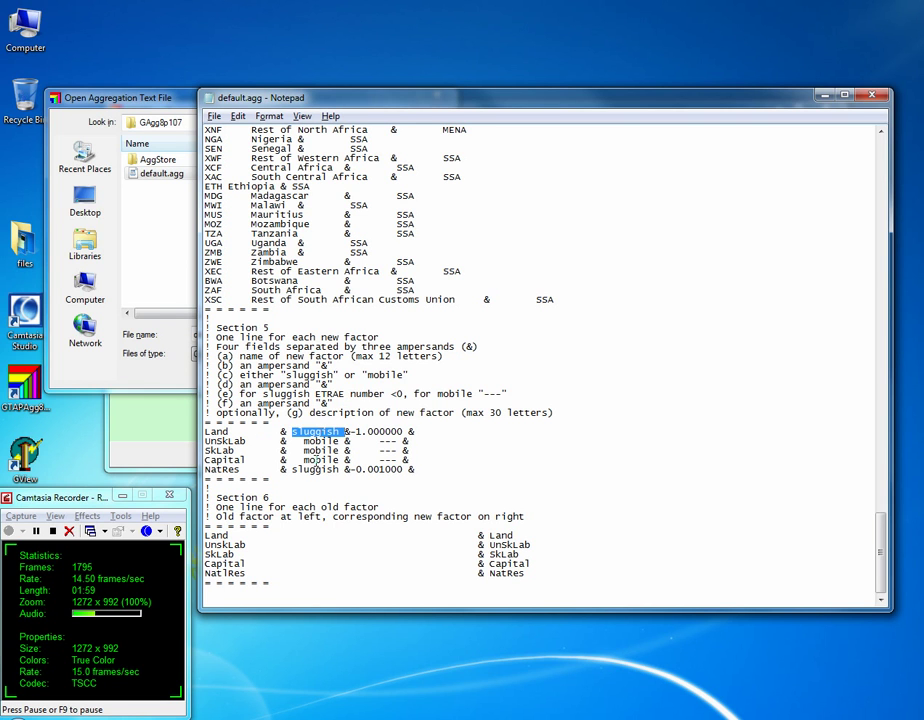
double_click(316, 469)
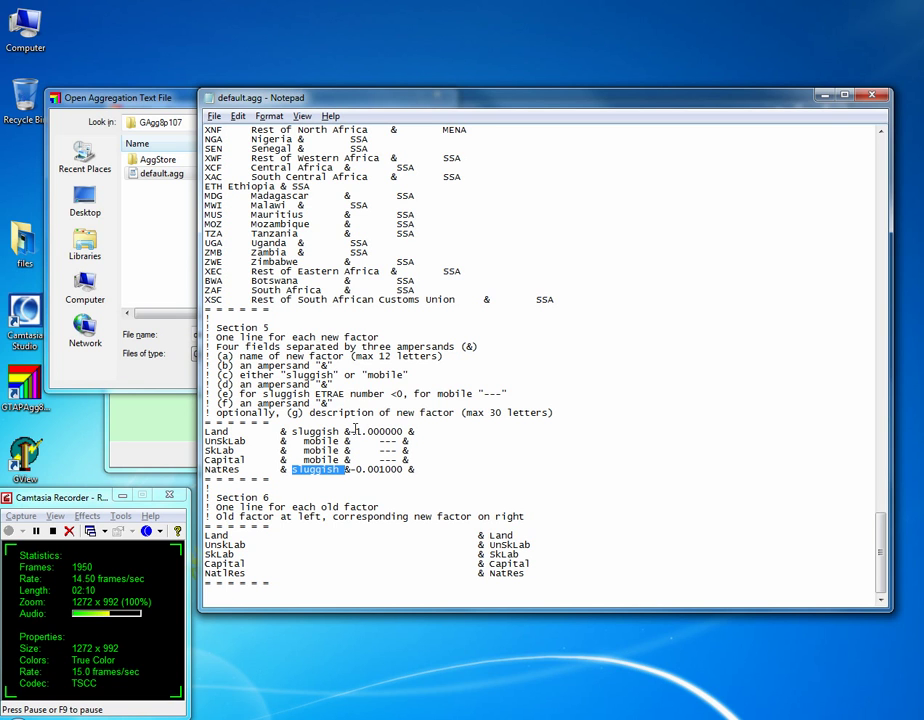
drag(350, 431, 403, 431)
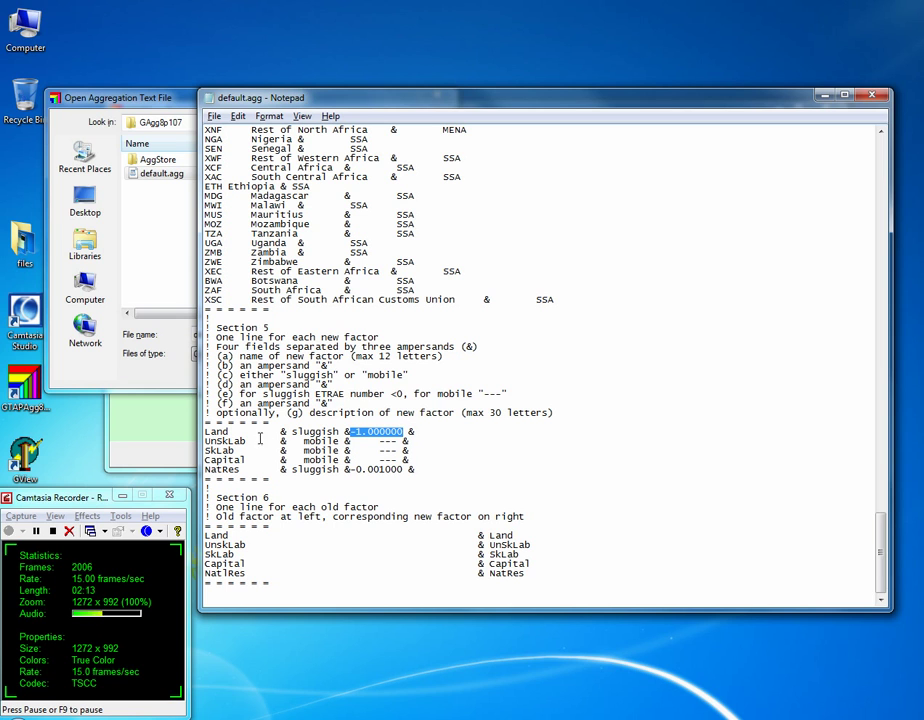
drag(356, 469, 399, 469)
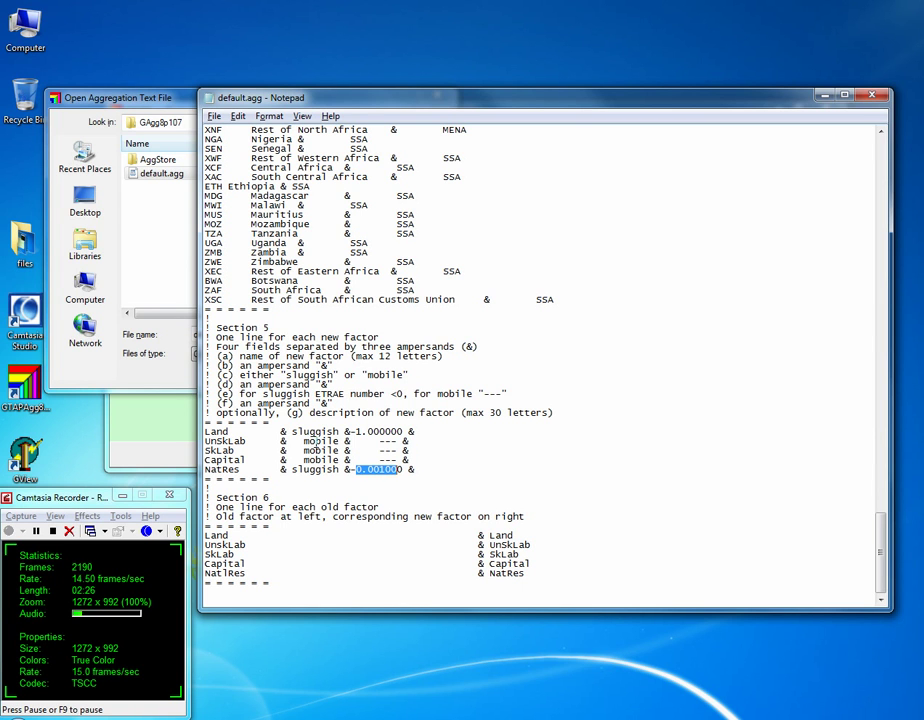
click(317, 440)
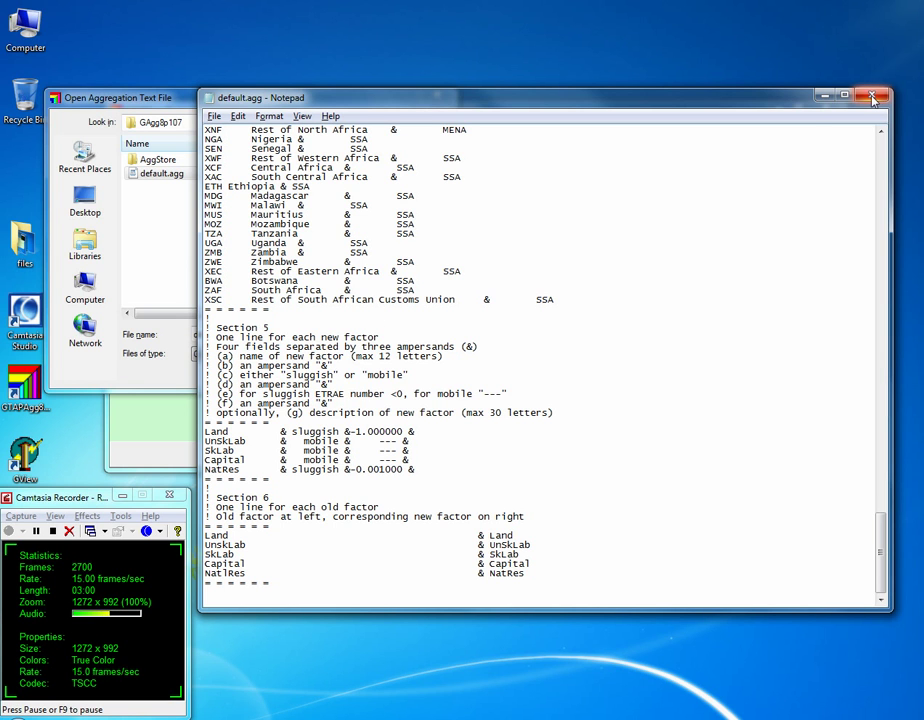
Return to the file rules at the start of default.agg, and close the file and the aggregation scheme selection
scroll(478, 290, up, 5)
scroll(478, 290, up, 7)
scroll(884, 143, up, 20)
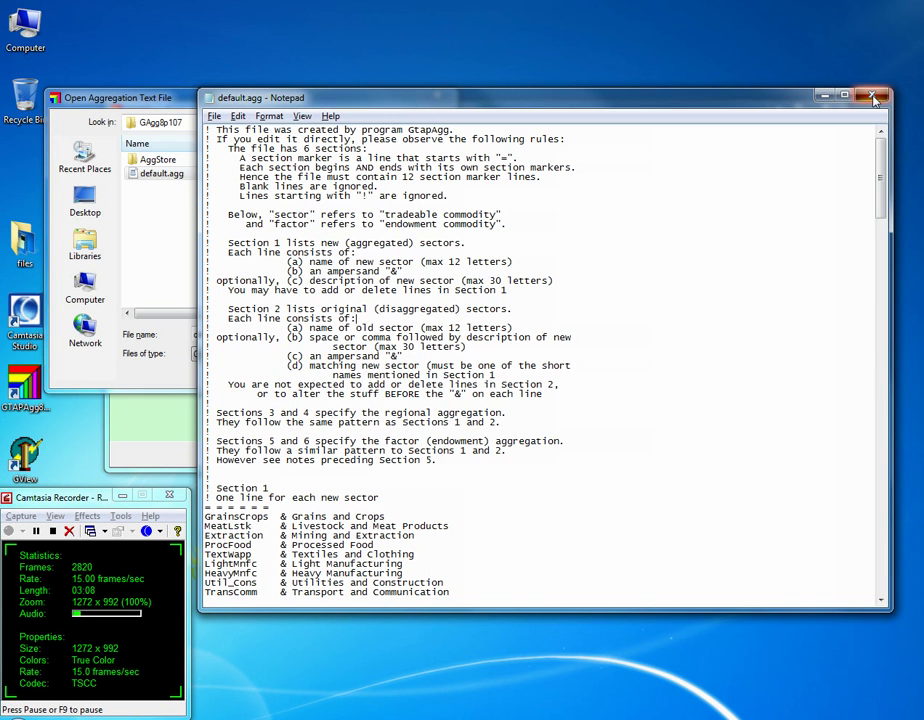
click(873, 99)
click(440, 97)
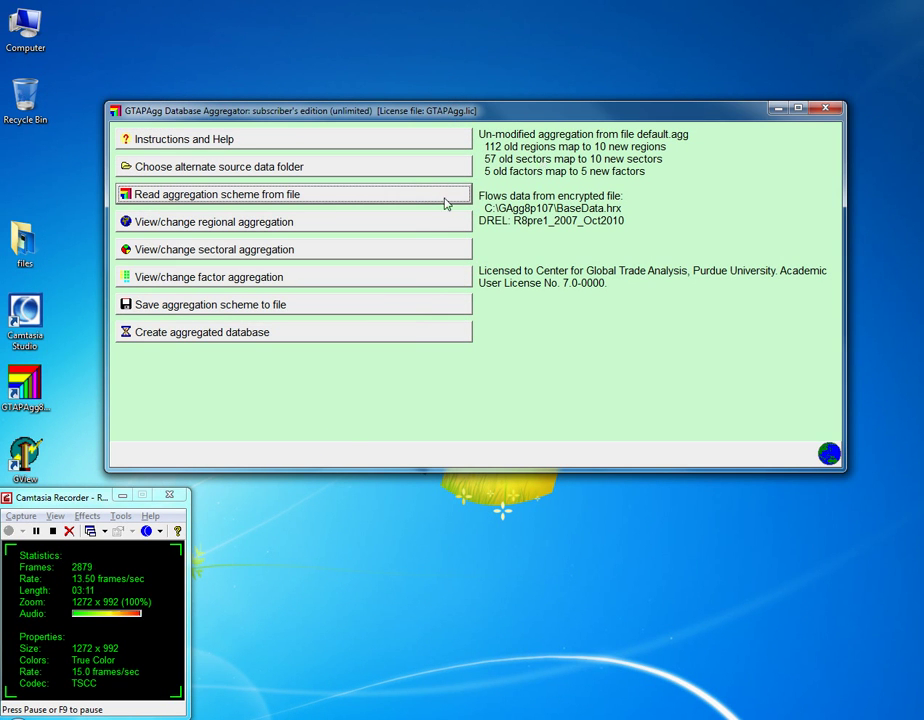
View default.agg in the GAgg8p107 folder once more in Notepad from the aggregation scheme selection, and leave without loading a scheme
click(340, 194)
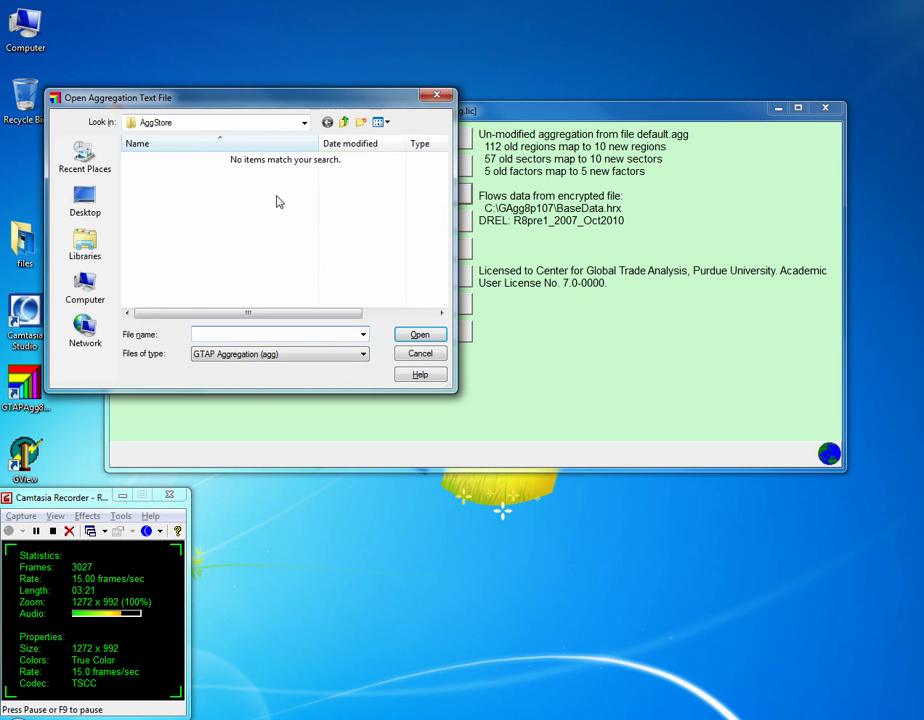
click(343, 122)
right_click(184, 180)
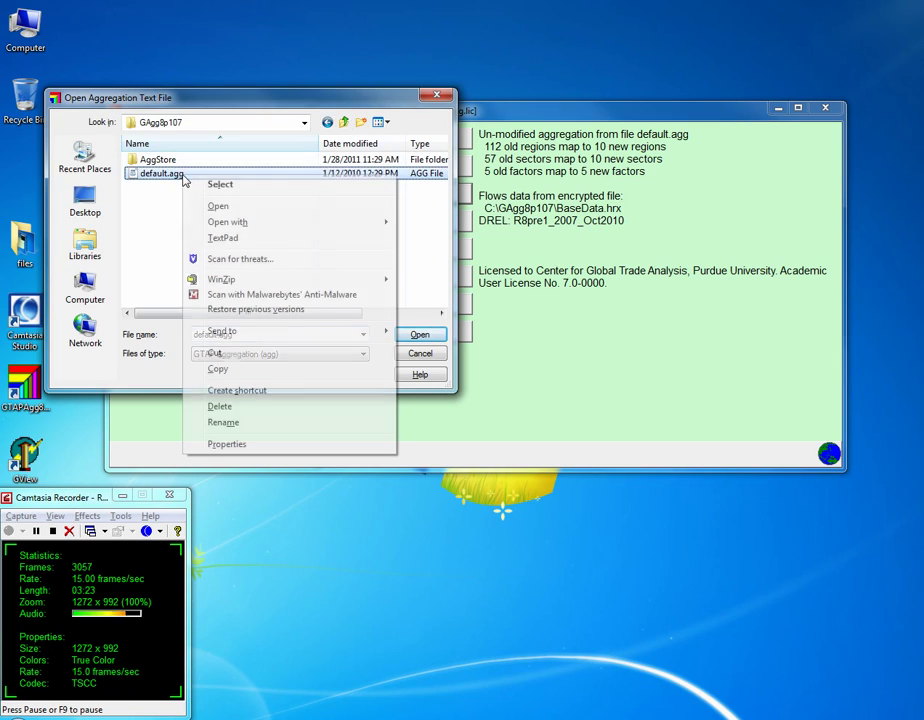
mouse_move(290, 222)
click(426, 228)
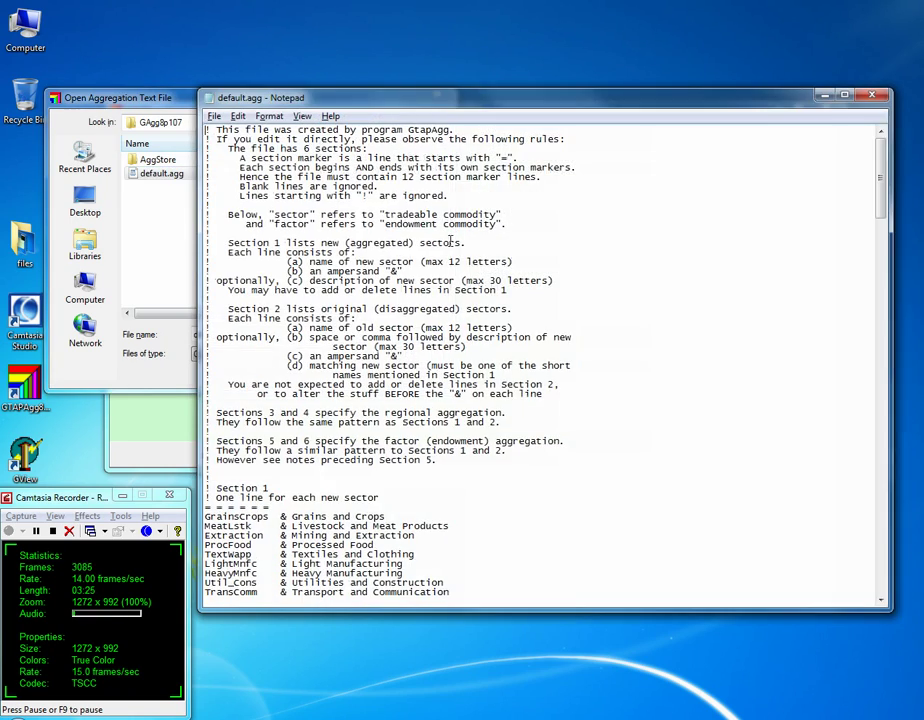
drag(883, 150, 891, 499)
click(877, 97)
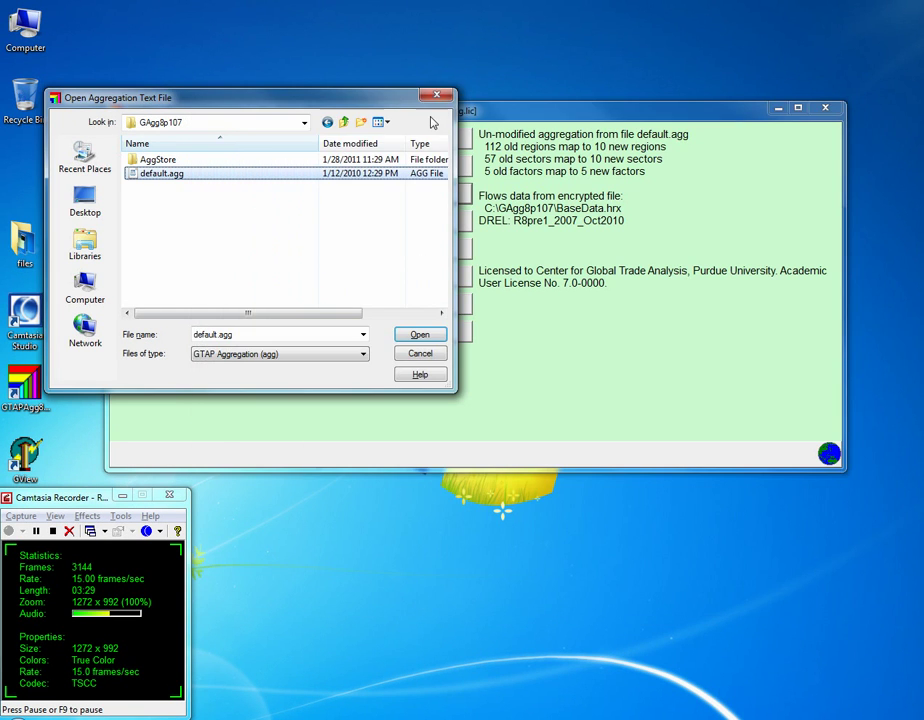
click(440, 96)
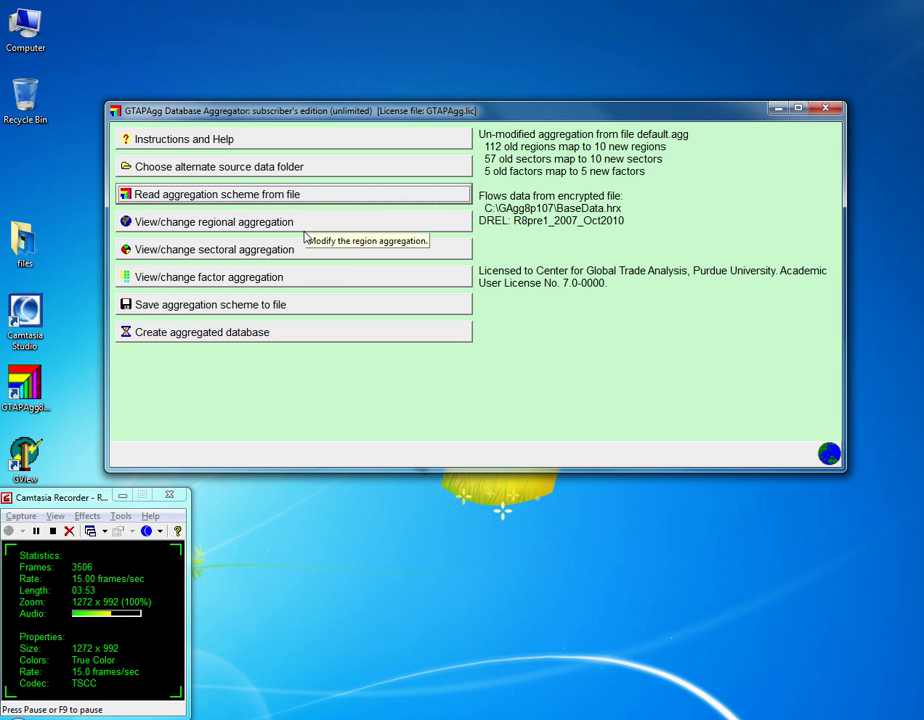
Open the regional aggregation for editing and check the new region choices offered for the last old region, XSC
click(309, 226)
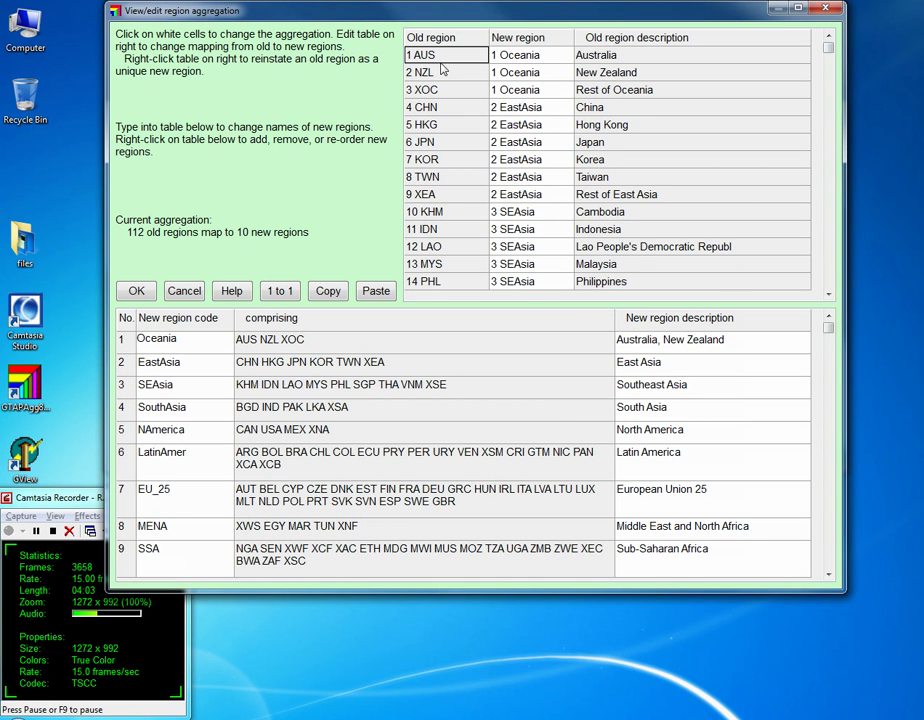
drag(831, 52, 828, 284)
click(425, 281)
click(555, 283)
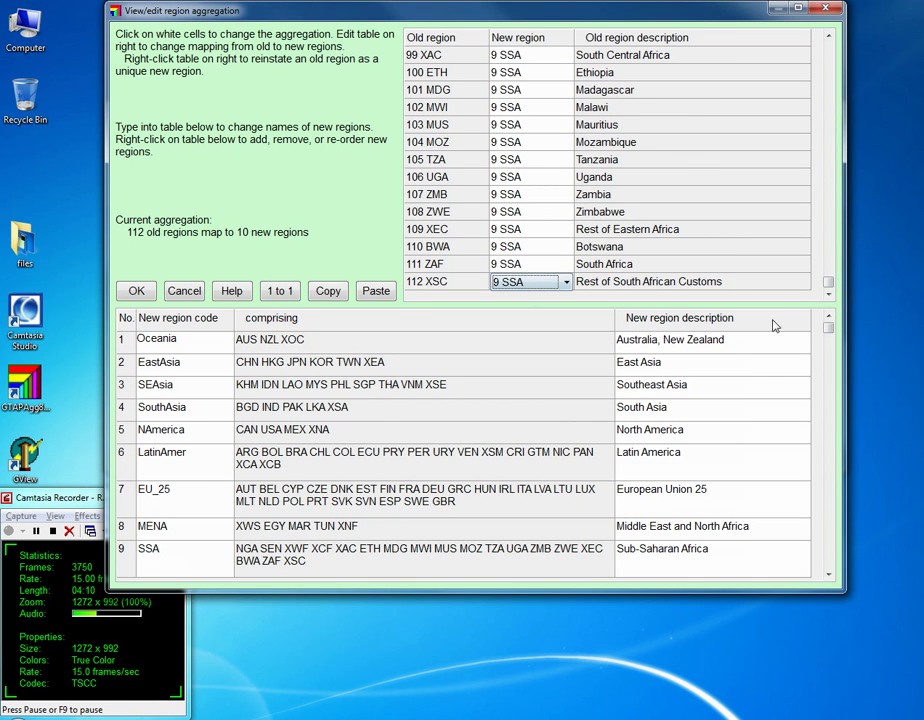
click(566, 283)
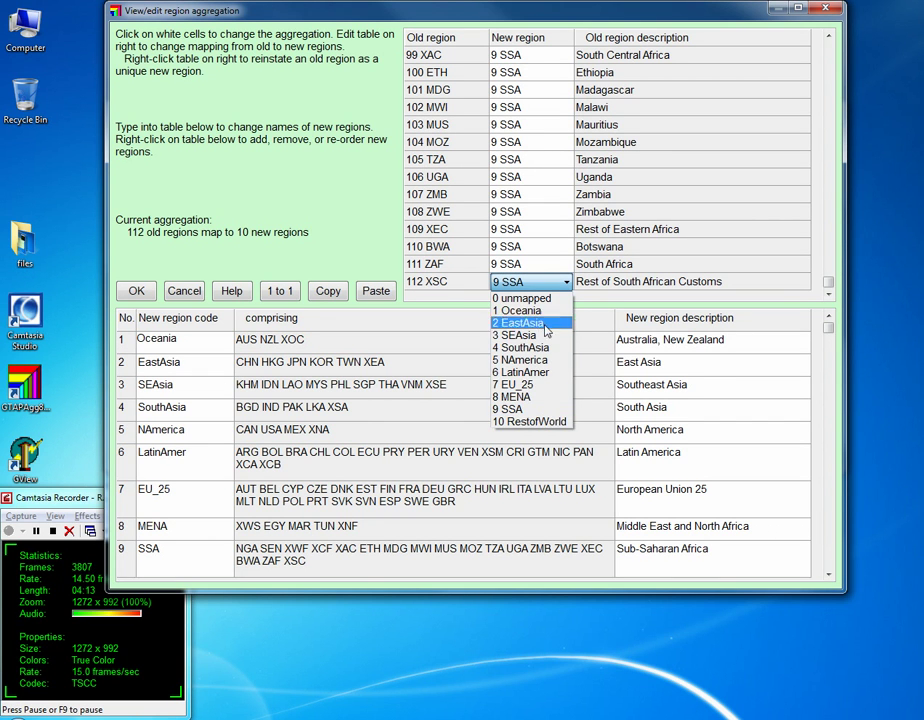
click(828, 282)
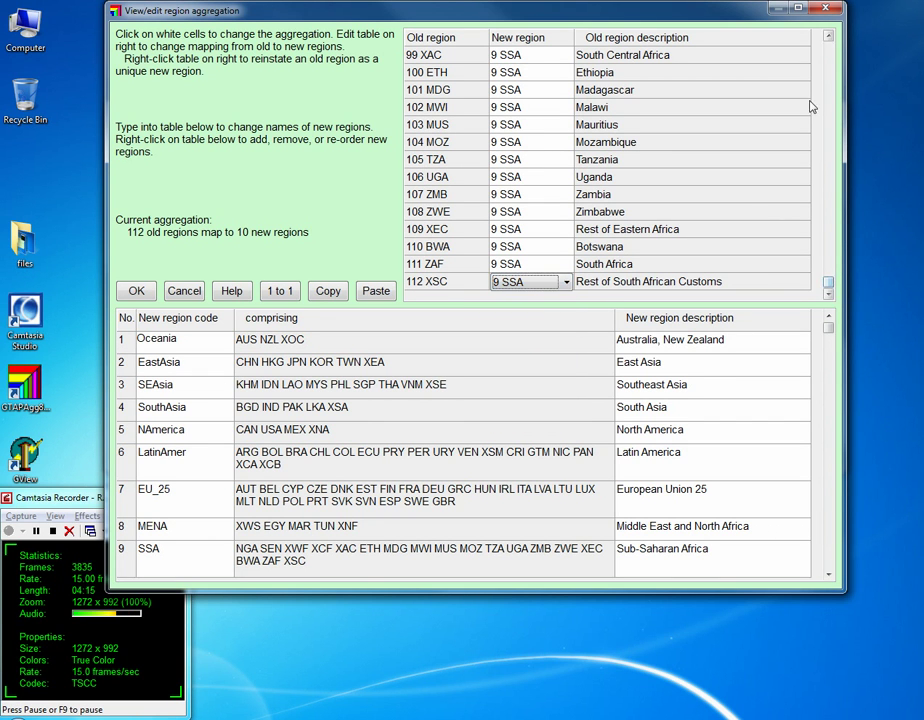
Try mapping the old region AUS to 2 EastAsia, and set it back to 1 Oceania
drag(828, 270, 828, 48)
click(512, 56)
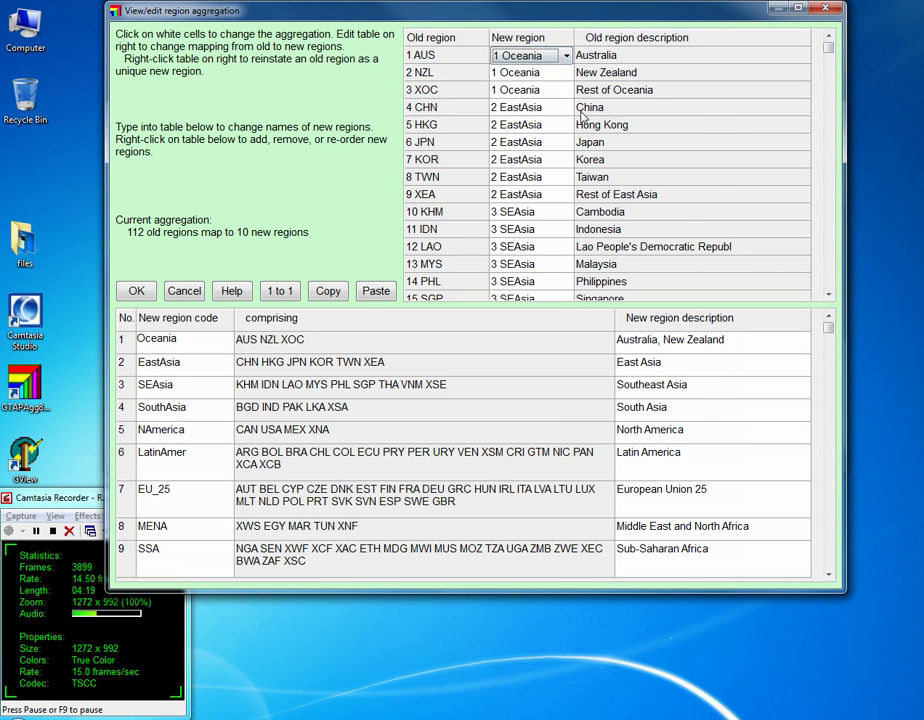
key(Down)
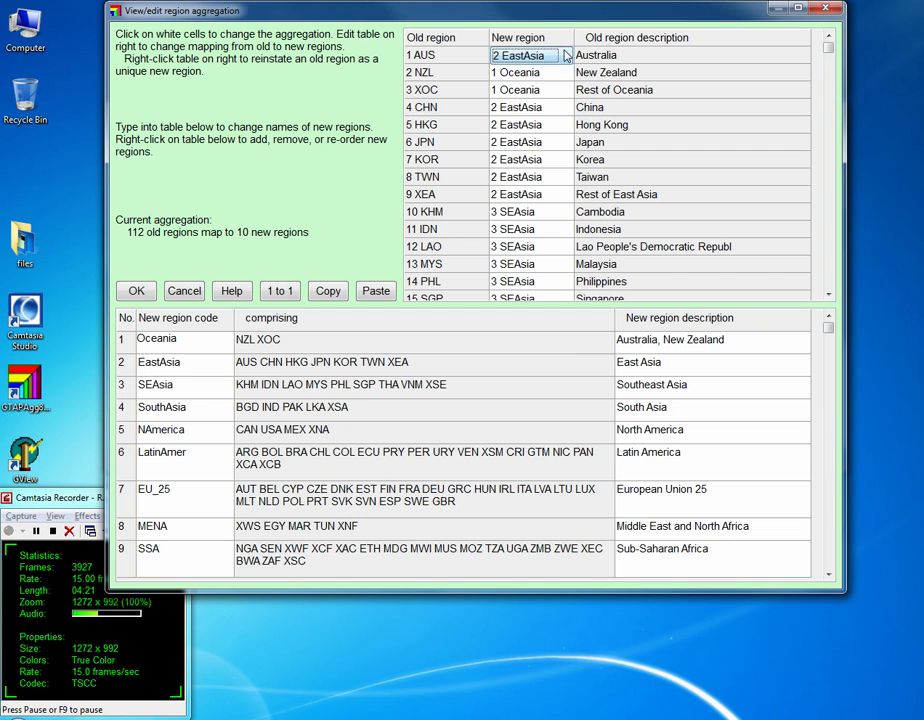
click(566, 55)
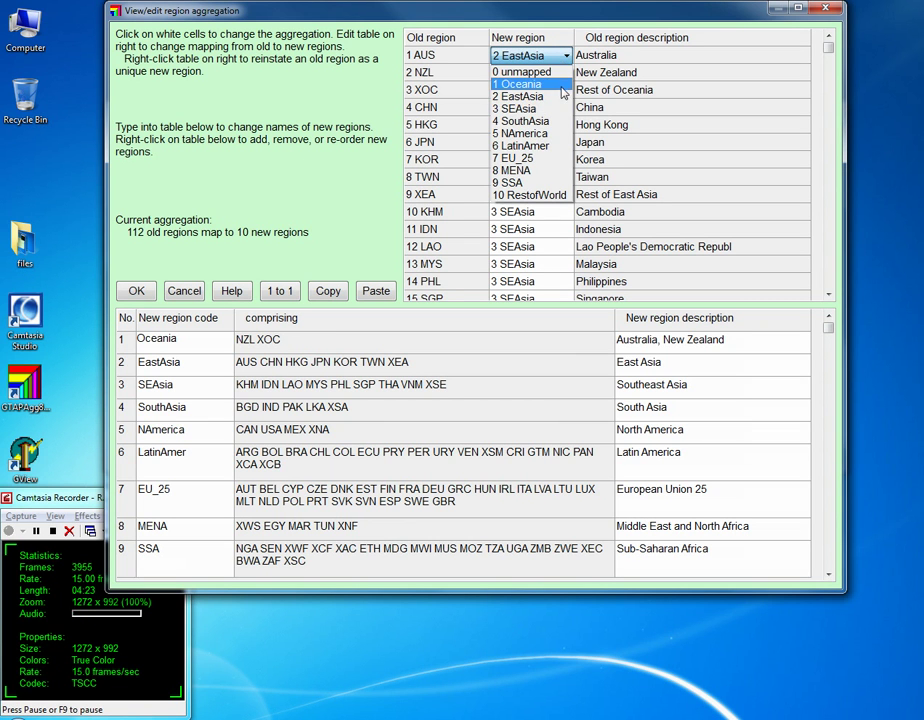
click(553, 84)
click(519, 57)
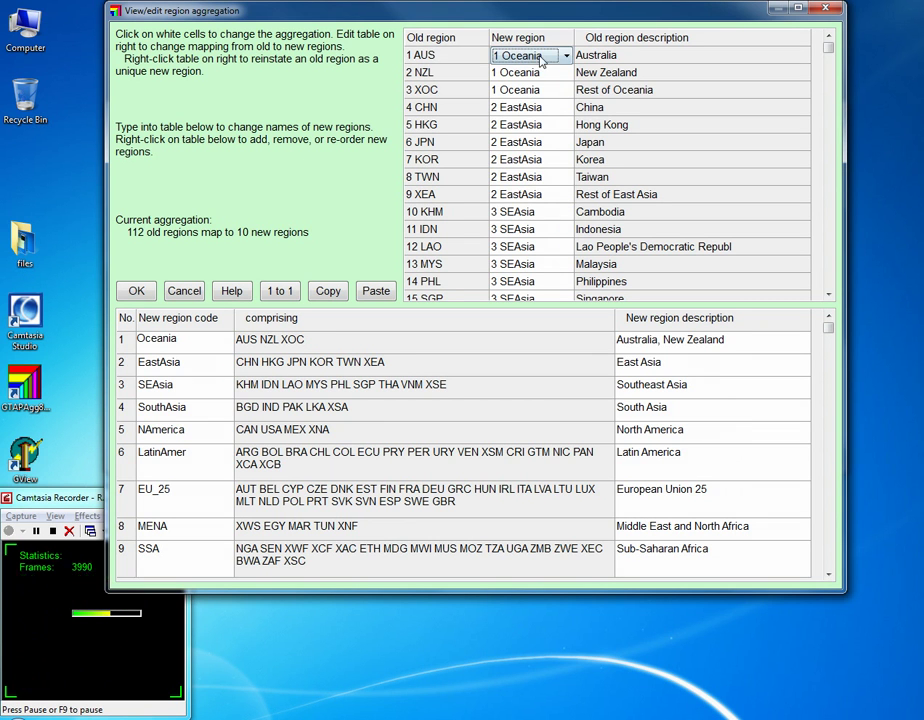
Check the new region selection for NZL, and repeat the switch of AUS to 2 EastAsia and back to 1 Oceania
click(429, 73)
click(520, 73)
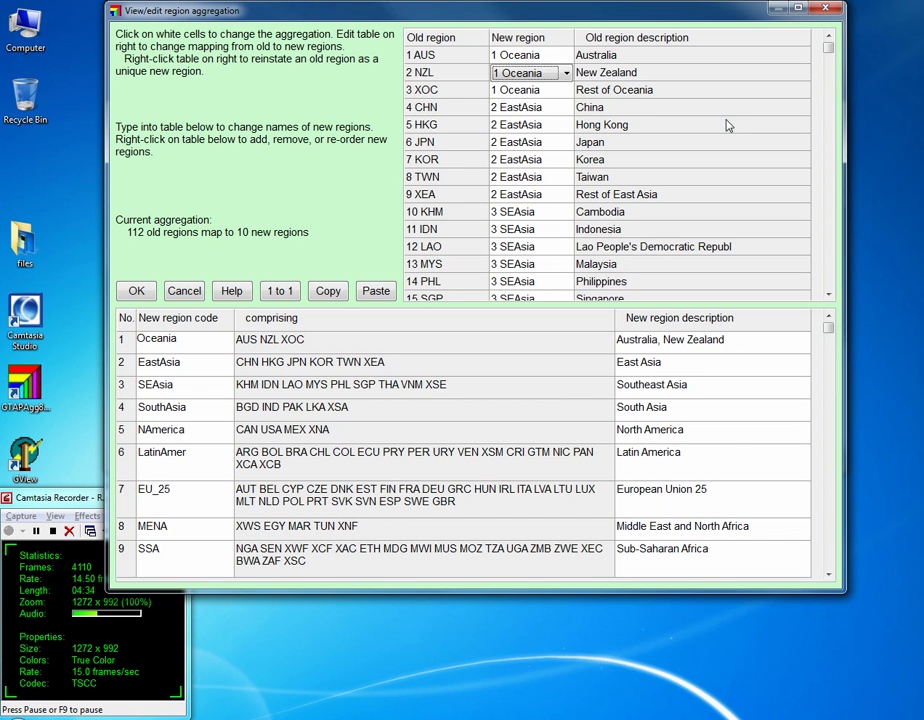
click(545, 56)
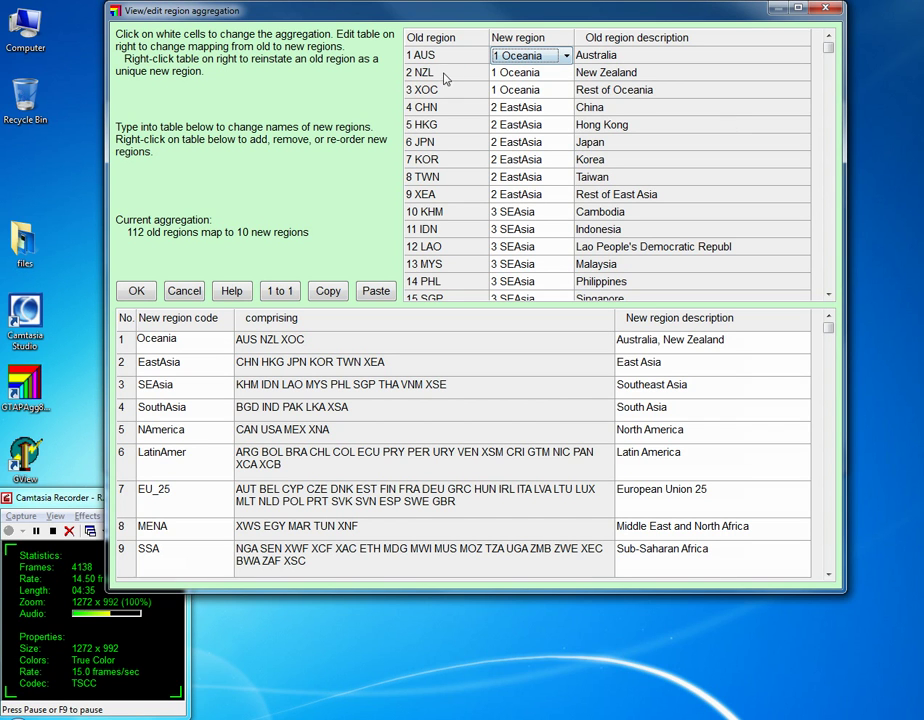
click(566, 57)
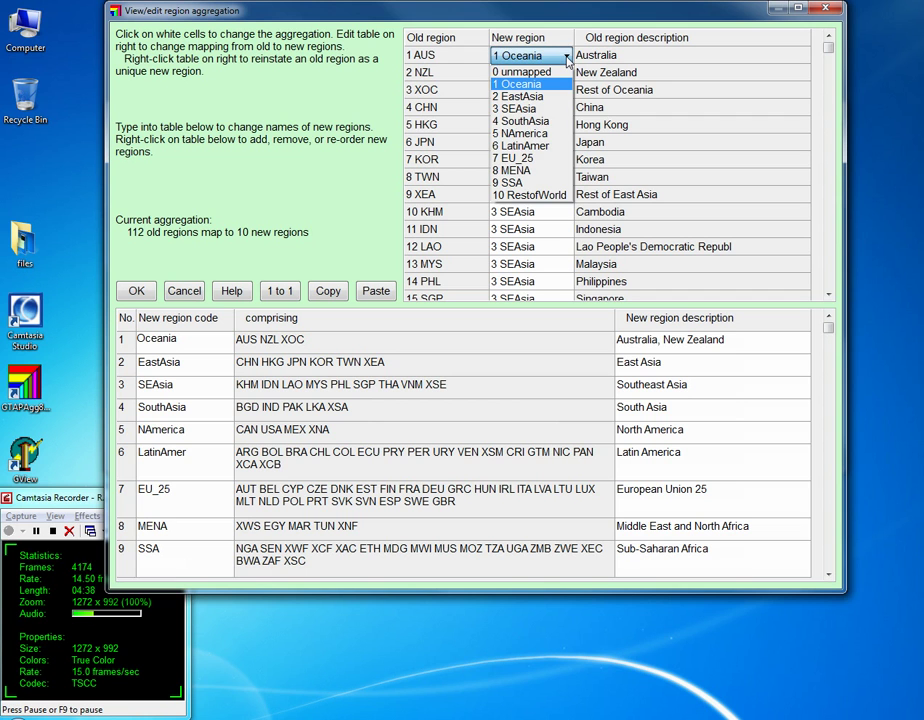
click(530, 96)
click(566, 57)
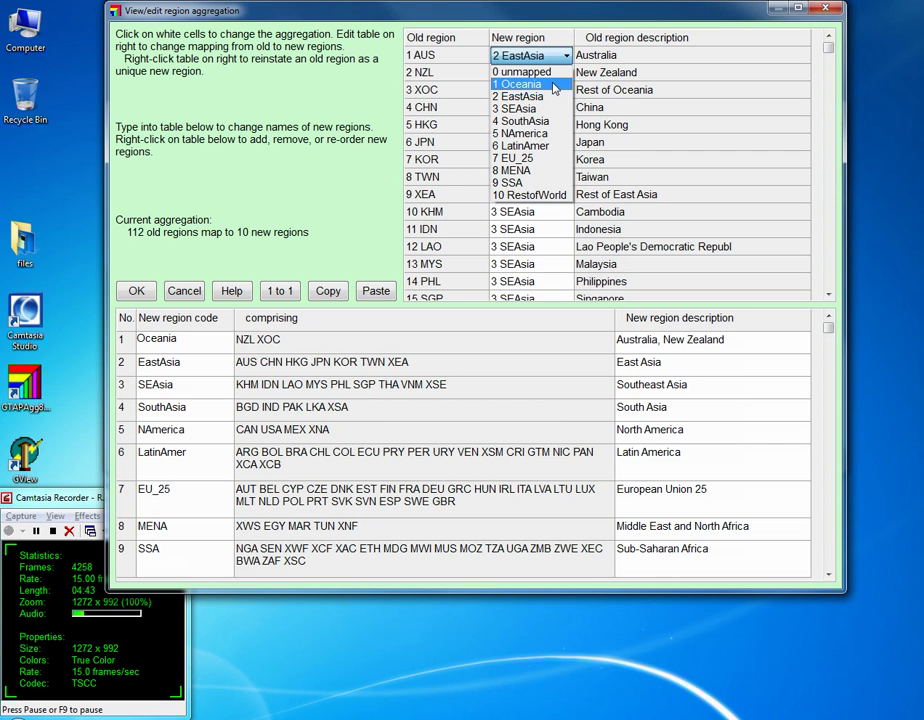
click(556, 86)
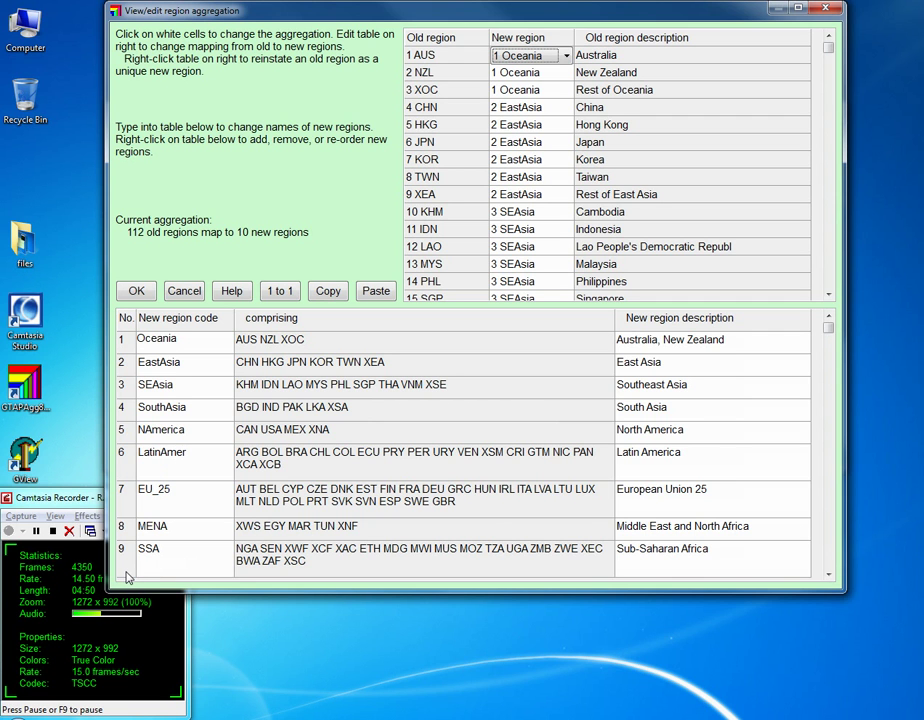
Insert an additional new region after RestofWorld in the list of new regions
scroll(135, 560, down, 1)
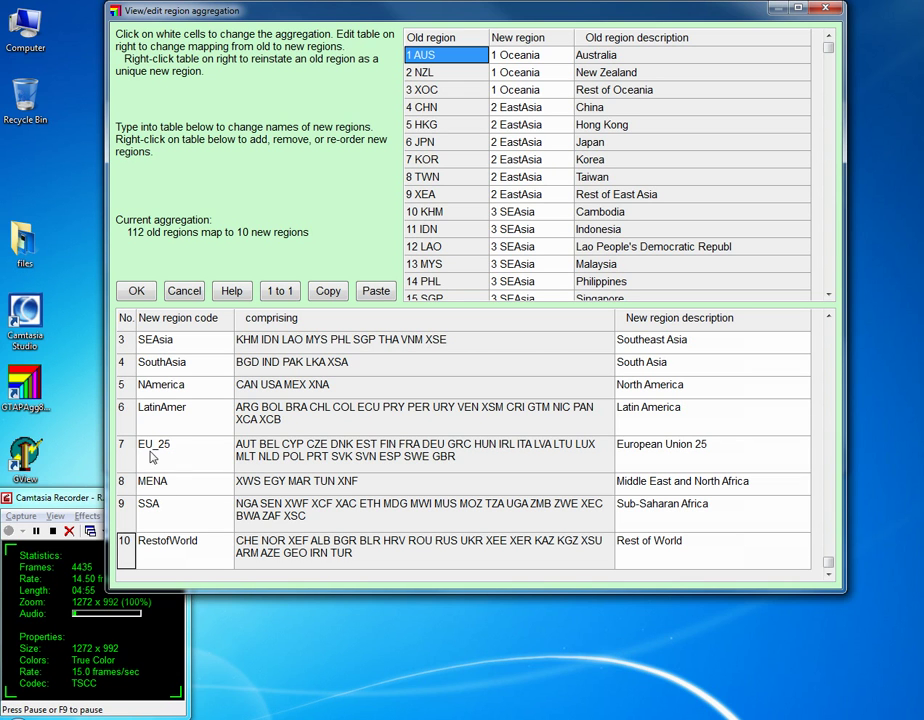
right_click(124, 560)
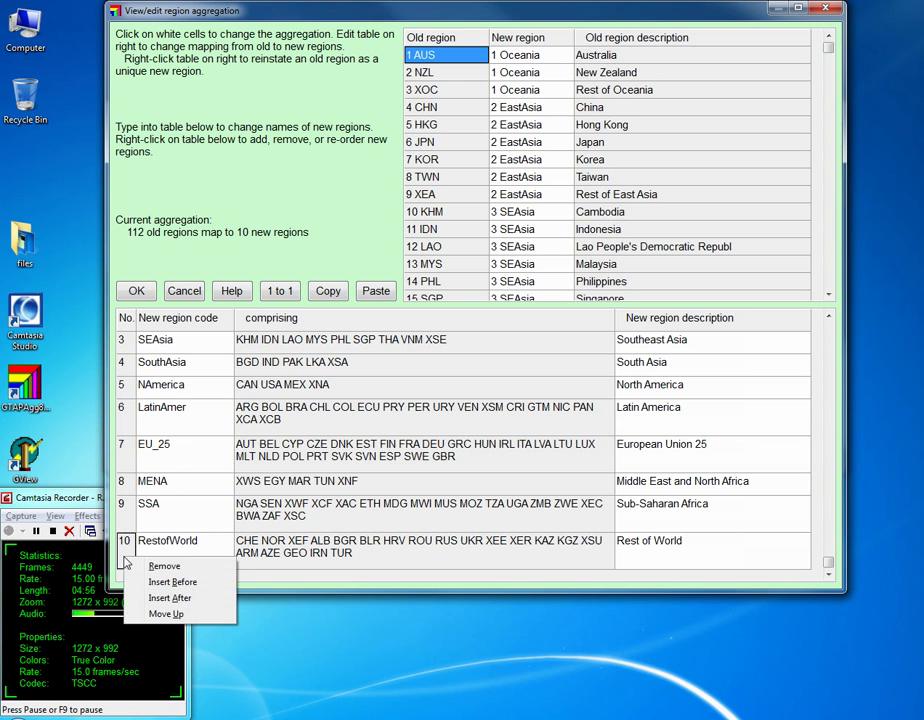
click(162, 599)
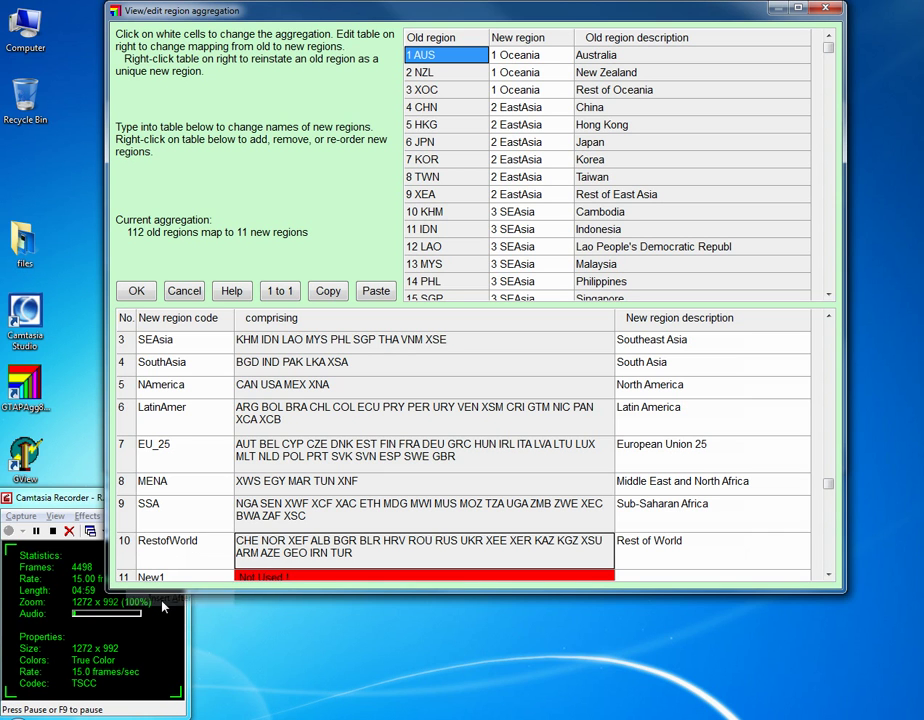
click(828, 574)
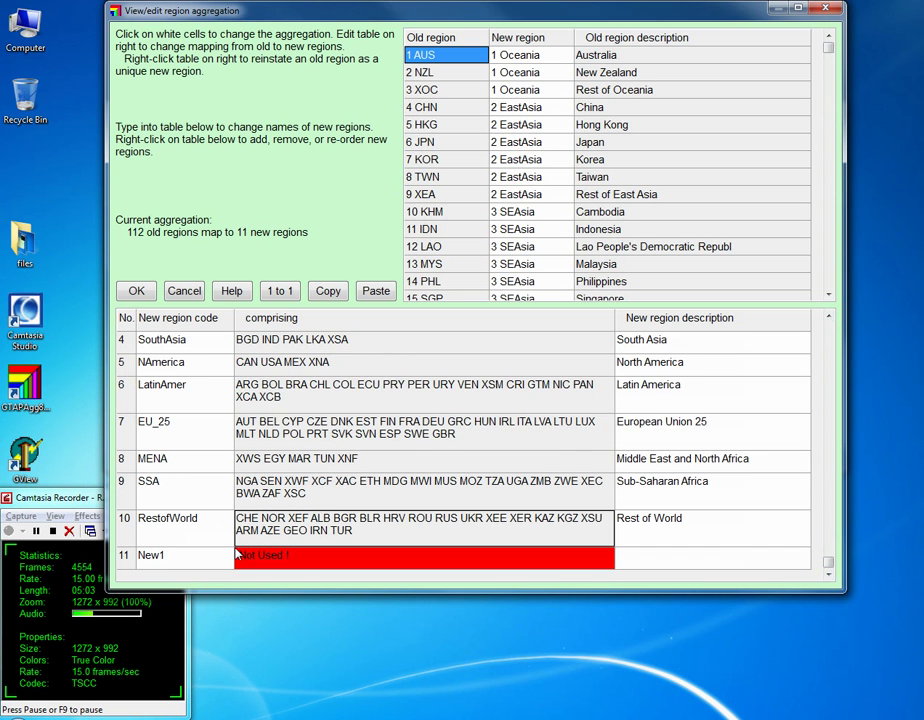
Look through the new region codes from the added row 11 up to Oceania and back down again
click(178, 554)
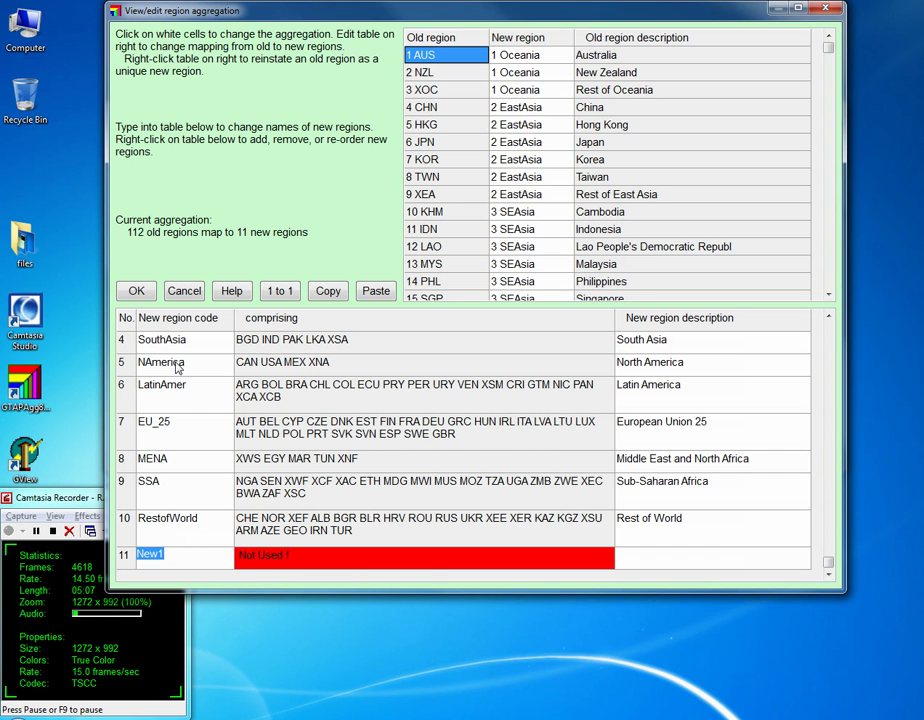
key(Up)
key(Up)
key(Up)
key(Up)
key(Up)
key(Up)
key(Up)
key(Up)
key(Up)
key(Up)
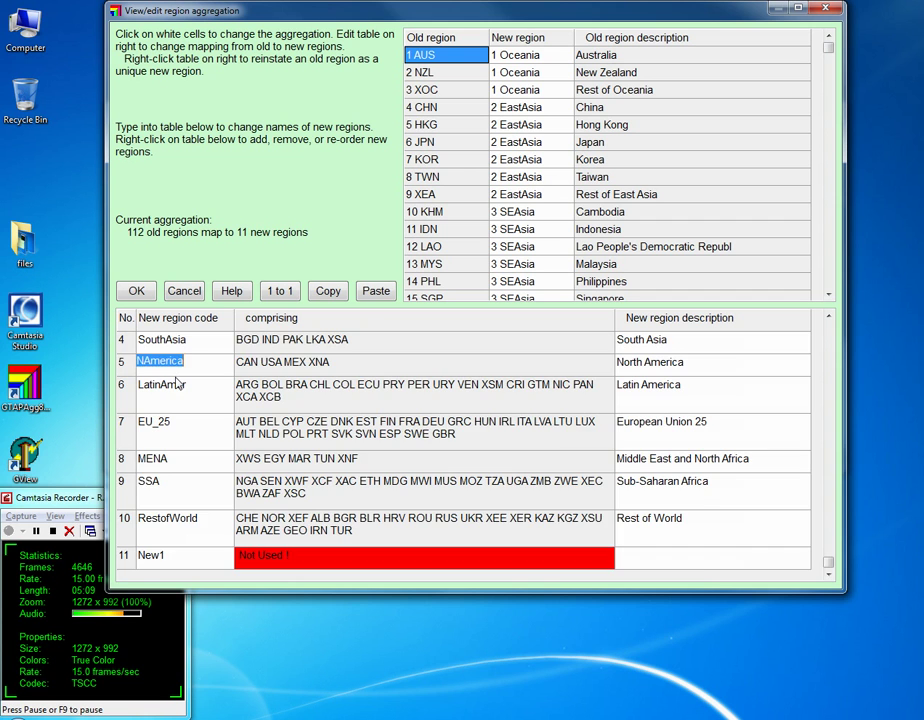
key(Down)
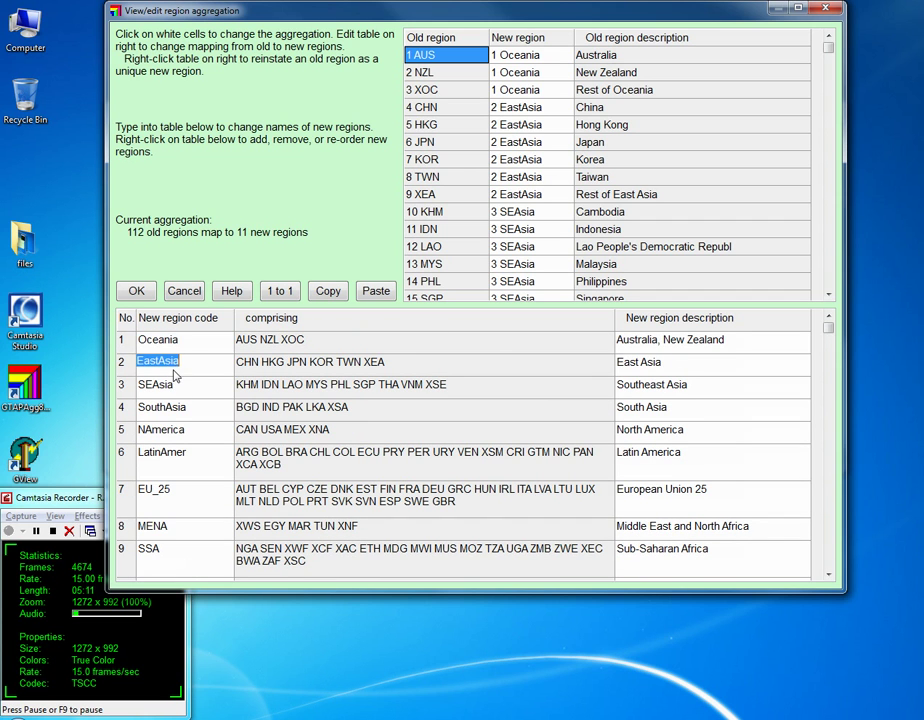
key(Down)
key(Down)
key(Down)
key(Down)
key(Down)
key(Down)
key(Down)
key(Down)
key(Down)
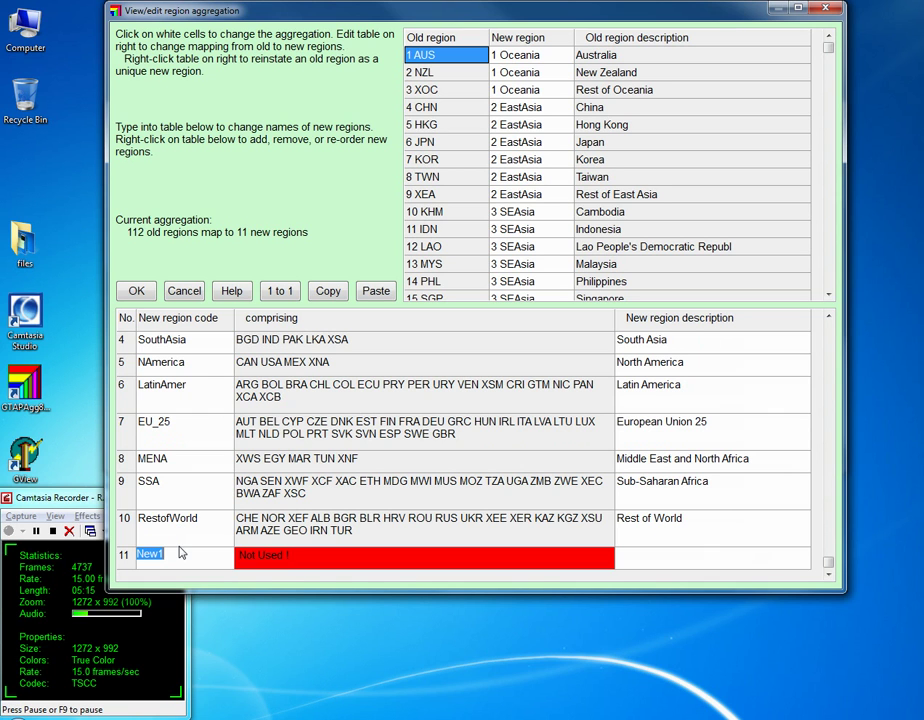
Name the added new region Asia and describe it as "All of Asia"
text(As)
text(ia)
click(258, 564)
click(652, 555)
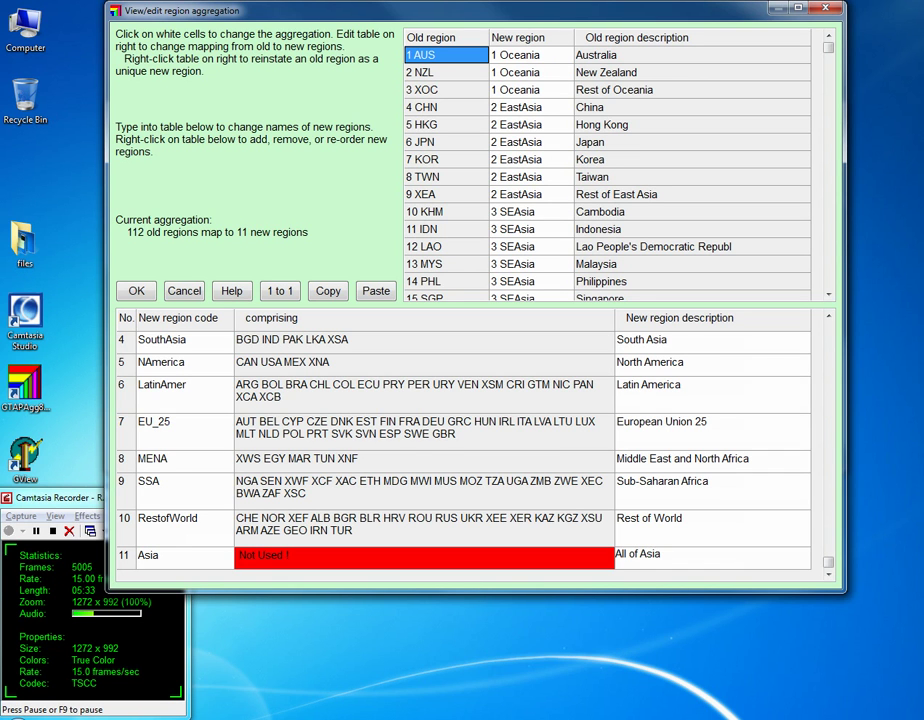
Examine the existing EastAsia, SEAsia and SouthAsia entries in the list of new regions
key(Up)
key(Up)
key(Up)
key(Up)
key(Up)
key(Up)
key(Up)
key(Up)
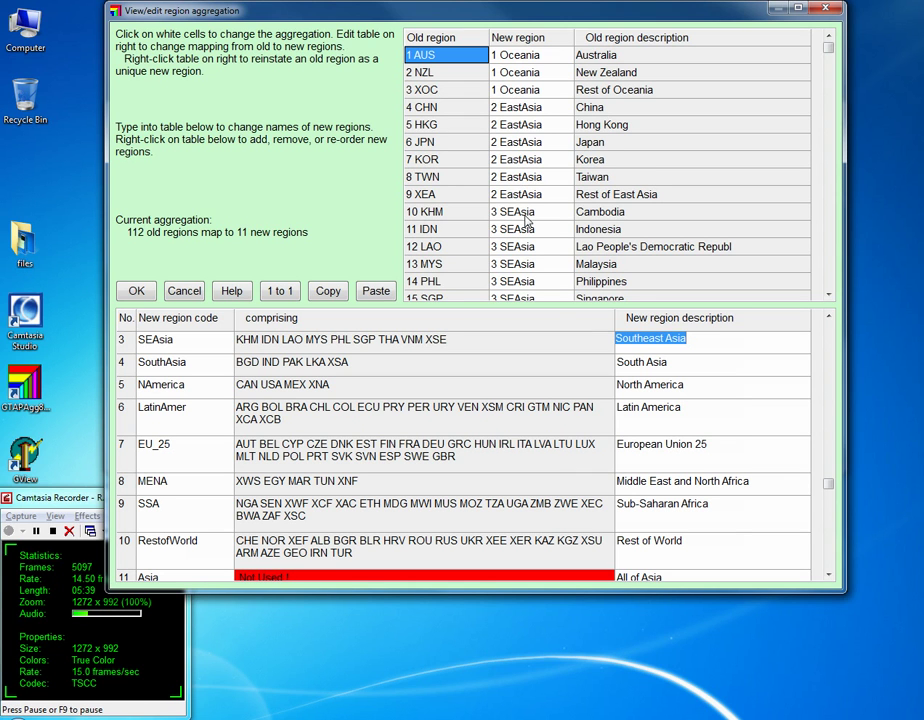
Map the old regions CHN, HKG and JPN to the new region 11 Asia
click(559, 108)
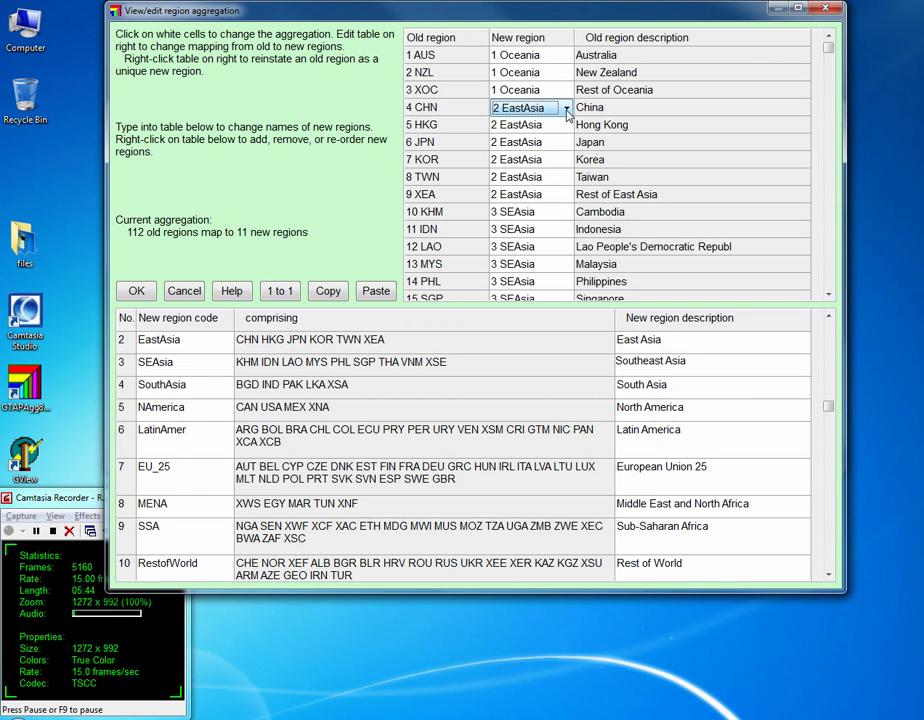
click(566, 113)
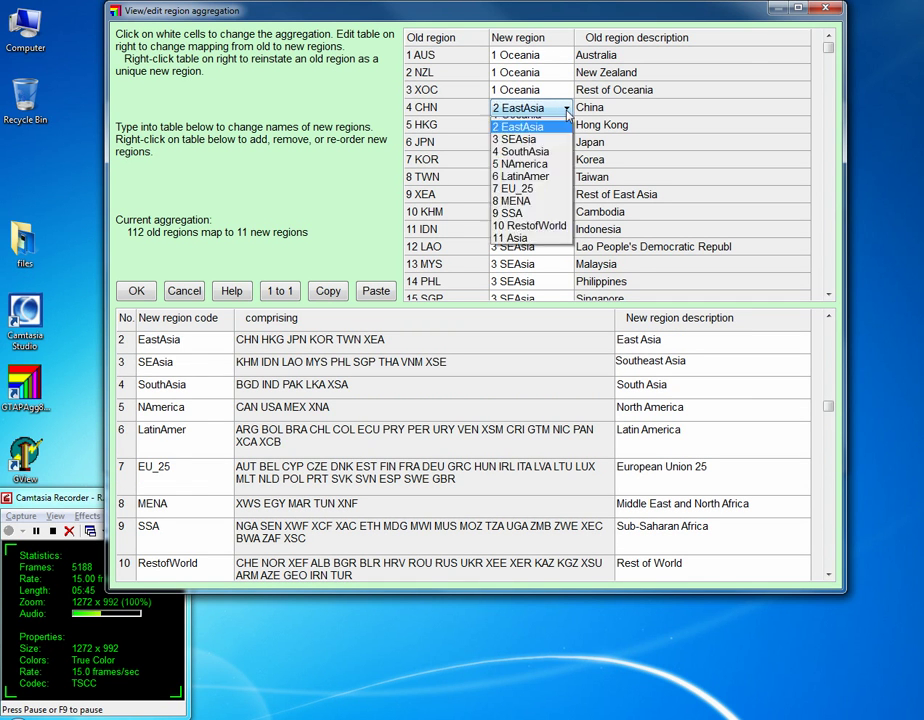
click(518, 261)
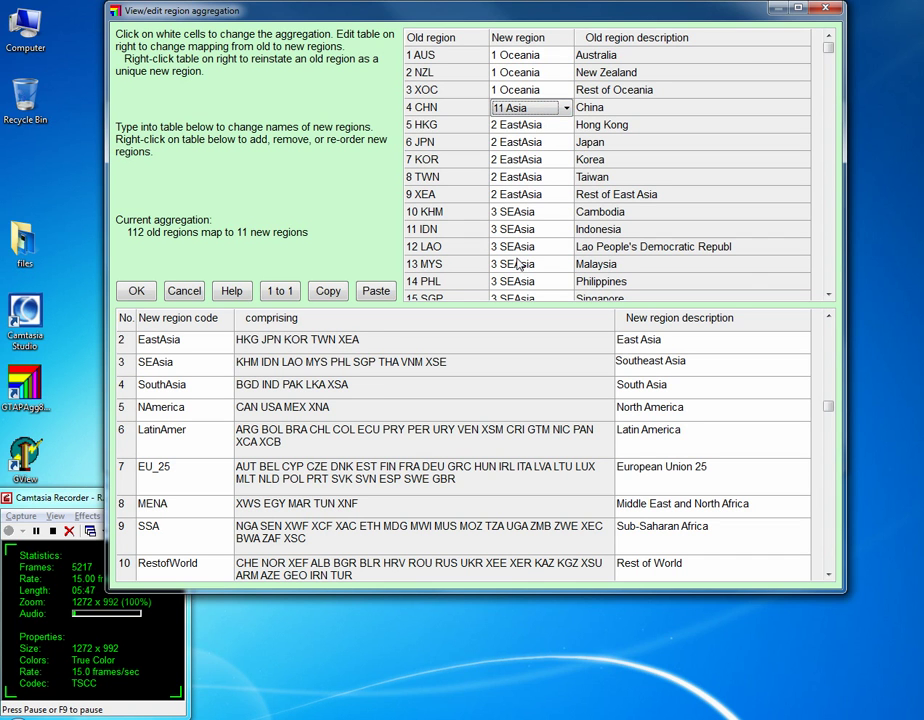
click(532, 124)
click(532, 125)
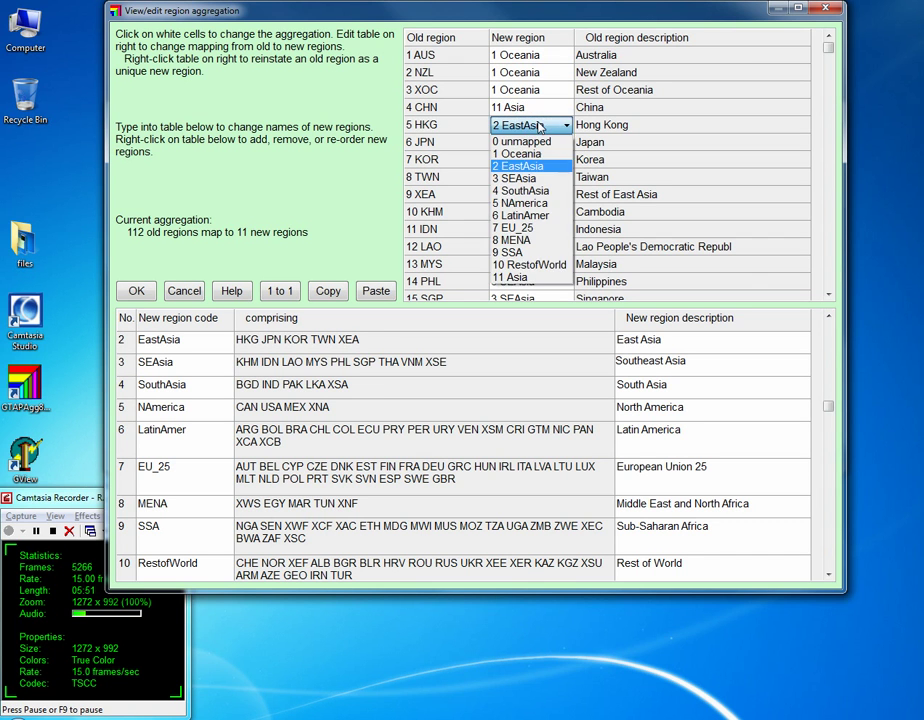
click(535, 279)
click(553, 143)
click(553, 143)
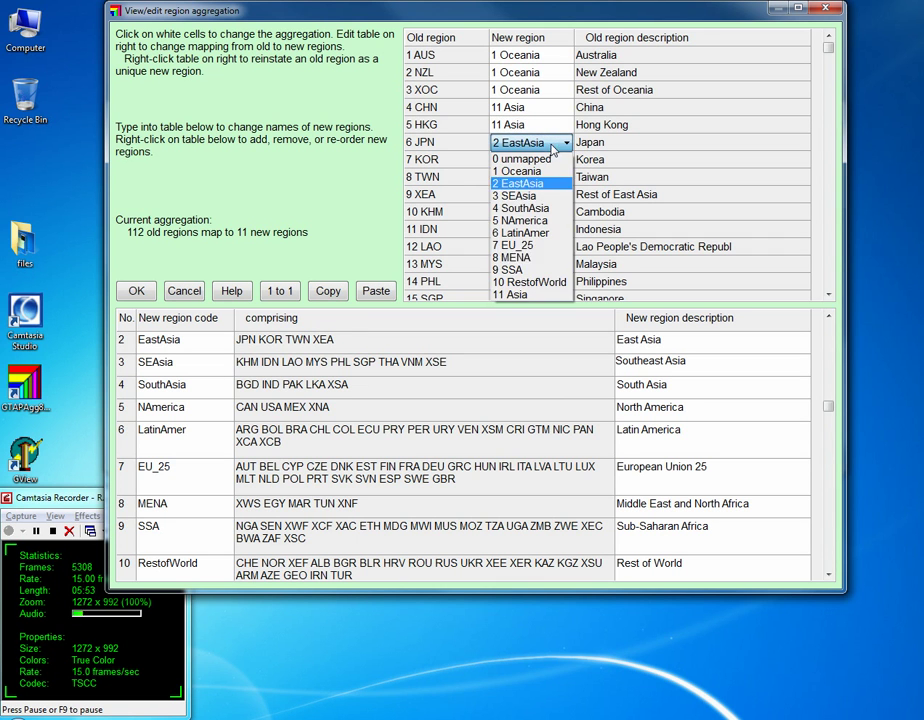
click(530, 295)
Map the remaining East Asian old regions KOR, TWN and XEA to 11 Asia
click(553, 160)
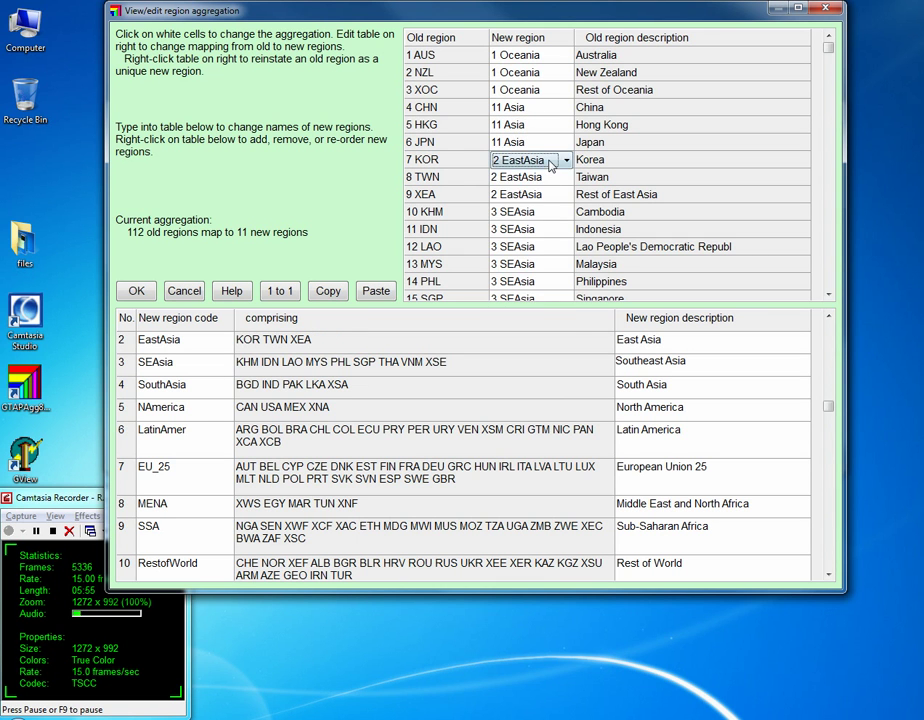
click(553, 160)
click(550, 312)
click(558, 178)
click(558, 178)
click(553, 329)
click(557, 198)
click(557, 198)
click(553, 347)
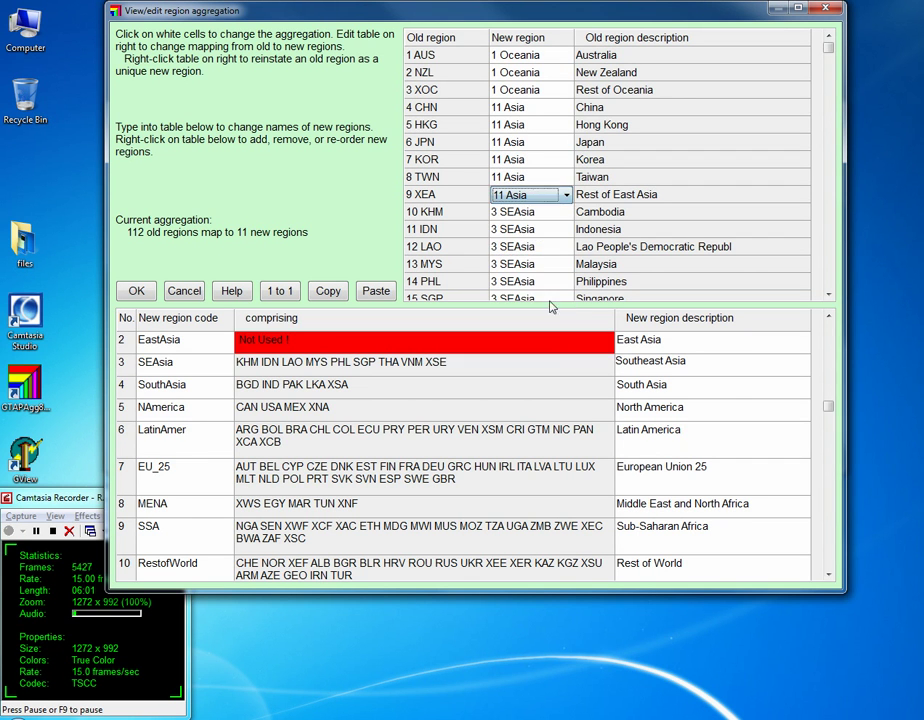
Assign the old regions KHM, IDN and LAO to the new region 11 Asia
click(552, 213)
click(552, 213)
click(553, 362)
click(542, 231)
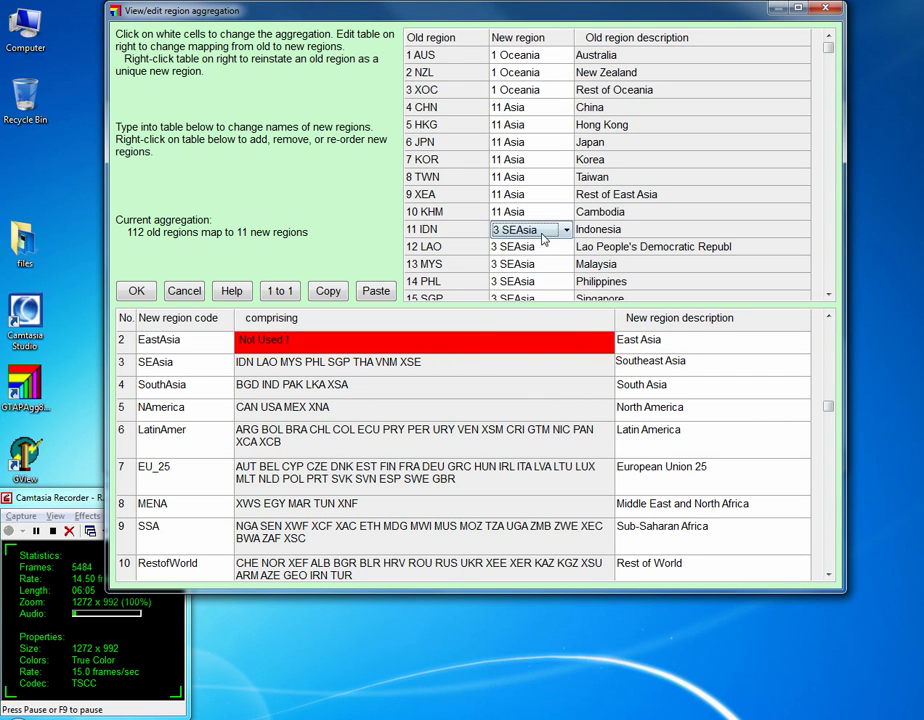
click(542, 231)
click(553, 379)
click(550, 248)
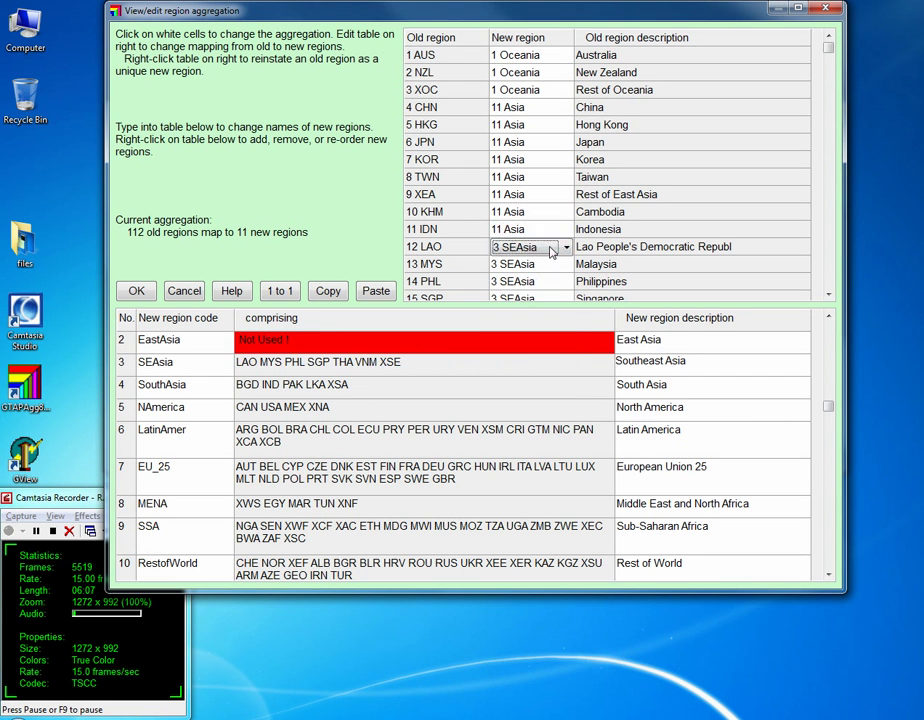
click(550, 250)
click(556, 341)
Assign the old regions MYS, PHL and SGP to the new region 11 Asia
click(559, 268)
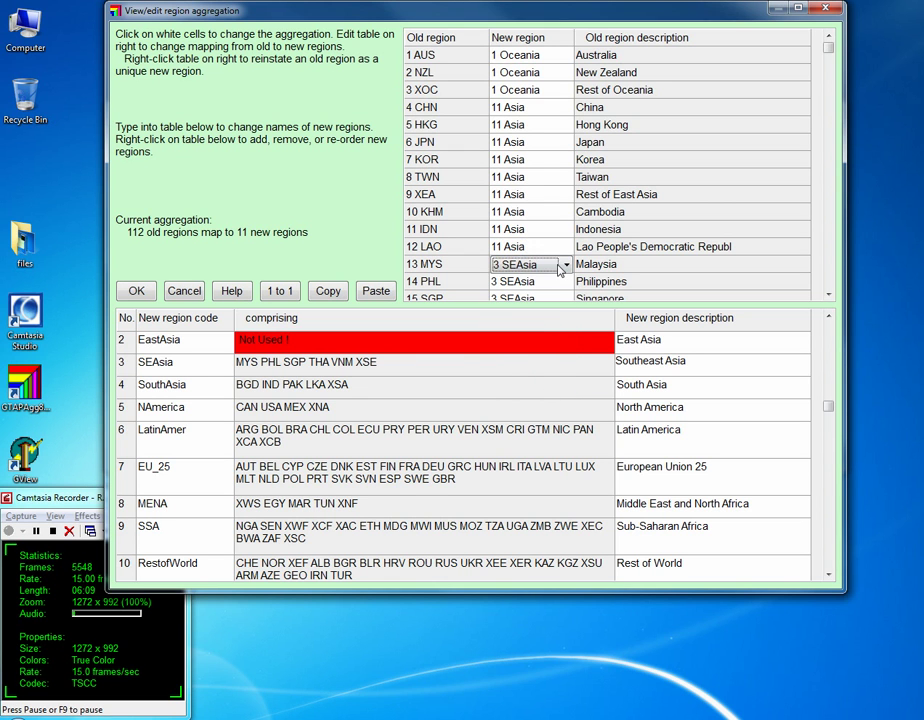
click(558, 268)
click(545, 472)
click(558, 285)
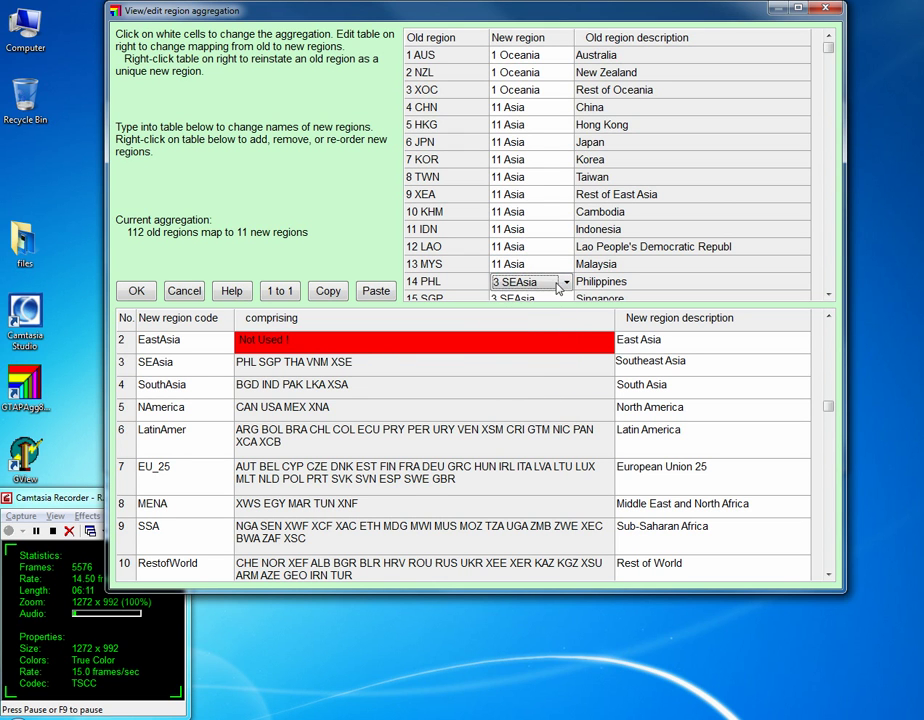
click(558, 285)
click(556, 433)
click(554, 299)
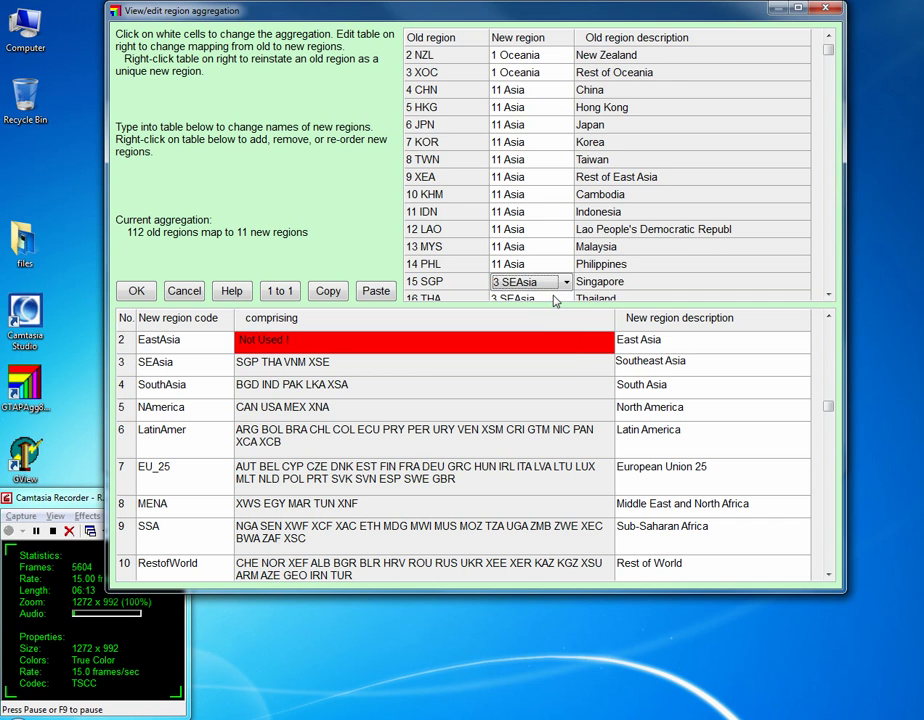
click(557, 283)
click(527, 492)
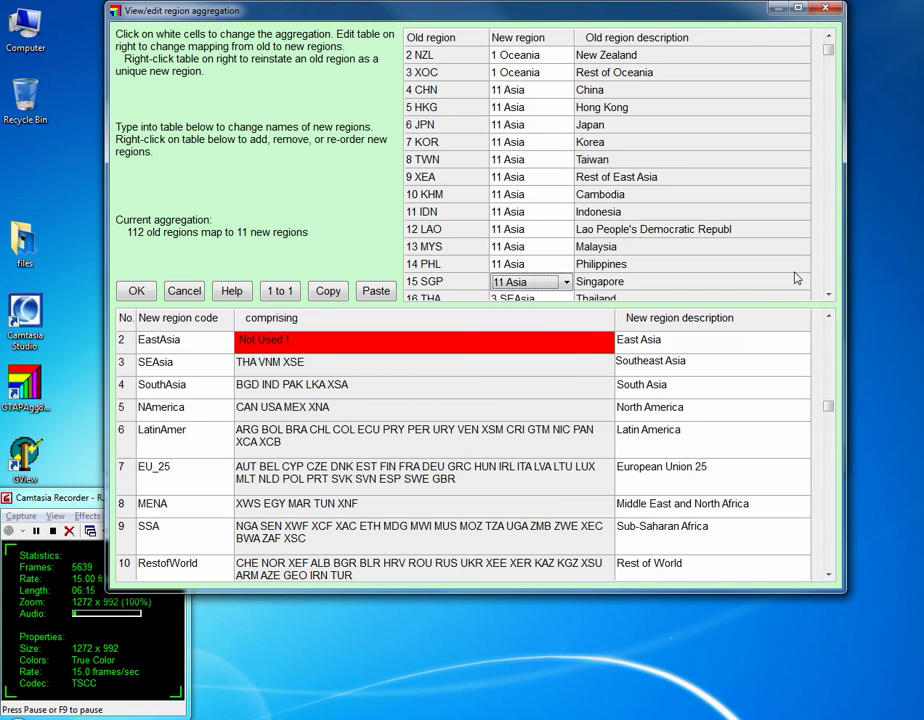
Map the last Southeast Asian old regions THA, VNM and XSE to 11 Asia
click(827, 295)
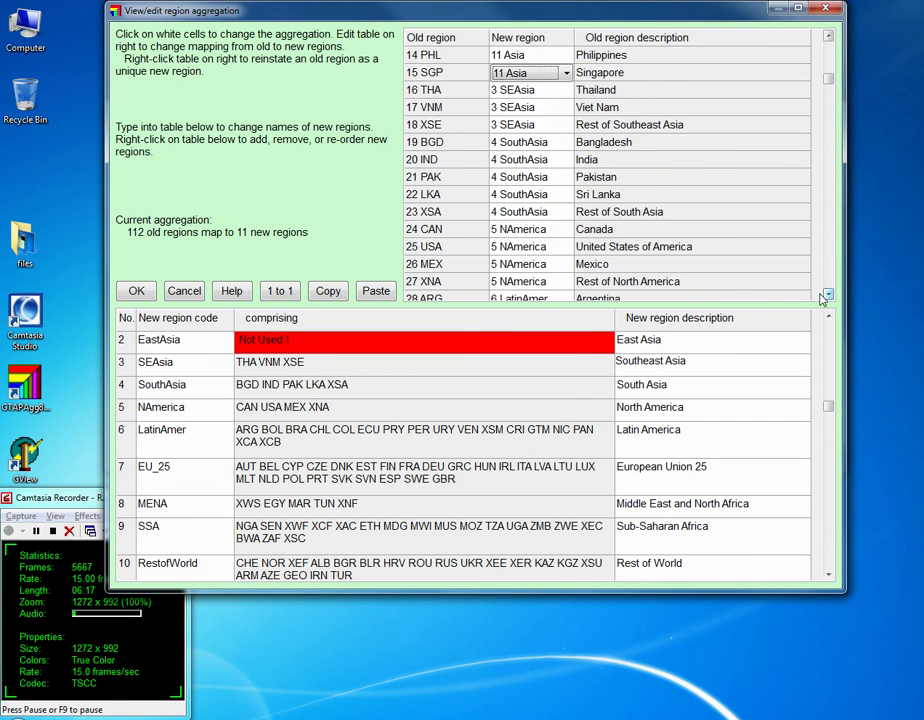
click(530, 90)
click(566, 90)
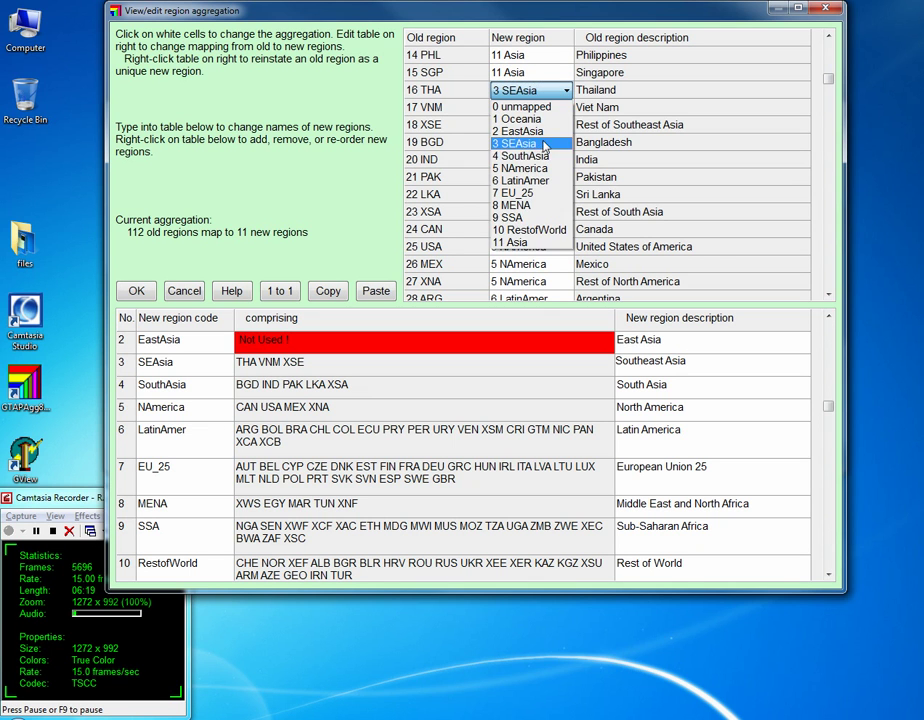
click(530, 243)
click(530, 107)
click(566, 107)
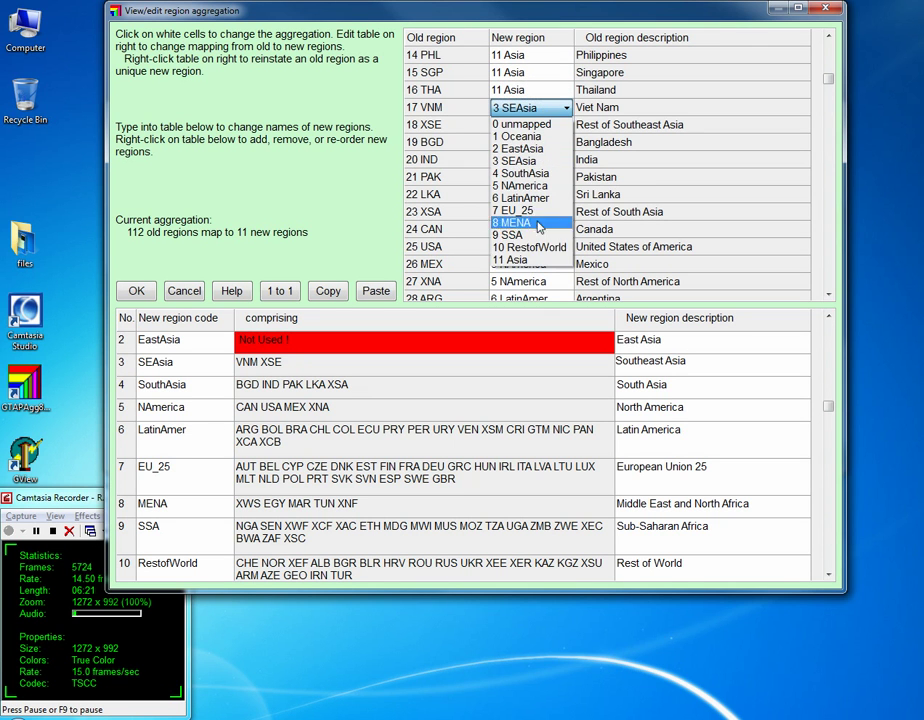
click(538, 263)
click(530, 124)
click(566, 124)
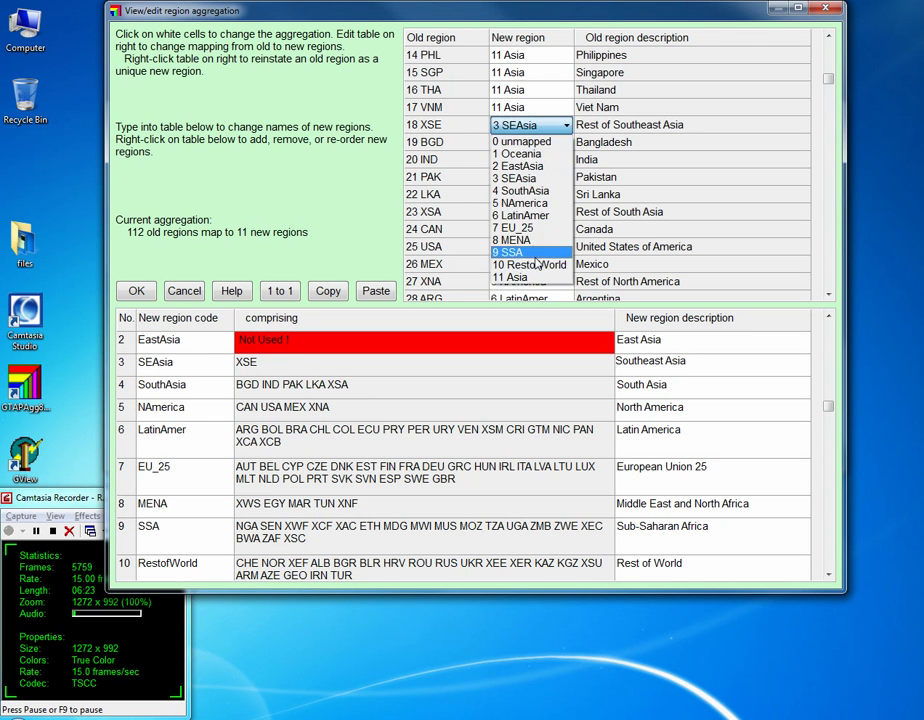
click(538, 280)
Map the South Asian old regions BGD, IND and PAK to 11 Asia
click(530, 142)
click(566, 142)
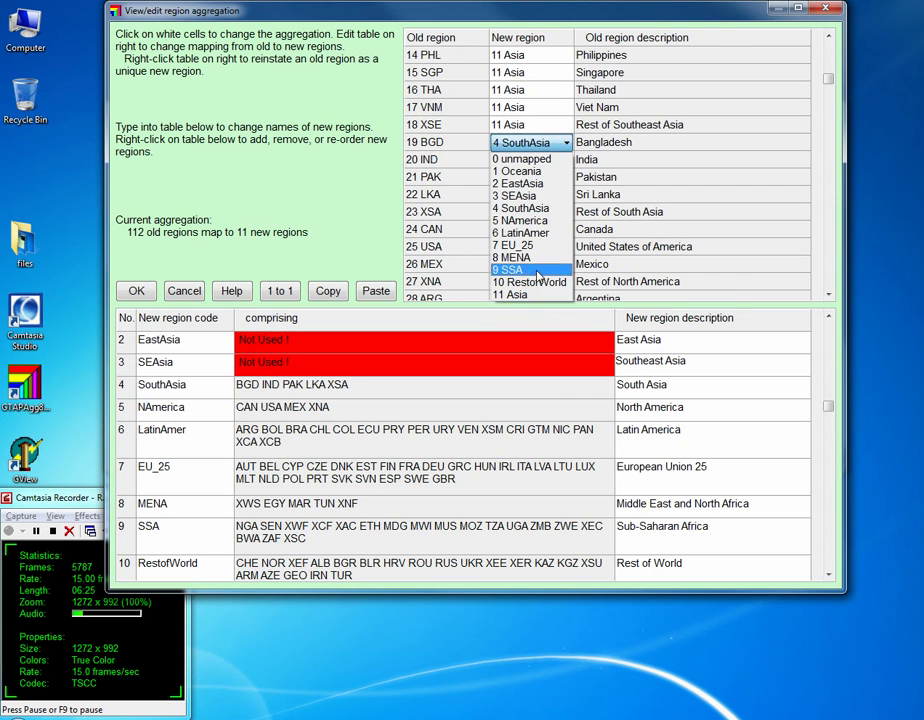
click(530, 298)
click(544, 159)
click(547, 161)
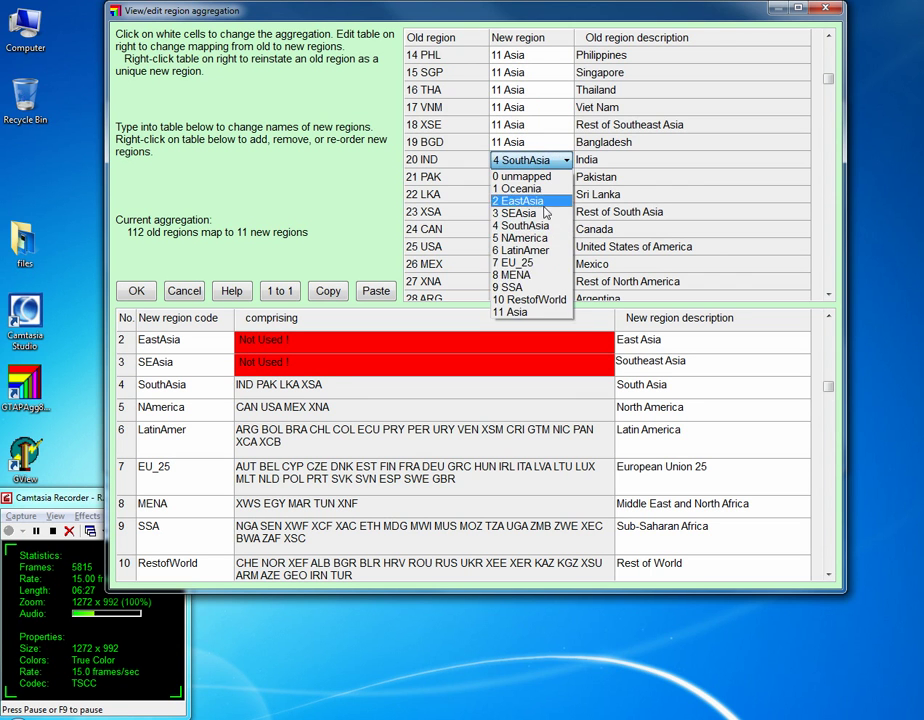
click(532, 311)
click(530, 177)
click(566, 177)
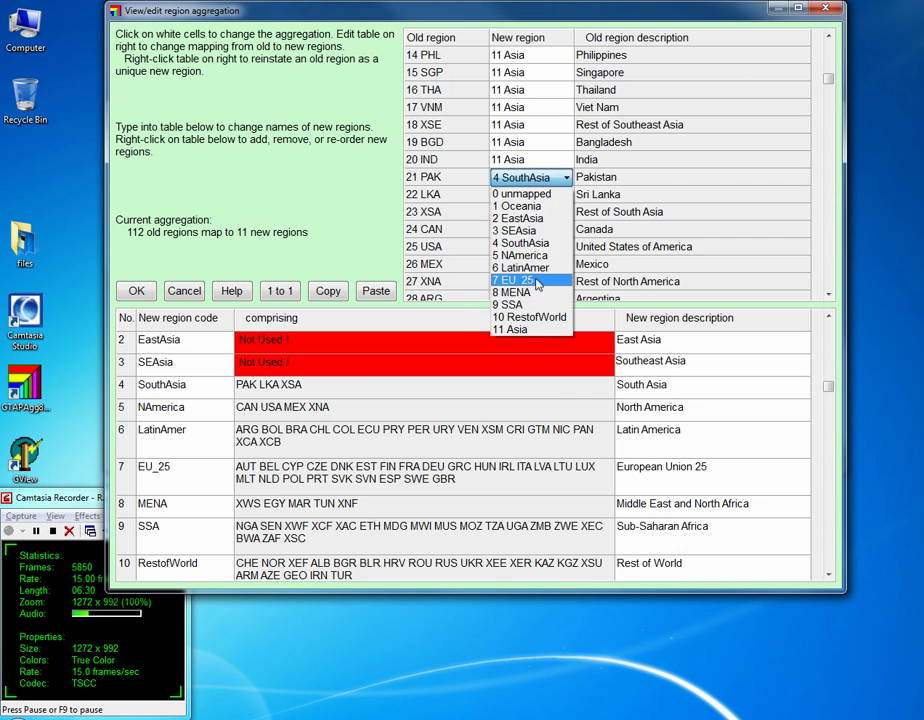
click(538, 326)
Map the last South Asian old regions LKA and XSA to 11 Asia
click(530, 194)
click(566, 194)
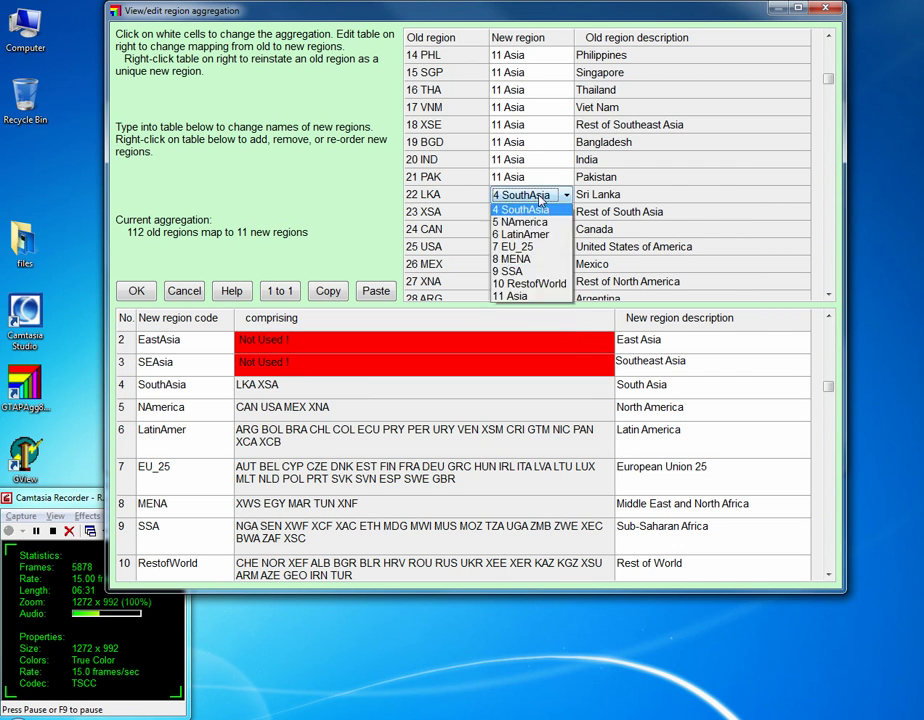
click(540, 347)
click(538, 214)
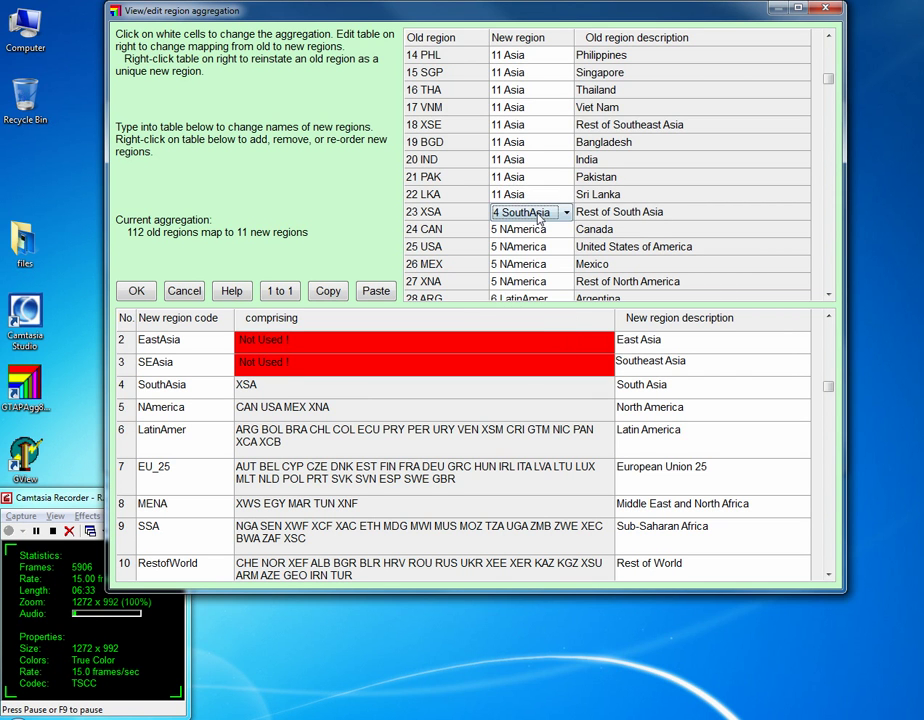
click(538, 214)
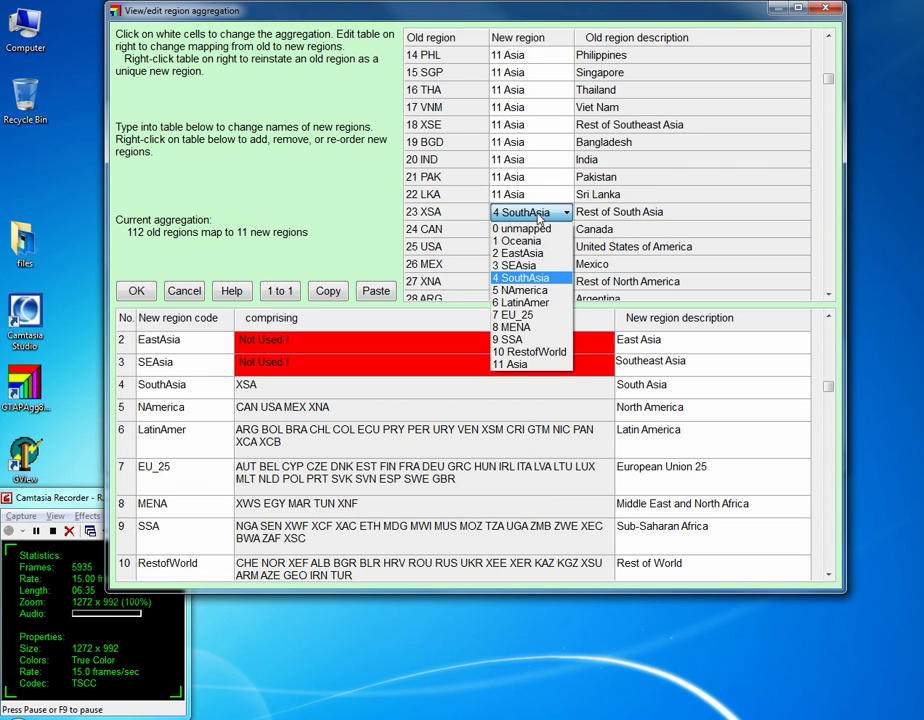
click(546, 364)
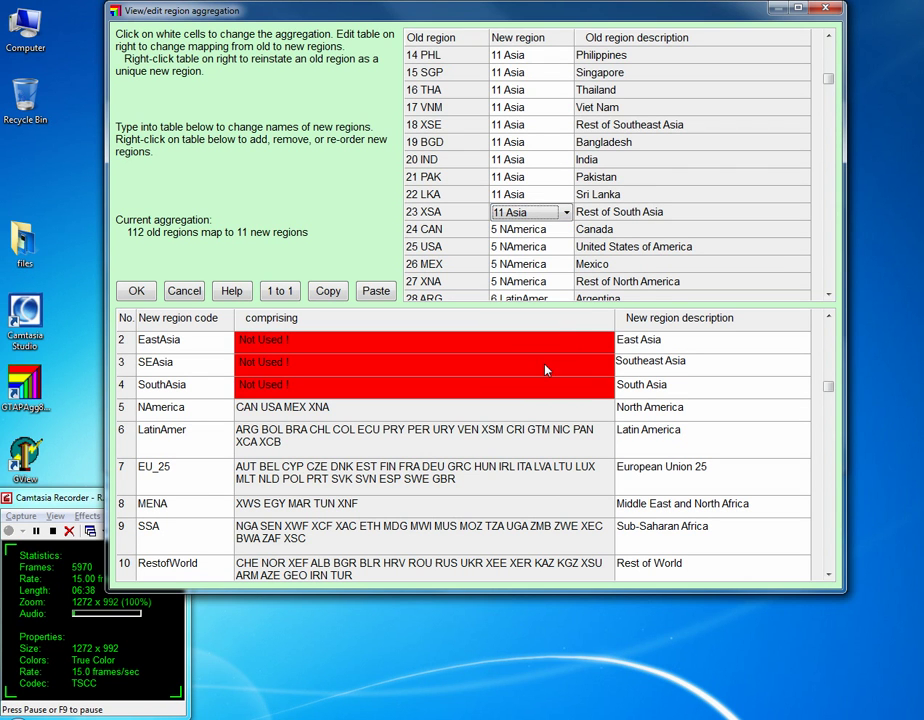
Remove the unused new regions EastAsia, SEAsia and SouthAsia from the regional aggregation
click(828, 295)
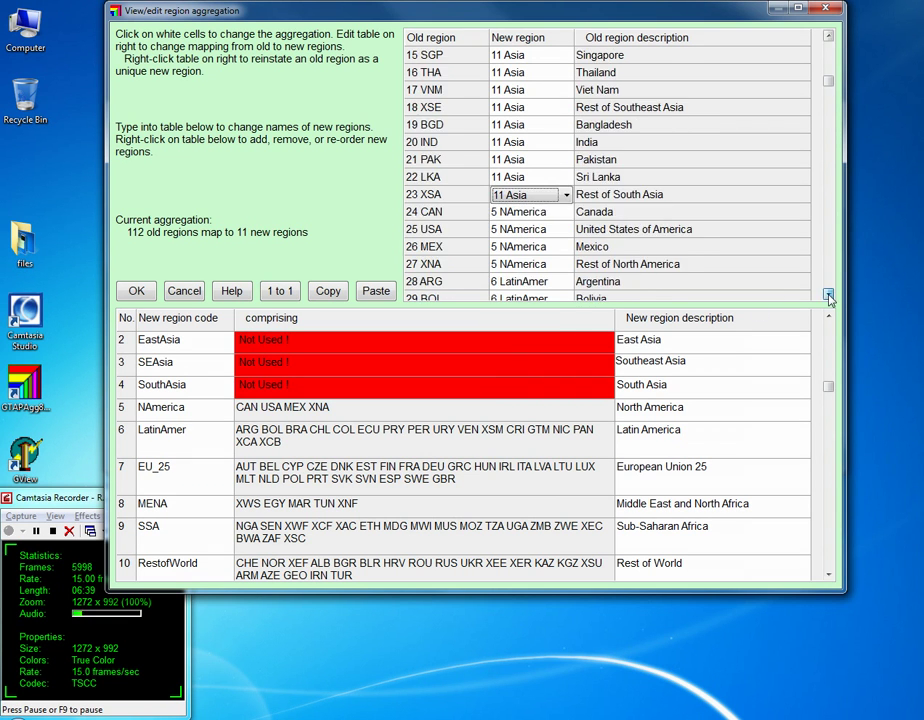
drag(828, 295, 828, 295)
drag(829, 186, 829, 276)
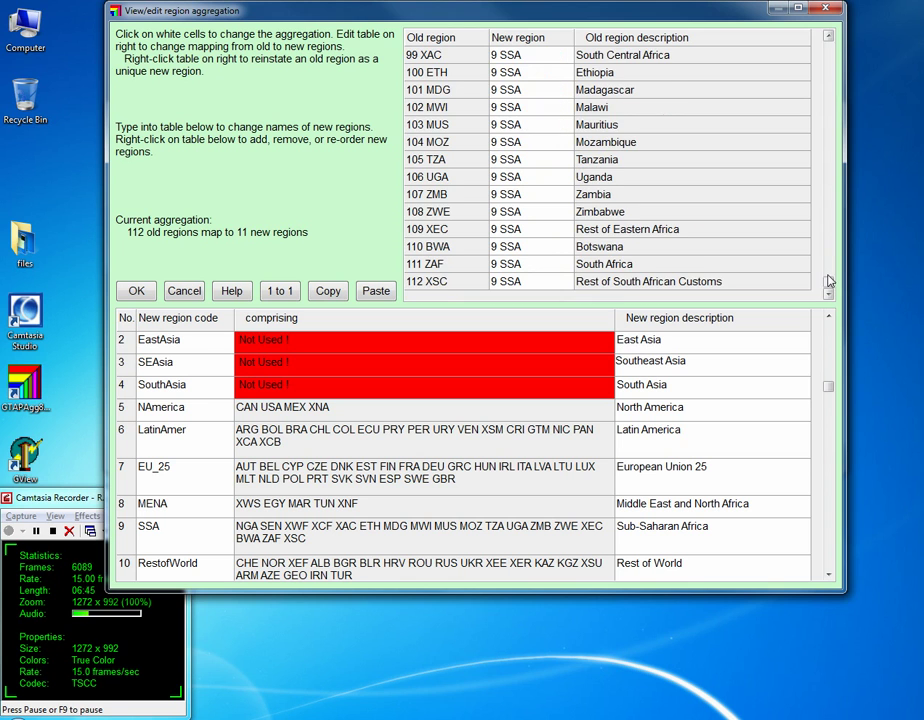
click(121, 342)
right_click(124, 348)
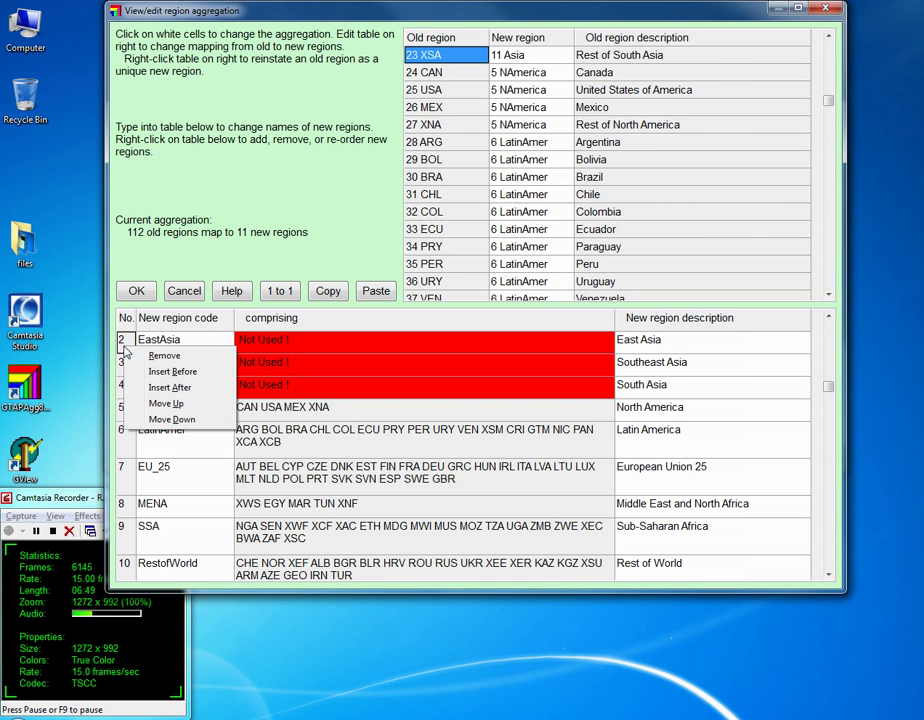
click(160, 355)
right_click(124, 342)
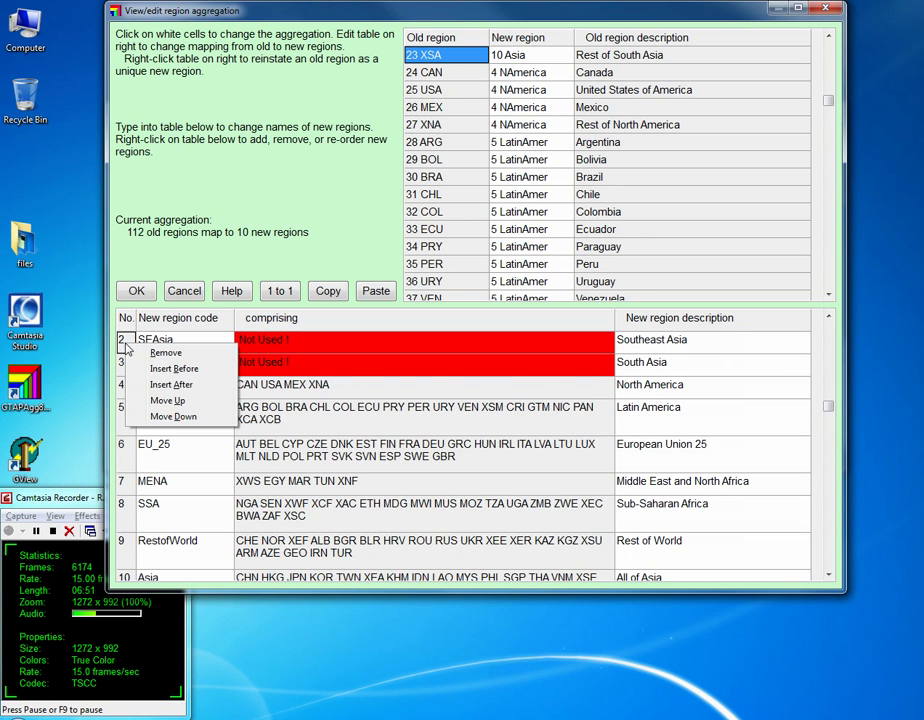
click(152, 353)
right_click(127, 345)
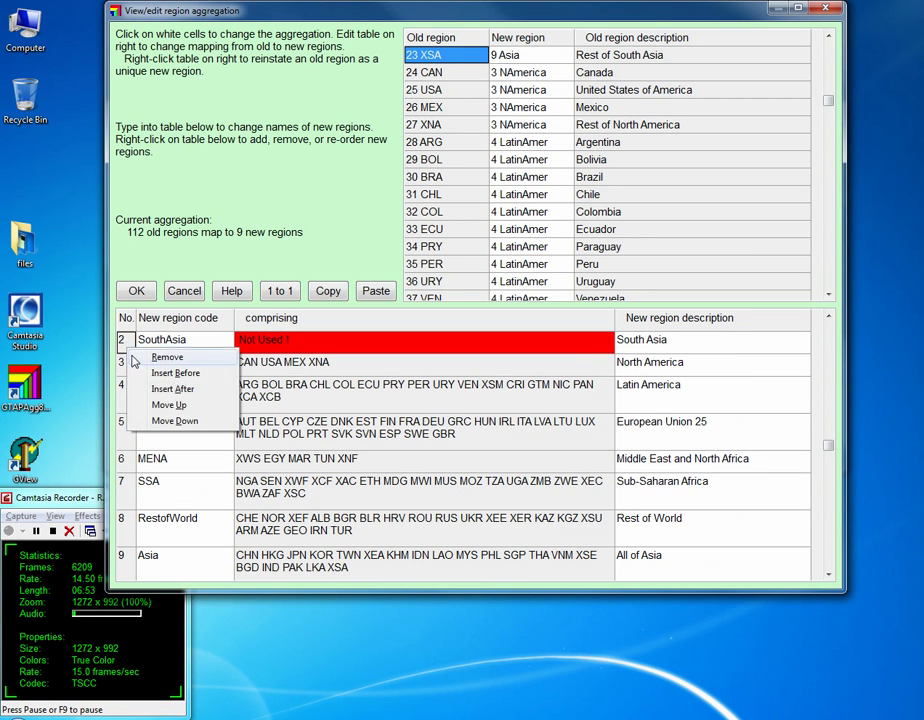
click(152, 354)
Review the new regions from Asia back to Oceania and accept the modified regional aggregation
click(290, 558)
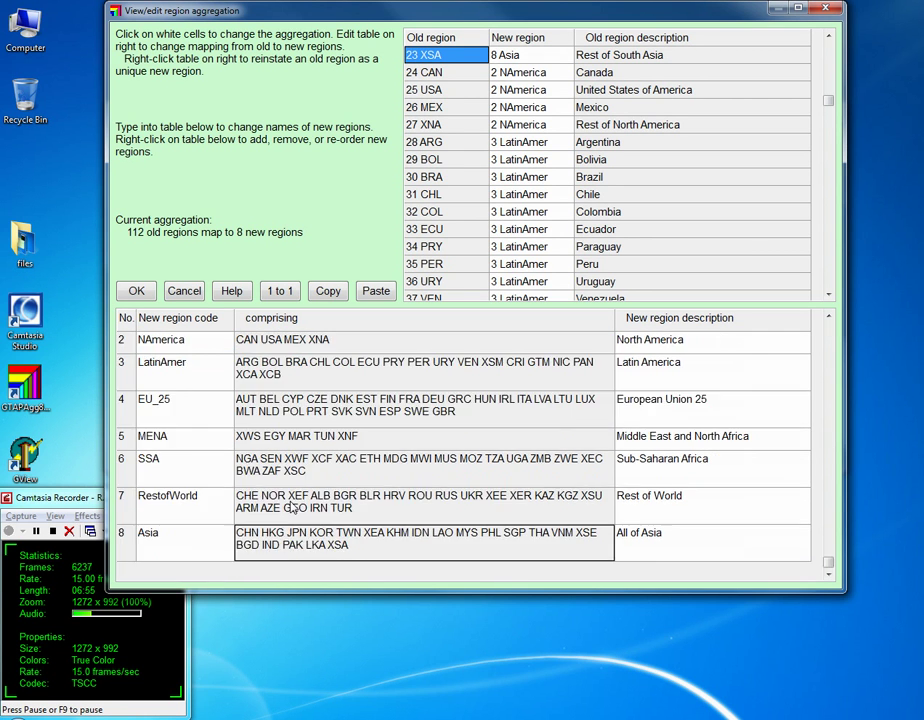
key(Up)
key(Up)
key(Up)
key(Up)
key(Up)
key(Up)
key(Up)
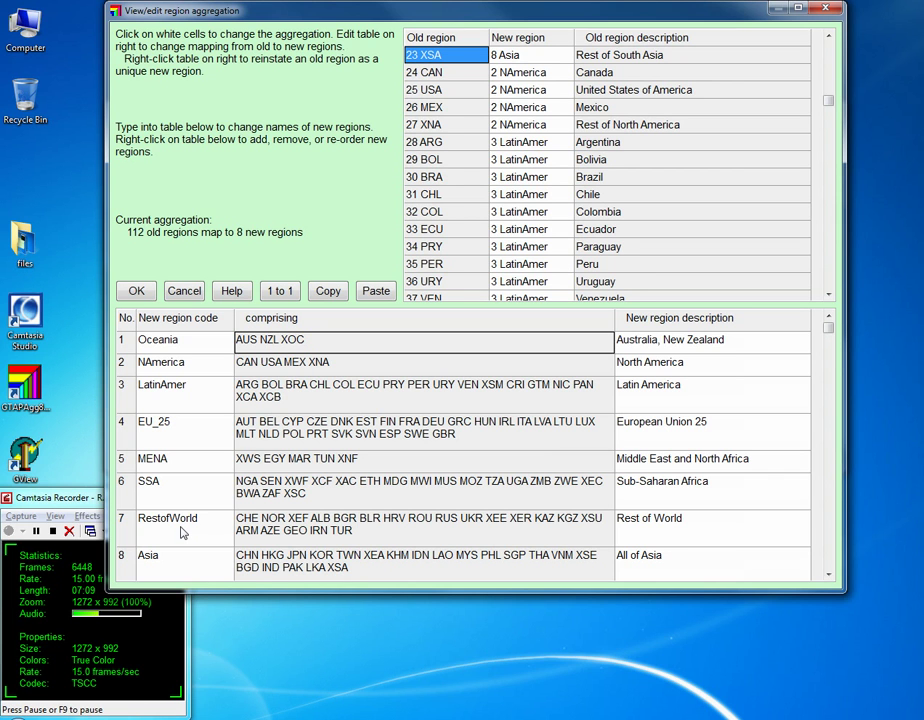
click(137, 291)
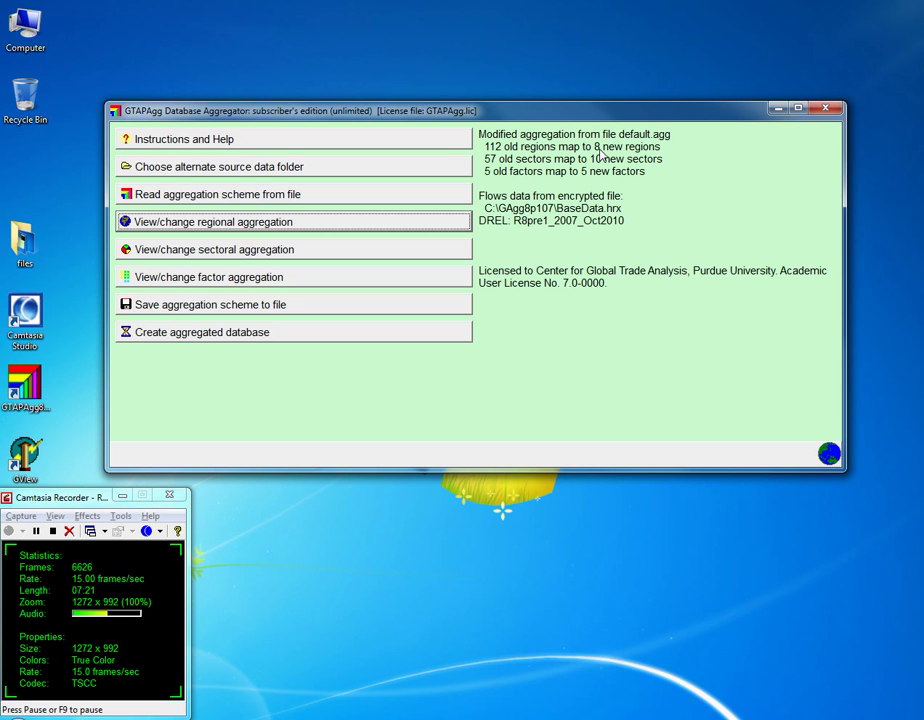
Open the sectoral aggregation for editing and insert a new sector after OthServices
click(391, 256)
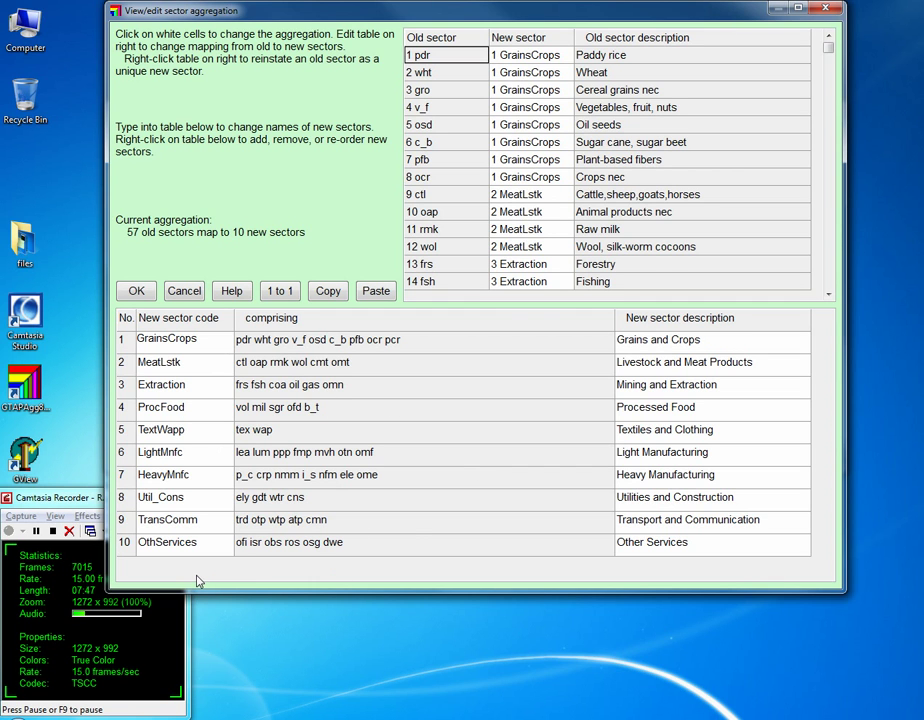
right_click(127, 551)
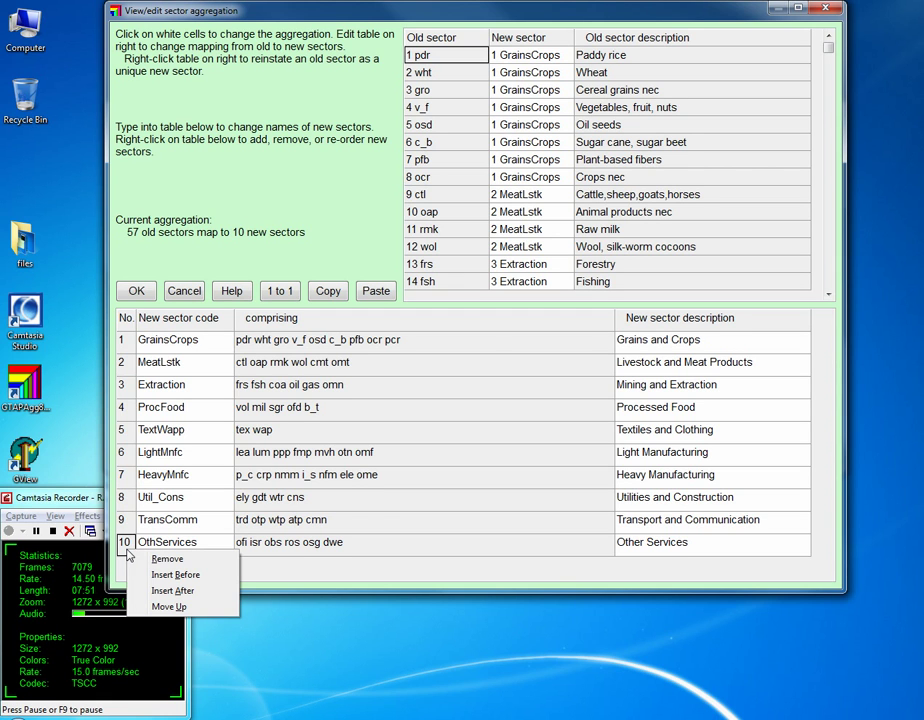
click(173, 596)
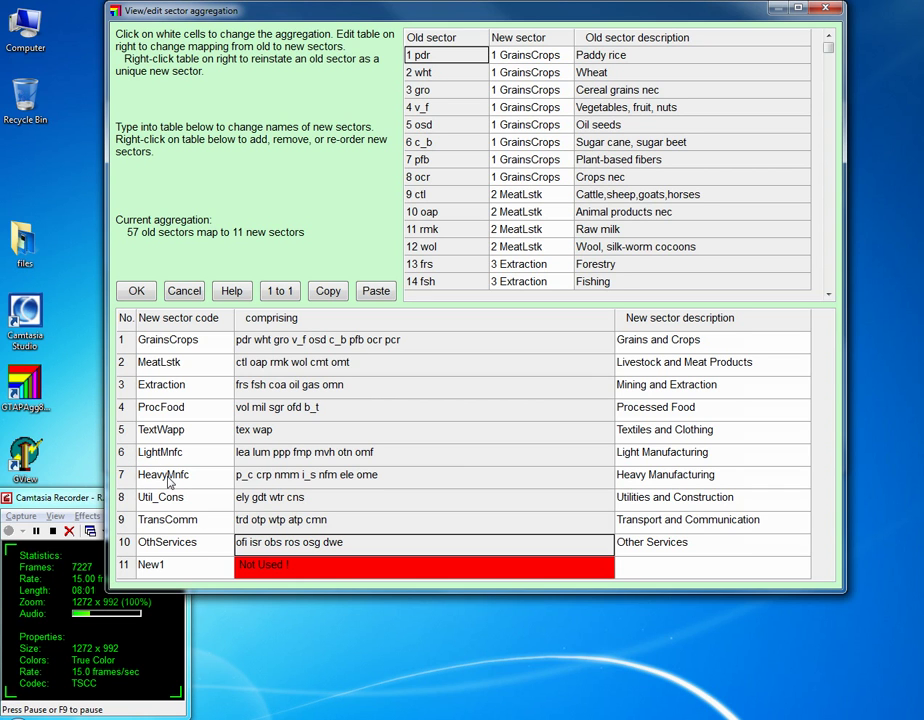
Set the new sector's code to Mnfc and its description to "All of Manufacturing"
double_click(150, 565)
text(Mnfc)
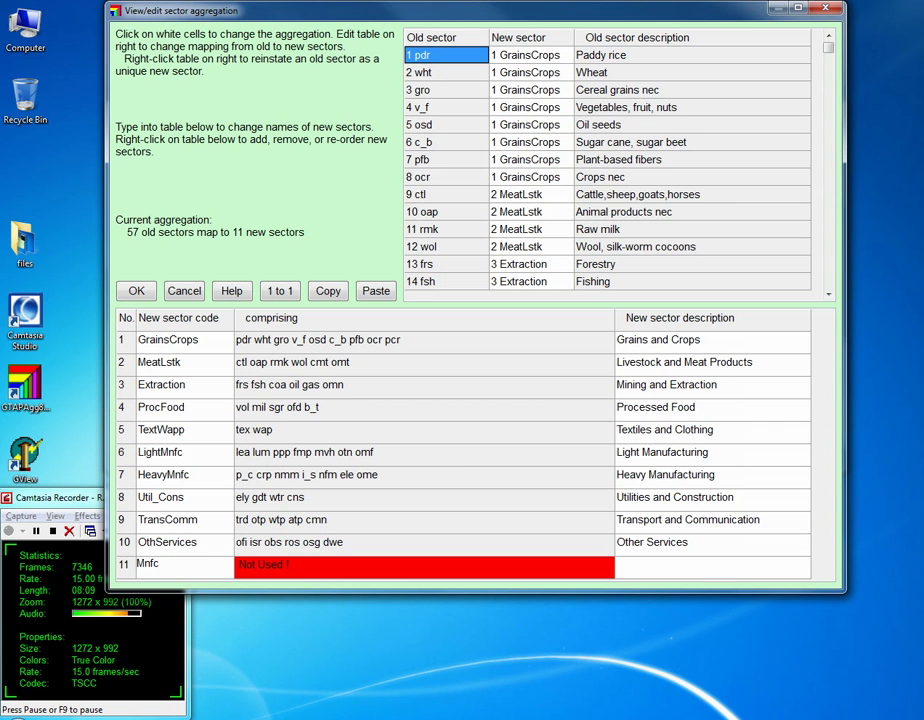
click(668, 567)
text(All of Manufacturing)
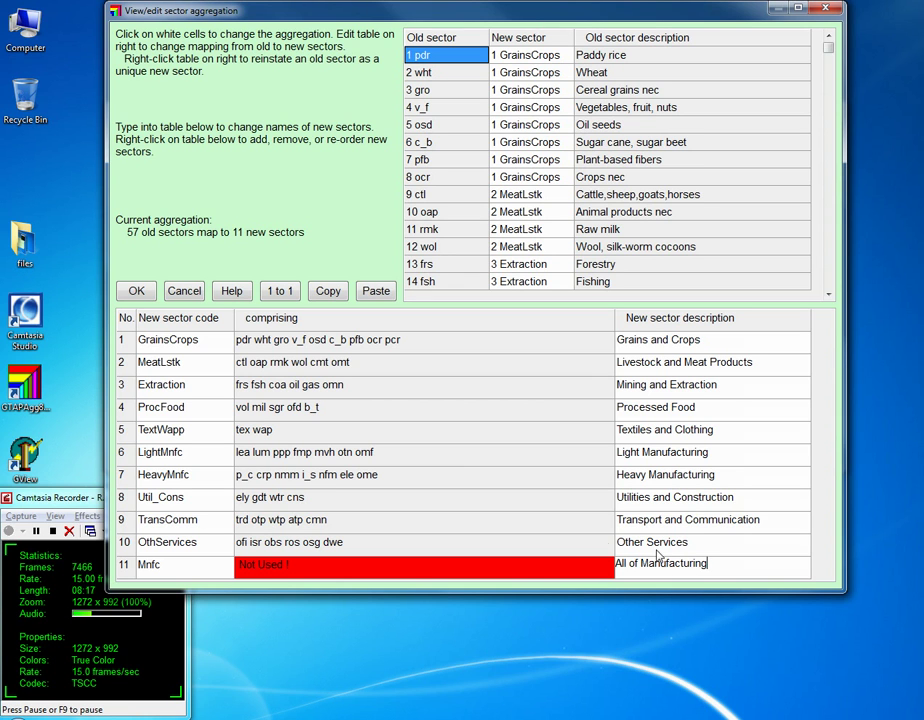
click(288, 570)
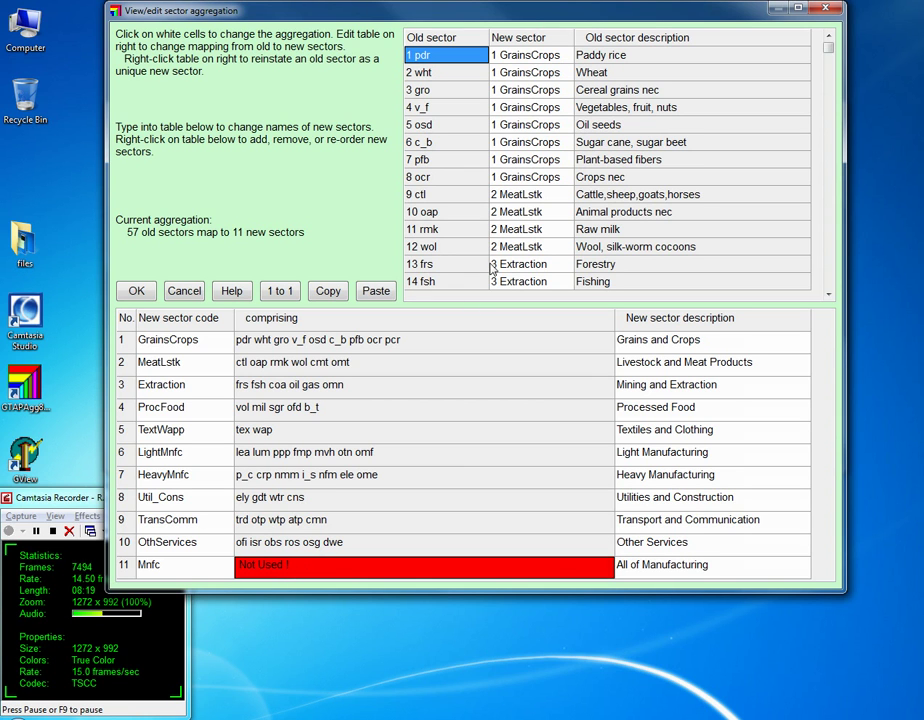
Map the old sectors lea (leather products) and lum (wood products) to the new sector 11 Mnfc
click(533, 200)
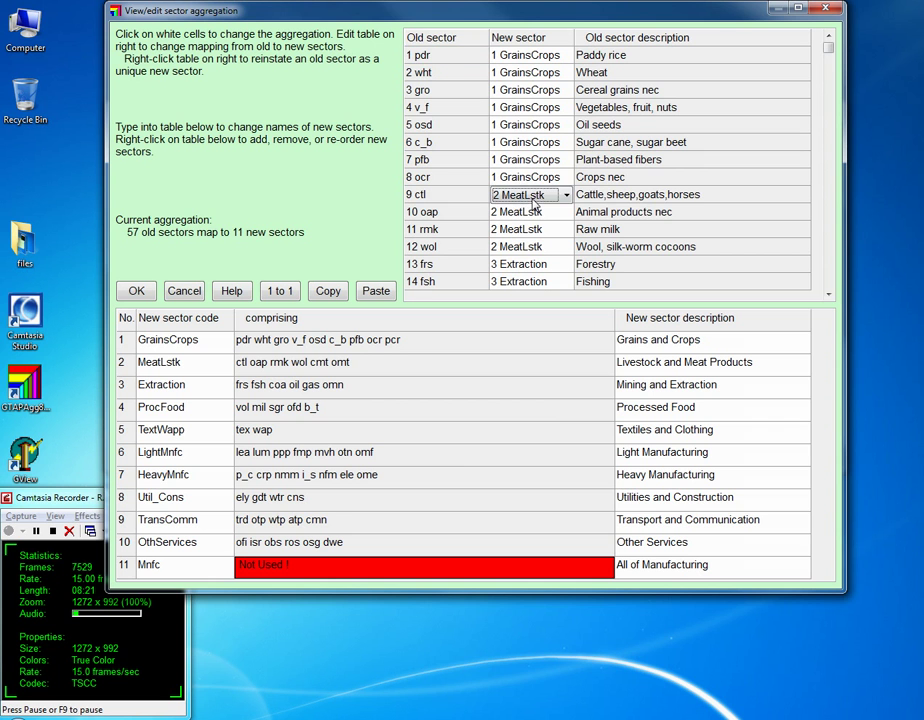
click(828, 294)
click(828, 294)
drag(828, 294, 828, 294)
click(530, 125)
click(566, 125)
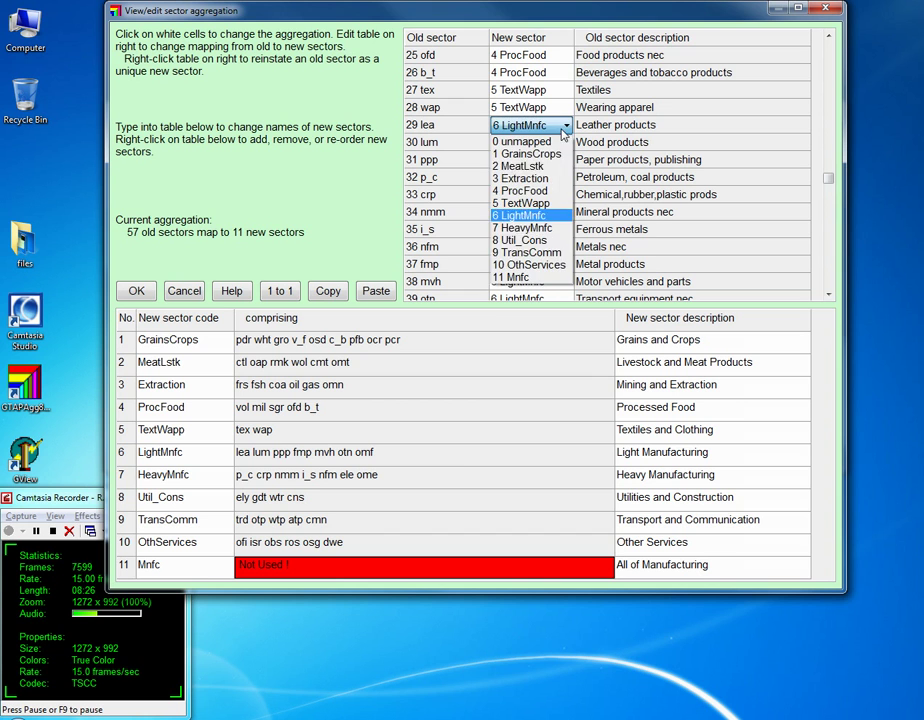
click(545, 277)
click(553, 142)
click(566, 142)
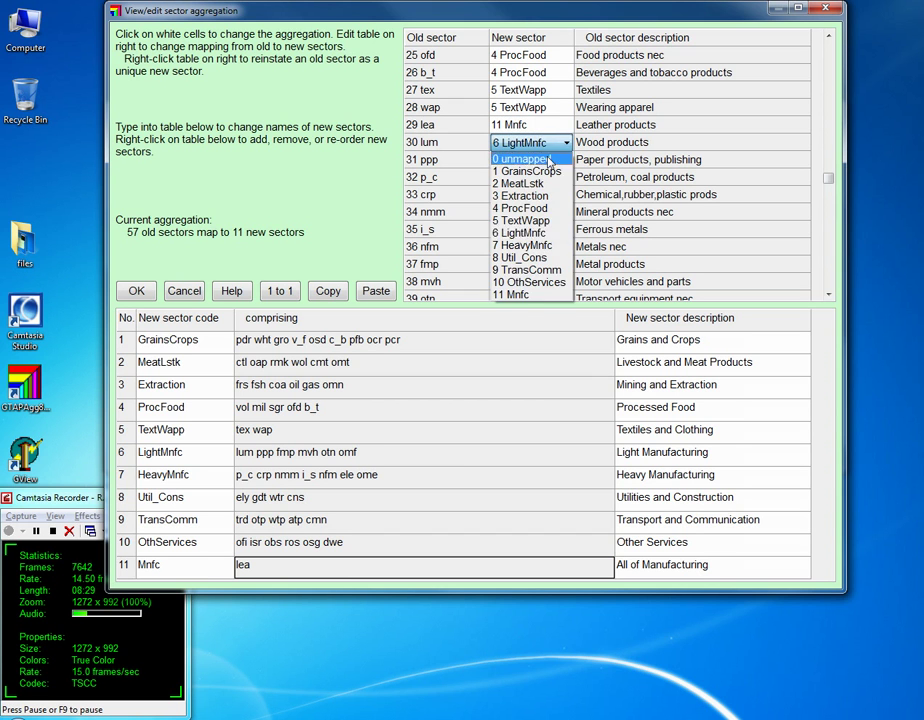
click(520, 294)
Map the old sectors ppp, p_c and crp to 11 Mnfc
click(553, 160)
click(566, 160)
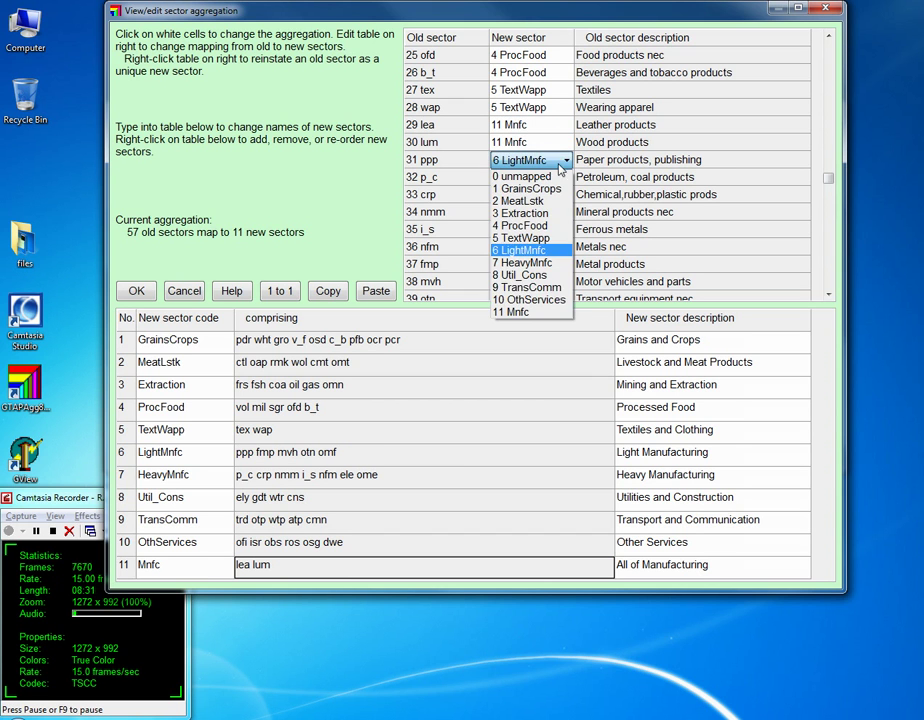
click(520, 312)
click(548, 178)
click(548, 178)
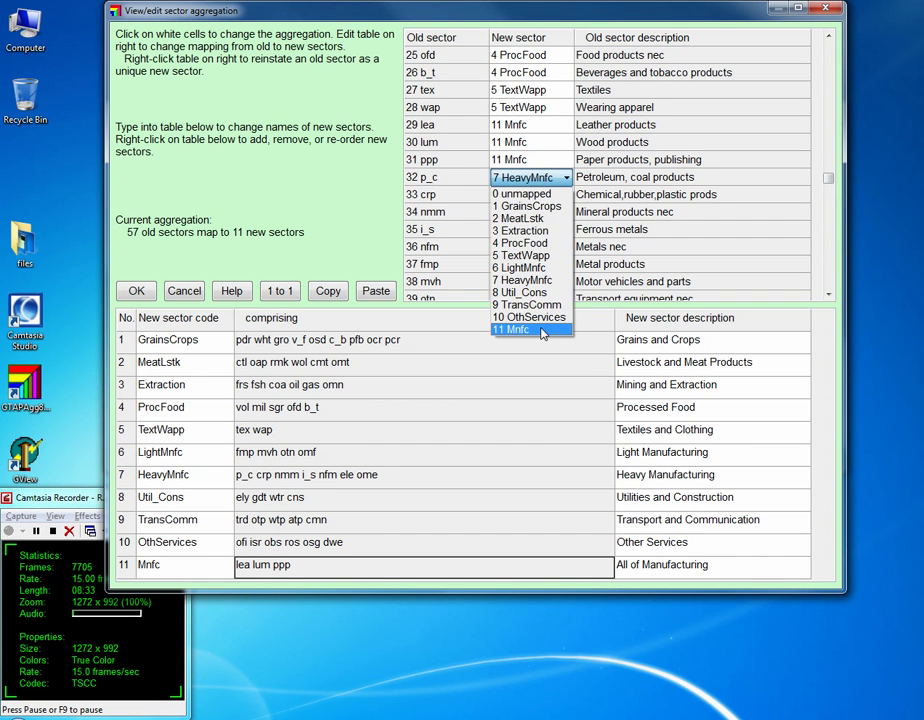
click(535, 329)
click(545, 195)
click(545, 195)
click(535, 346)
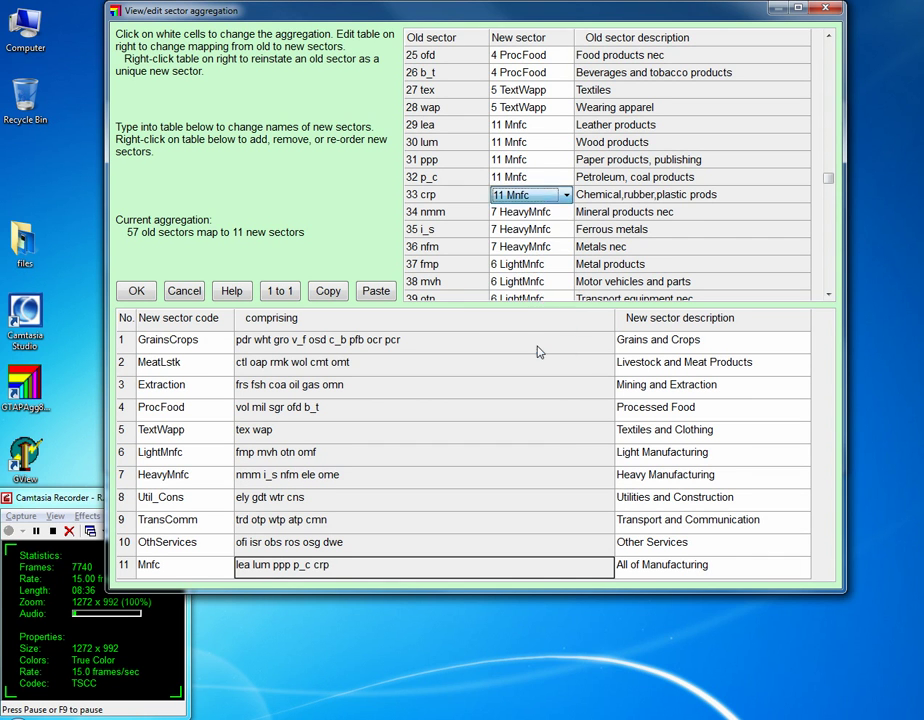
Assign the mineral and metal old sectors nmm, i_s and nfm to 11 Mnfc
click(551, 214)
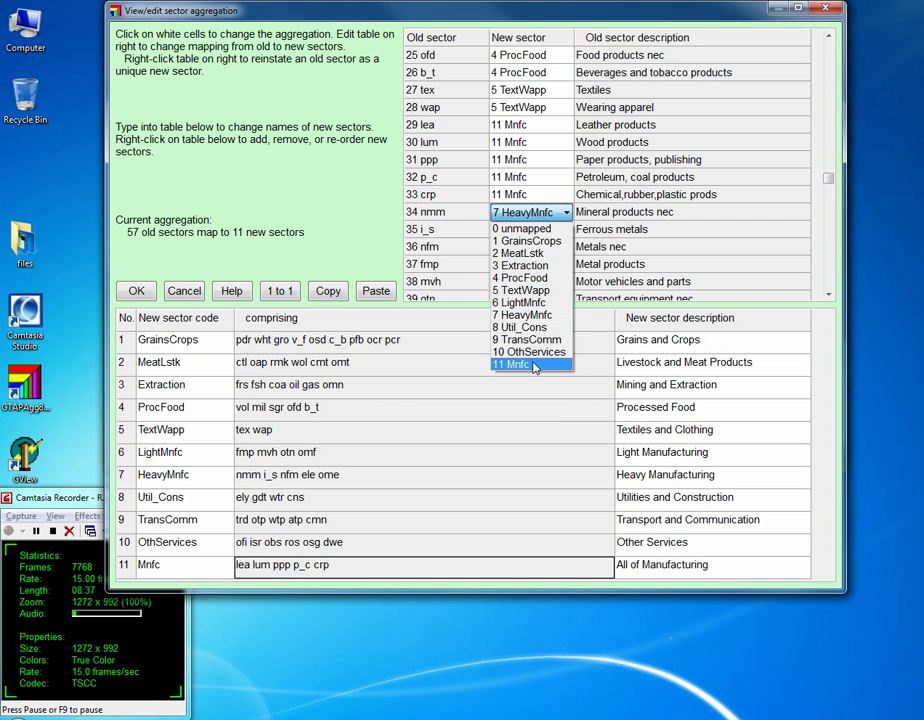
click(556, 365)
click(551, 231)
click(556, 382)
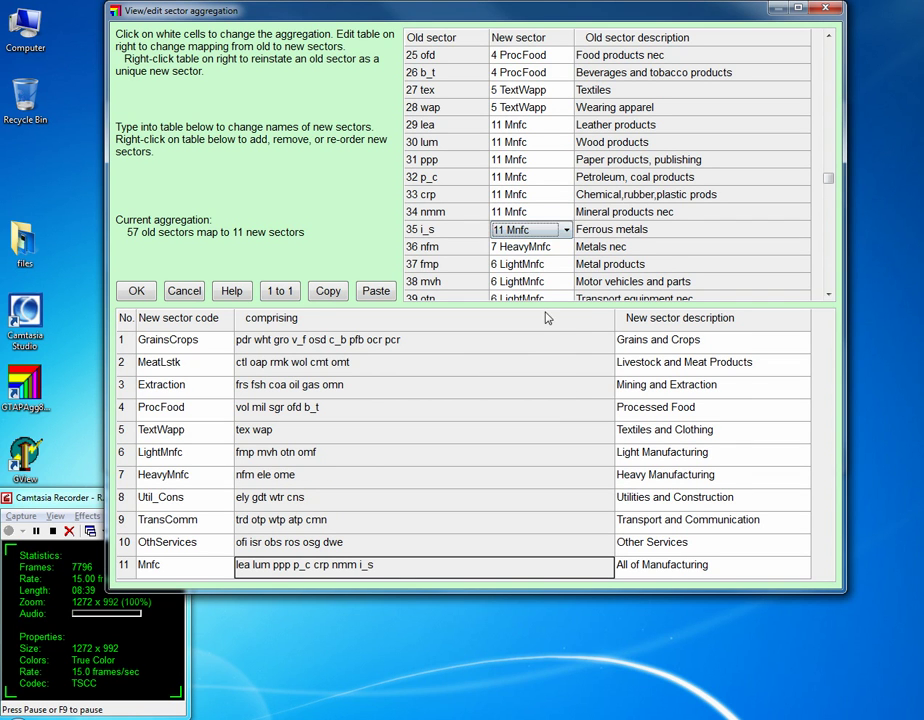
click(542, 247)
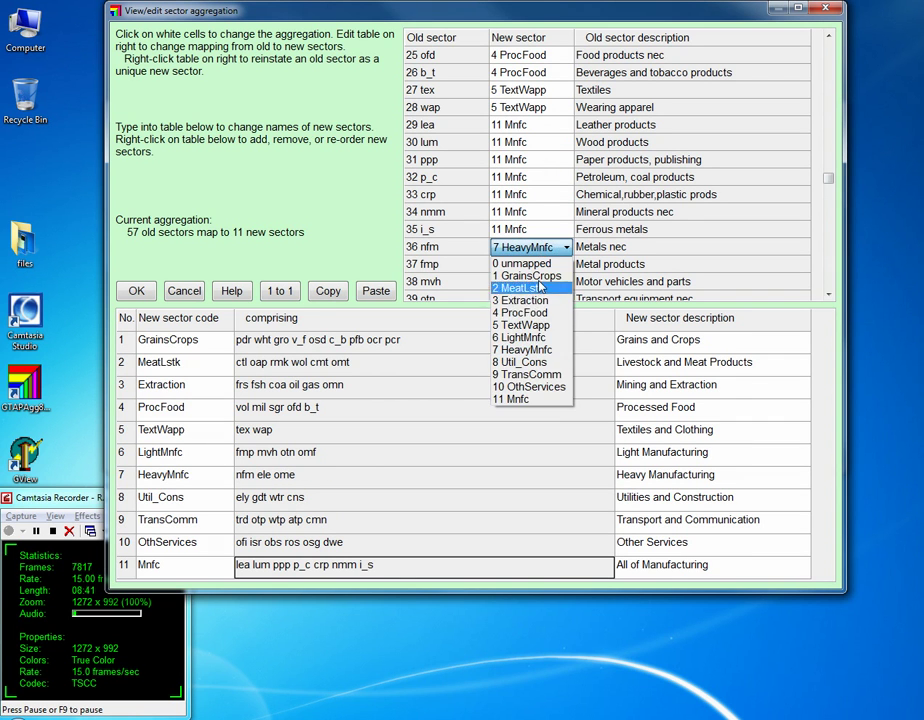
click(547, 399)
Map the old sectors fmp (metal products) and mvh (motor vehicles and parts) to 11 Mnfc
click(543, 263)
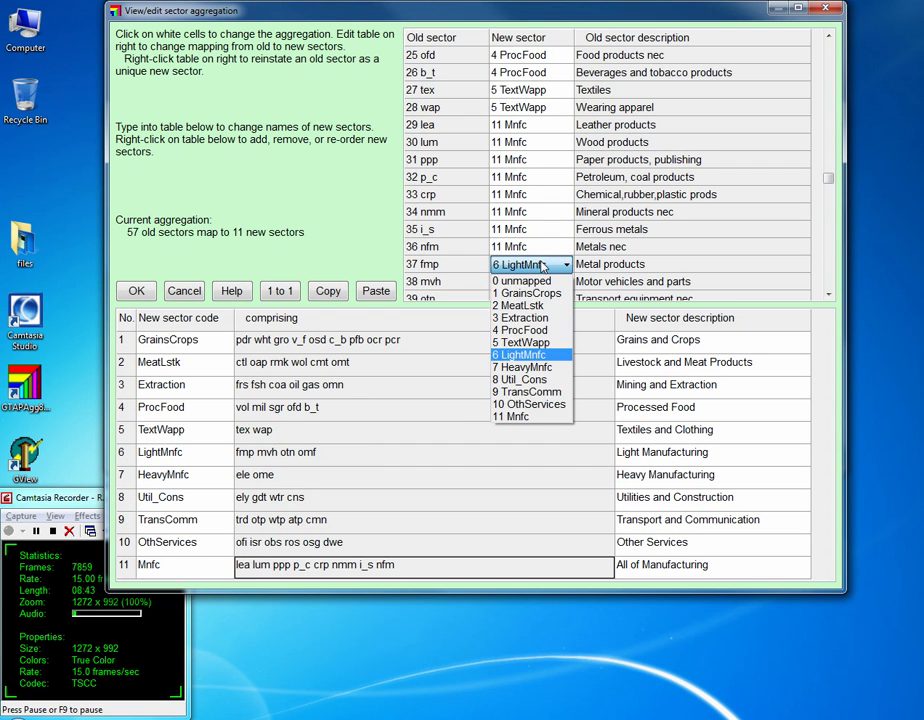
click(556, 417)
click(561, 287)
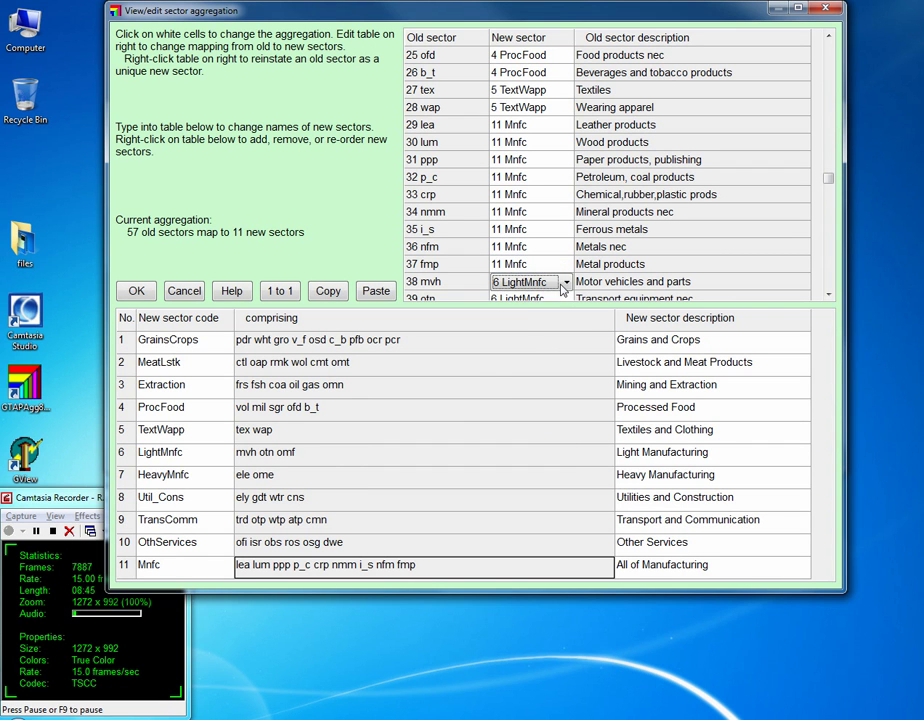
click(556, 435)
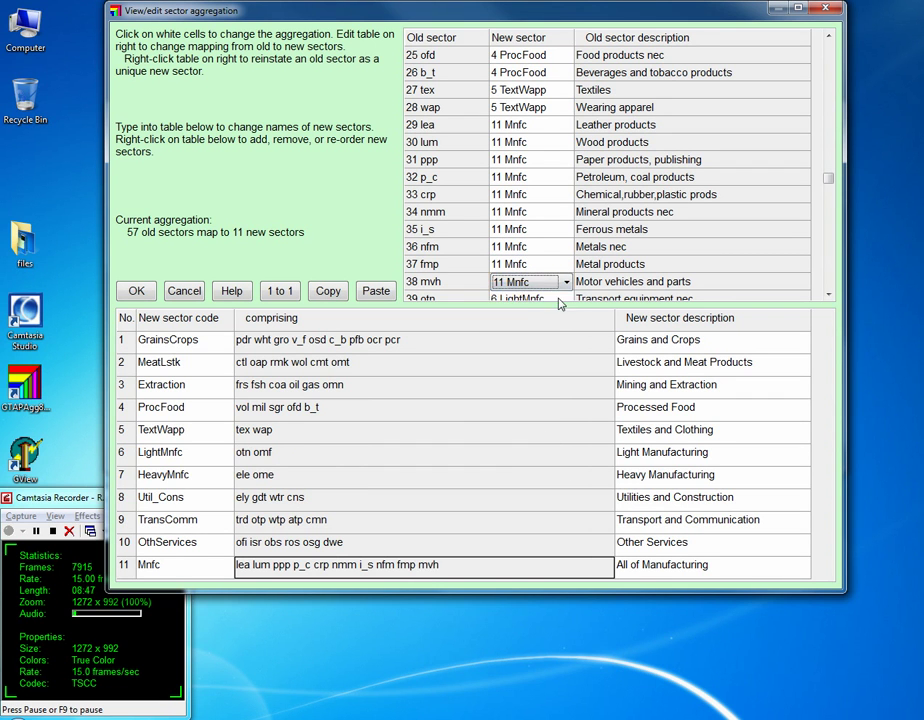
Map the old sectors otn (transport equipment) and ele (electronic equipment) to 11 Mnfc
scroll(558, 142, down, 3)
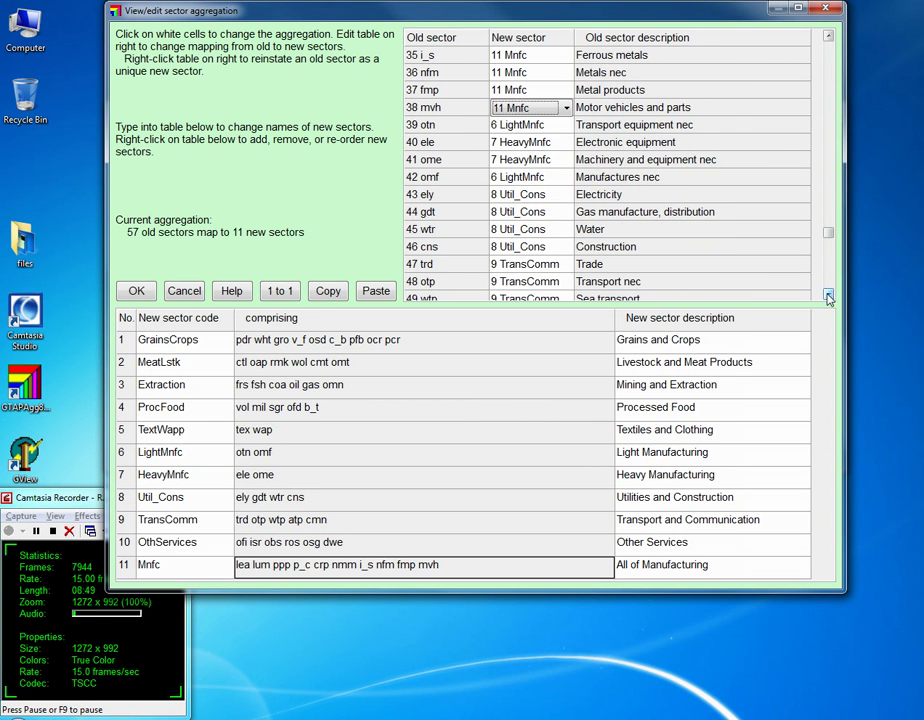
click(530, 124)
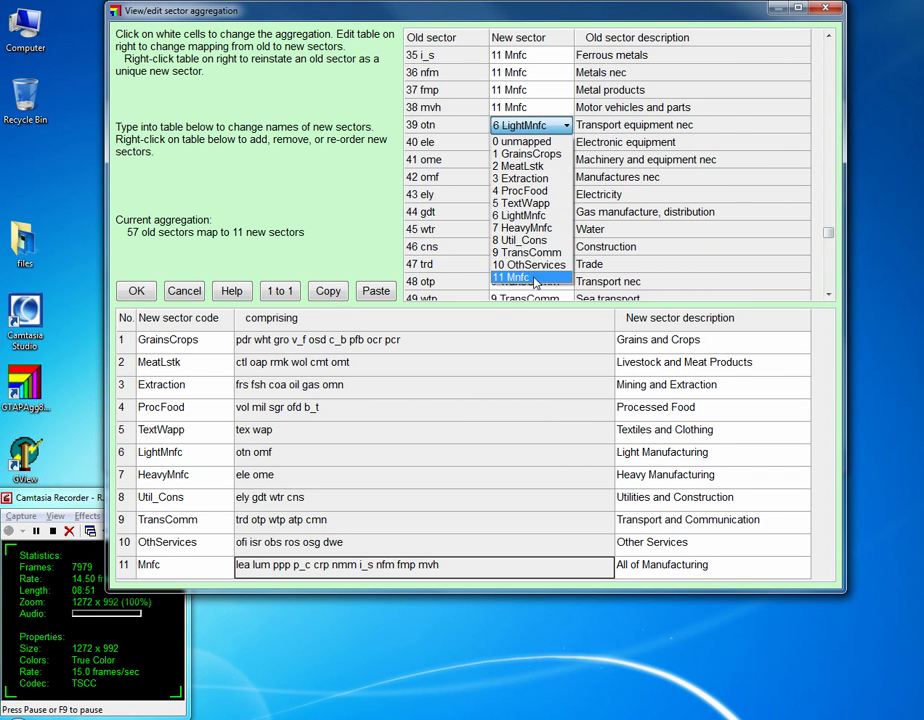
click(530, 450)
click(530, 142)
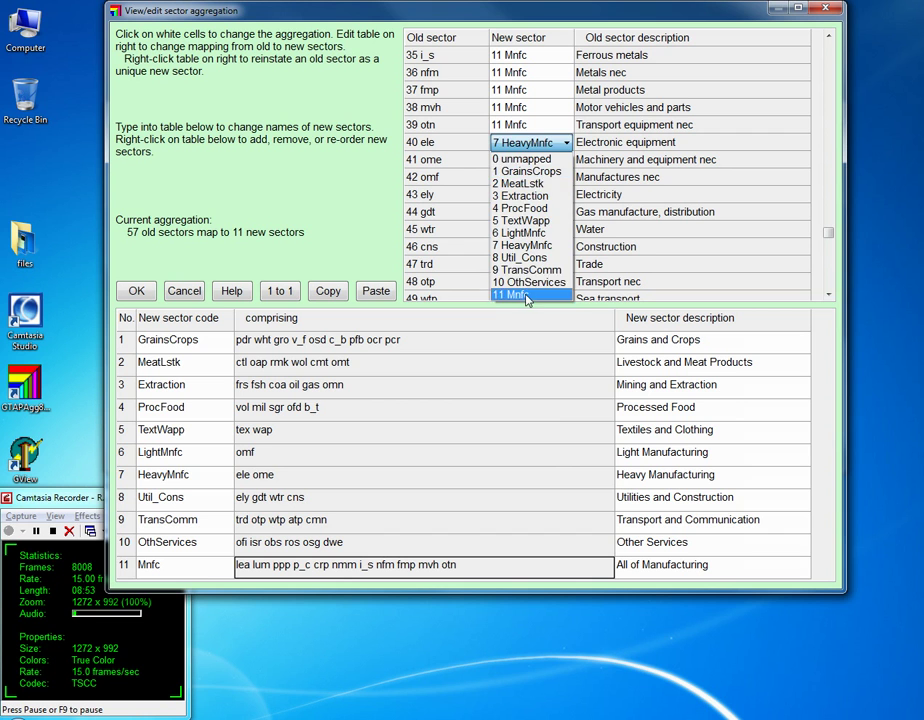
click(528, 297)
Map the last manufacturing old sectors ome and omf to 11 Mnfc
click(530, 159)
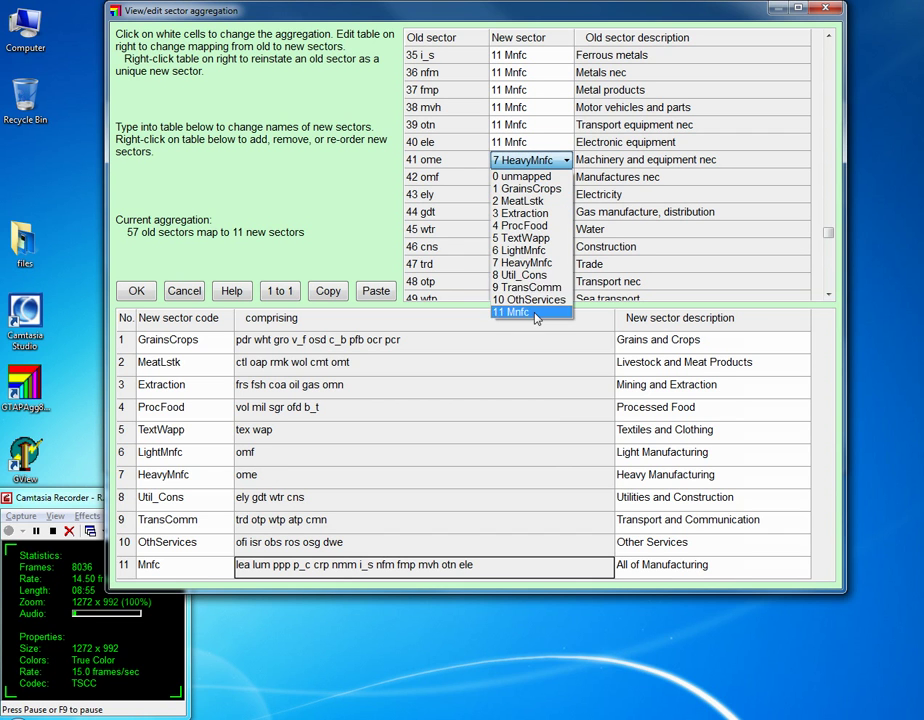
click(525, 312)
click(530, 177)
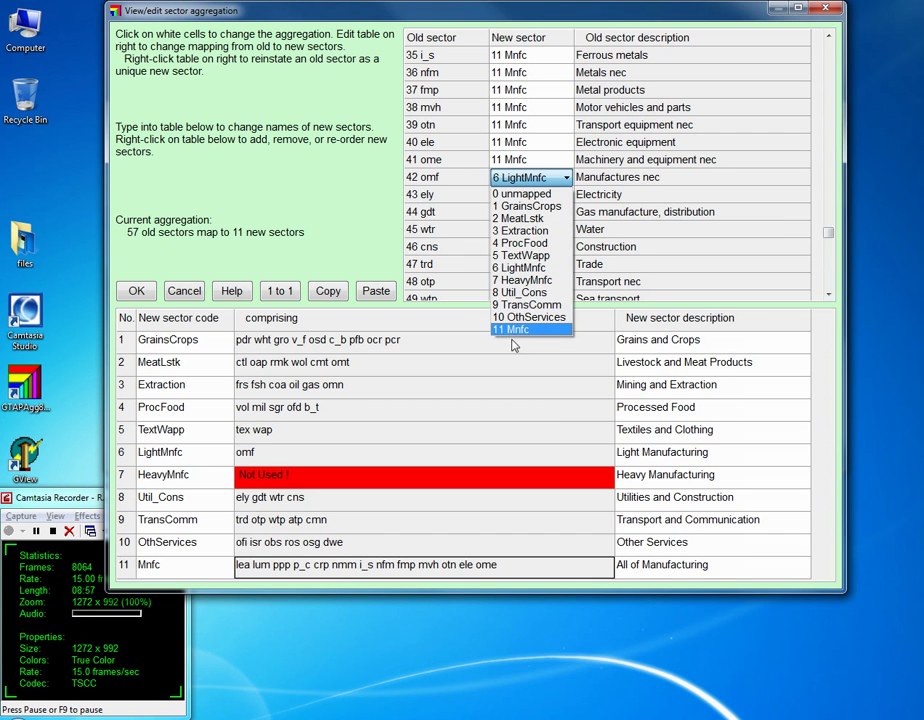
click(518, 330)
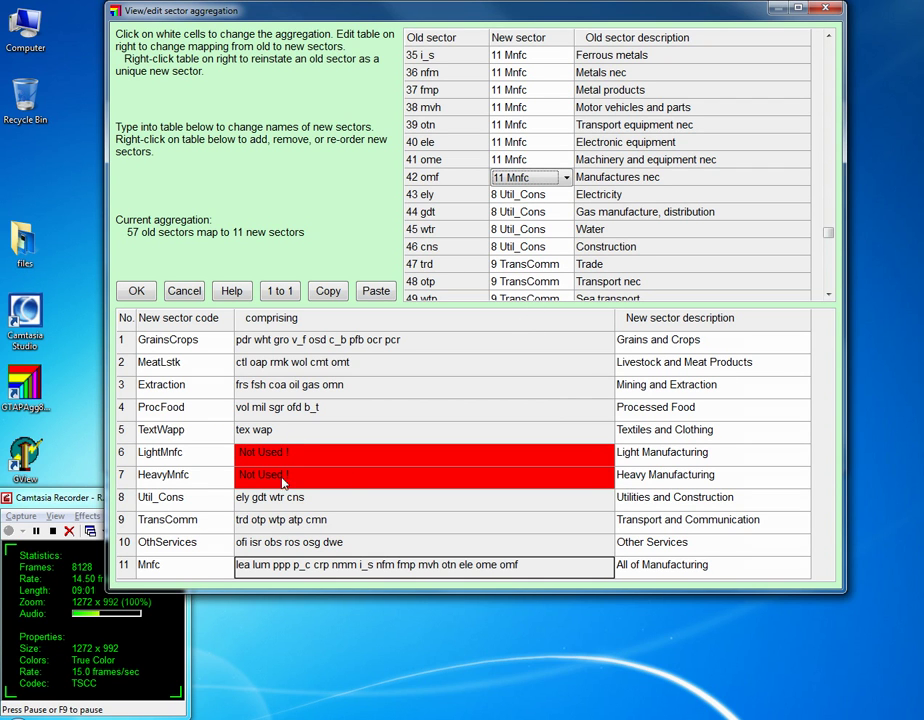
Remove the unused new sectors LightMnfc and HeavyMnfc from the sectoral aggregation
click(128, 456)
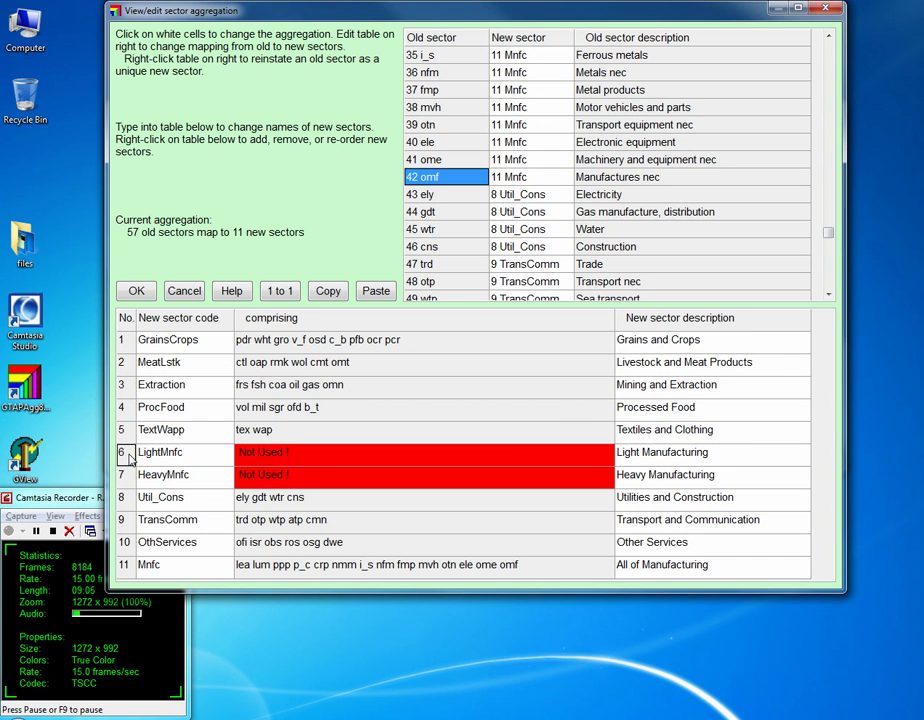
right_click(126, 456)
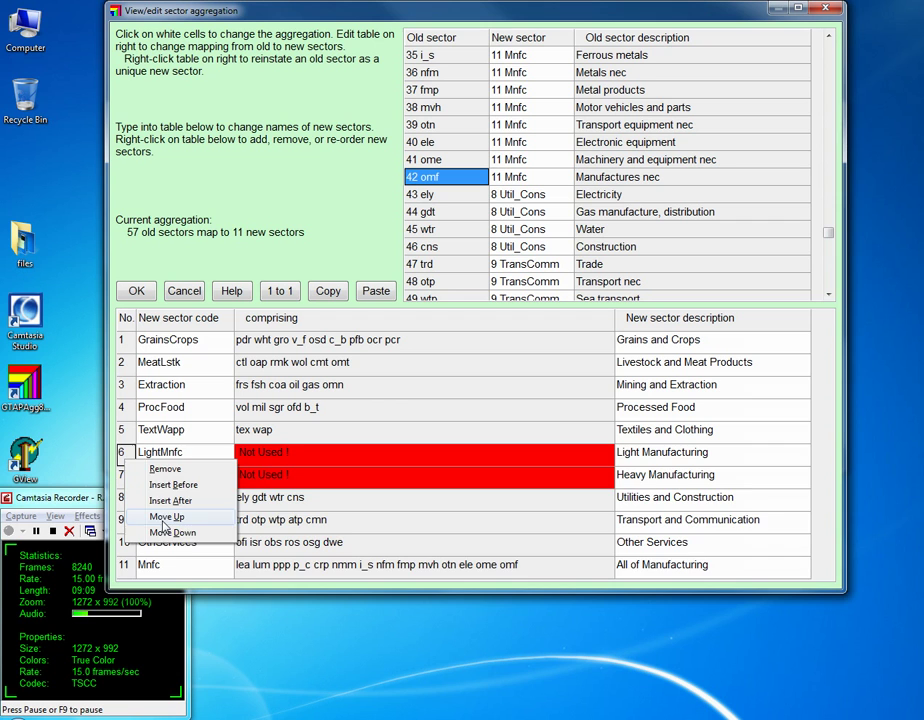
click(164, 468)
right_click(148, 457)
click(141, 470)
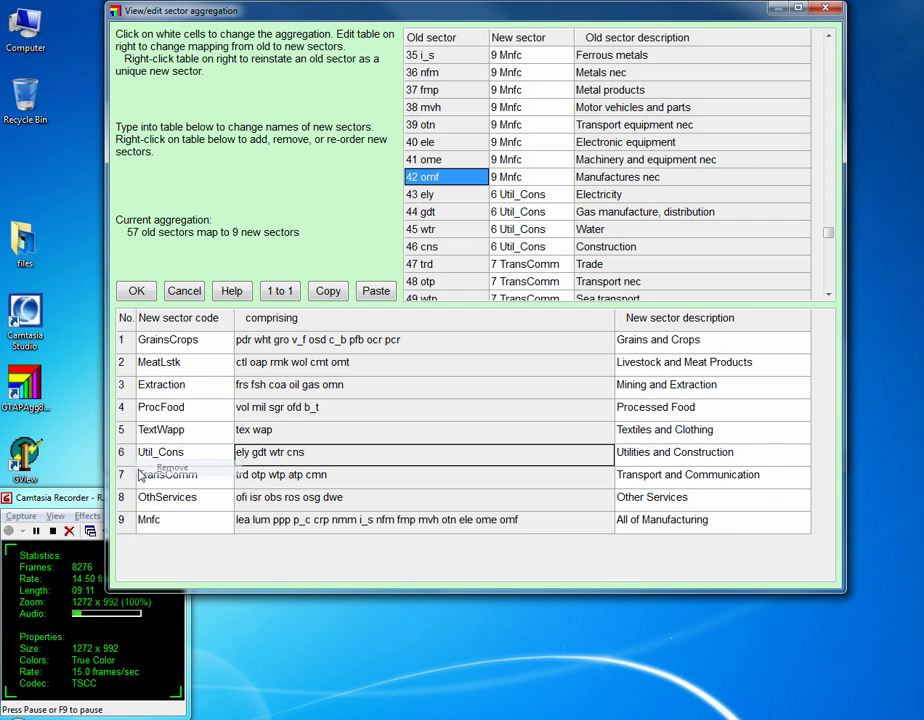
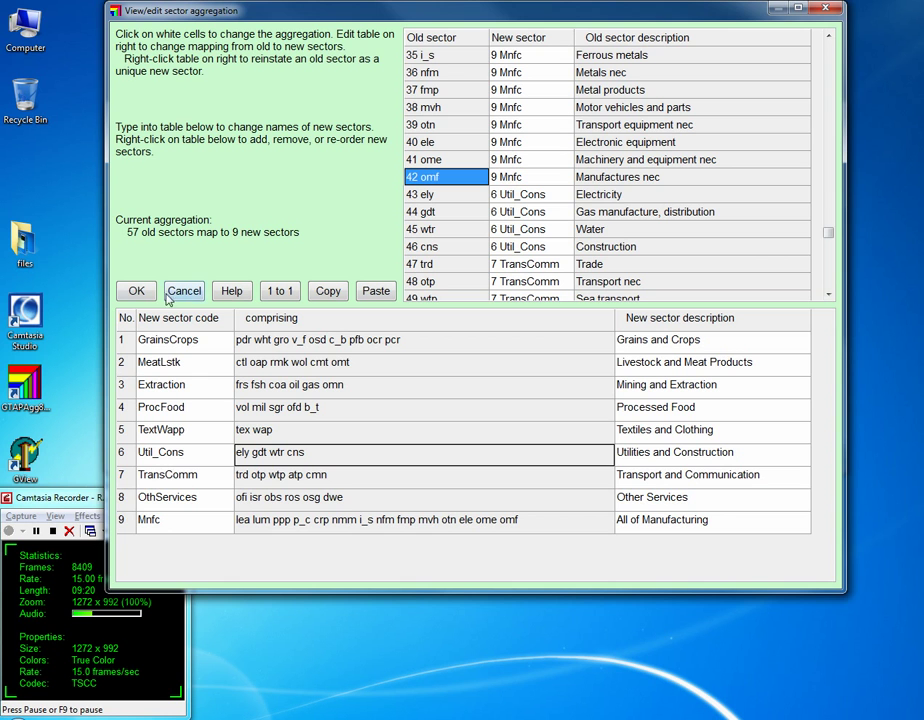
Accept the sectoral aggregation and add a new factor Labor after NatRes in the factor aggregation, with ETRAE value mobile
click(140, 292)
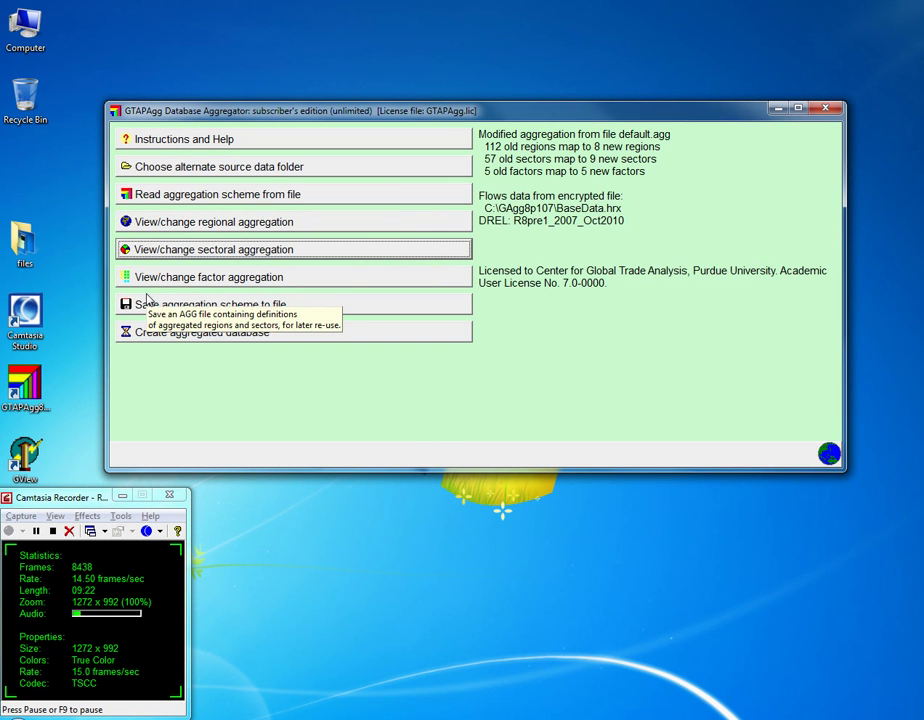
click(214, 278)
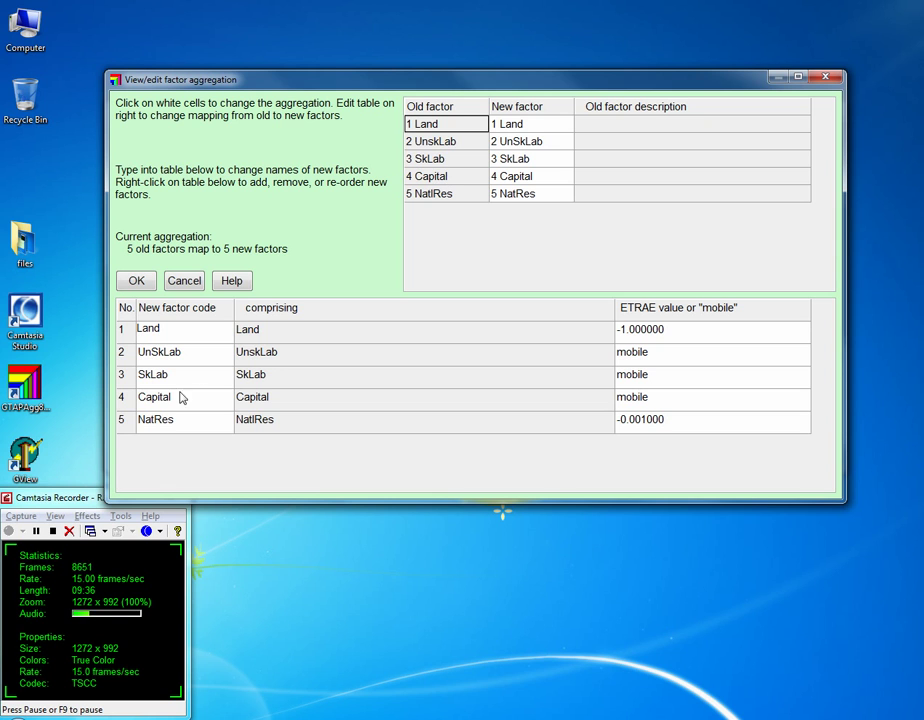
right_click(127, 430)
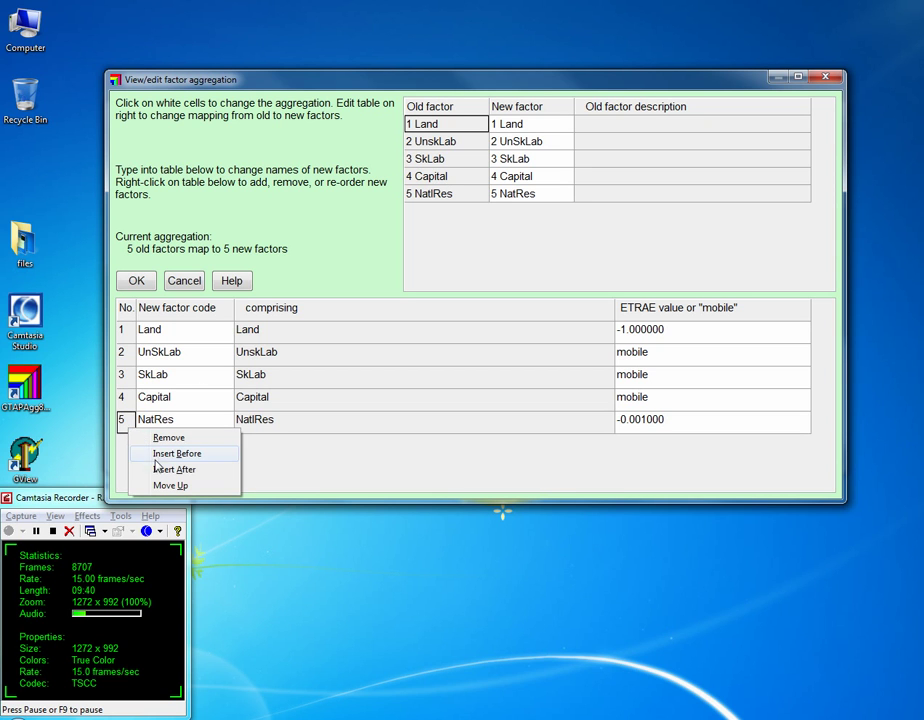
click(170, 469)
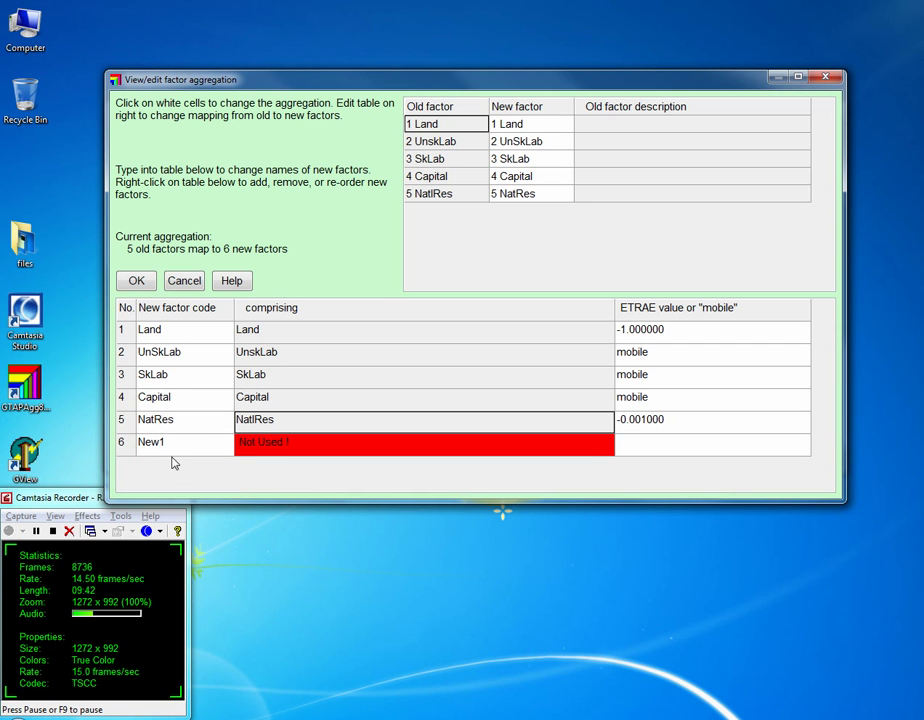
double_click(137, 446)
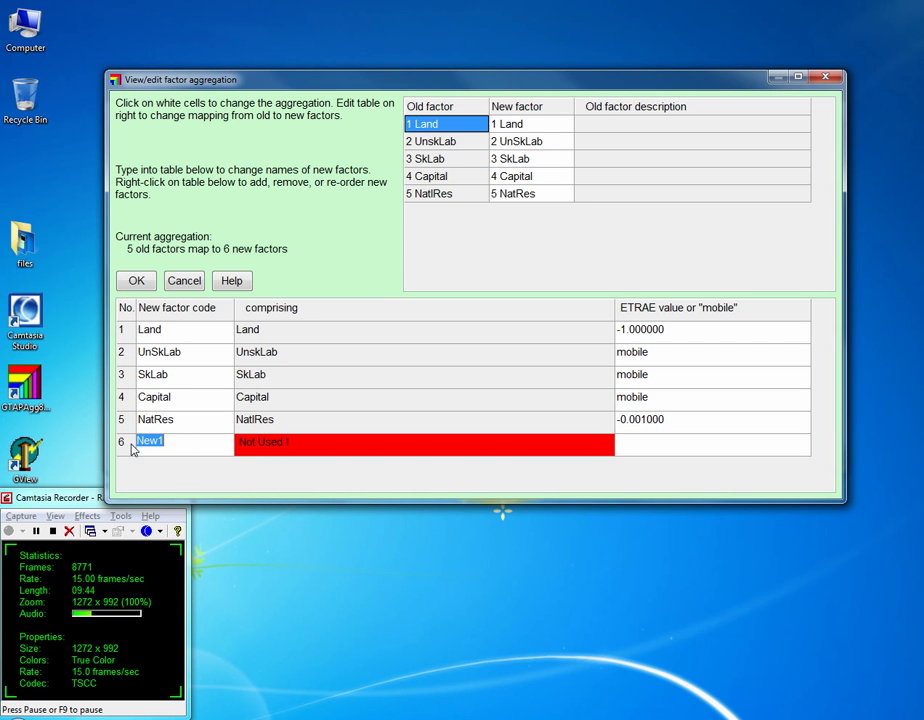
text(Labor)
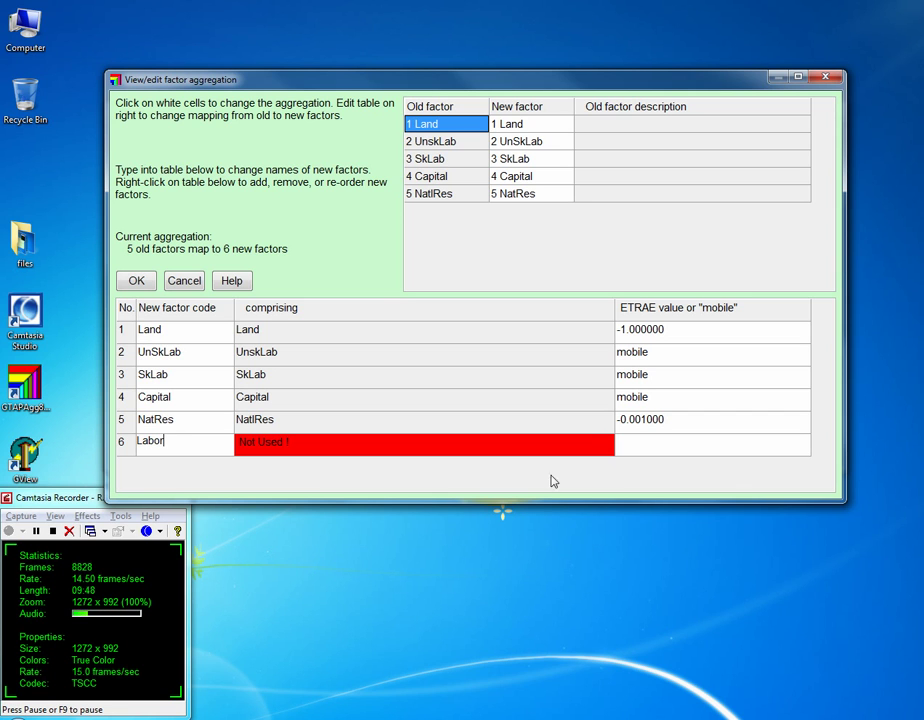
click(643, 441)
text(mobile)
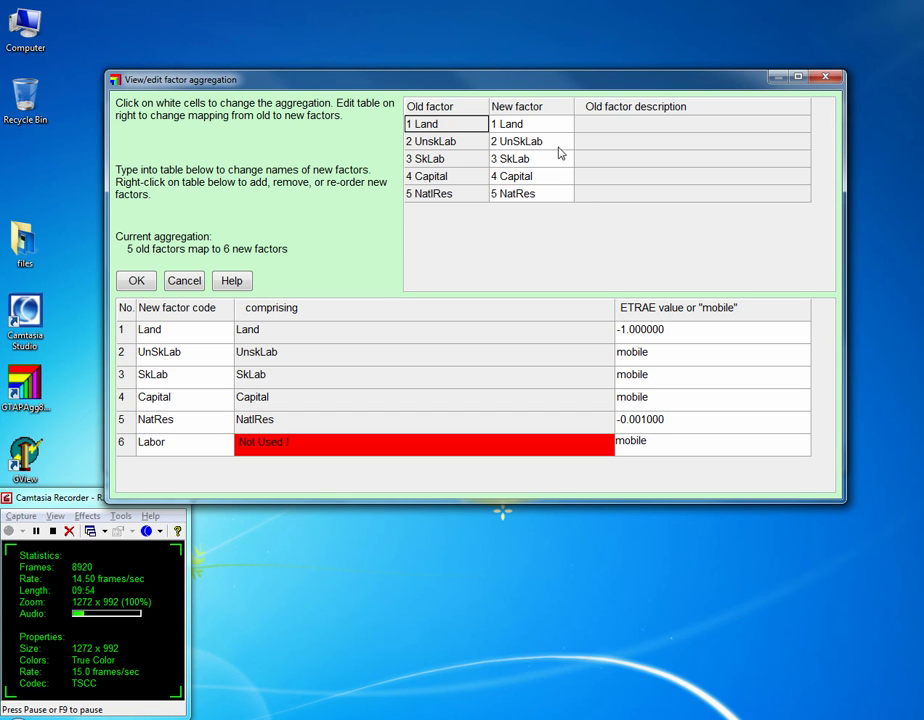
Map the old factors UnskLab and SkLab to the new factor 6 Labor
click(561, 143)
click(565, 142)
click(530, 232)
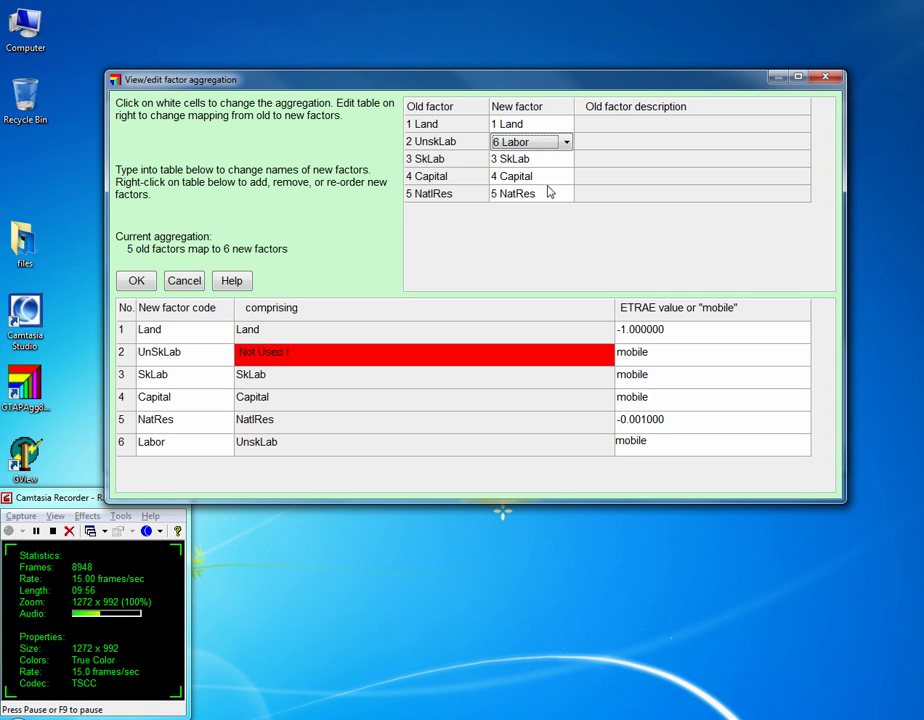
click(549, 160)
click(548, 162)
click(538, 250)
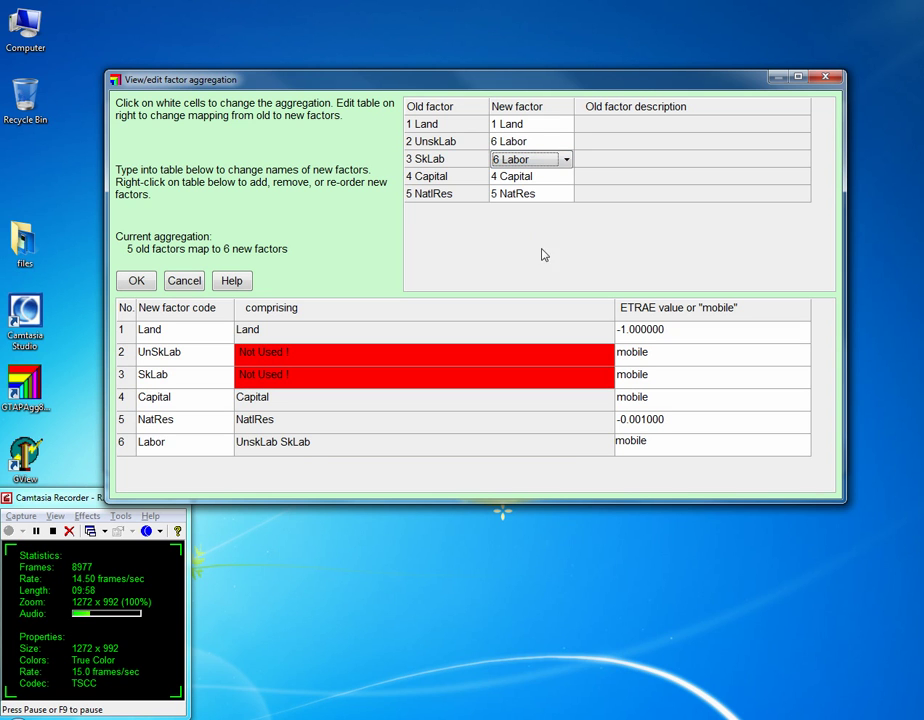
Remove the unused new factors UnSkLab and SkLab and accept the factor aggregation
click(126, 357)
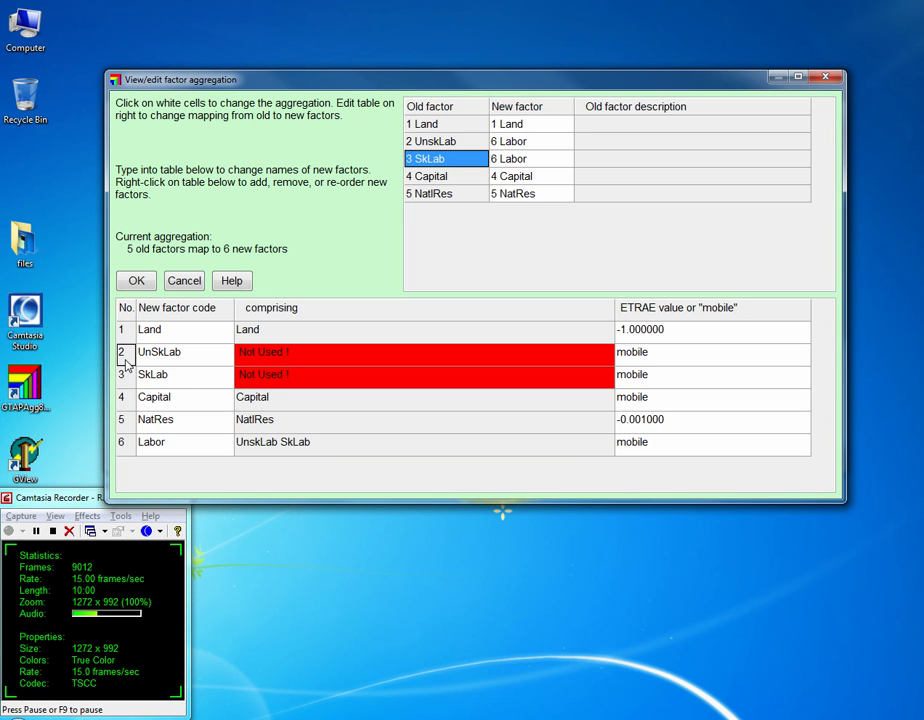
right_click(128, 358)
click(145, 368)
right_click(127, 357)
click(140, 366)
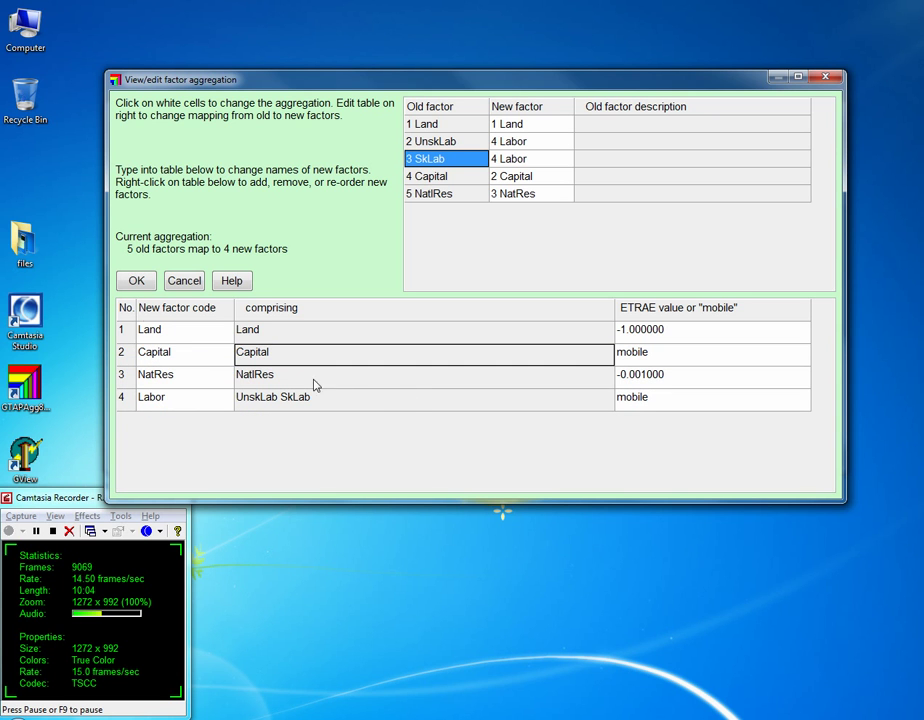
click(142, 283)
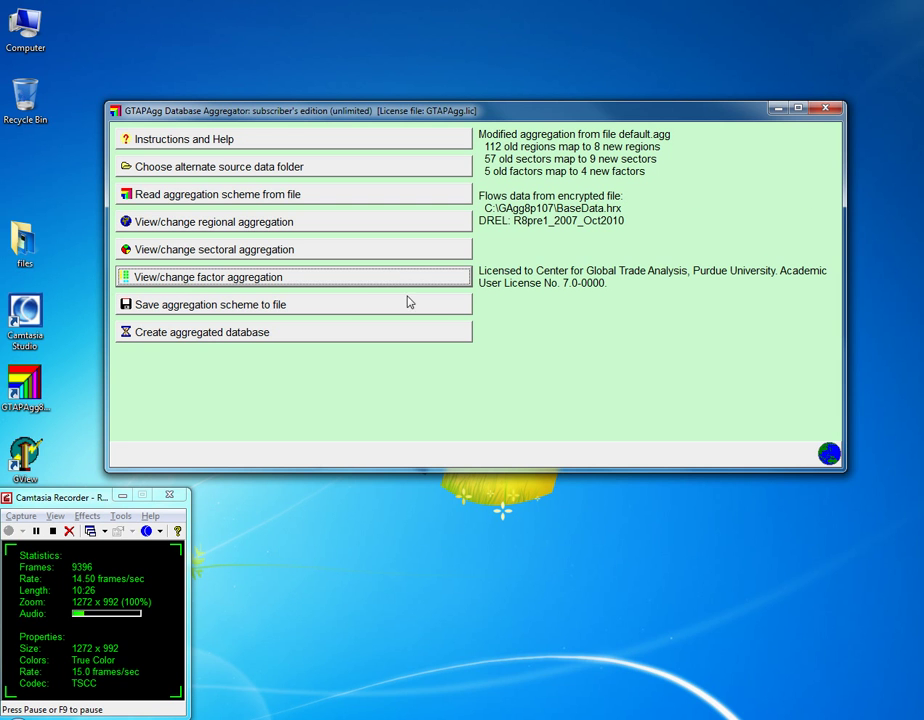
Try to accept the factor aggregation with Labor's ETRAE value left blank, and set the value back to mobile
click(378, 280)
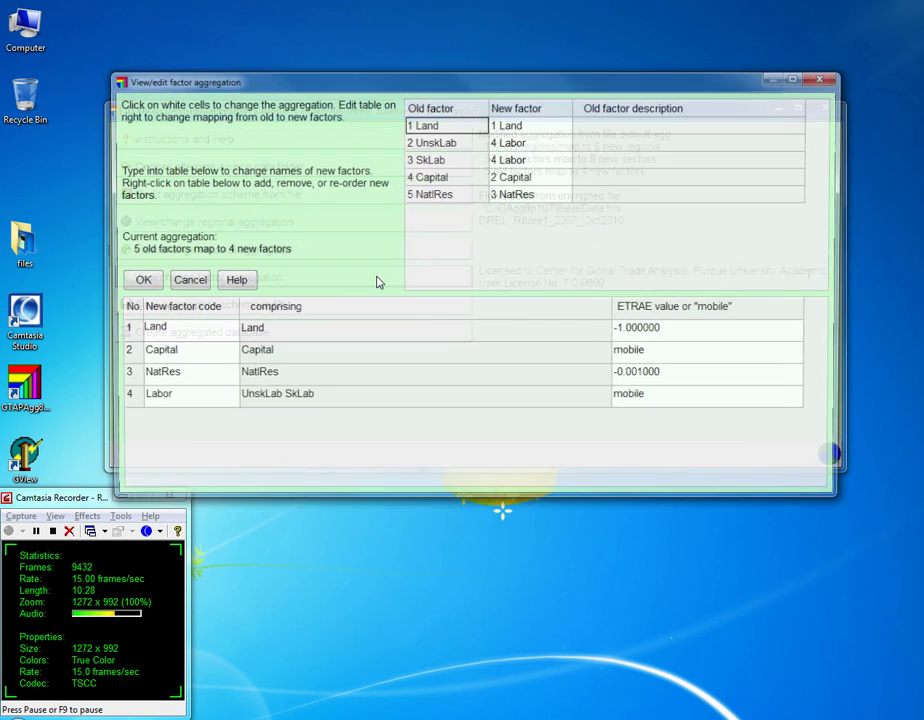
double_click(631, 405)
key(BackSpace)
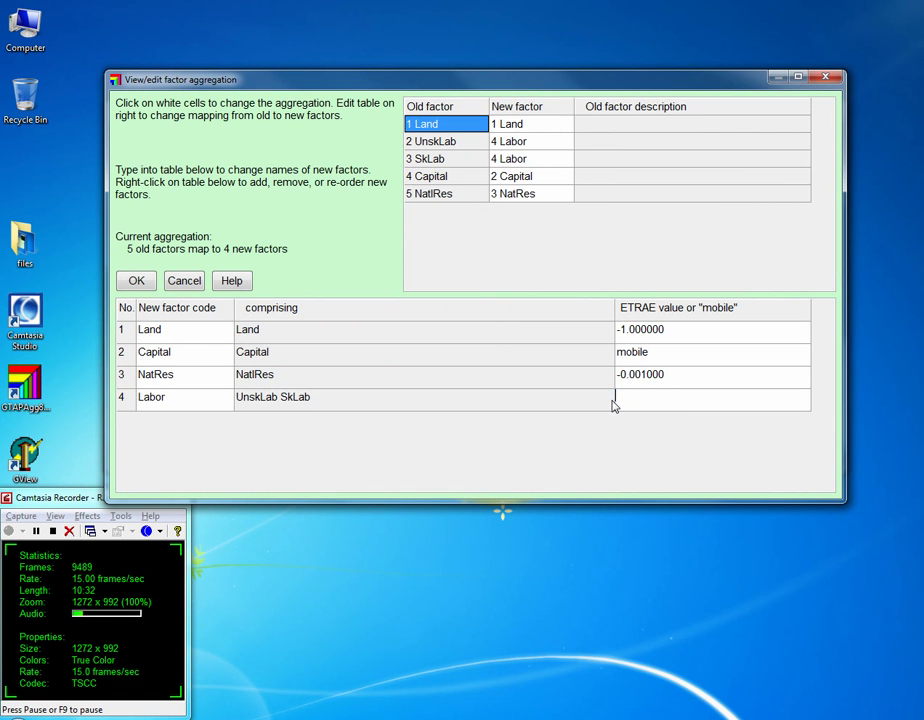
click(146, 277)
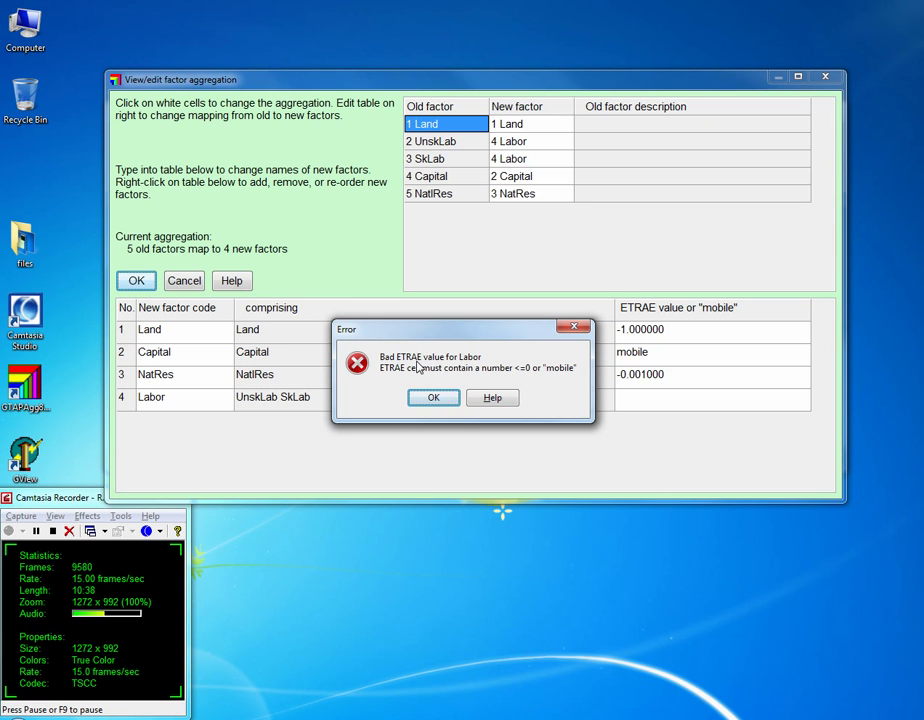
click(433, 398)
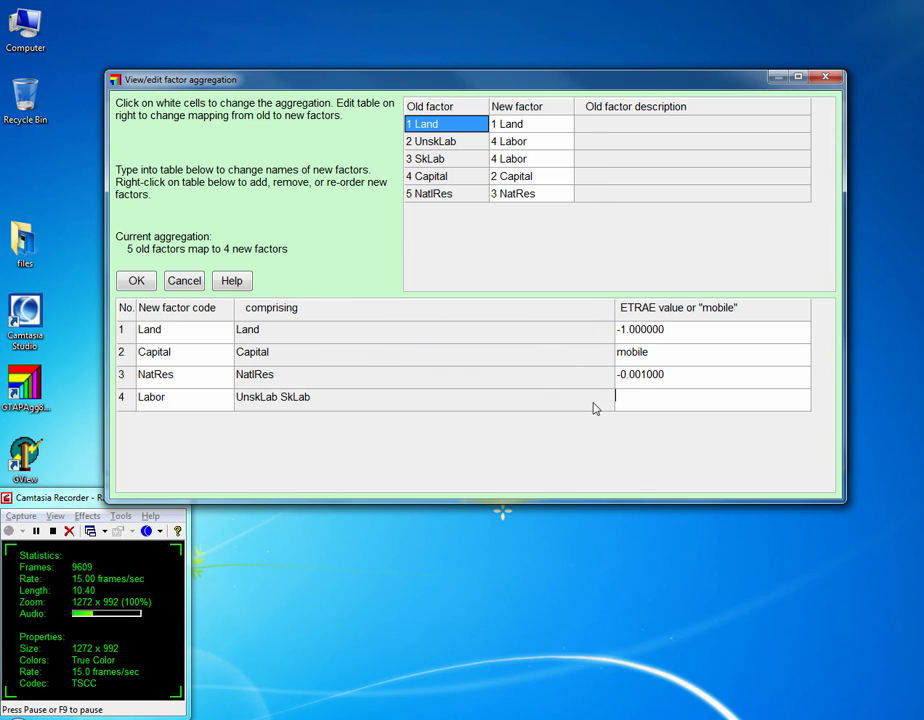
text(mob)
click(131, 284)
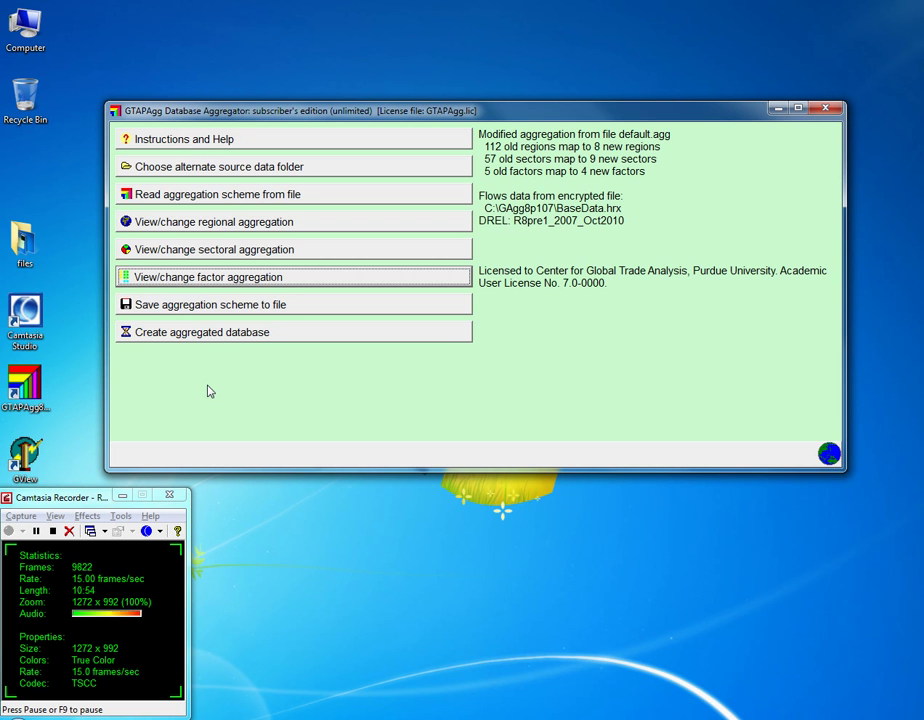
Save the aggregation scheme as gtp9_8.agg in the AggStore folder inside GAgg8p107
click(267, 308)
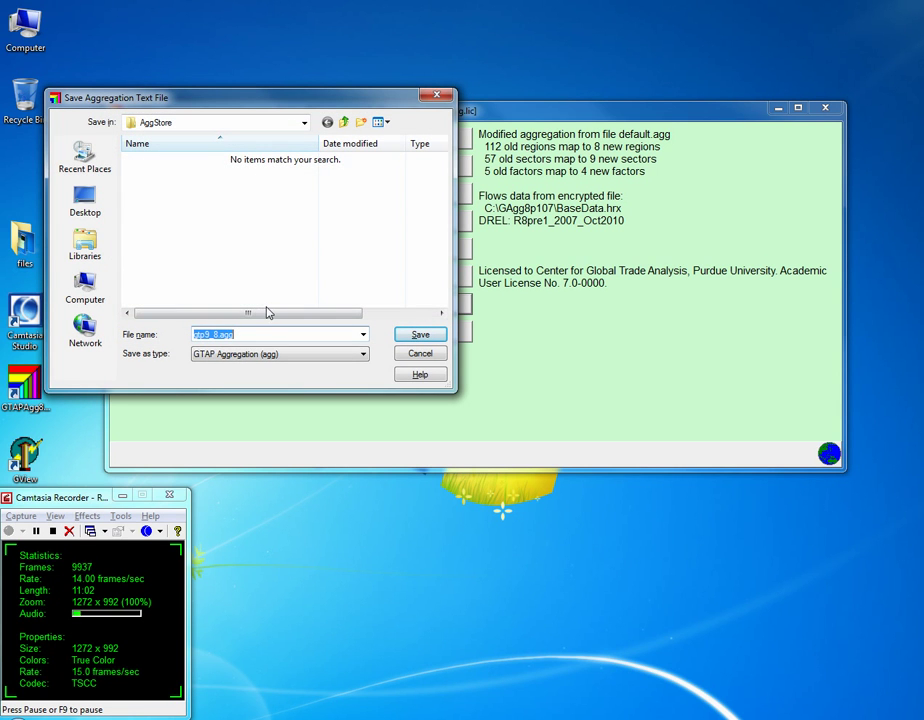
click(344, 122)
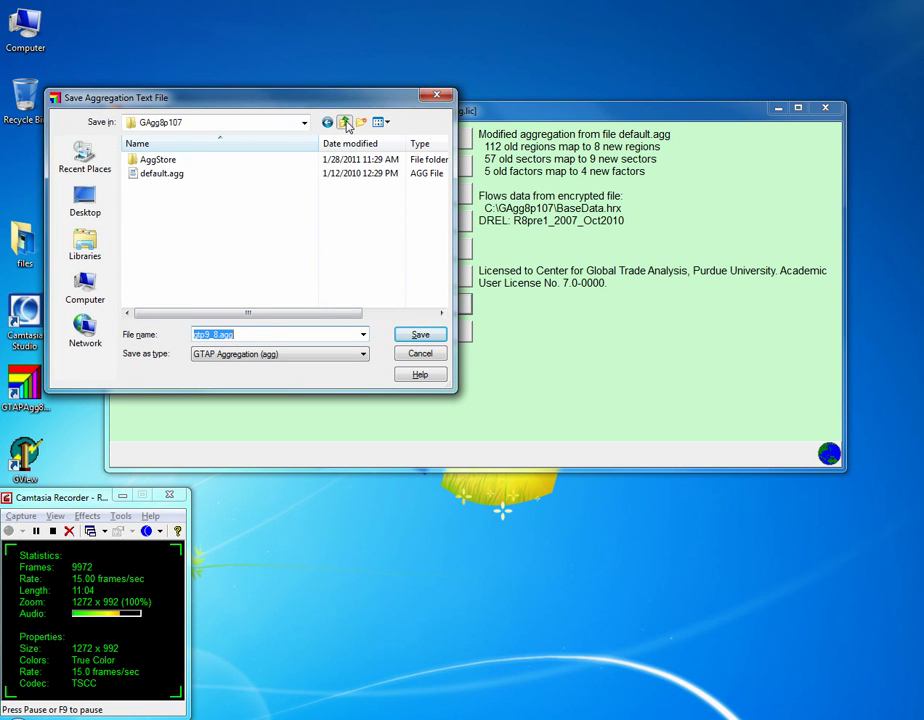
double_click(157, 160)
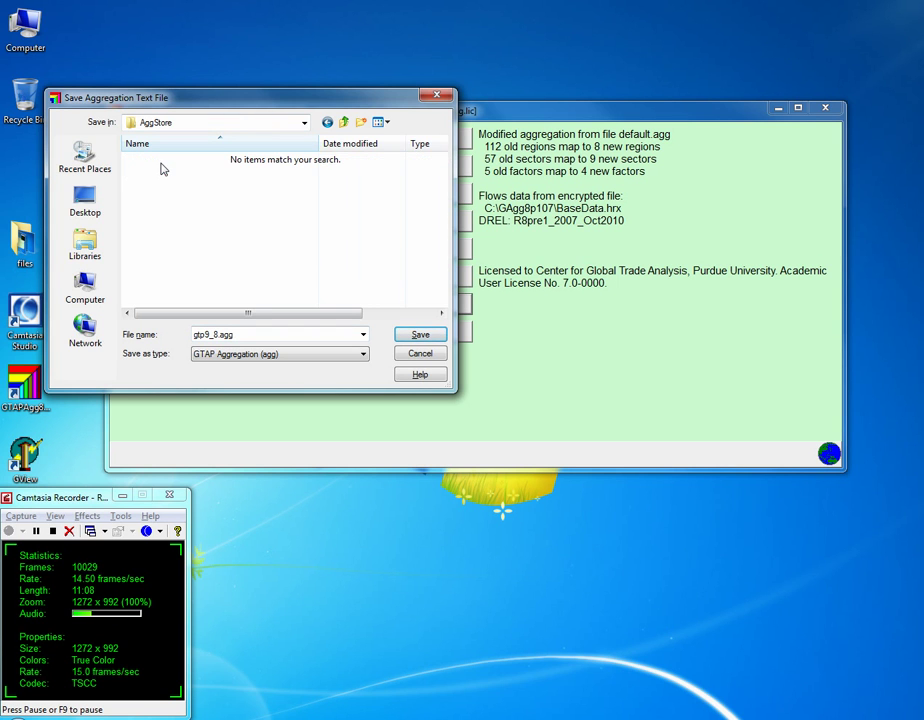
click(344, 122)
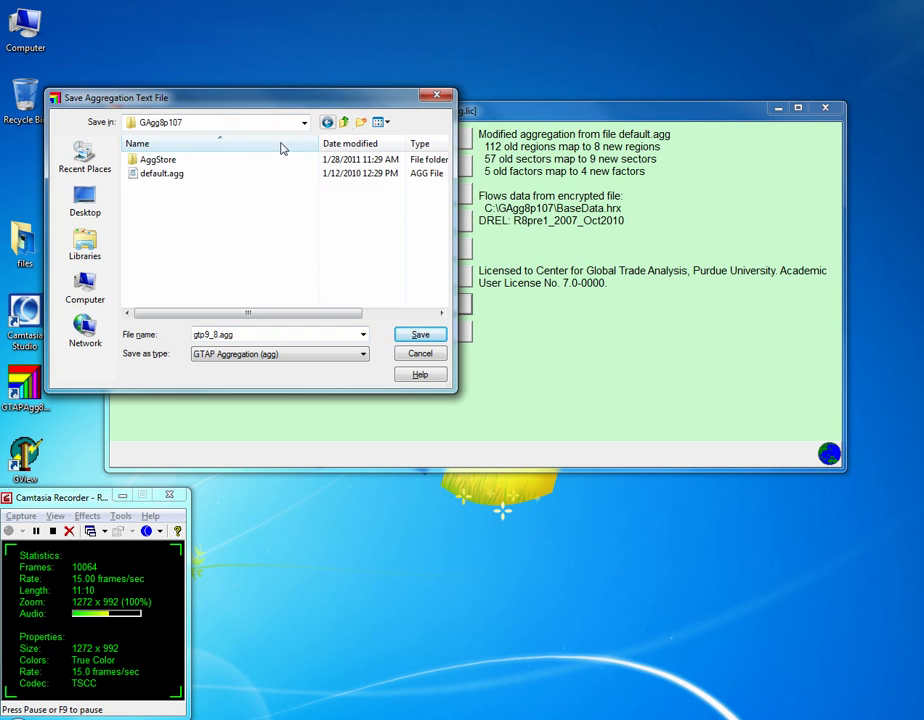
click(191, 125)
click(191, 125)
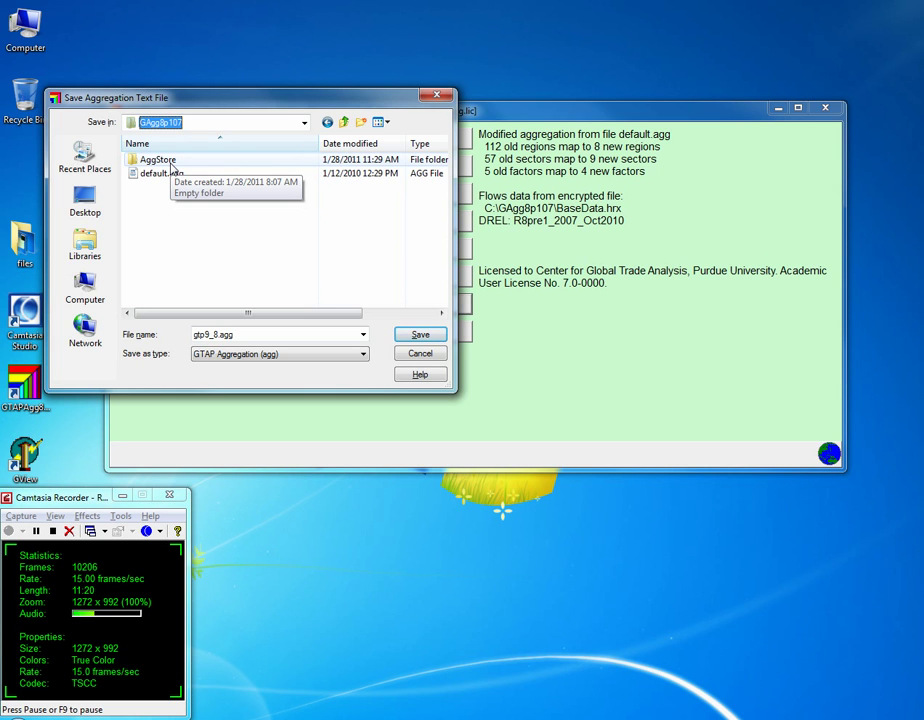
double_click(157, 160)
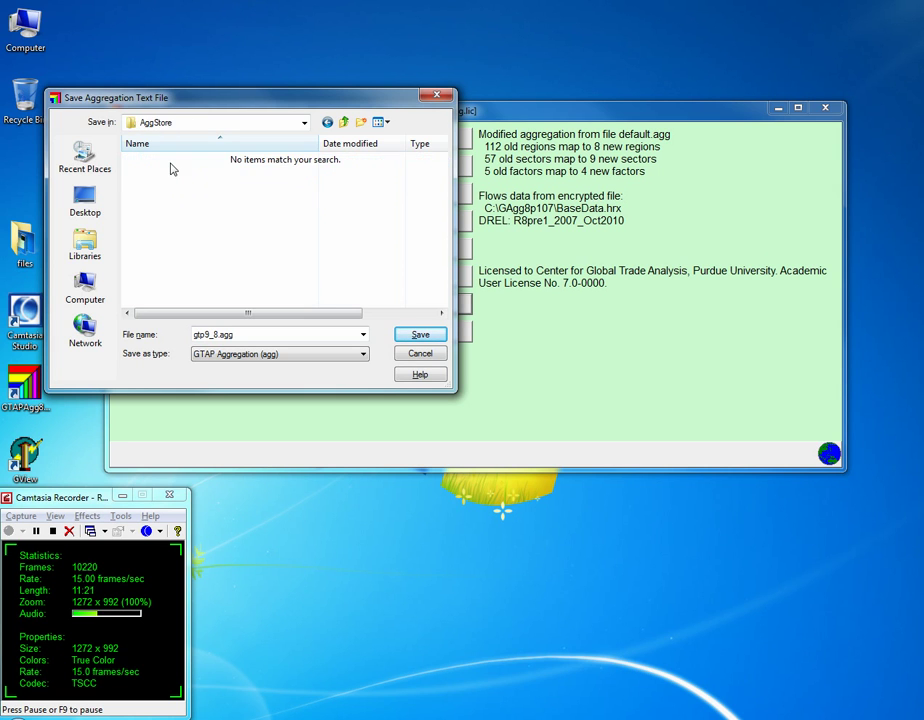
double_click(203, 334)
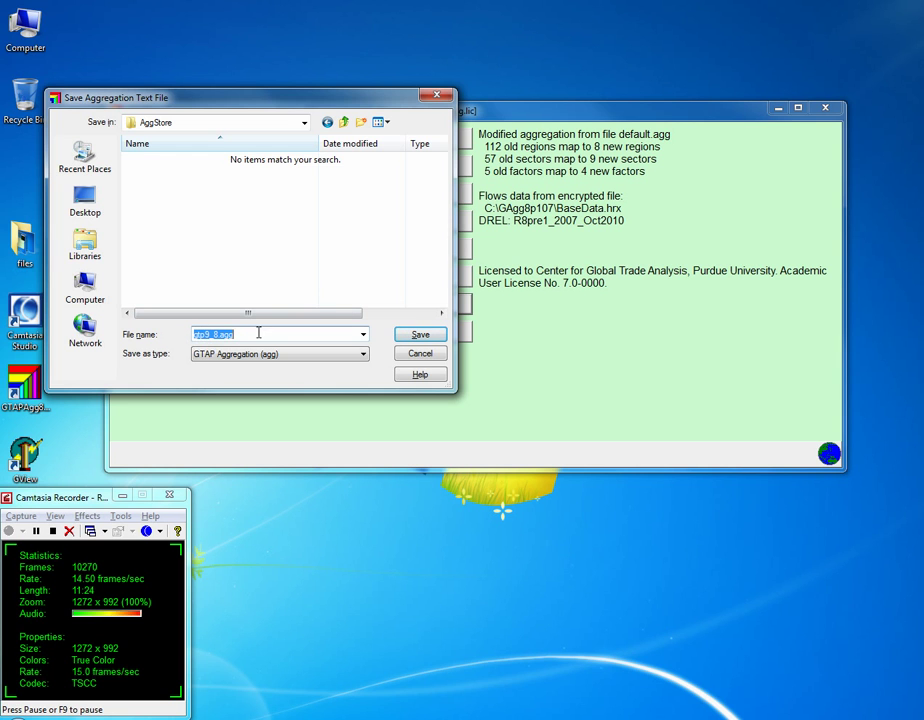
click(218, 334)
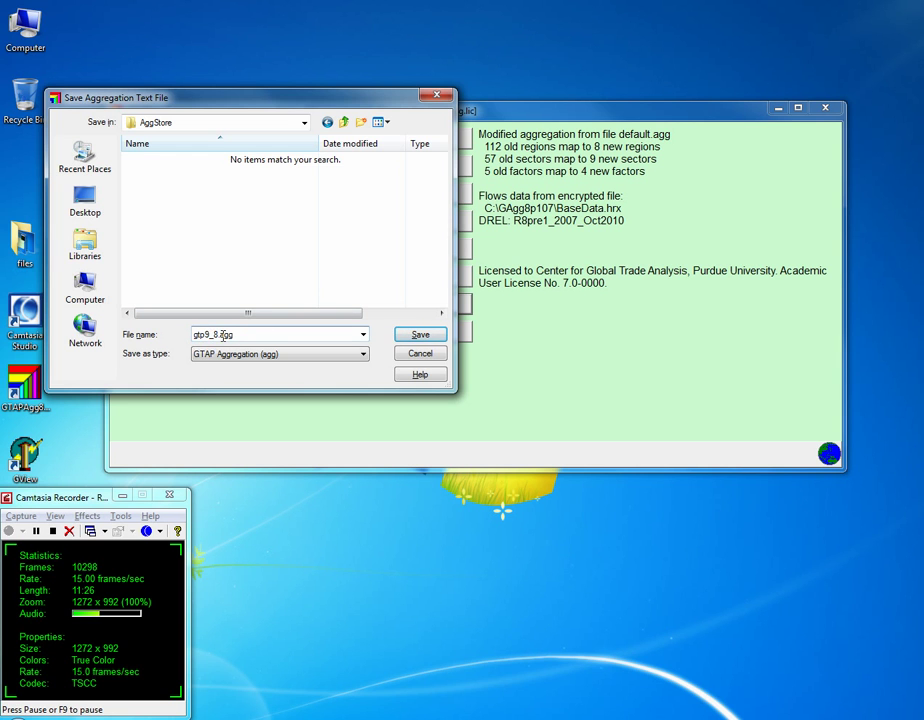
drag(218, 334, 194, 334)
click(204, 334)
click(420, 335)
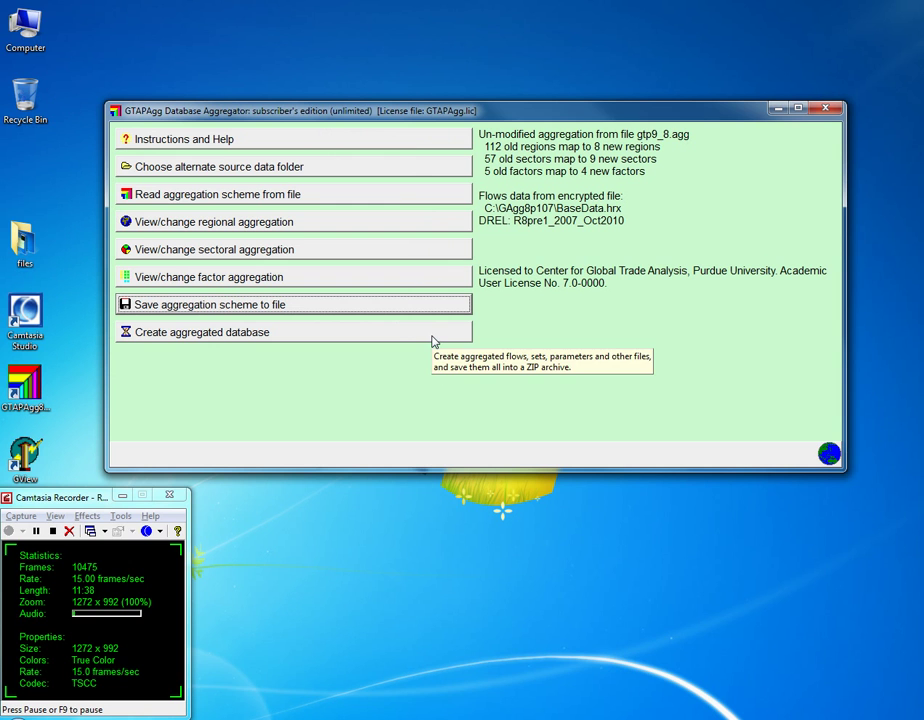
Create the aggregated database as the ZIP archive gtp9_8.zip in the GAgg8p107\AggStore folder
click(323, 341)
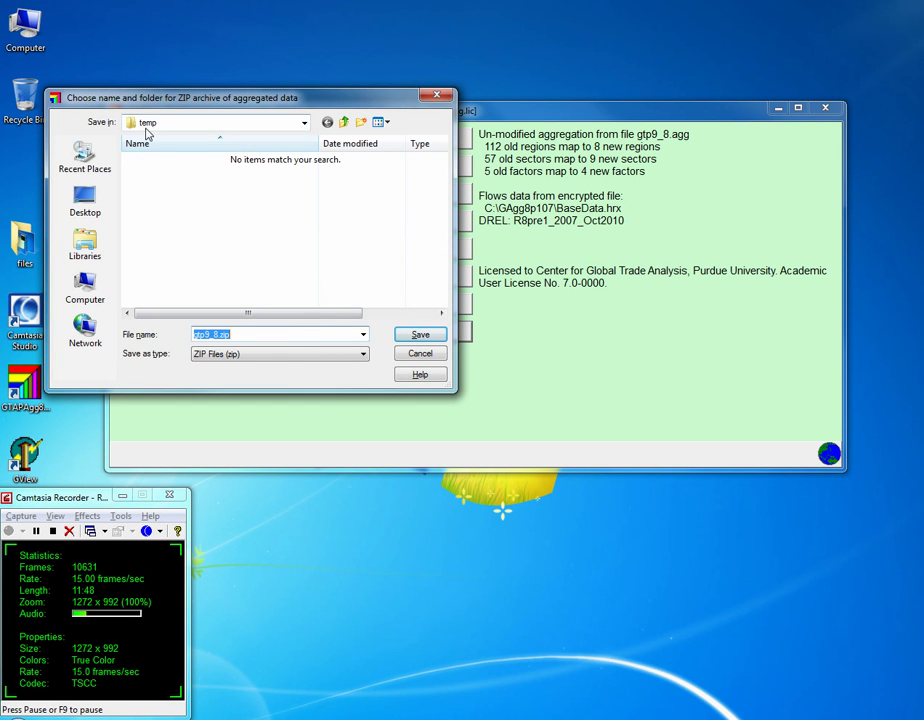
click(344, 122)
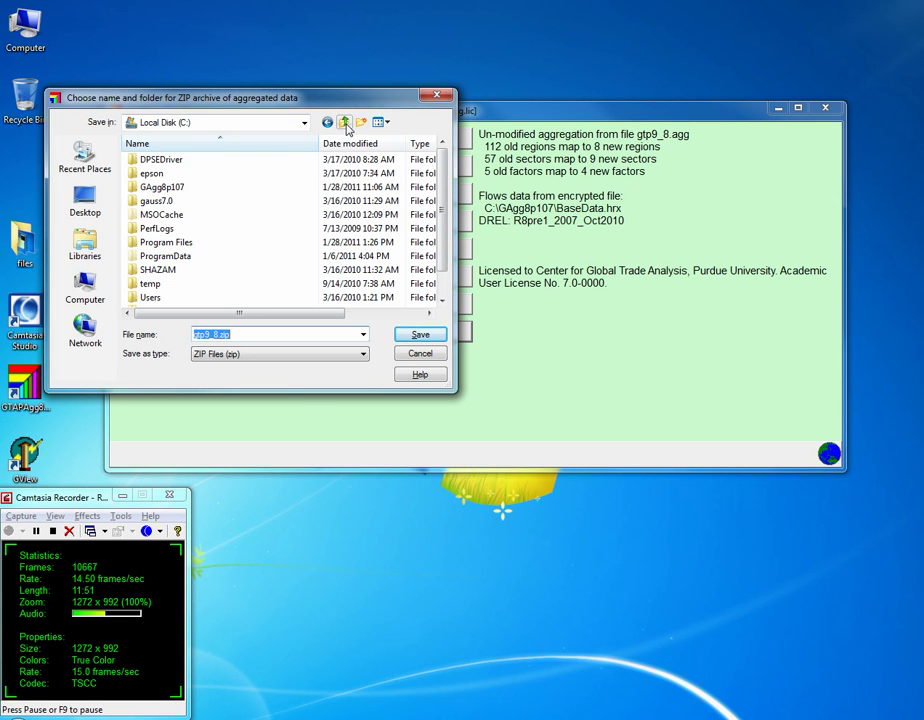
double_click(175, 187)
double_click(158, 160)
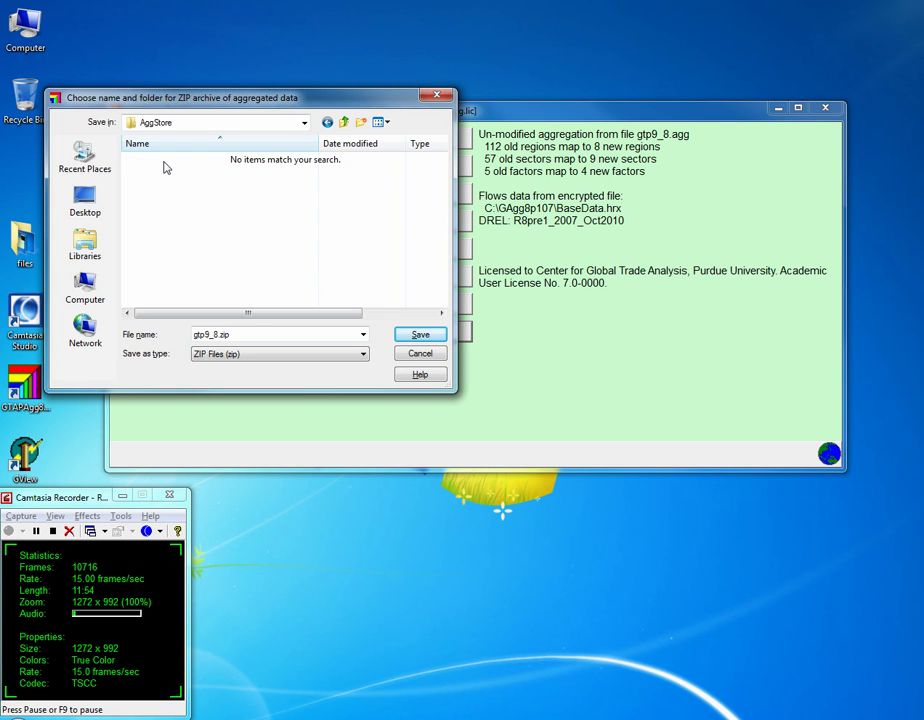
double_click(253, 335)
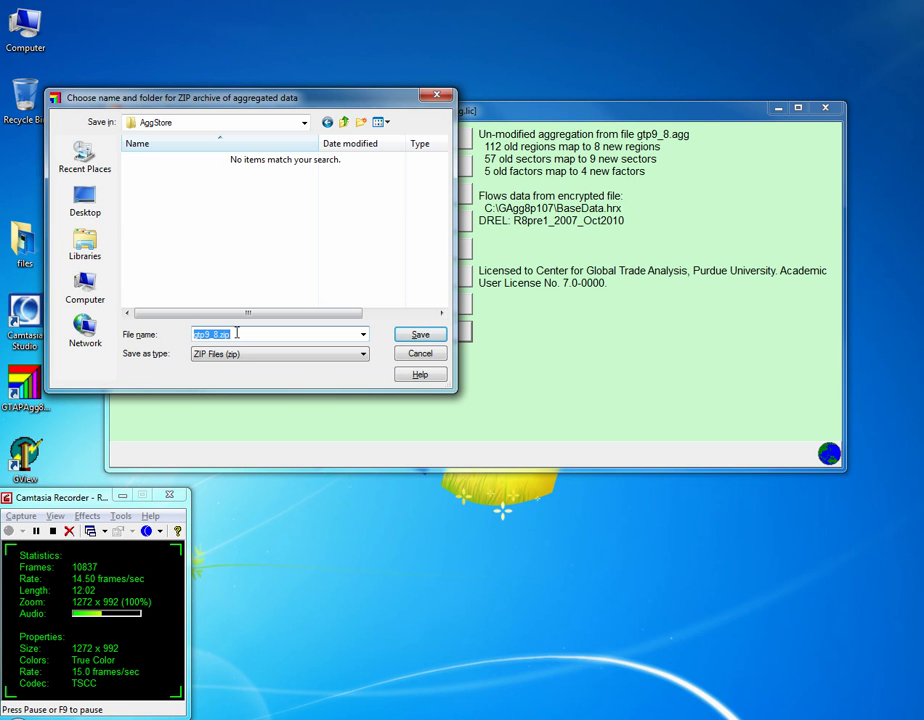
click(411, 337)
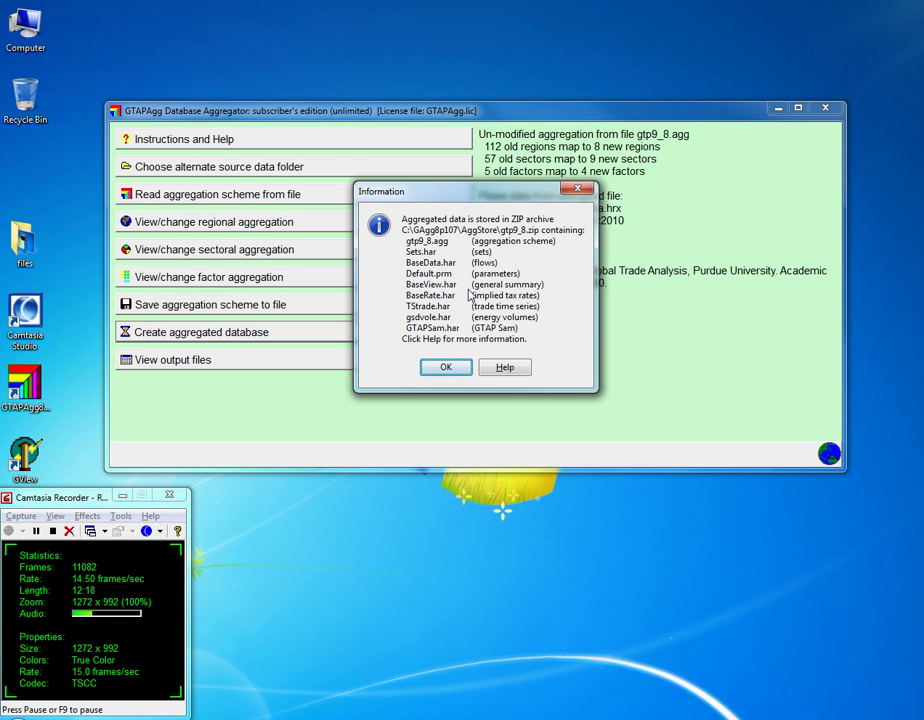
click(446, 368)
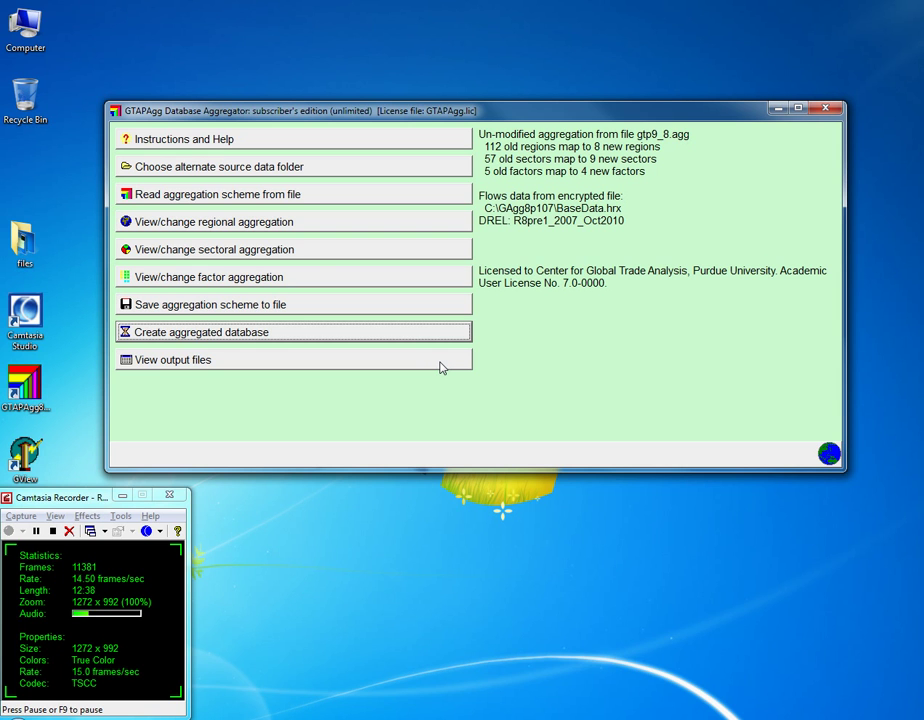
Look through the list of output files available for viewing in the aggregated database, without opening one
click(441, 368)
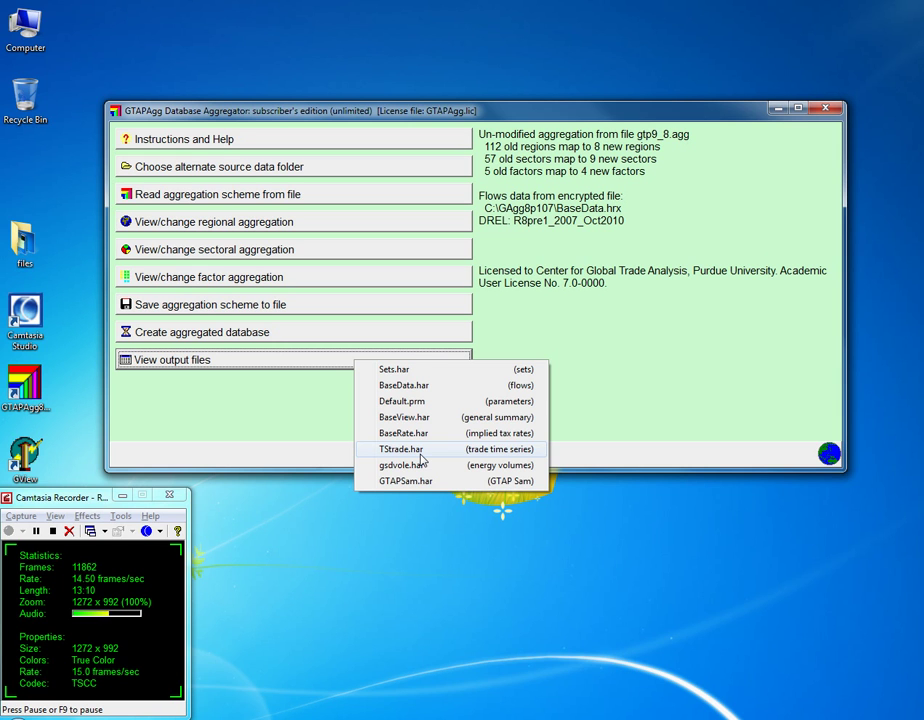
click(320, 425)
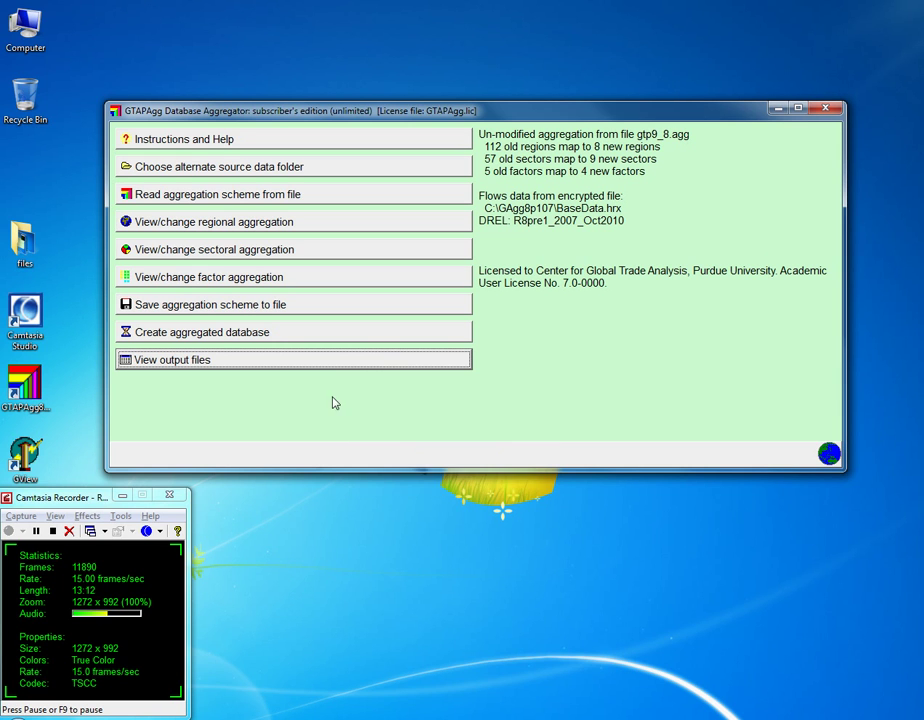
Open the aggregated database's Sets.har file and view the elements of the REG regions set
click(366, 363)
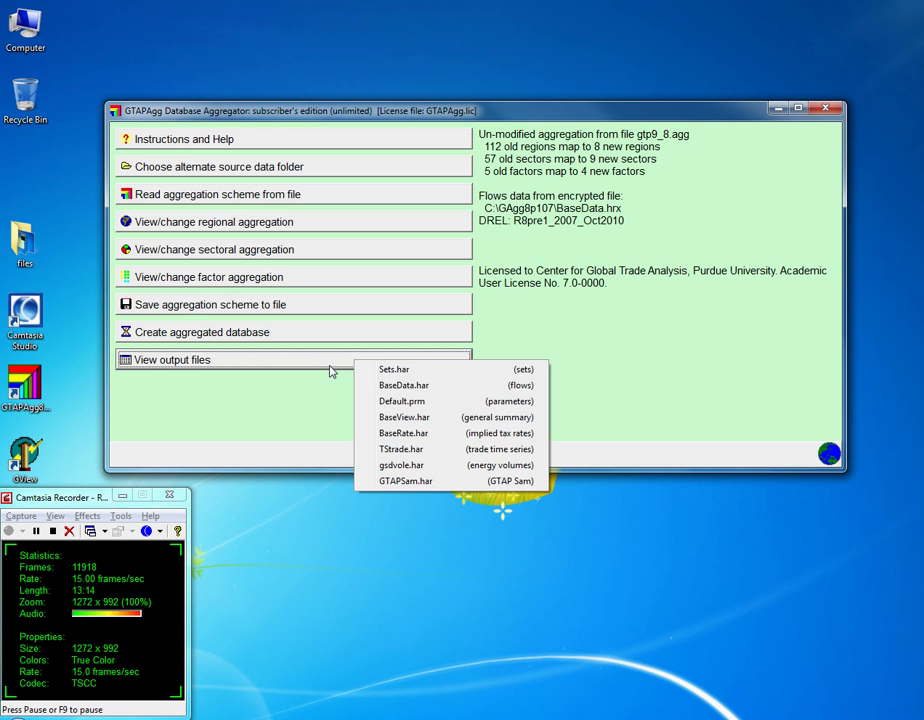
click(400, 369)
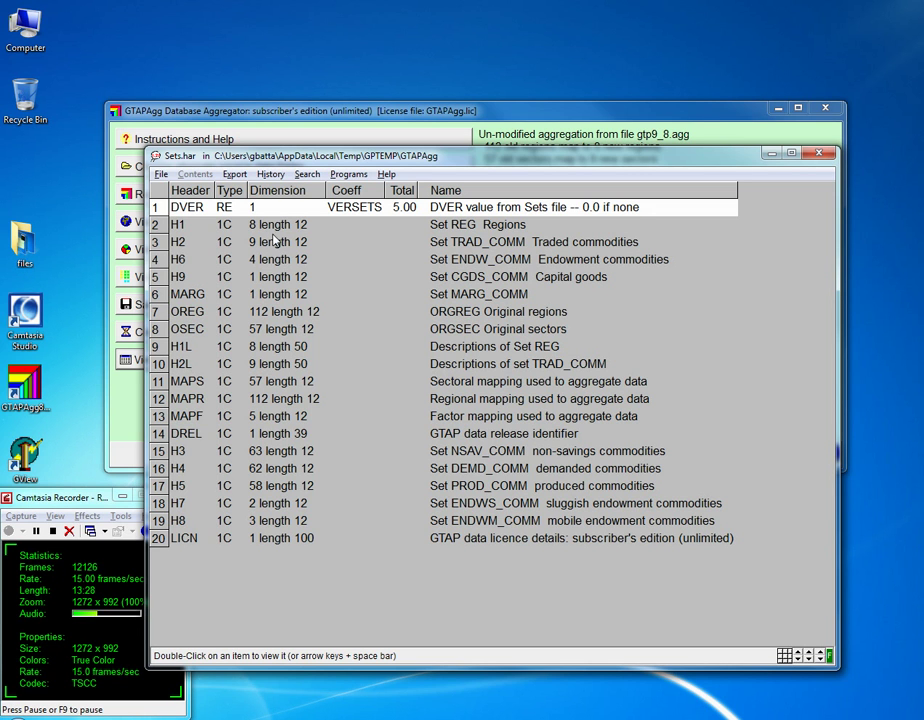
click(356, 229)
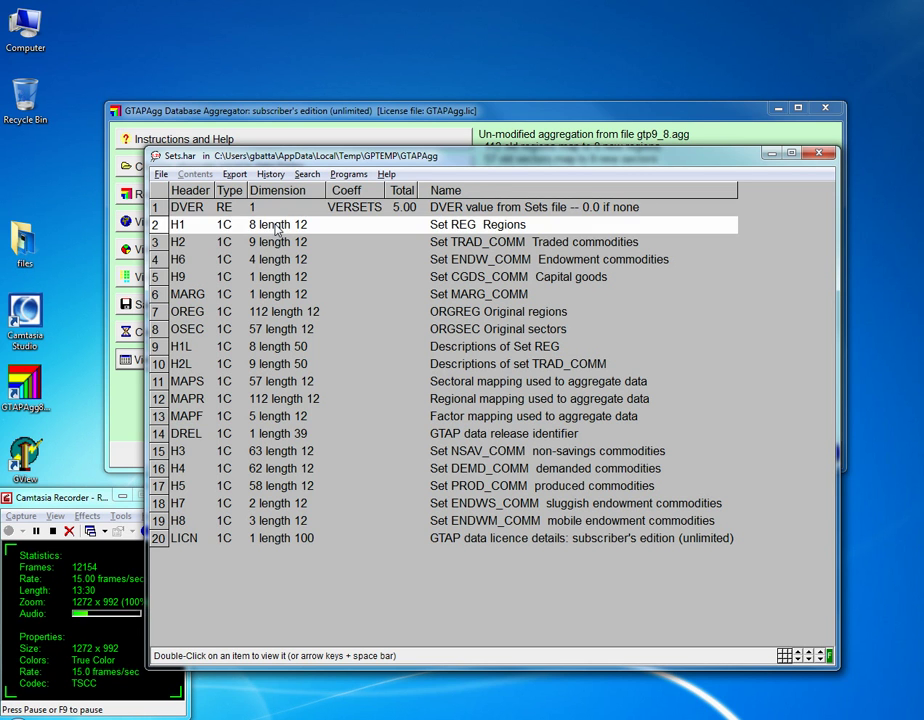
double_click(376, 235)
drag(226, 218, 215, 313)
key(Down)
click(216, 210)
key(Escape)
View the elements of the TRAD_COMM traded commodities set, and return to the header list
click(268, 258)
click(266, 247)
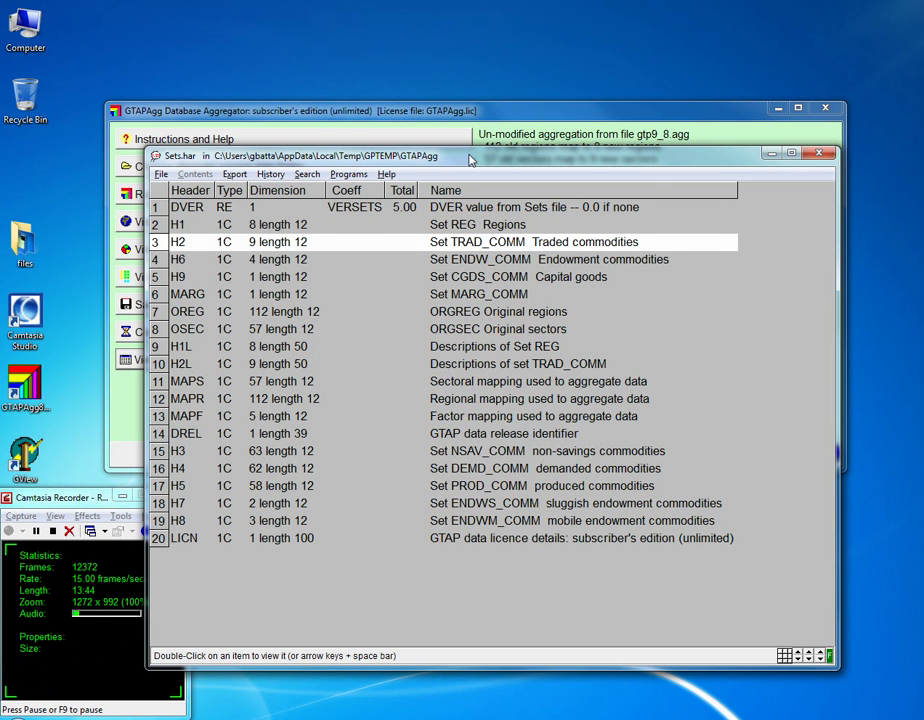
key(space)
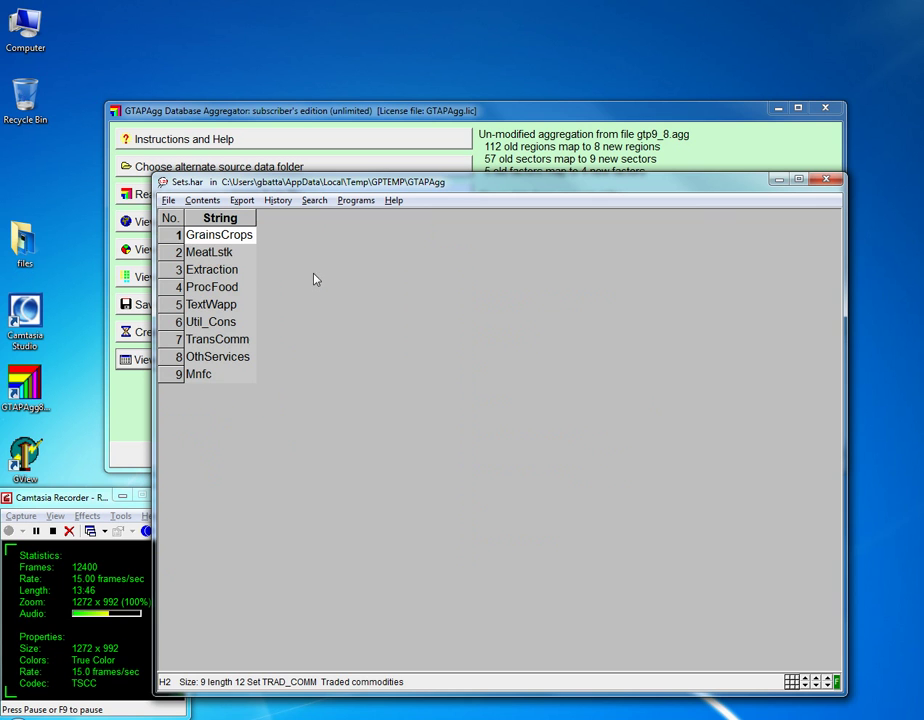
click(229, 254)
drag(229, 258, 228, 388)
key(Escape)
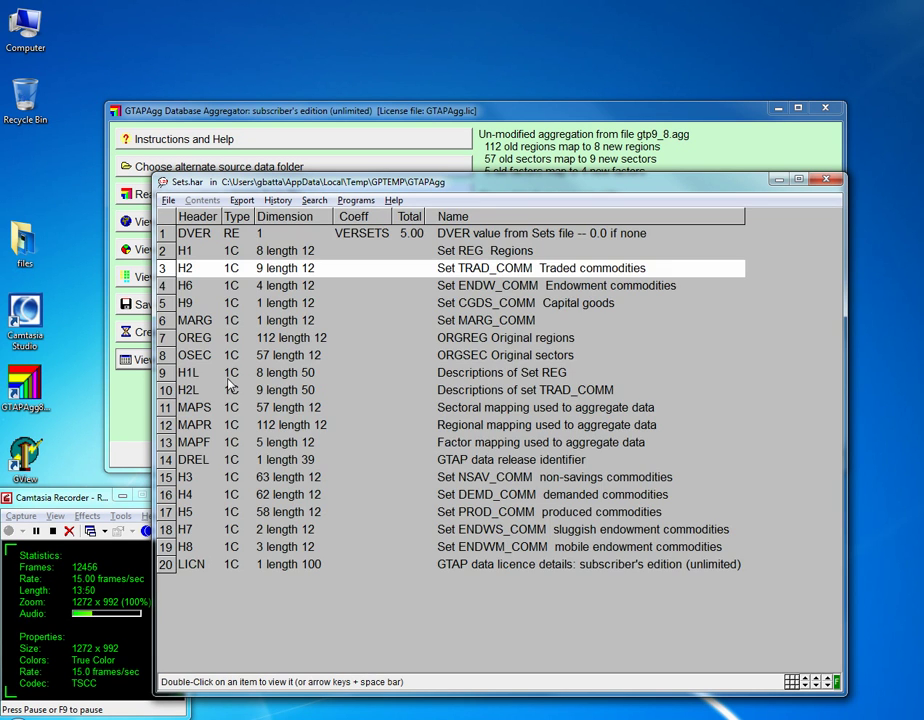
View the elements of the ENDW_COMM endowment commodities set and close the Sets.har file
click(289, 286)
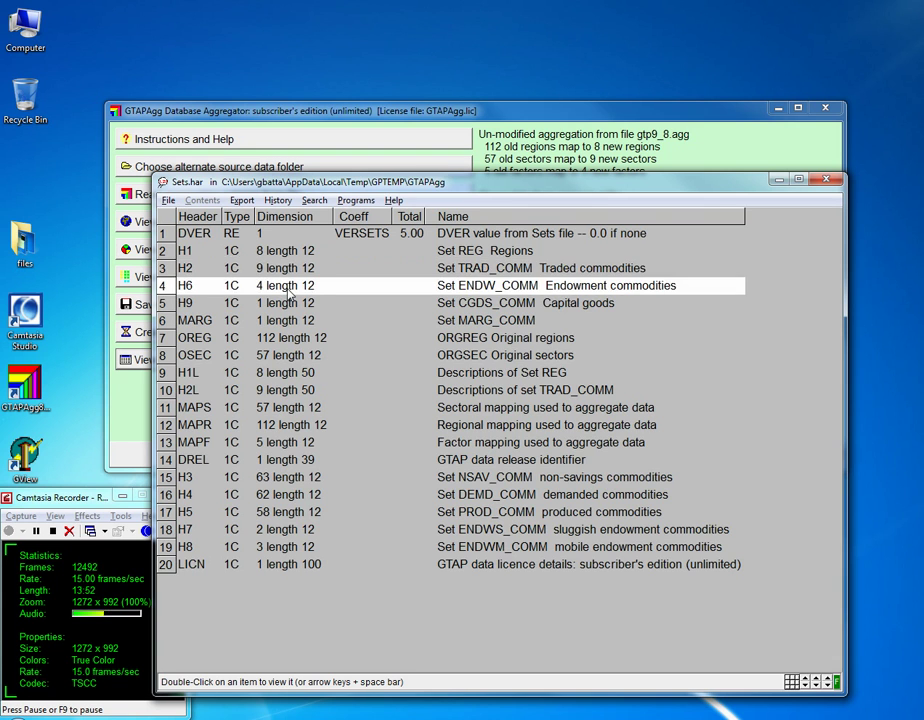
double_click(289, 288)
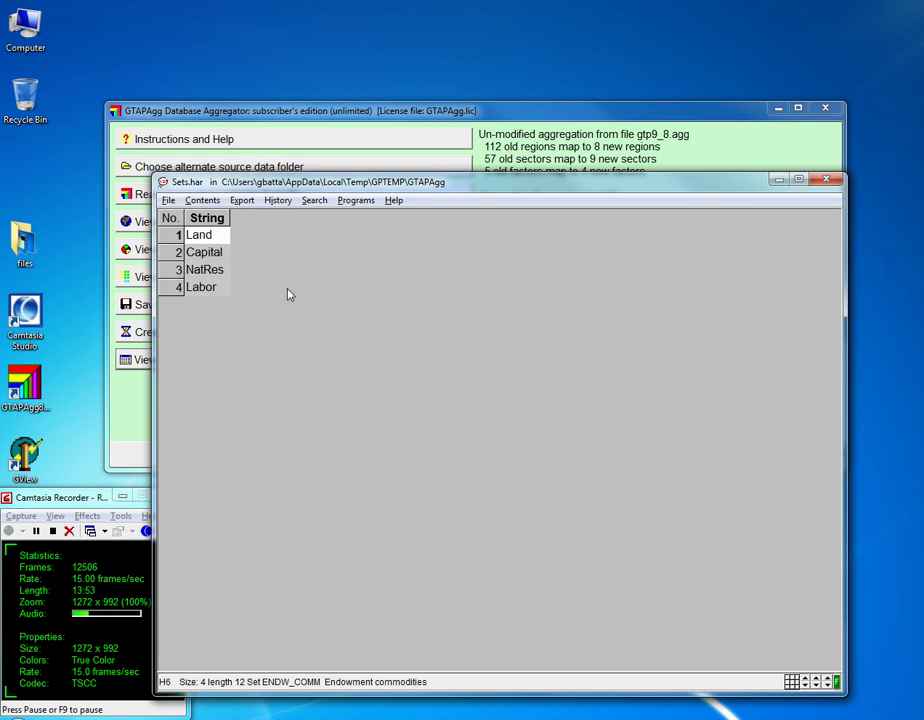
click(214, 257)
click(214, 287)
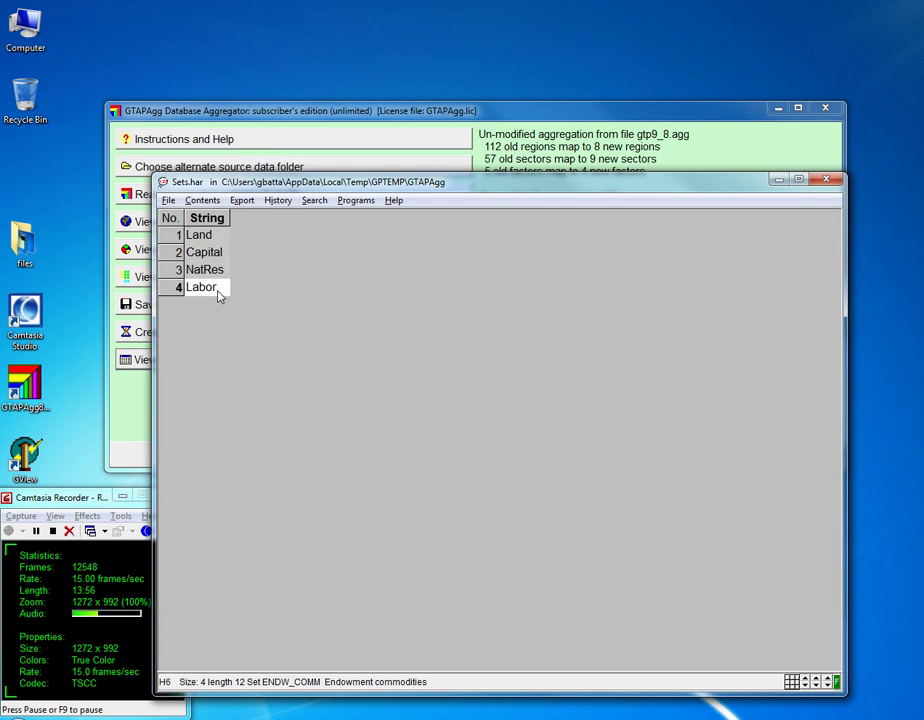
key(Escape)
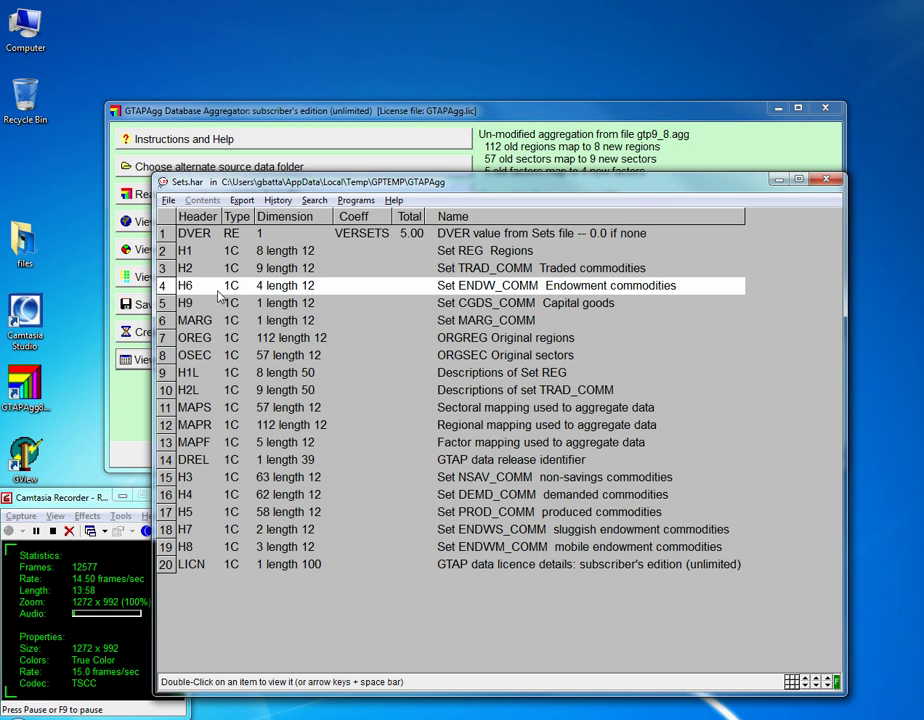
click(826, 180)
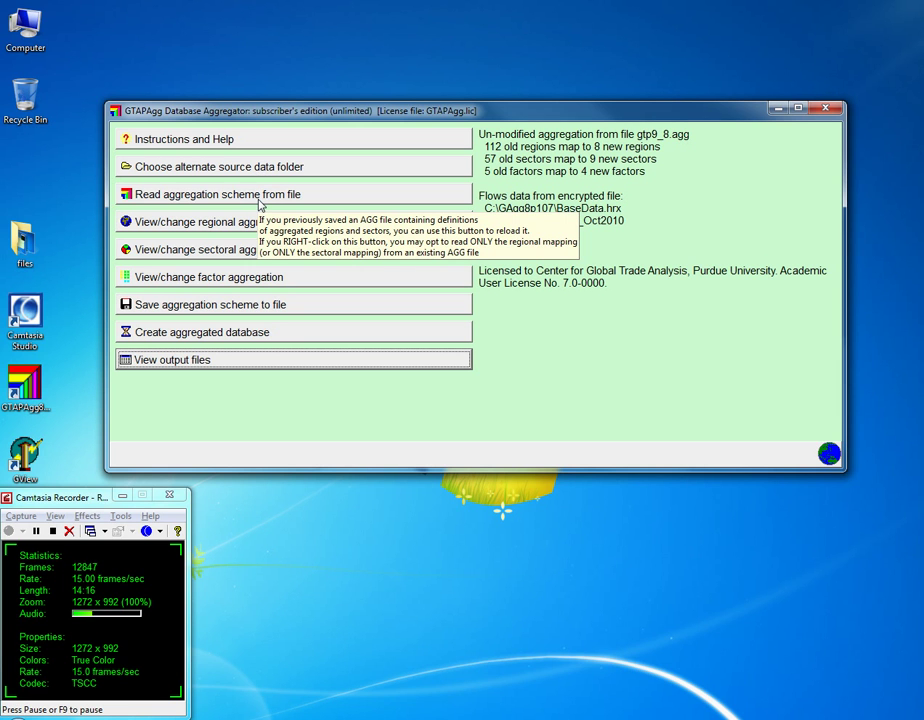
Reset the regional aggregation to a 1 to 1 mapping of old to new regions, check the mapping list and accept it
click(168, 222)
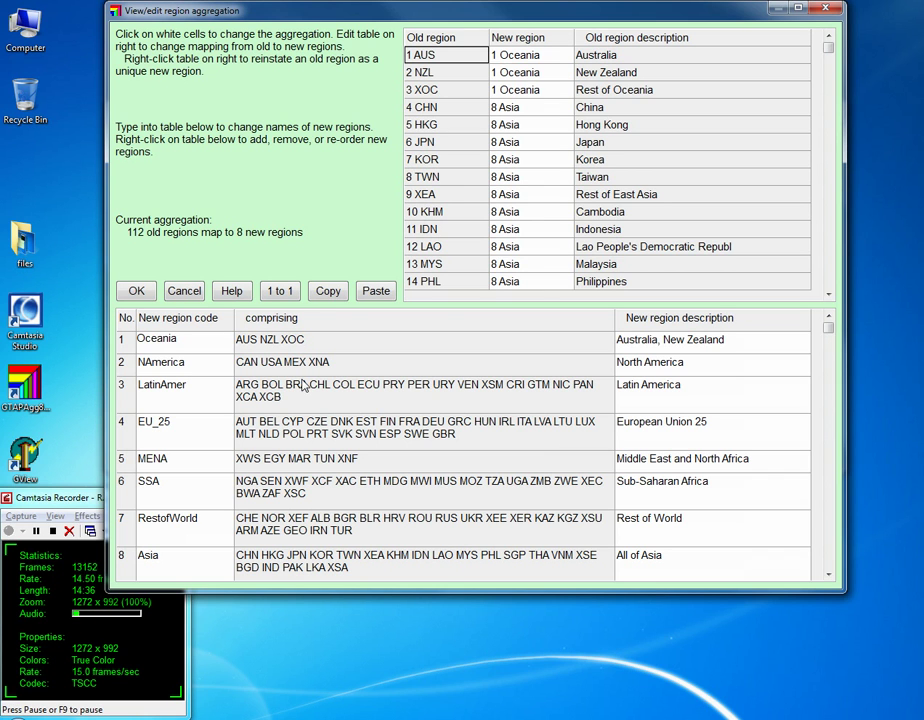
click(281, 297)
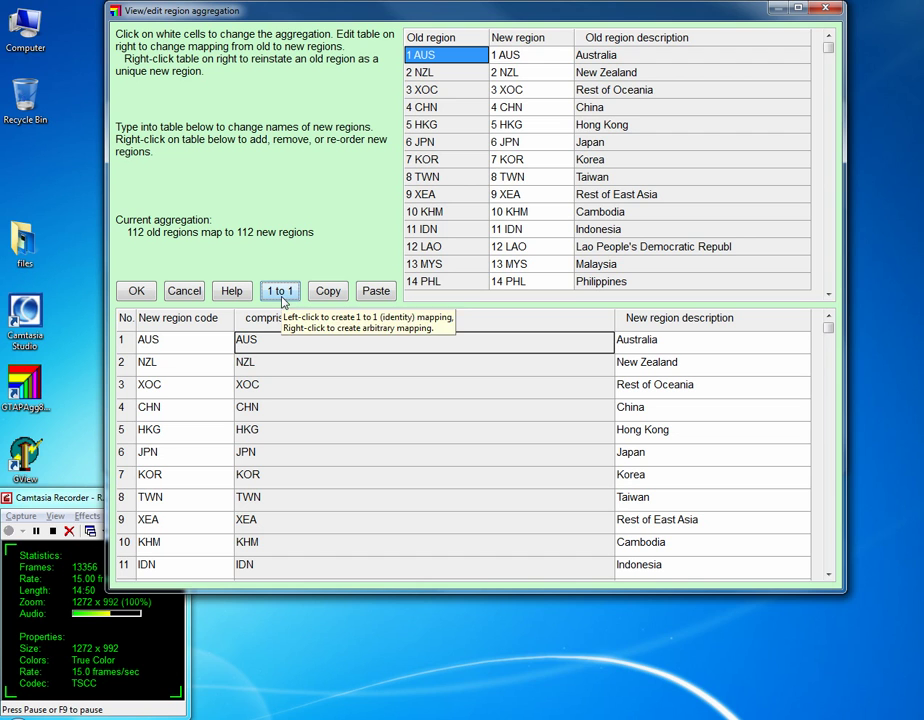
double_click(179, 346)
click(263, 346)
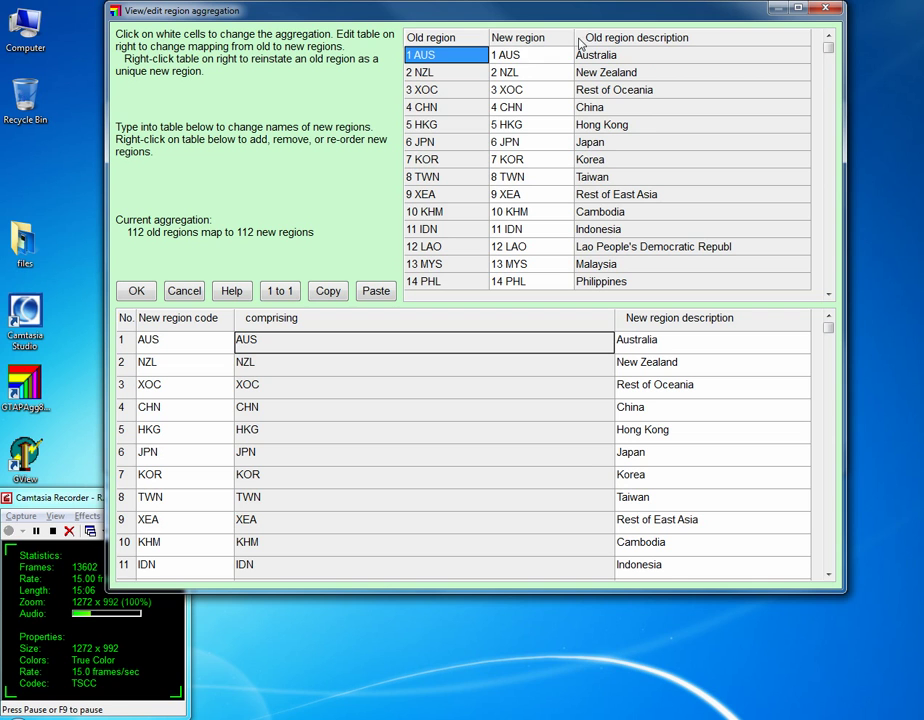
click(515, 58)
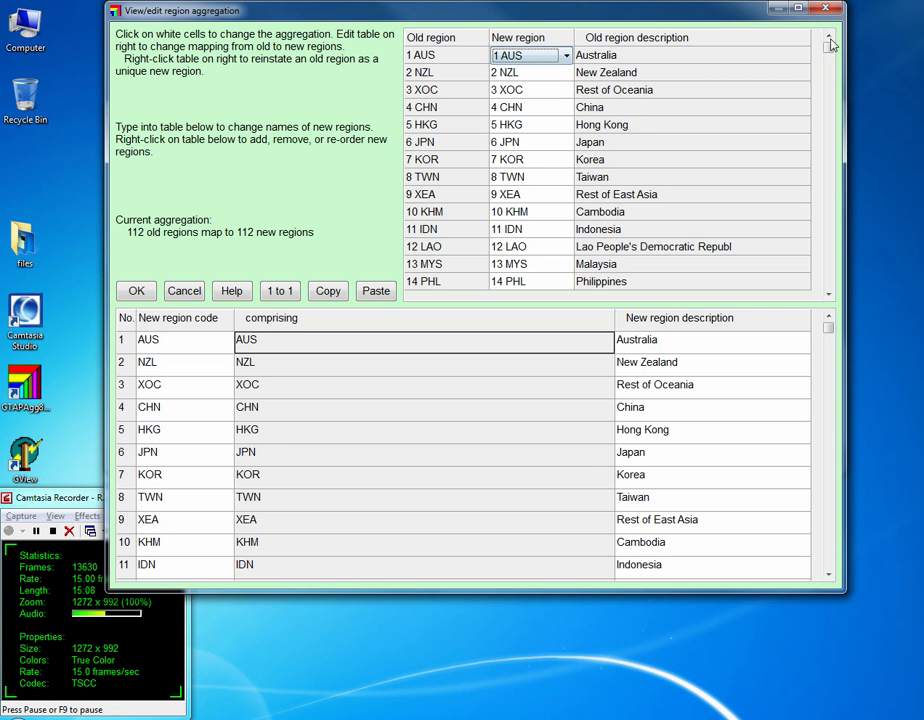
drag(826, 47, 538, 316)
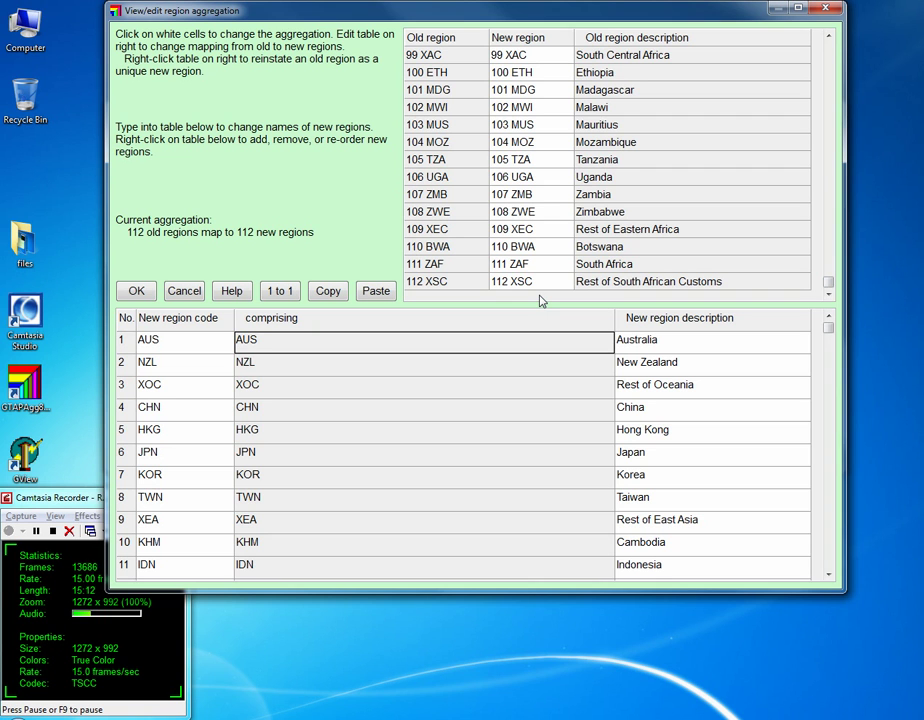
click(136, 291)
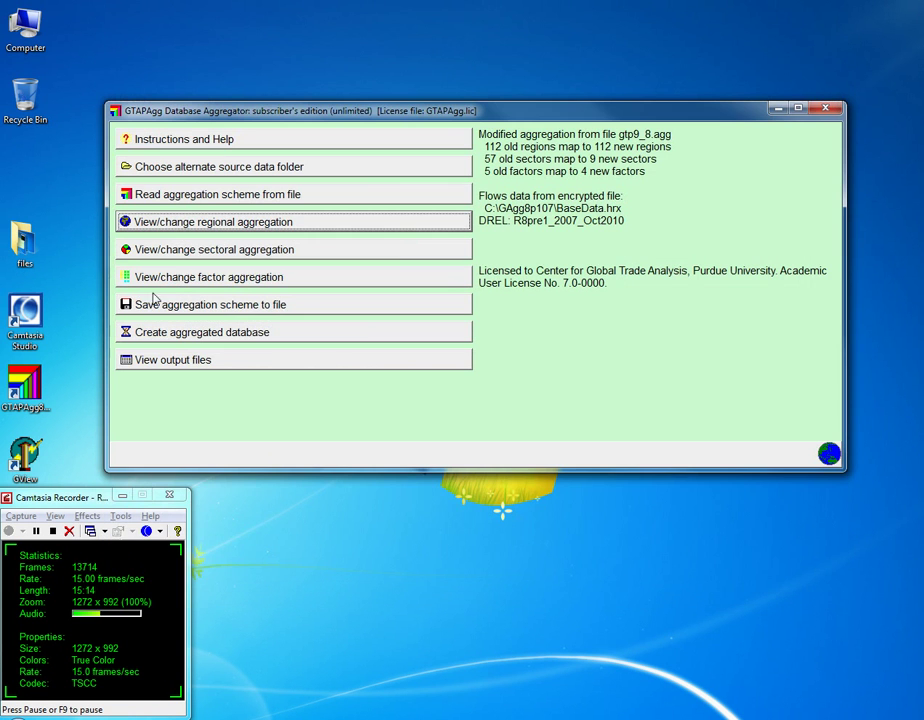
Reset the sectoral aggregation to a 1 to 1 mapping of old to new sectors and accept it
click(211, 254)
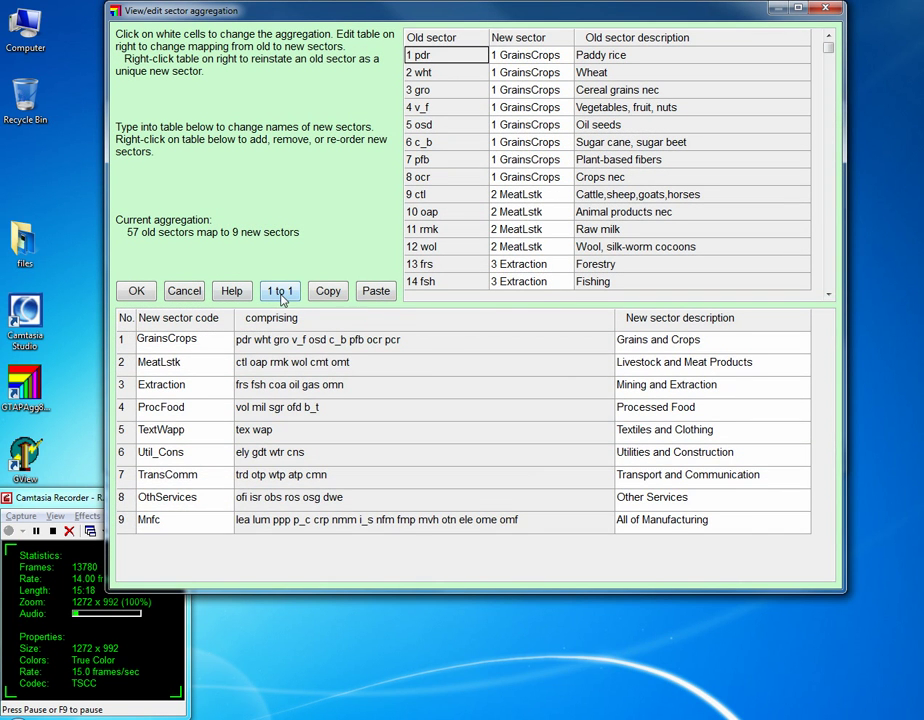
click(280, 292)
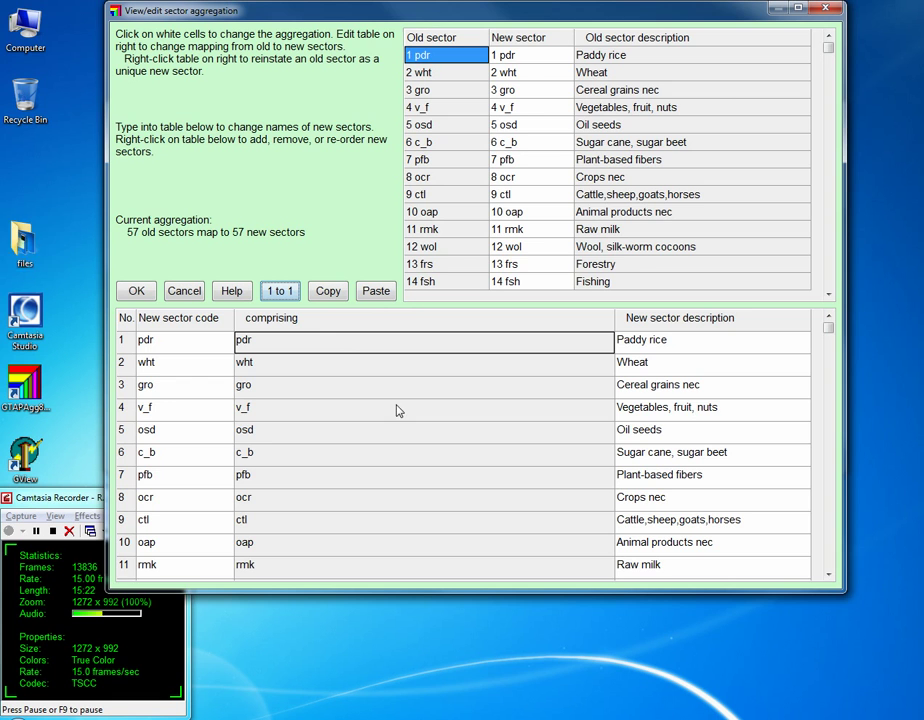
click(134, 292)
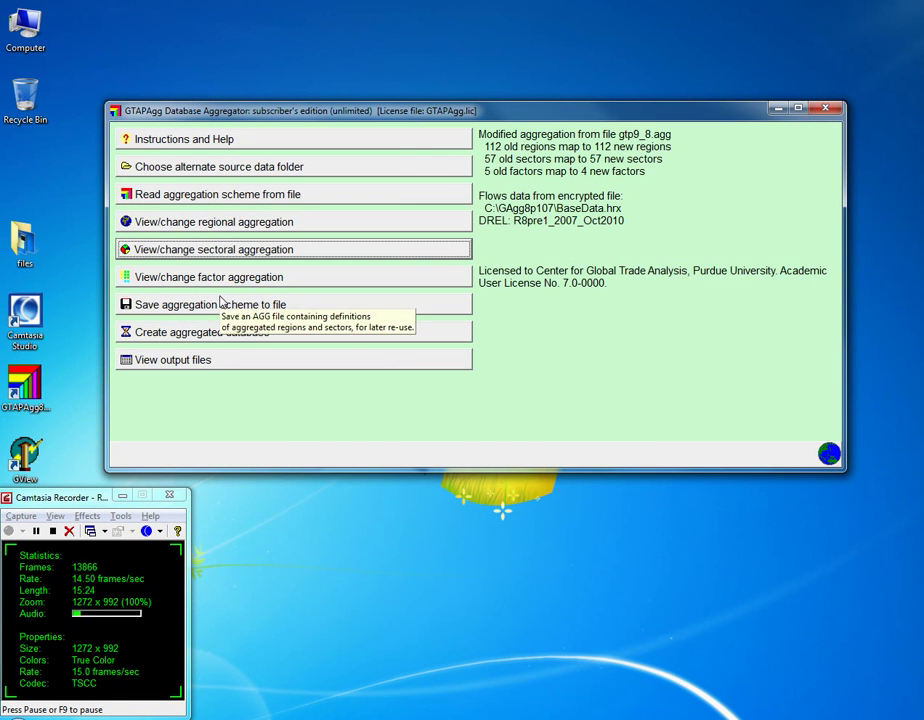
In the factor aggregation, insert a new factor after Labor and name it UnsKLab
click(226, 287)
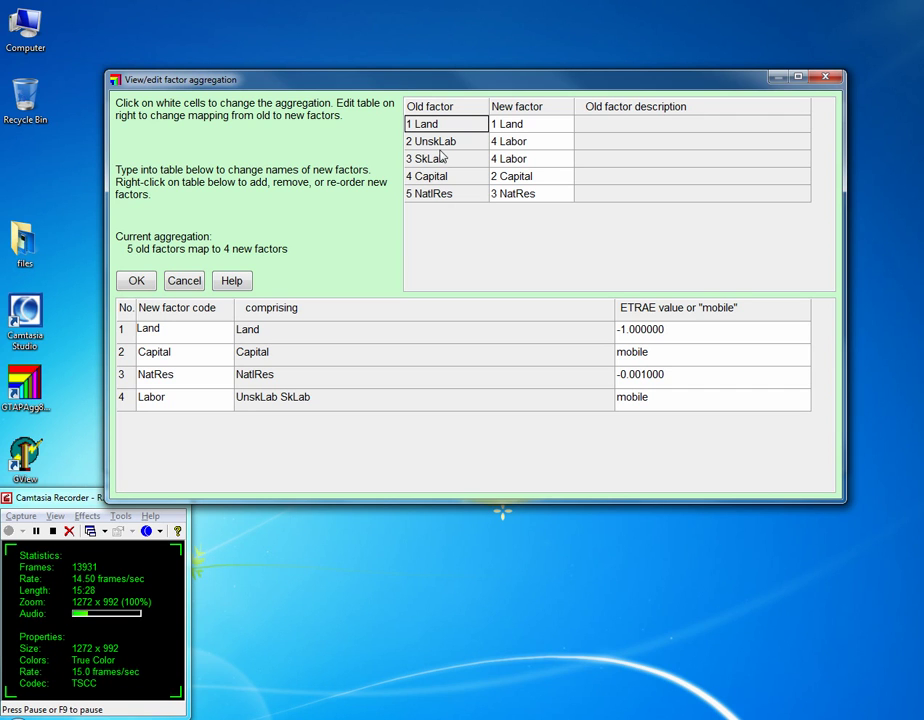
click(530, 143)
click(528, 145)
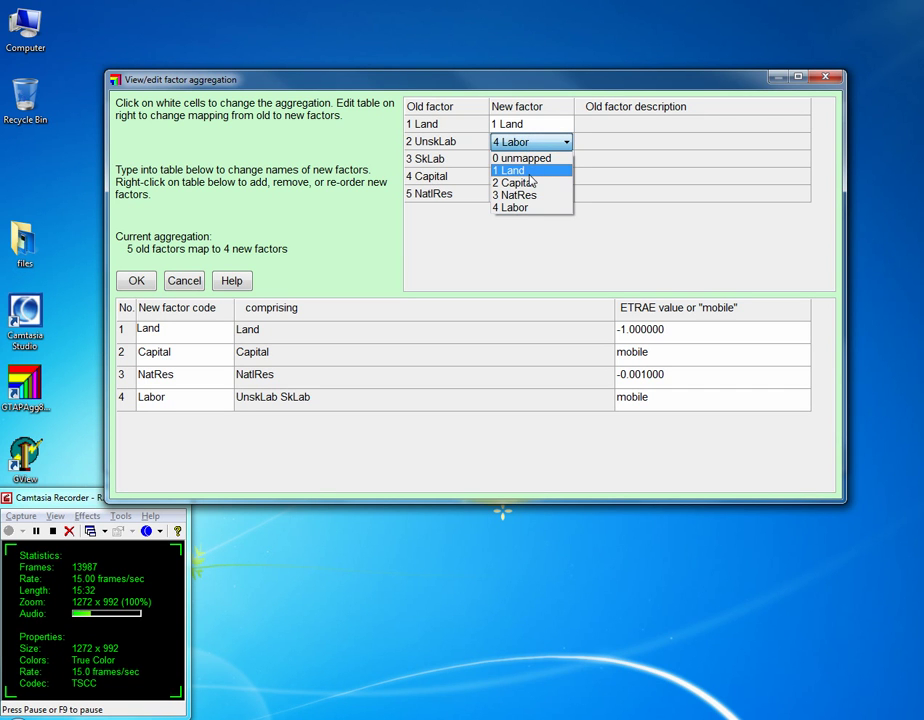
click(512, 207)
click(124, 400)
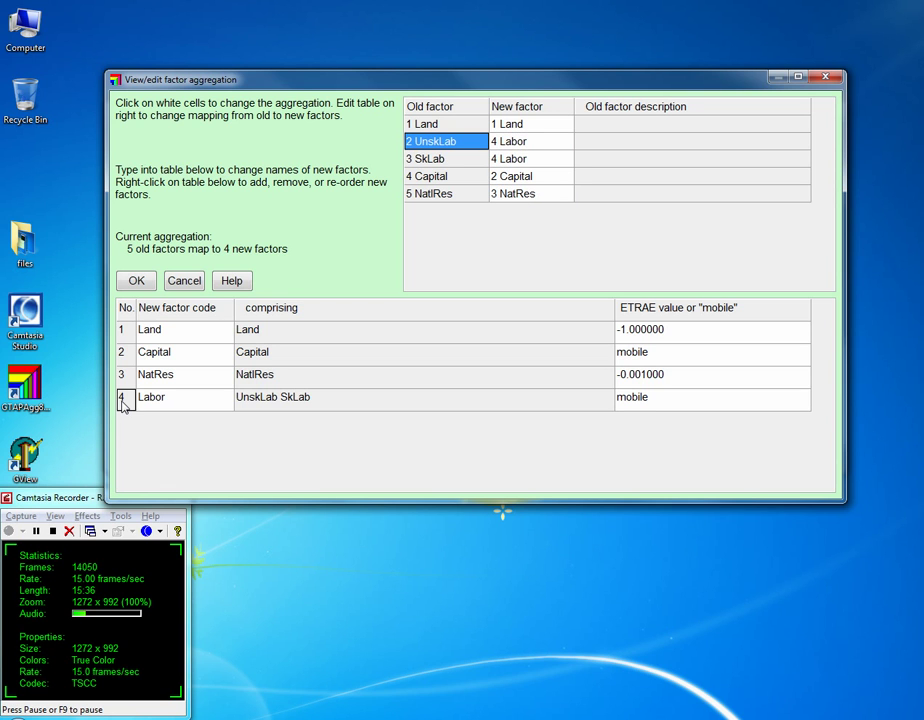
right_click(124, 405)
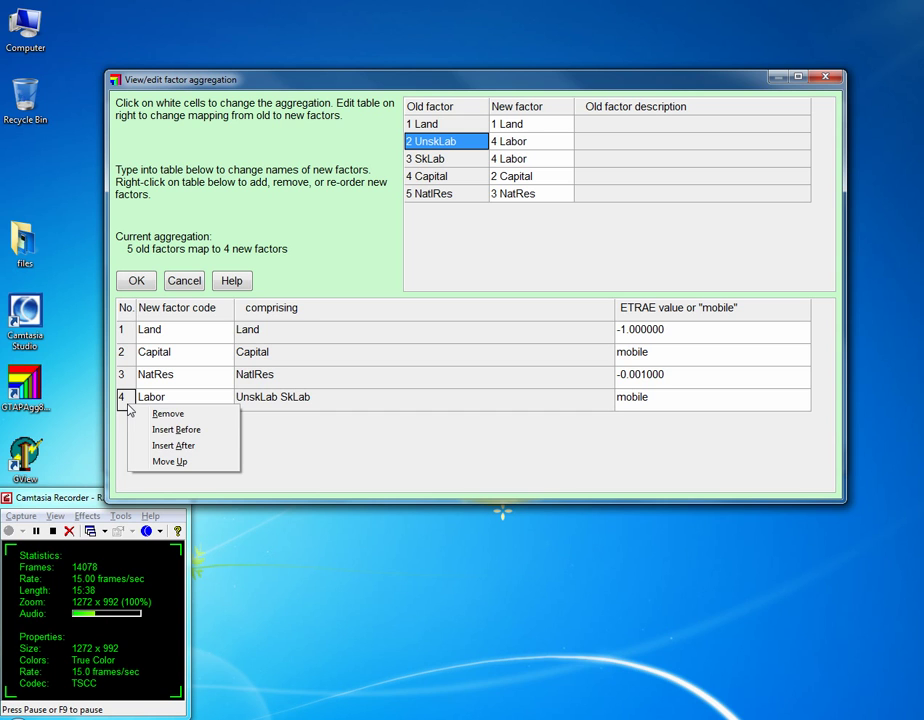
click(158, 447)
double_click(173, 420)
text(U)
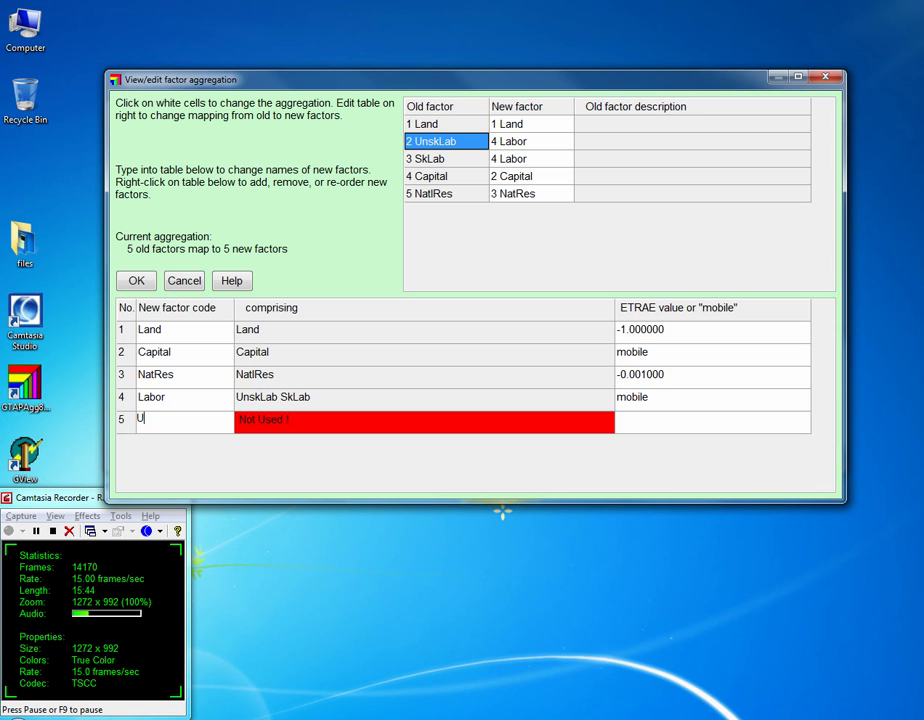
text(nsKLab)
Insert another new factor after UnsKLab and name it SkLab
click(124, 421)
right_click(124, 422)
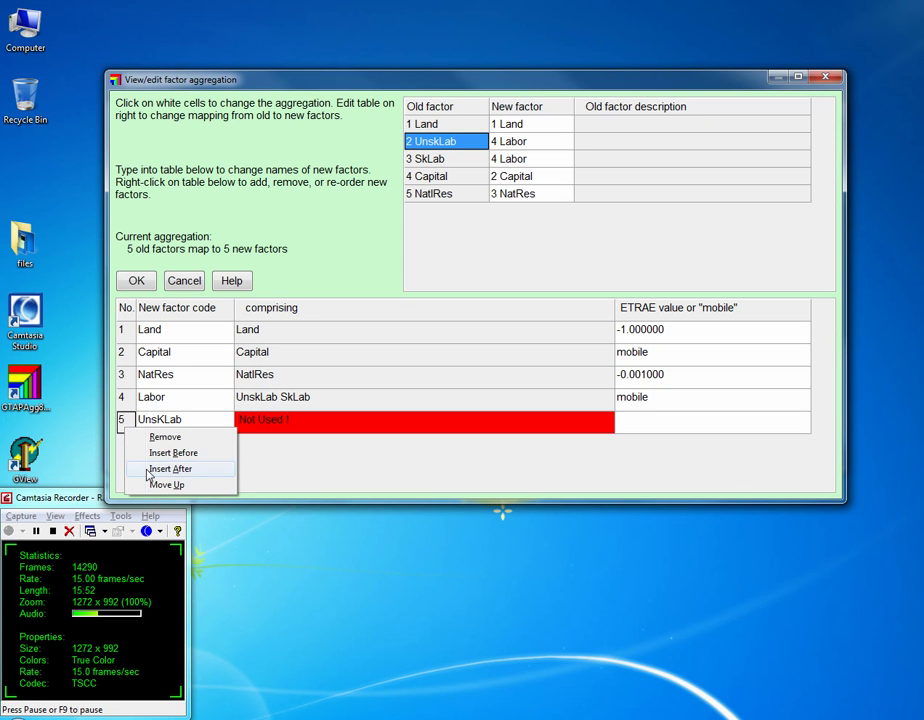
click(150, 469)
double_click(168, 443)
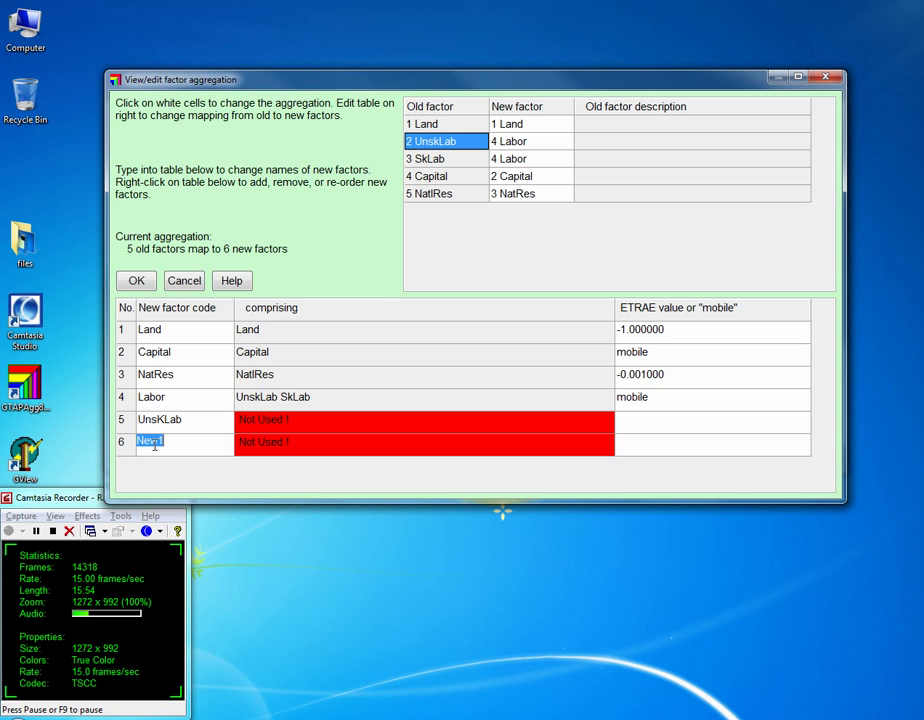
text(SkLab)
Set the ETRAE value of both new factors, UnsKLab and SkLab, to mobile
click(652, 427)
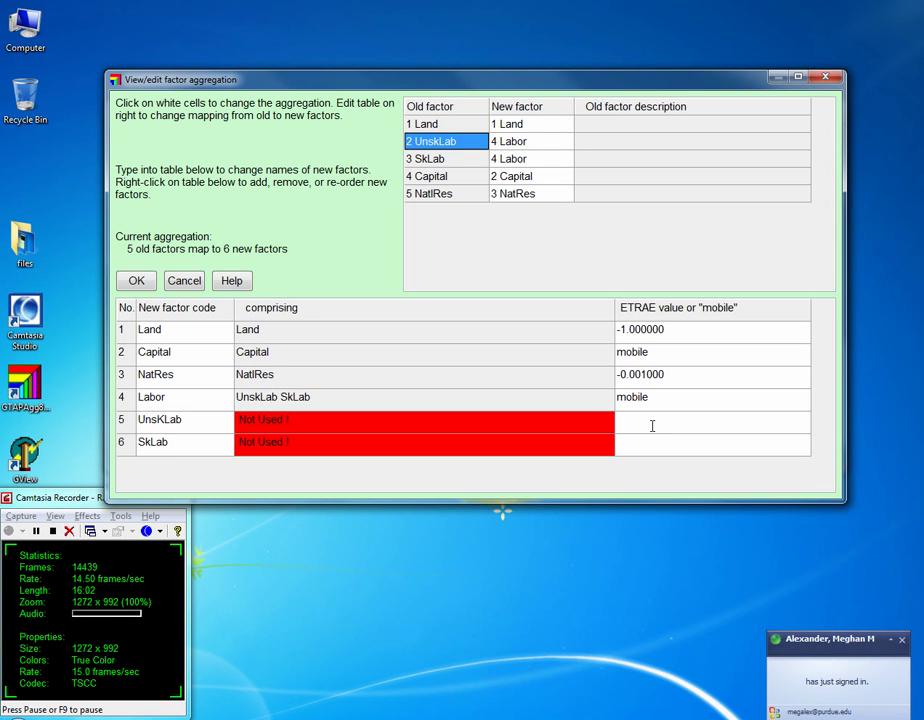
text(mobile)
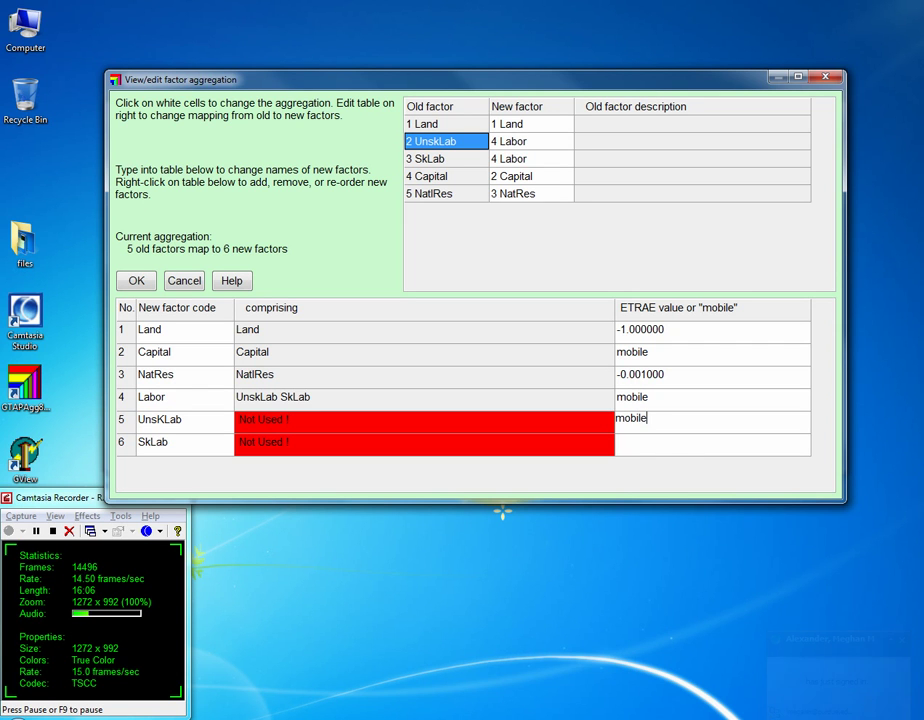
click(663, 438)
text(mobile)
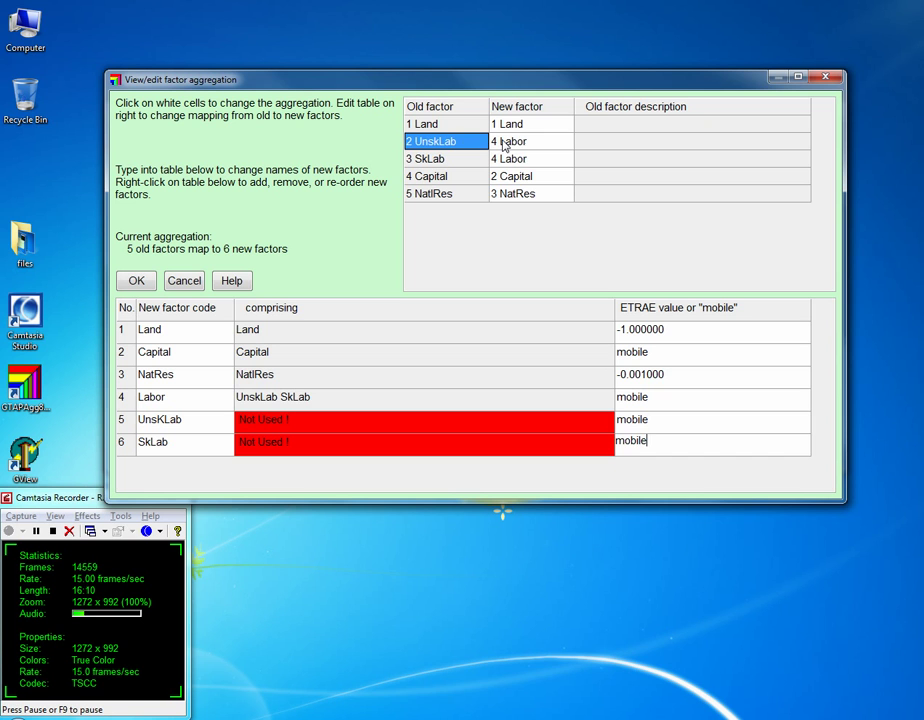
Map the old factor UnskLab to the new factor UnsKLab and the old factor SkLab to the new SkLab
click(509, 144)
click(522, 148)
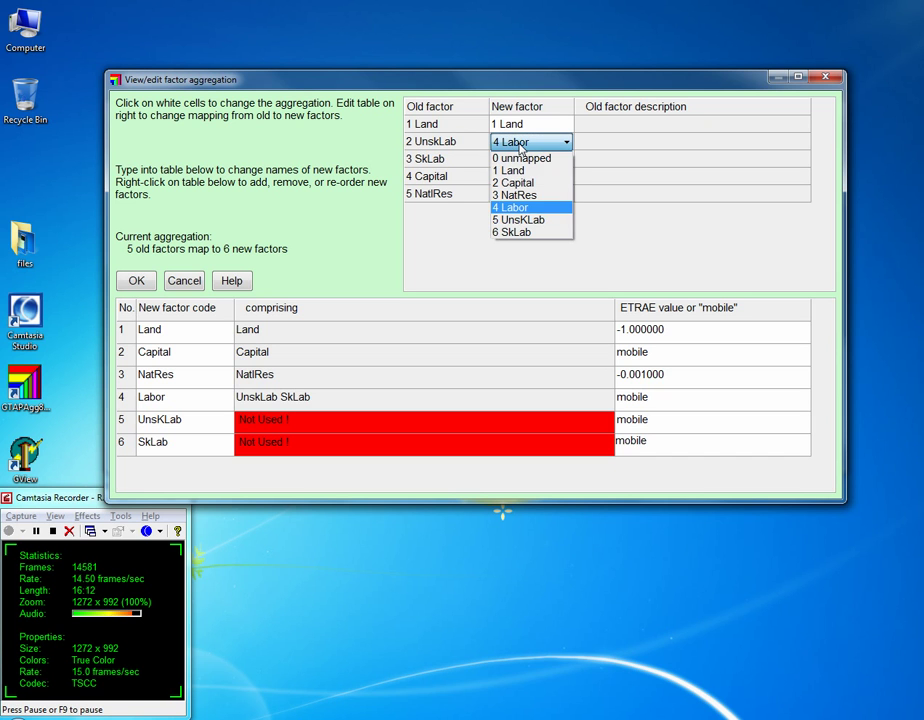
click(518, 219)
click(540, 163)
click(536, 163)
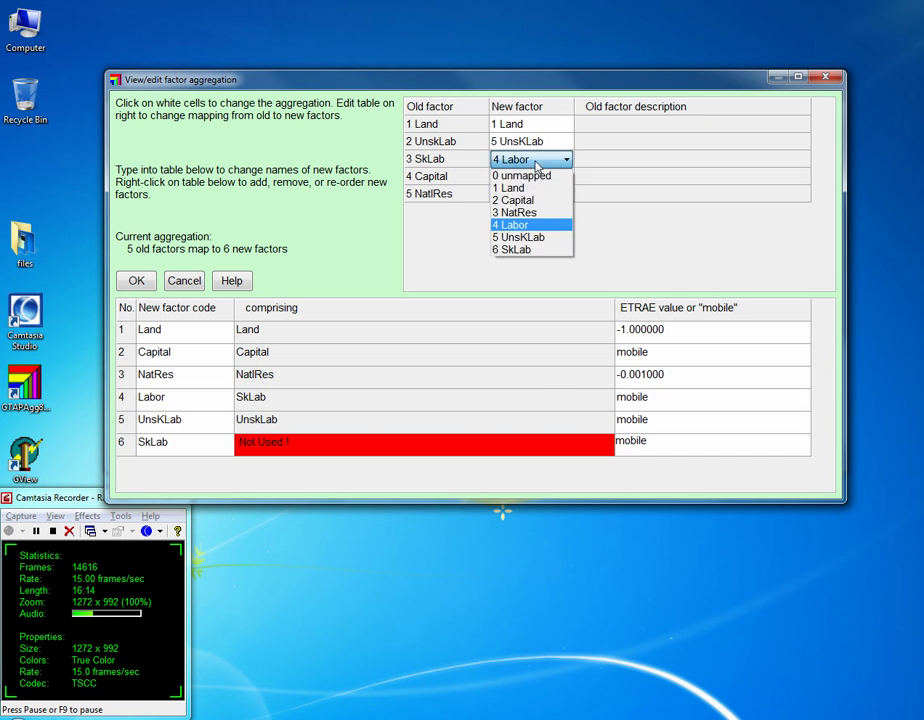
click(522, 247)
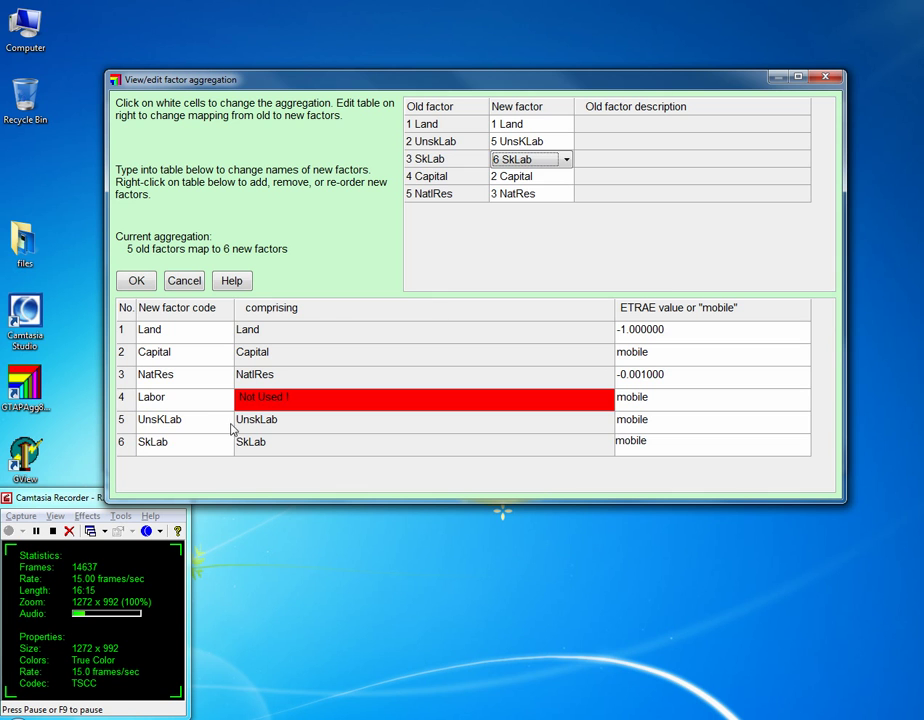
Remove the unused Labor factor from the new factors and accept the factor aggregation
right_click(124, 400)
click(148, 410)
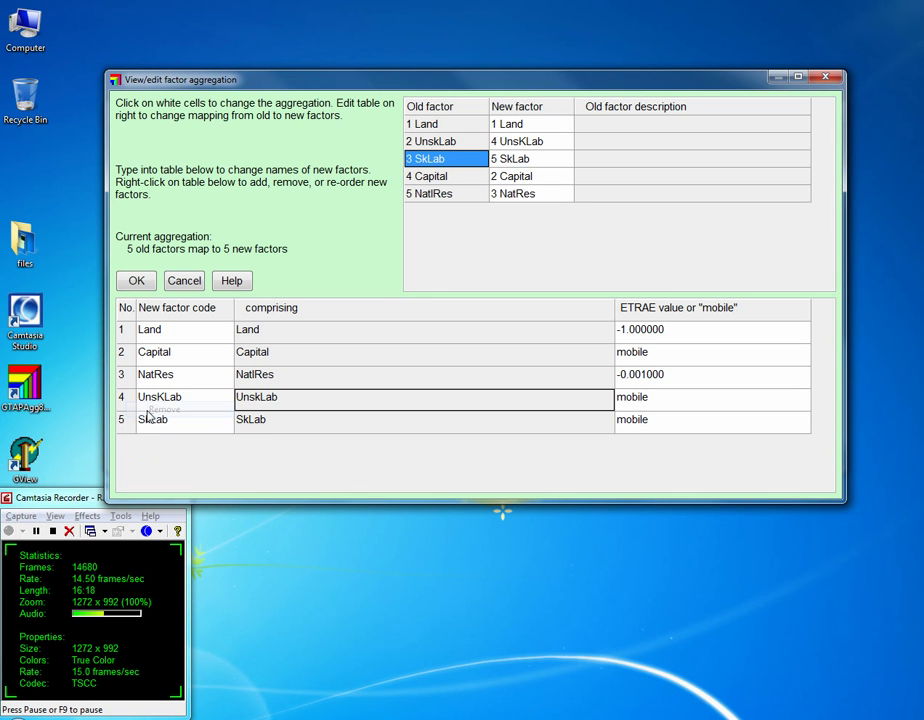
click(136, 281)
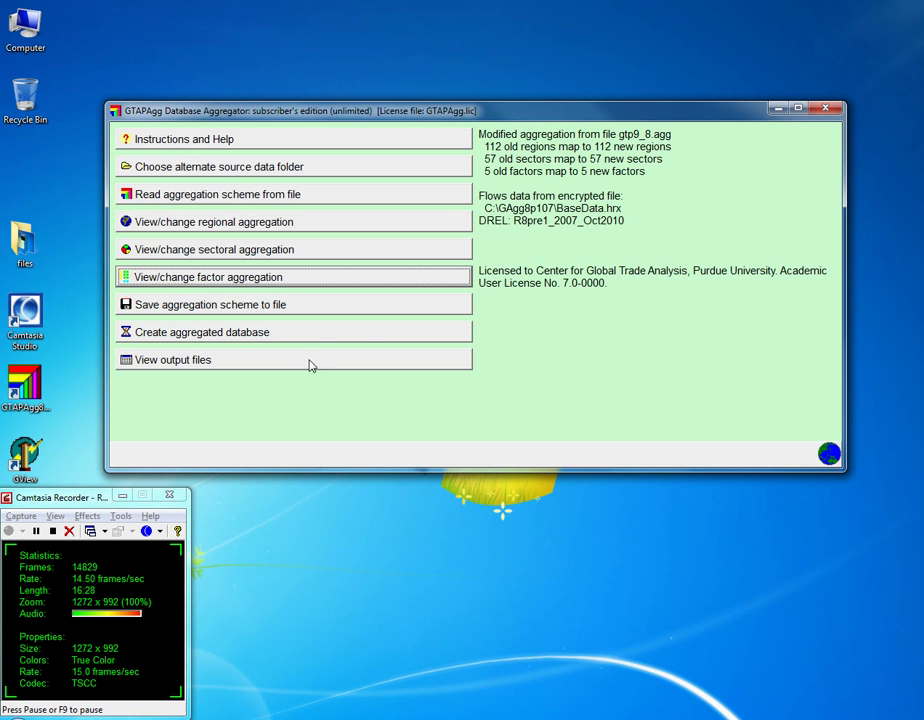
Save the current aggregation scheme in the AggStore folder under the file name gtp57_112.agg
click(318, 310)
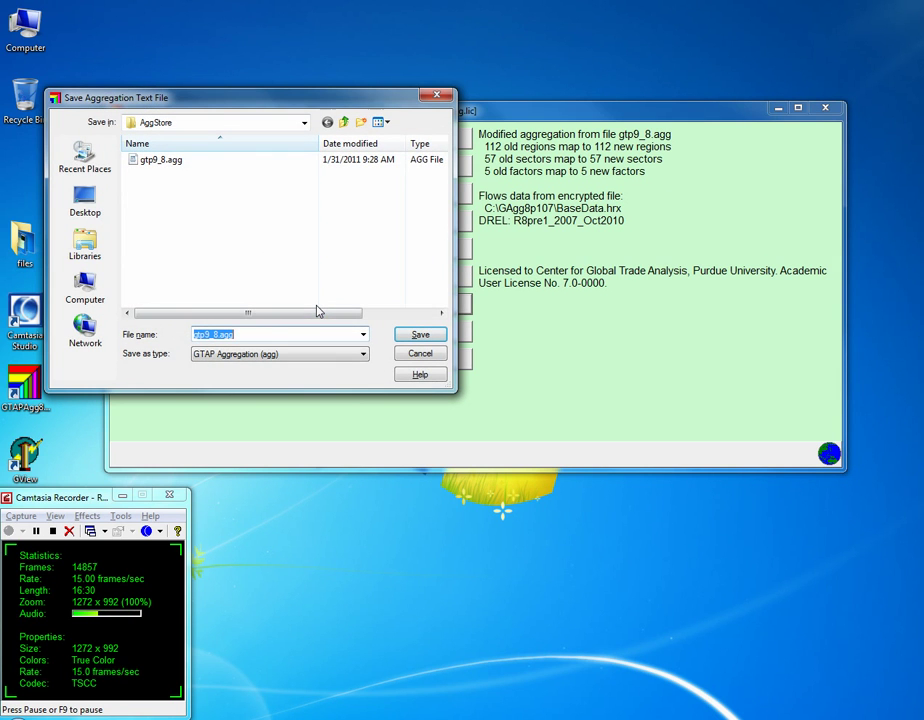
click(420, 353)
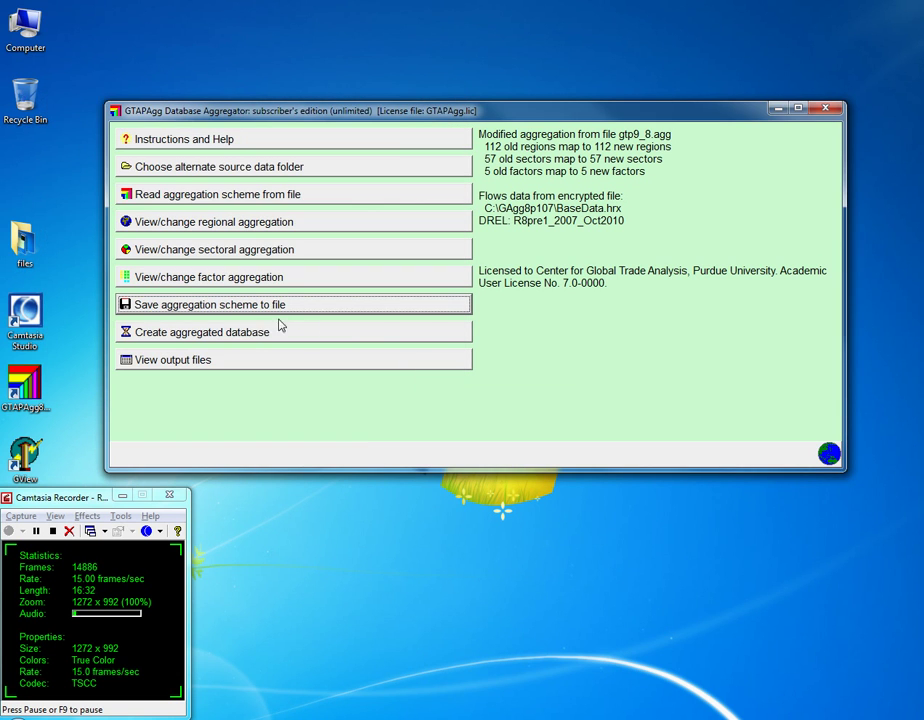
click(367, 312)
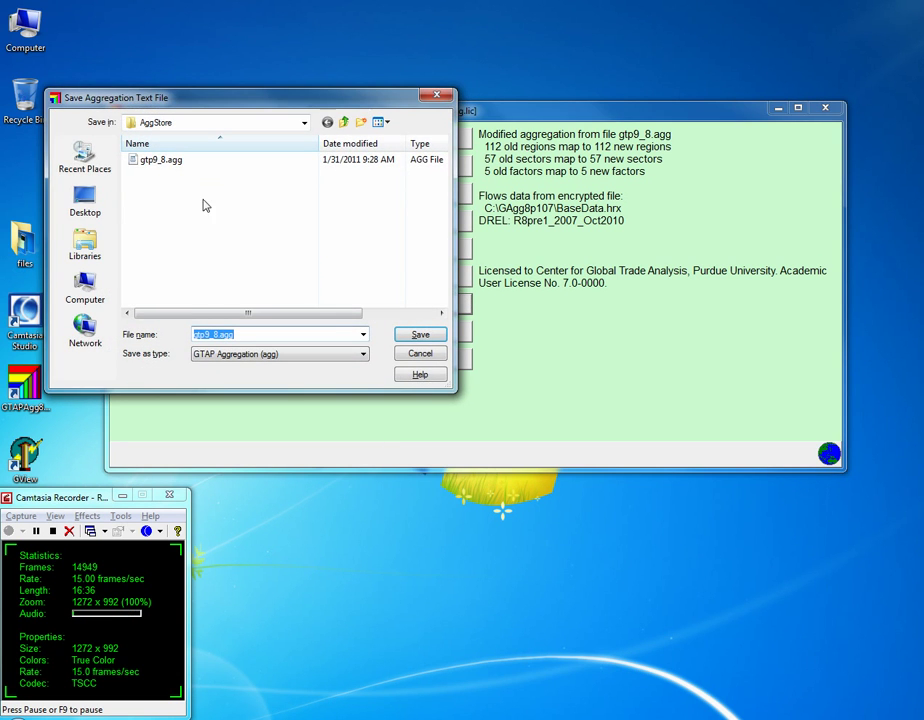
click(206, 334)
key(BackSpace)
text(112)
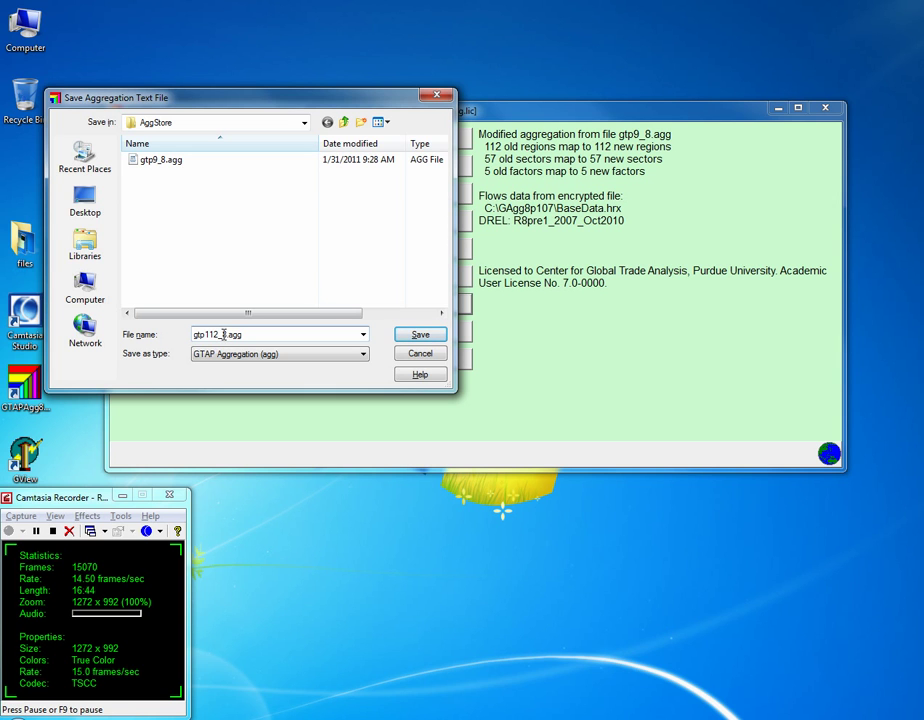
double_click(211, 334)
click(216, 334)
drag(208, 338, 204, 337)
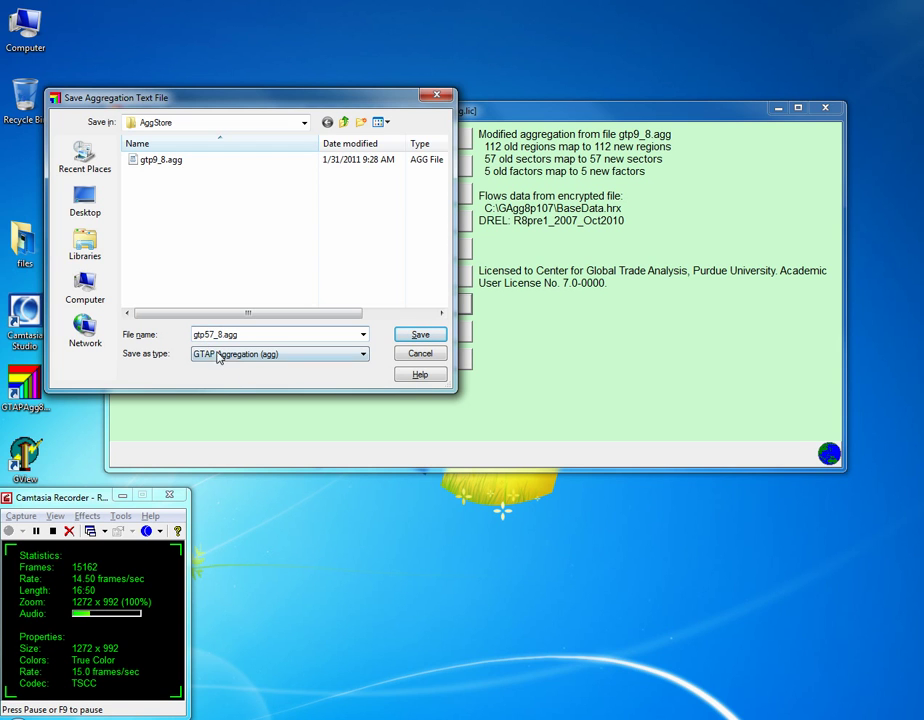
drag(214, 337, 220, 337)
text(112)
click(421, 336)
Create the aggregated database and store it as the archive gtp57_112.zip in the AggStore folder
click(421, 336)
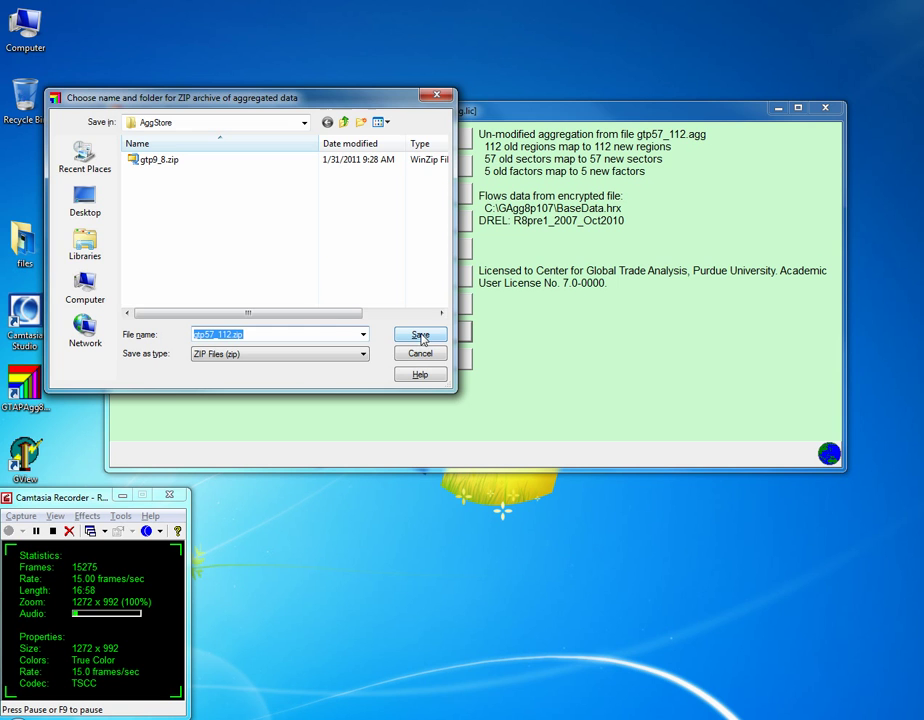
click(443, 340)
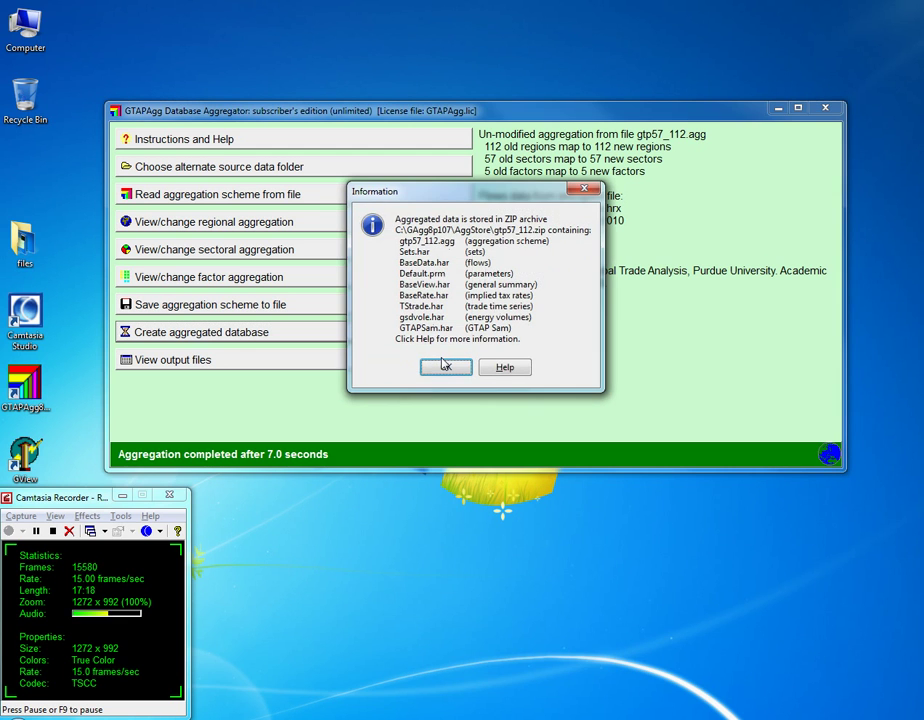
click(445, 366)
Open the output file Sets.har, look through the regions in set REG (header H1) down to XSC, and close the file
click(359, 362)
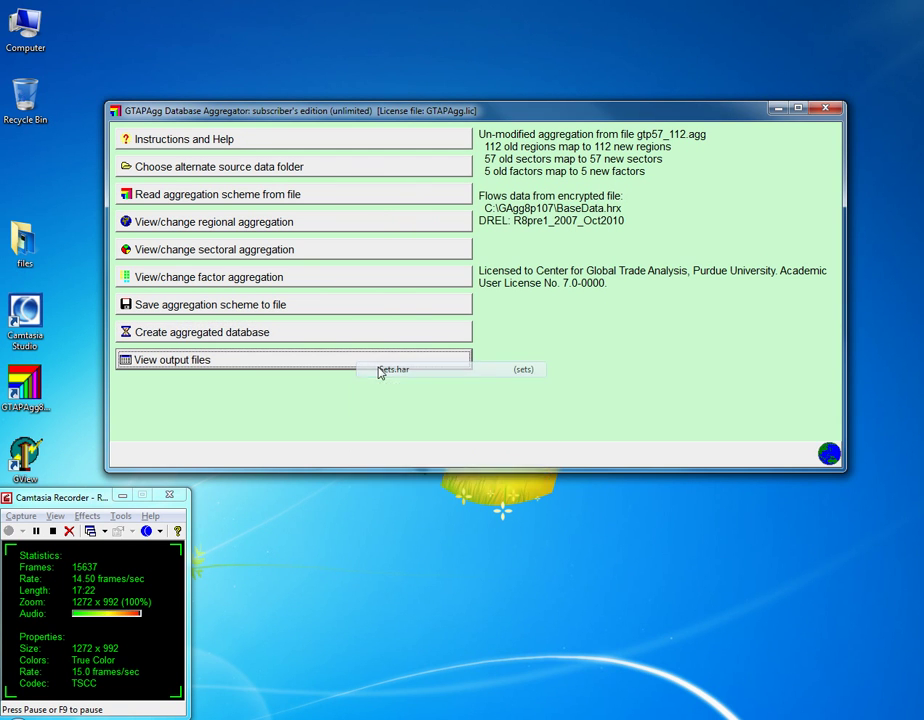
click(410, 369)
double_click(262, 250)
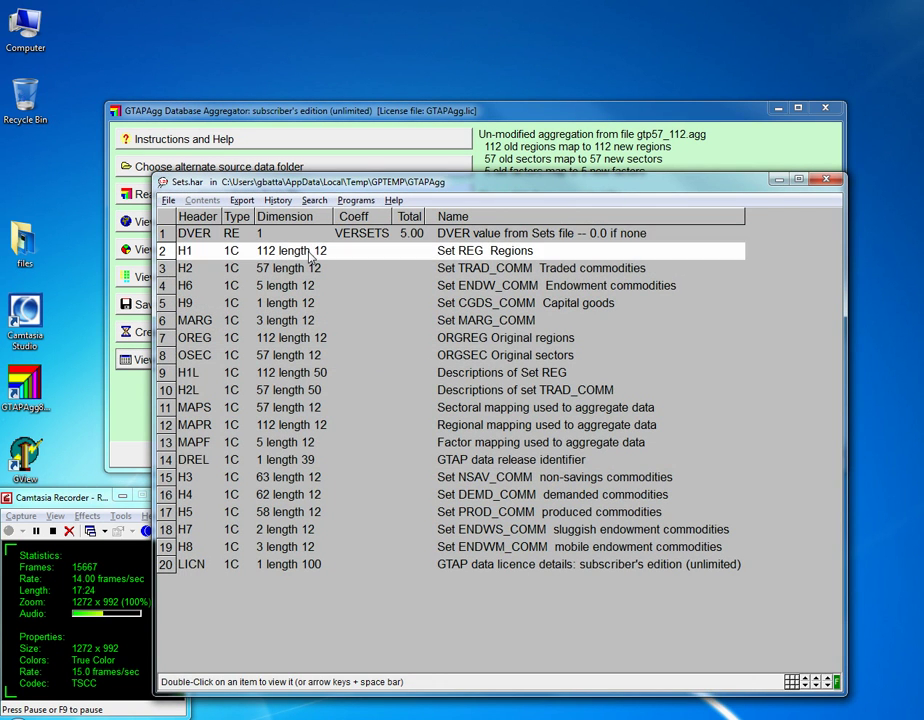
key(Down)
key(Down)
key(Down)
key(Down)
key(Down)
key(Down)
key(Down)
key(Down)
key(Down)
key(Down)
key(Down)
key(Down)
key(Down)
key(Down)
key(Down)
key(Down)
key(Down)
key(Down)
key(Down)
key(Down)
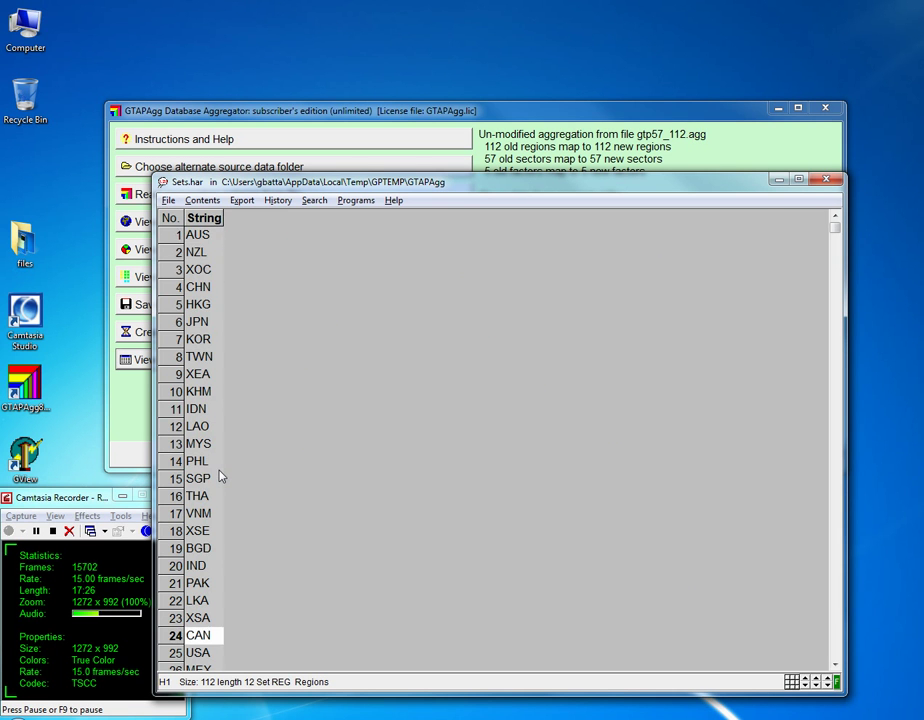
key(Down)
key(Down)
key(Down)
key(Down)
key(Down)
key(Down)
key(Down)
key(Down)
key(Down)
key(Down)
key(Down)
key(Down)
key(Down)
key(Down)
key(Down)
key(Down)
key(Down)
key(Down)
key(Down)
key(Down)
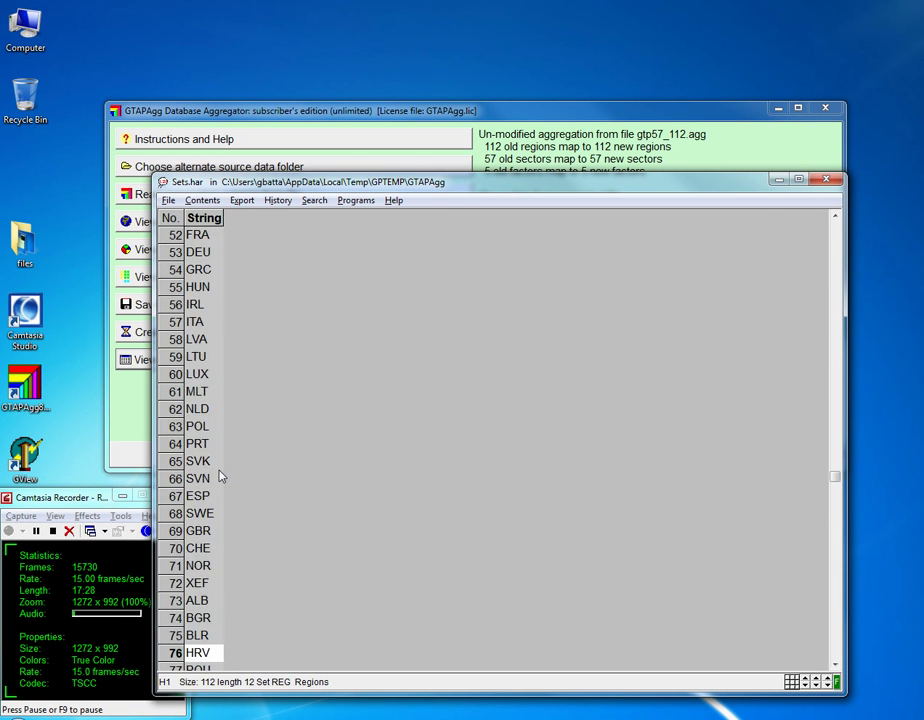
key(Down)
key(Down)
key(Down)
key(Down)
key(Down)
key(Down)
key(Down)
key(Down)
key(Down)
key(Down)
key(Down)
key(Down)
key(Down)
key(Down)
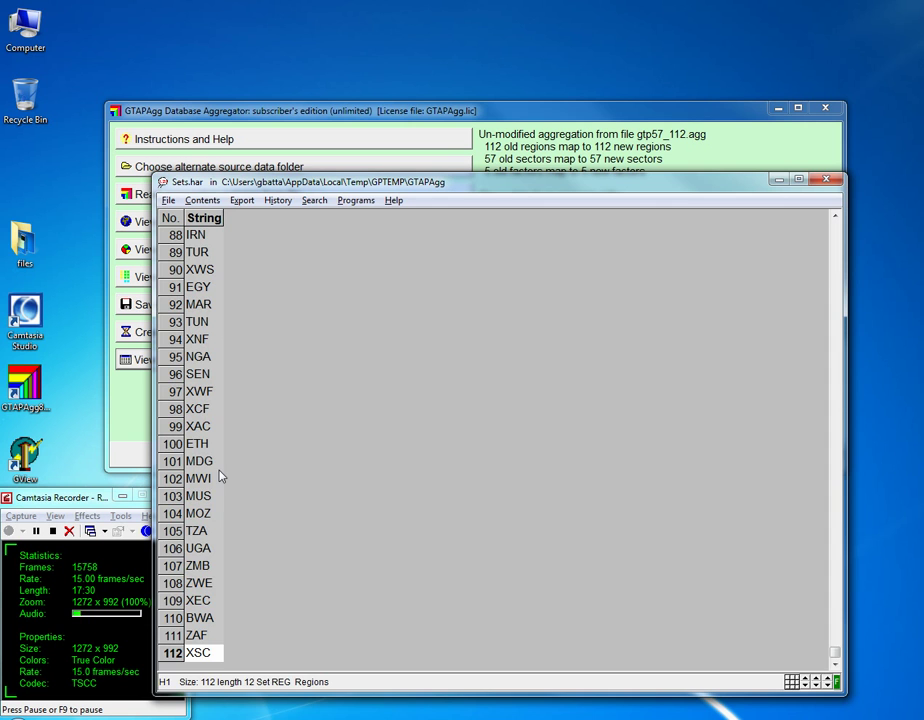
click(826, 181)
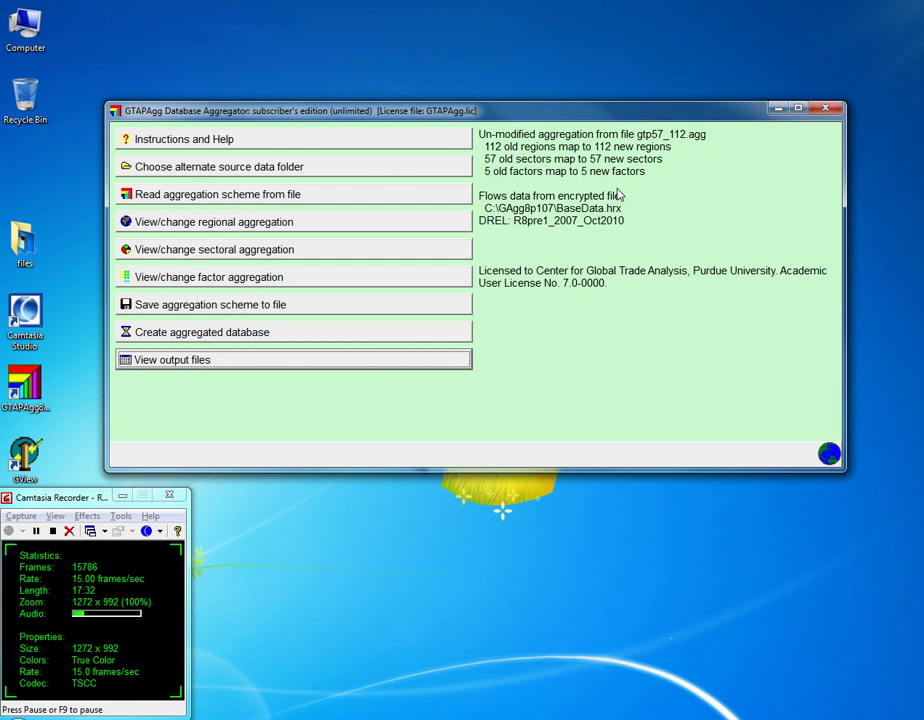
Open the output file BaseData.har and look through the traded commodities in the VIMS bilateral imports data down to the totals
click(386, 364)
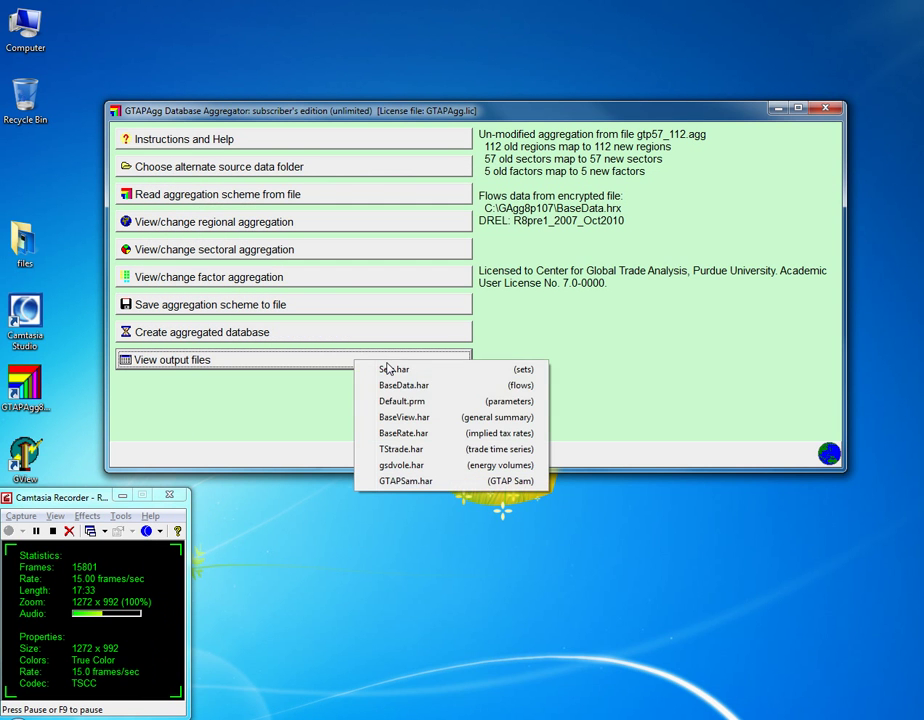
click(427, 392)
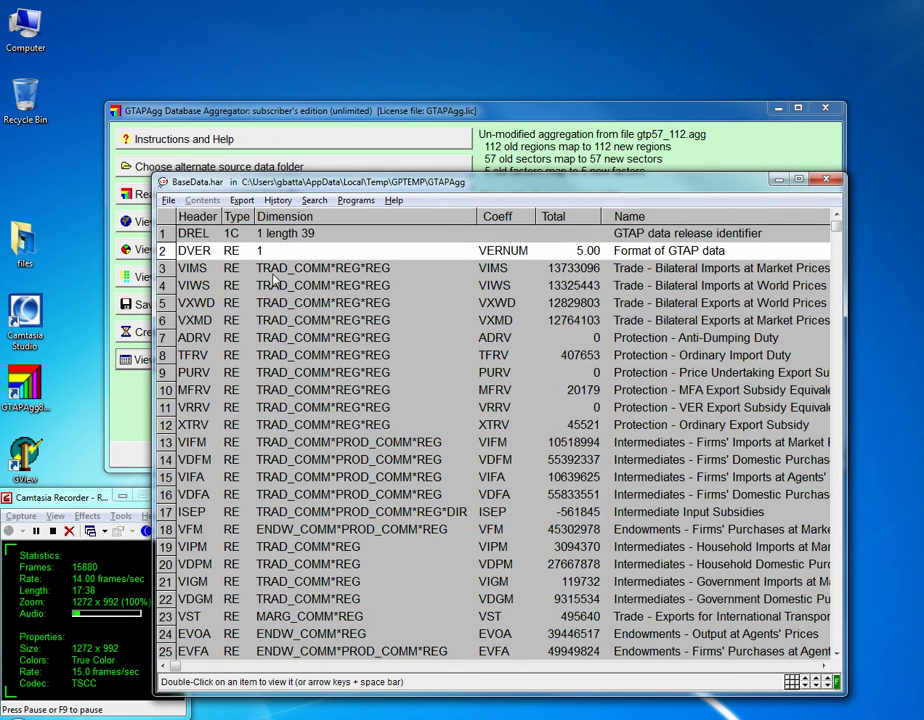
double_click(270, 268)
key(Down)
key(Down)
key(Down)
key(Down)
key(Down)
key(Down)
key(Down)
key(Down)
key(Down)
key(Down)
key(Down)
key(Down)
key(Down)
key(Down)
key(Down)
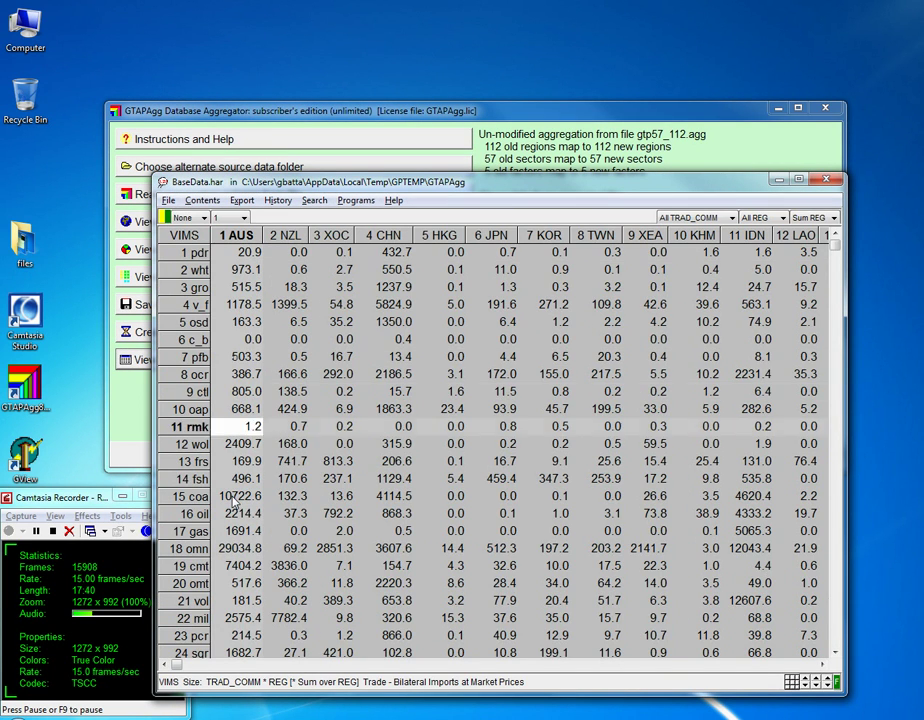
key(Down)
key(Down)
key(Down)
key(Down)
key(Down)
key(Down)
key(Down)
key(Down)
key(Down)
key(Down)
key(Down)
key(Down)
key(Down)
key(Down)
key(Down)
key(Down)
key(Down)
key(Down)
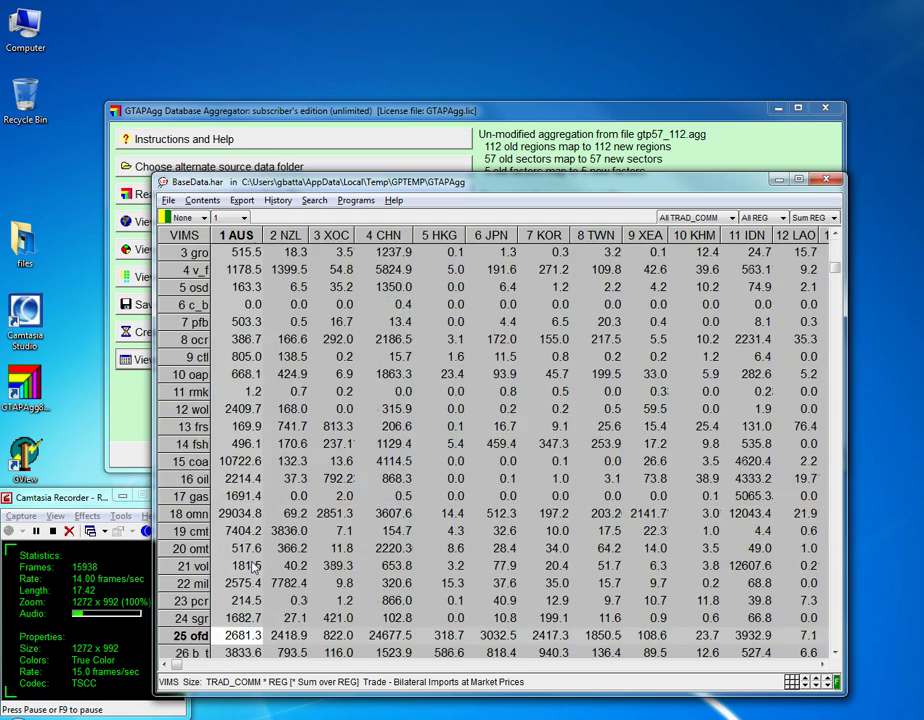
key(Down)
key(Down)
key(Down)
key(Down)
key(Down)
key(Down)
key(Down)
key(Down)
key(Down)
key(Down)
key(Down)
key(Down)
key(Down)
key(Down)
key(Down)
key(Down)
key(Down)
key(Down)
key(Down)
key(Down)
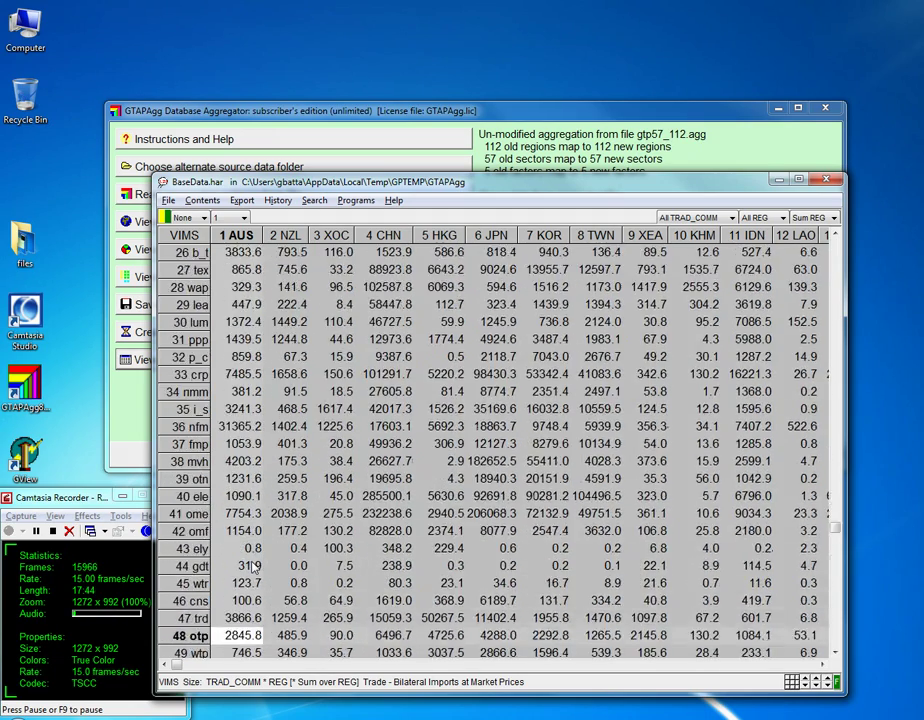
key(Page_Up)
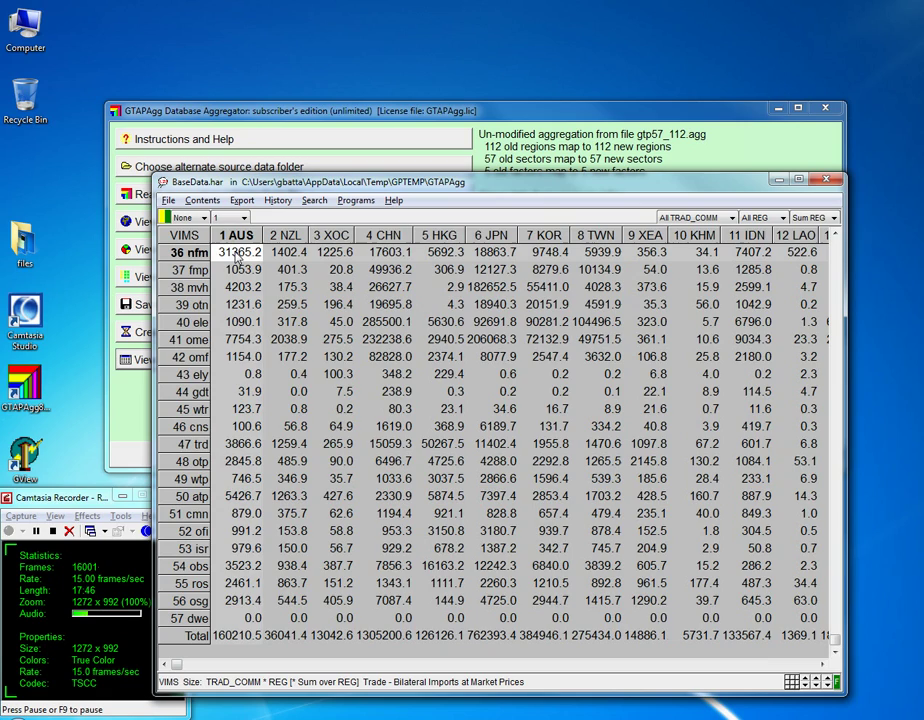
Examine the last region columns of the VIMS data up to XSC, and close BaseData.har
click(821, 664)
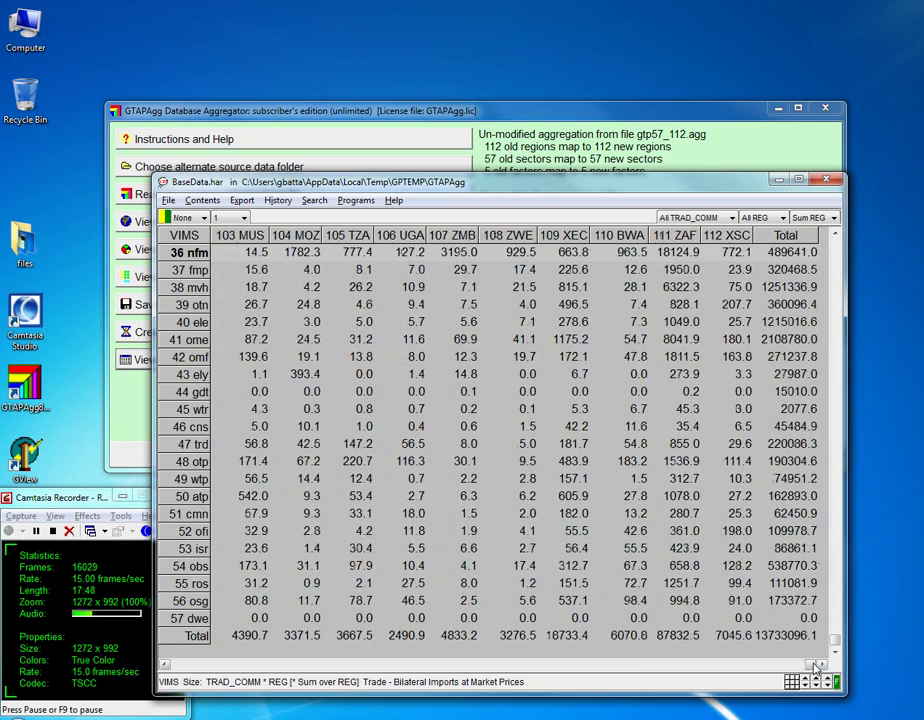
click(735, 252)
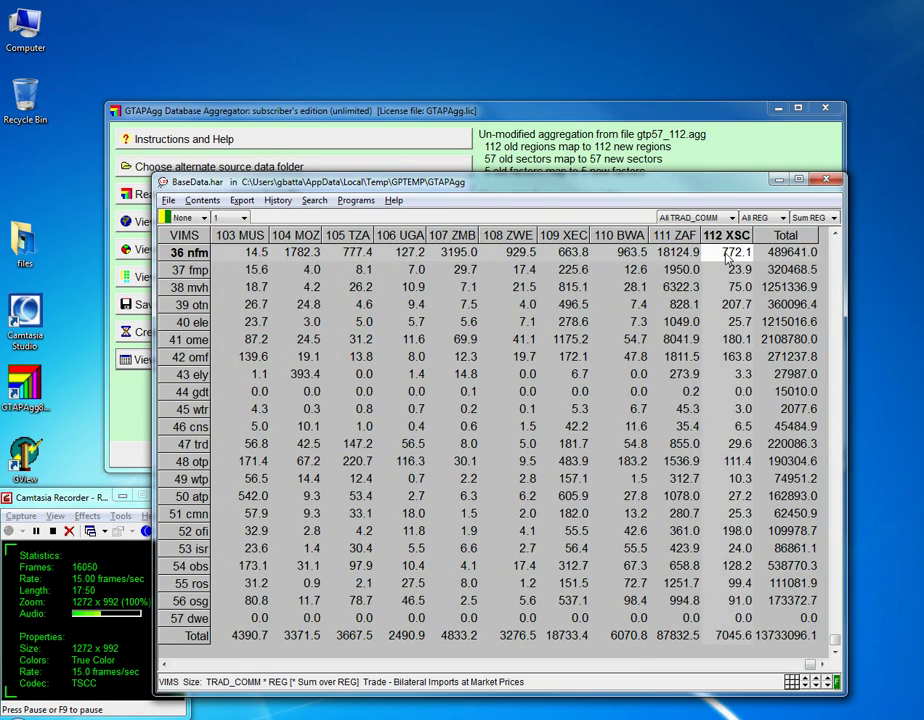
click(825, 180)
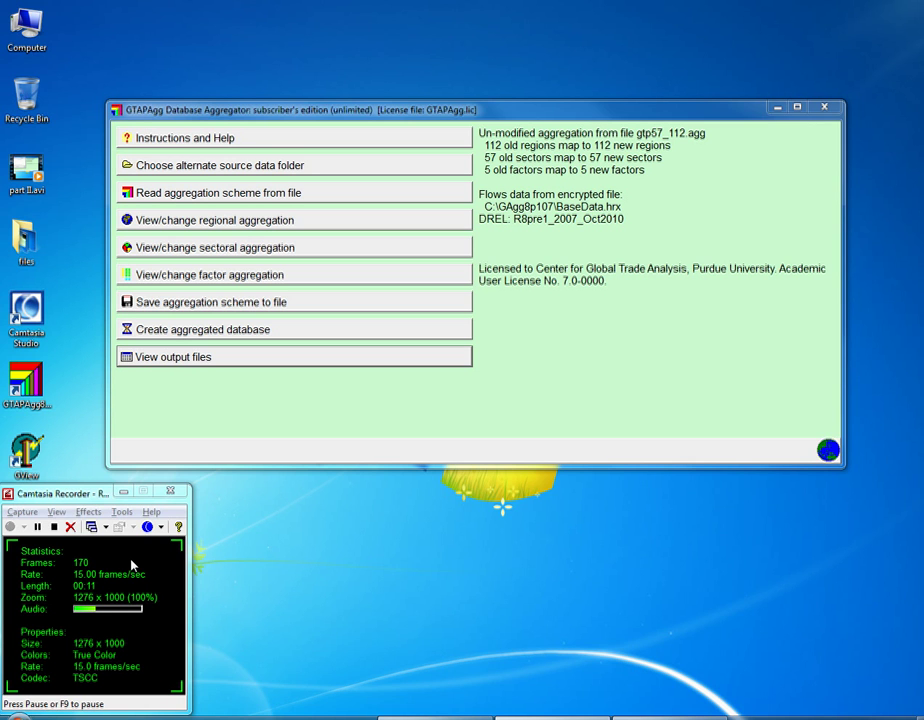
Review the regional aggregation and the sectoral aggregation mappings, leaving both unchanged
click(177, 219)
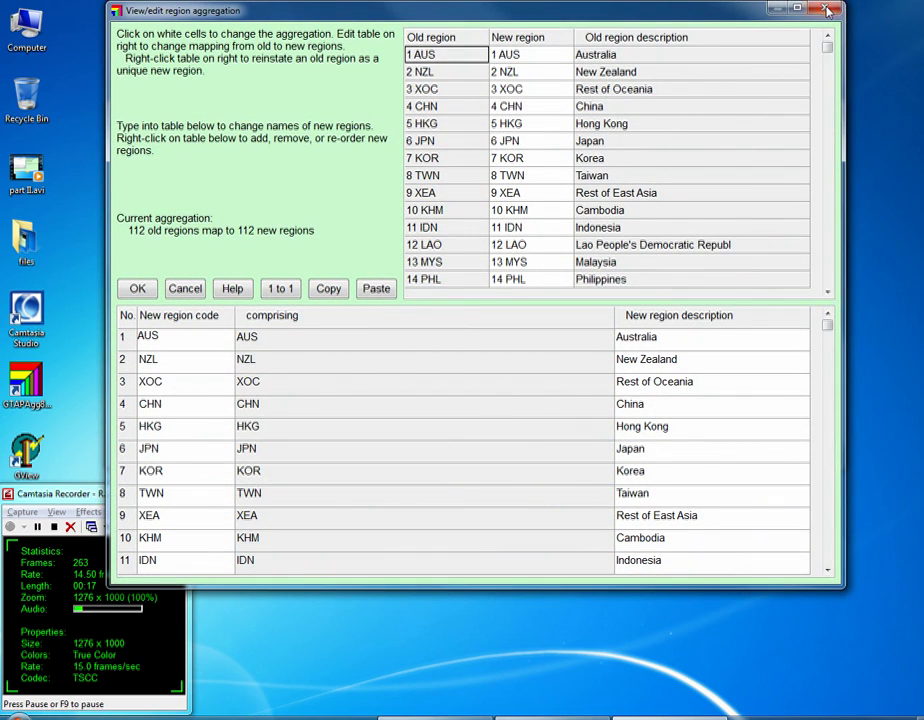
click(137, 288)
click(168, 251)
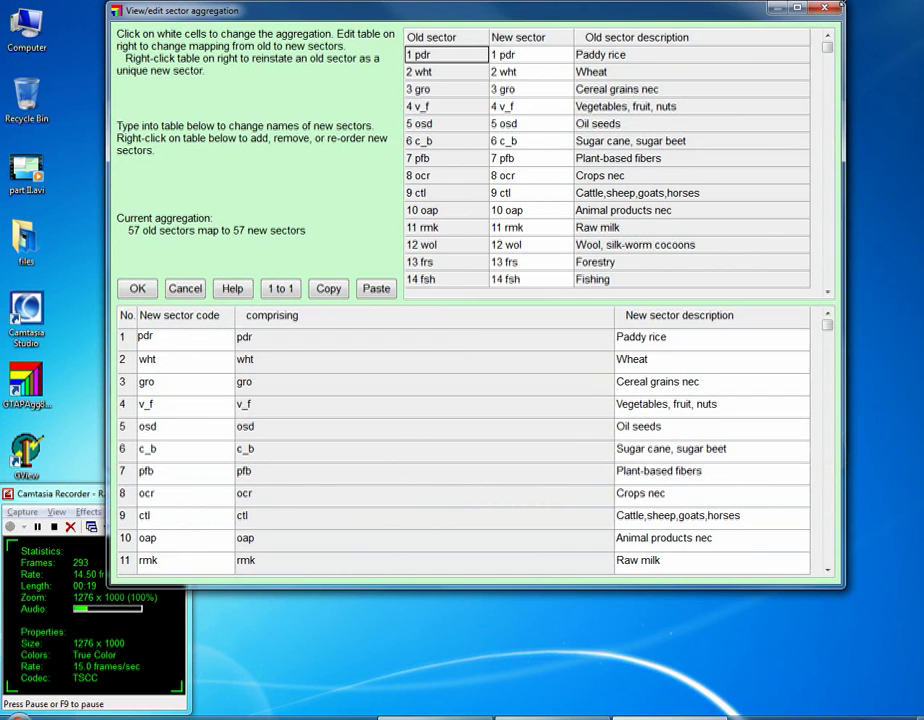
click(818, 12)
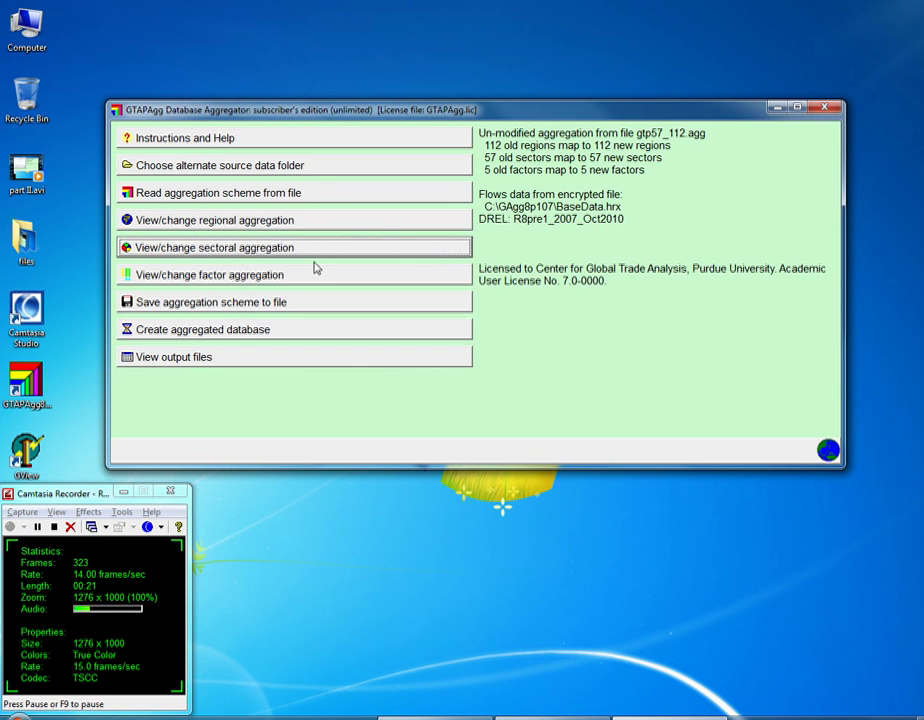
Browse the aggregation files up to the GAgg8p107 folder and open default.agg as text in a maximized Notepad window
click(288, 193)
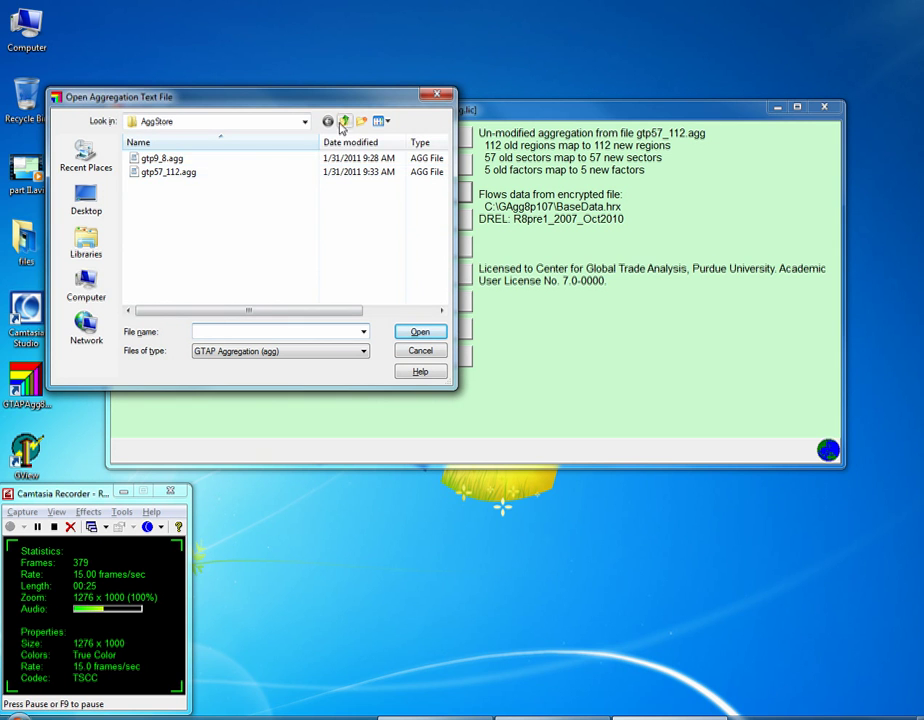
key(BackSpace)
click(178, 174)
right_click(178, 176)
mouse_move(221, 227)
click(420, 222)
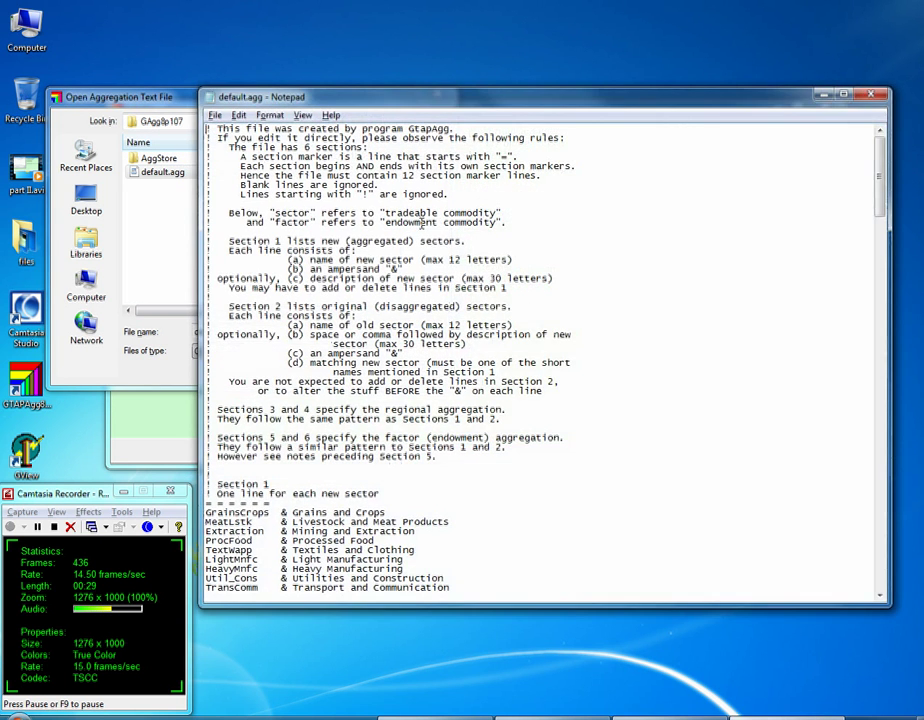
click(845, 94)
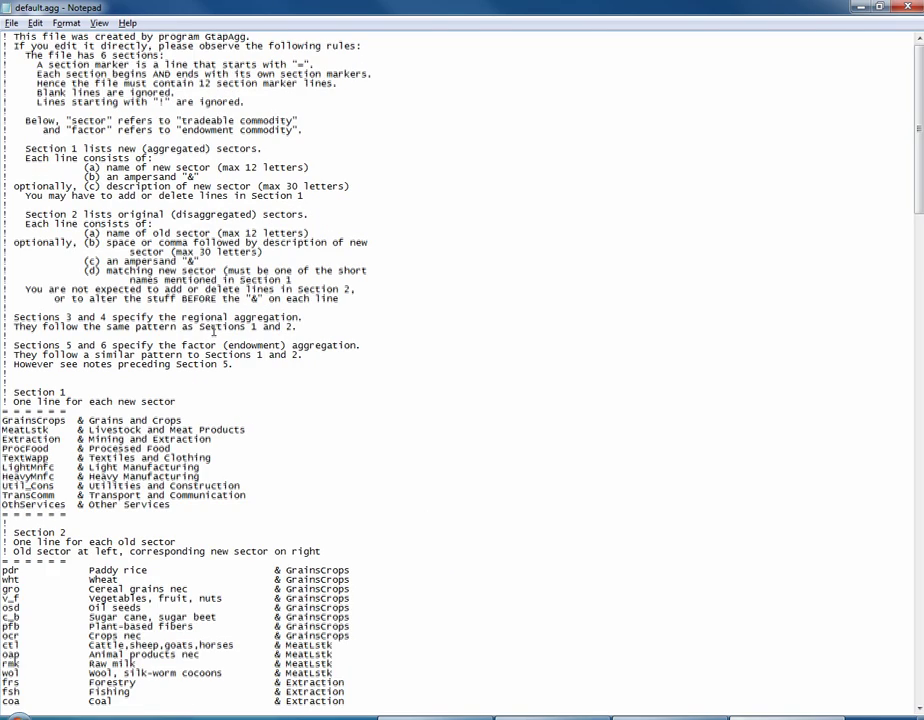
Read through the six sections of default.agg, then return to the sector lists in Sections 1 and 2
scroll(200, 355, down, 12)
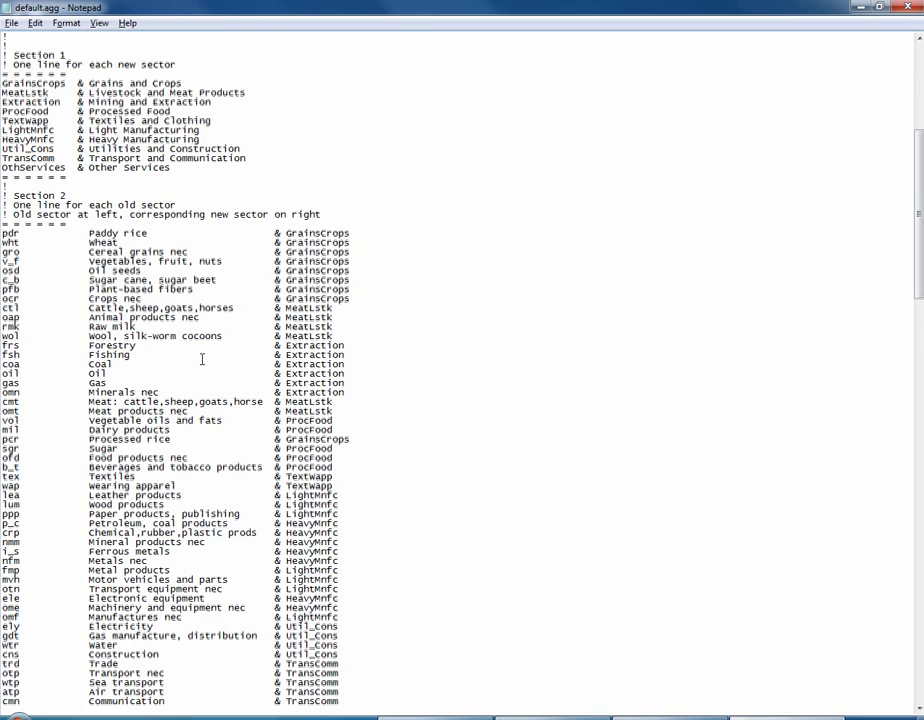
scroll(202, 359, down, 20)
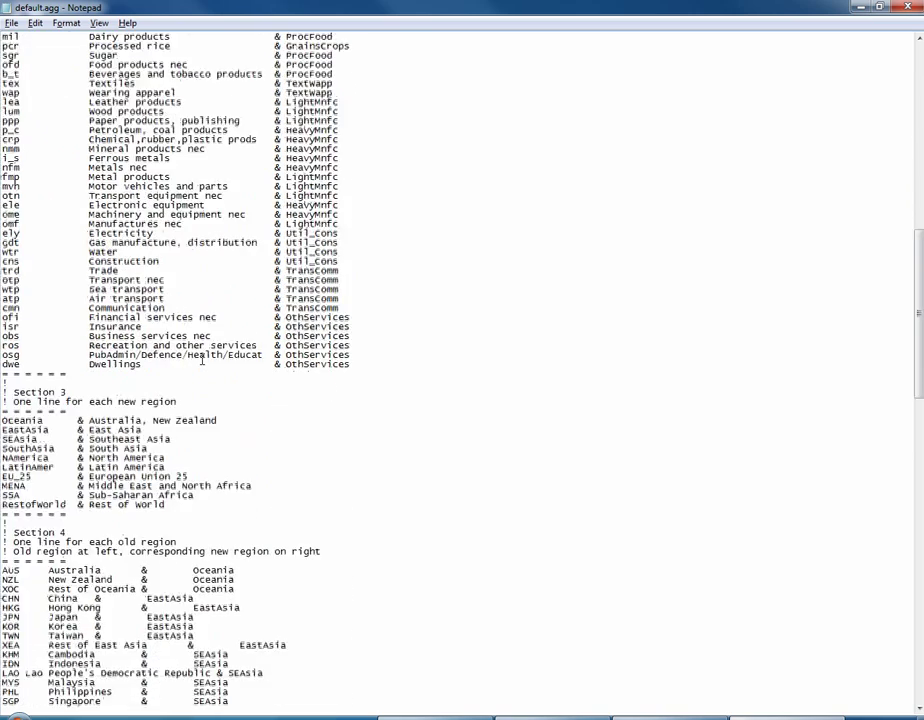
scroll(202, 359, down, 15)
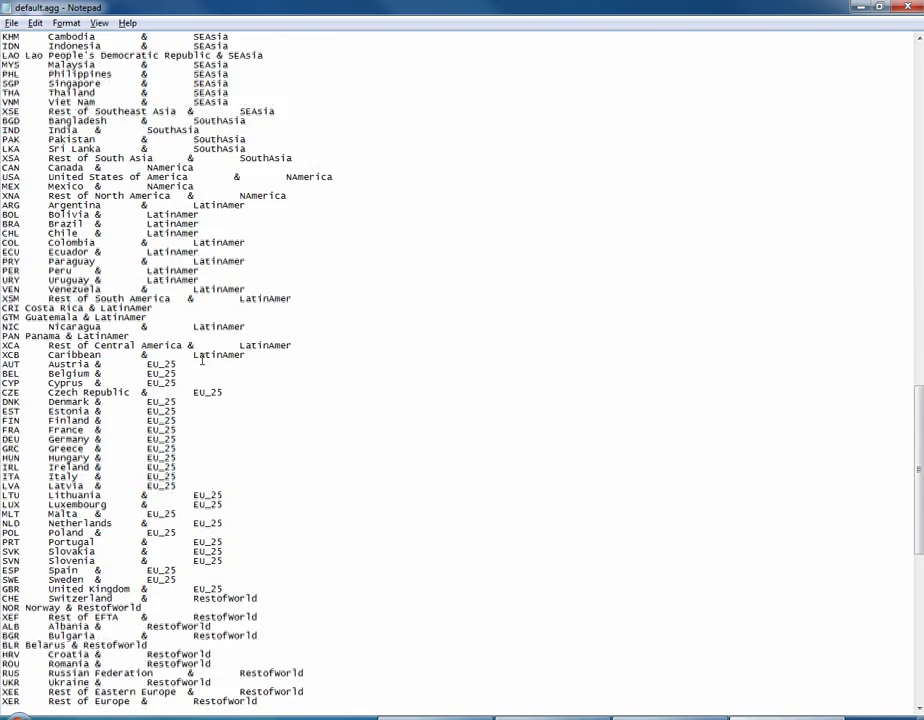
scroll(202, 359, down, 20)
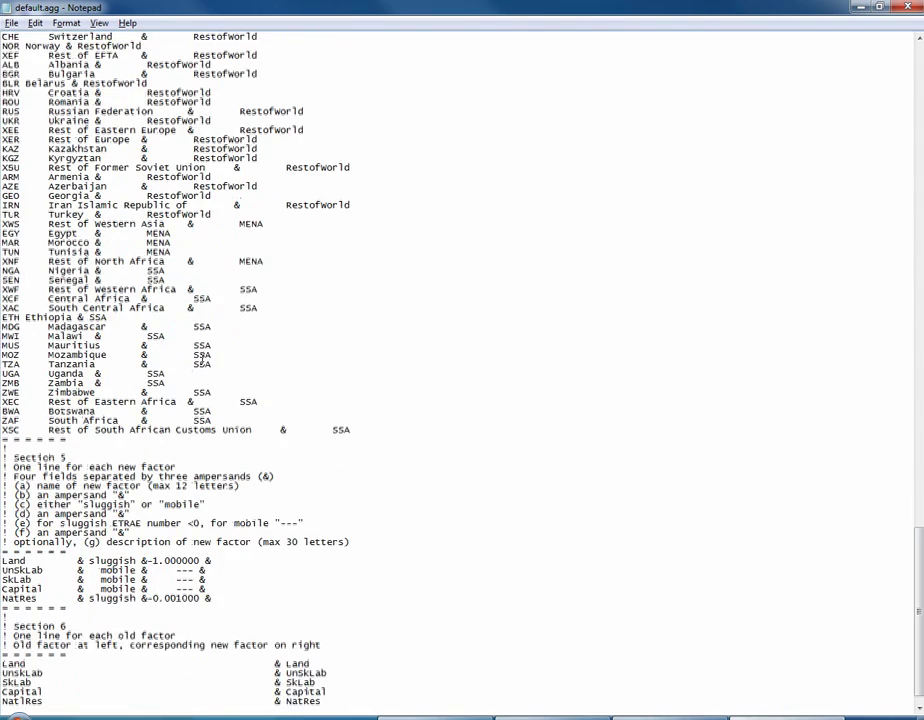
scroll(202, 359, down, 1)
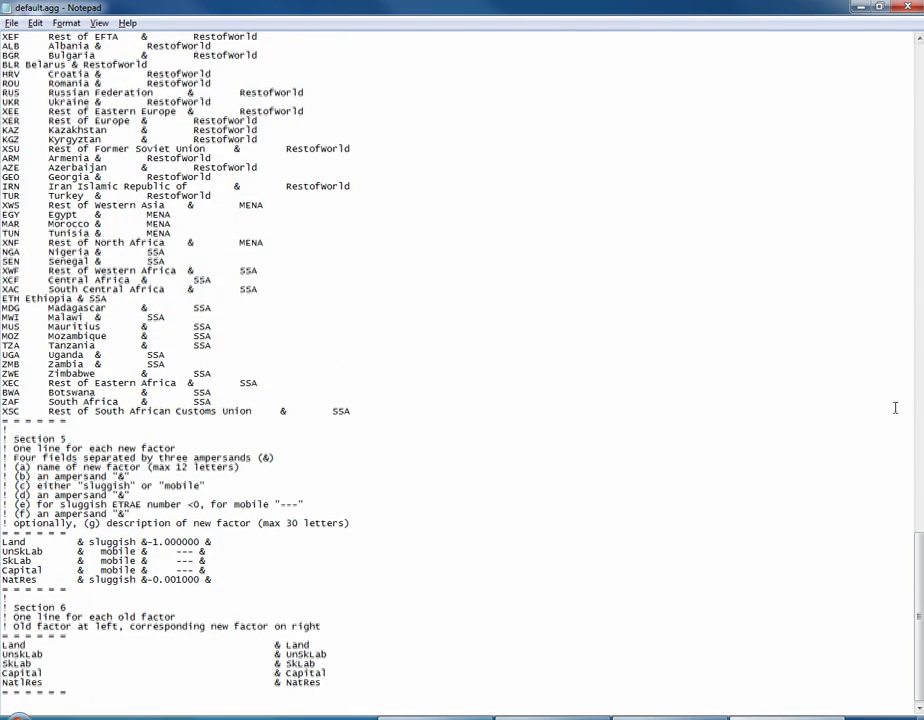
drag(918, 550, 918, 60)
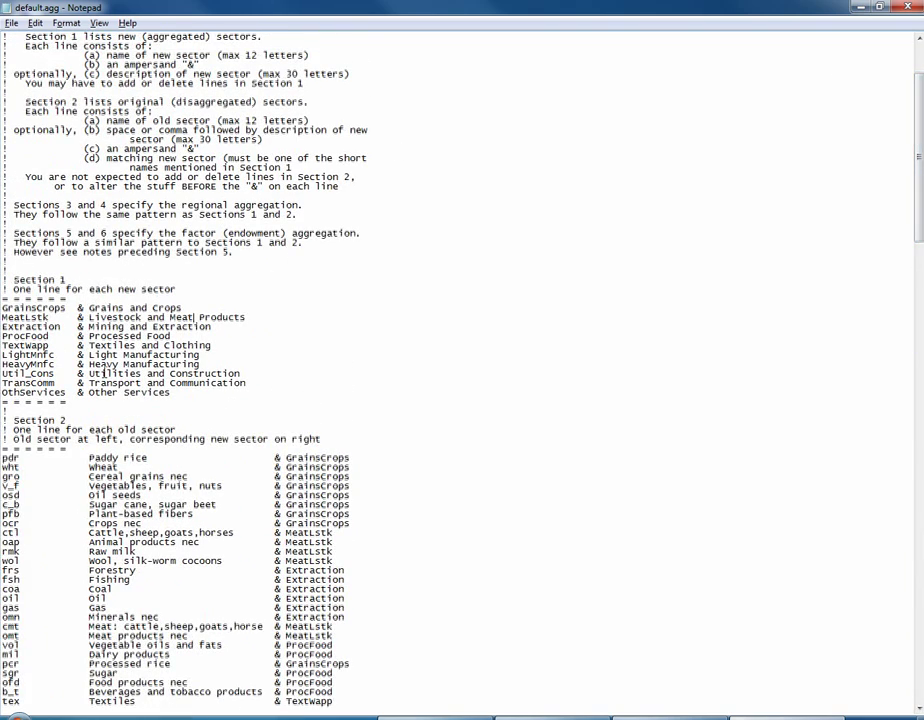
scroll(104, 373, down, 1)
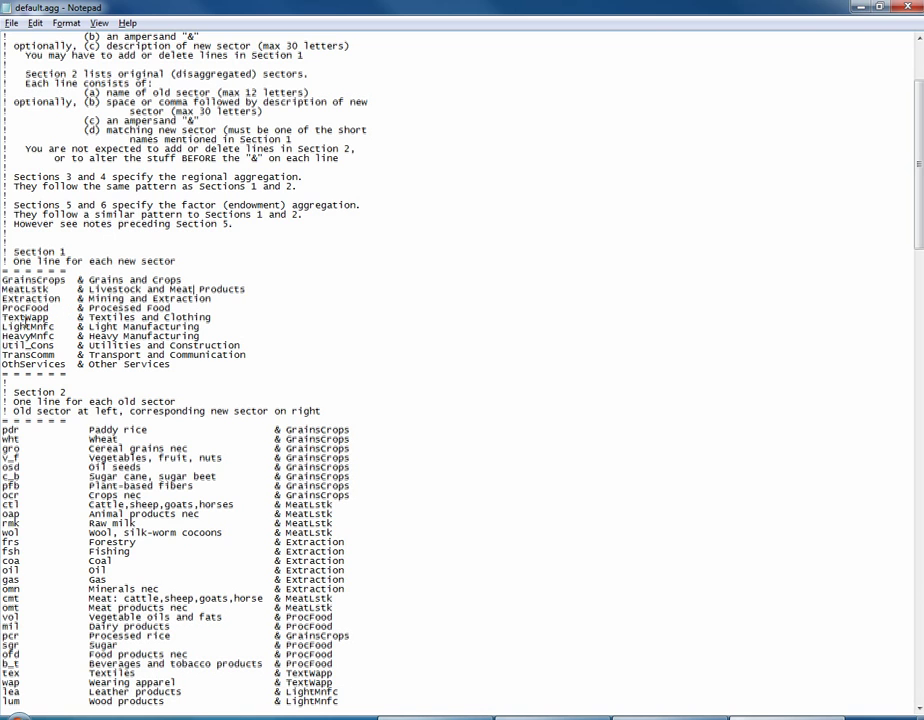
Delete the LightMnfc sector line from the new sector list in Section 1
double_click(3, 326)
drag(3, 336, 50, 337)
click(7, 336)
click(50, 336)
drag(202, 327, 2, 327)
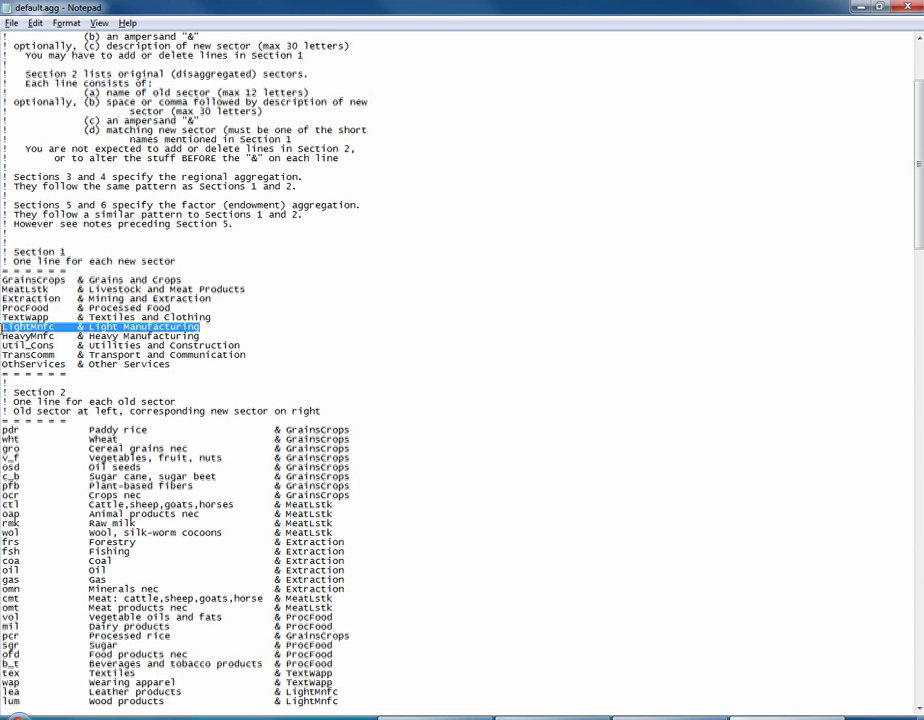
key(Delete)
key(Delete)
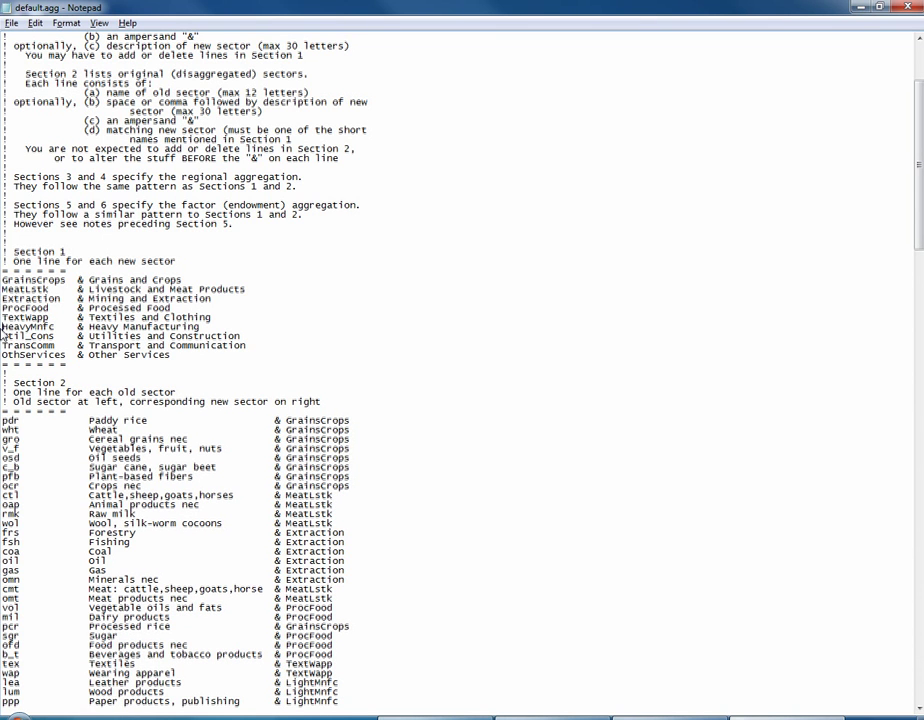
Rename the HeavyMnfc sector in Section 1 as Mnfc and change its description to All Manufacturing
shift+click(30, 326)
key(Delete)
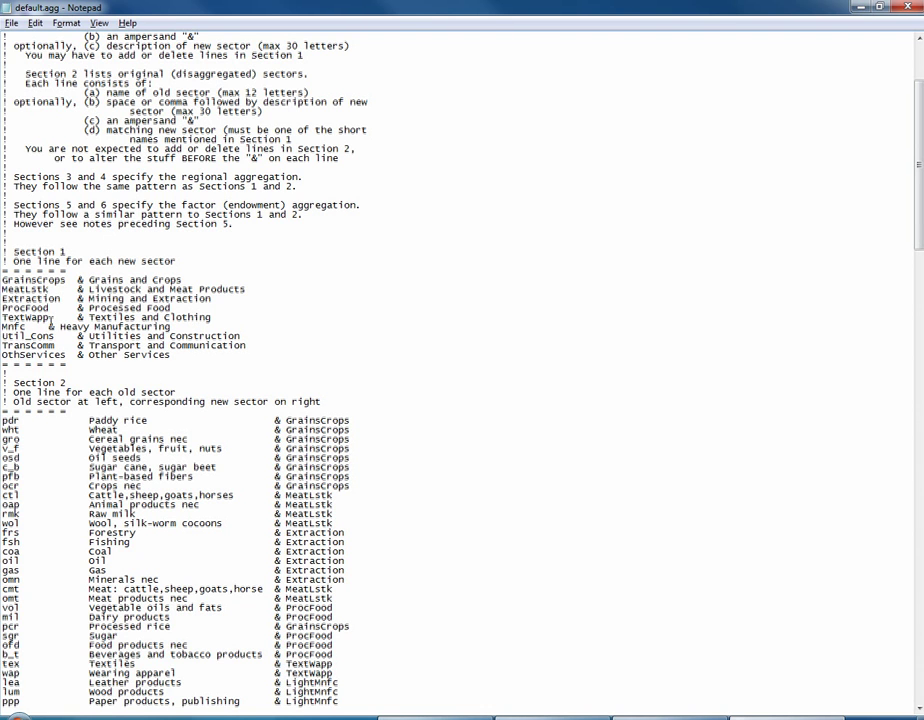
drag(61, 326, 87, 328)
text(All)
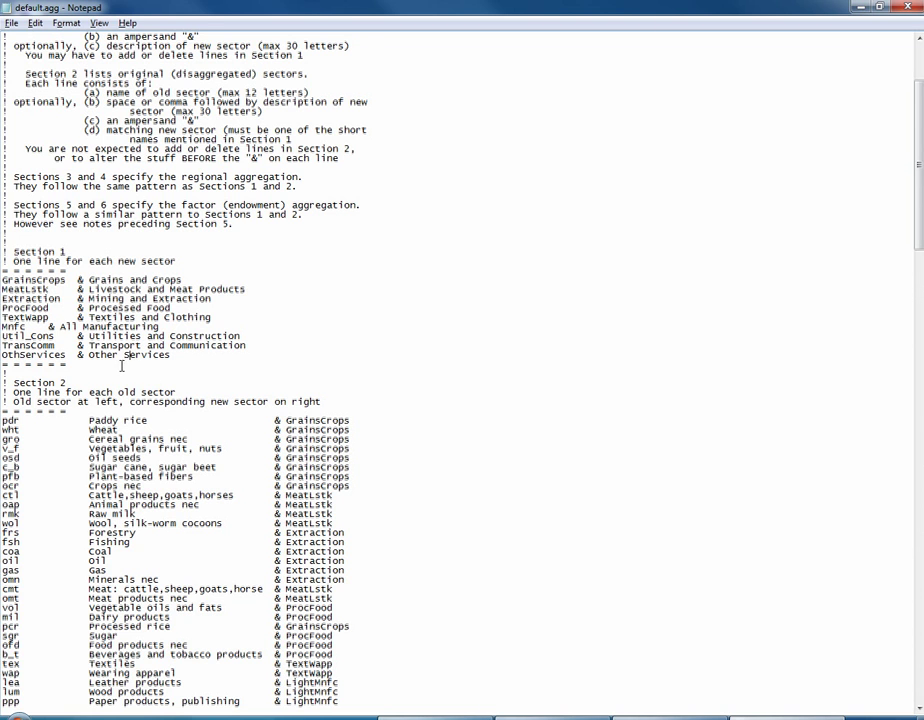
In Section 2, remap the old sectors lea, lum, ppp, p_c and crp to Mnfc
scroll(128, 359, down, 5)
scroll(121, 366, down, 4)
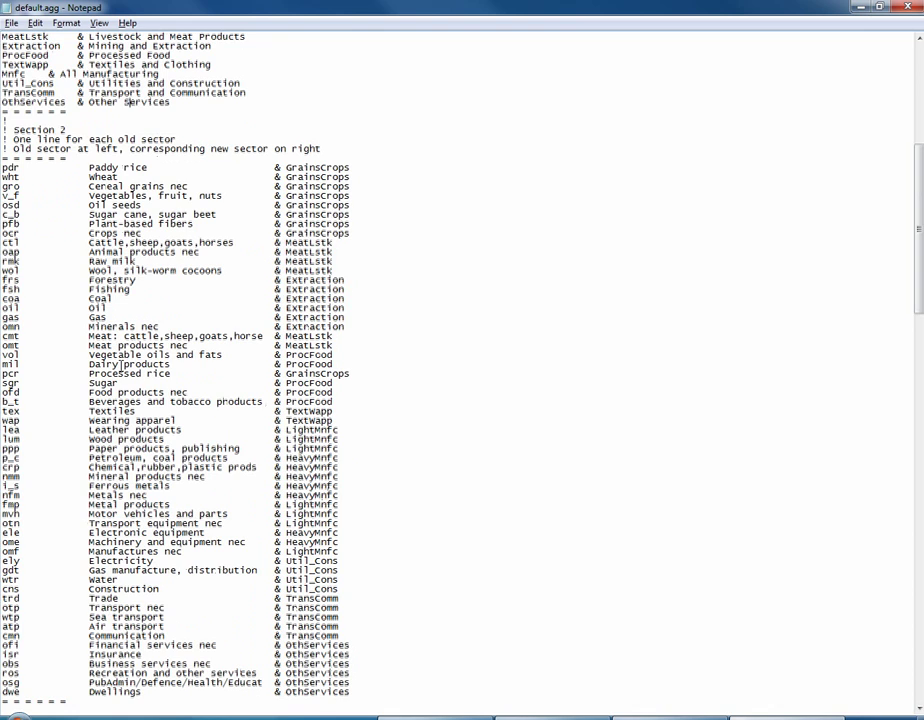
scroll(122, 366, down, 4)
scroll(121, 366, up, 3)
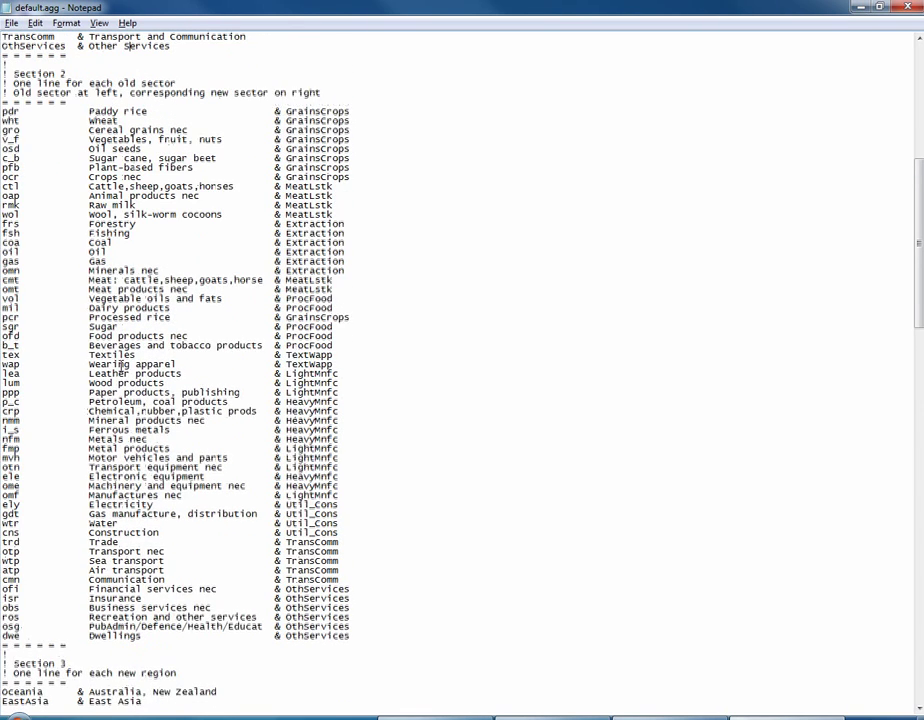
drag(37, 98, 67, 101)
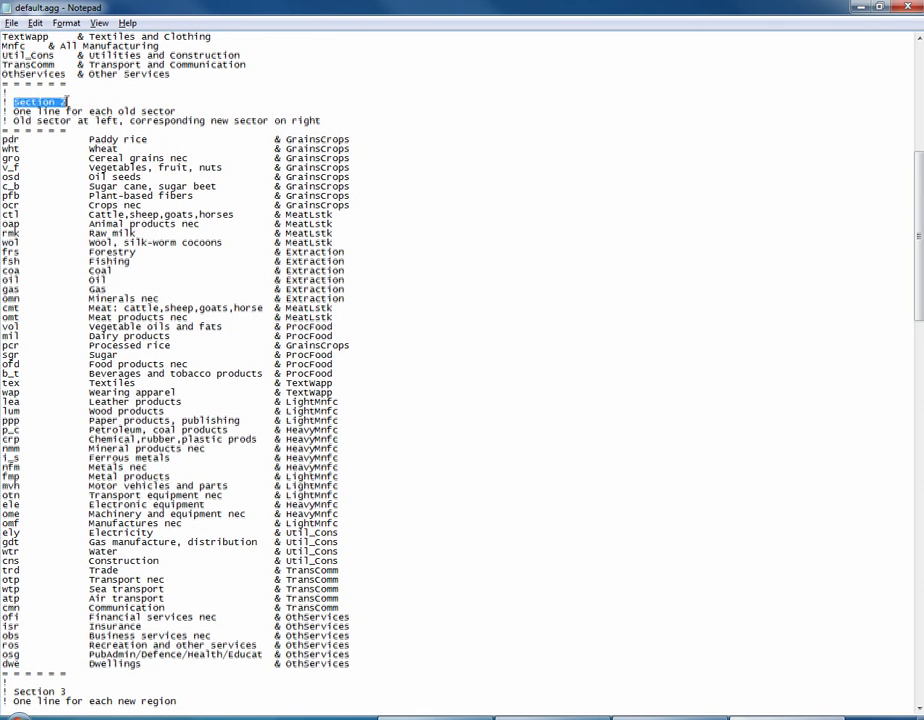
click(159, 365)
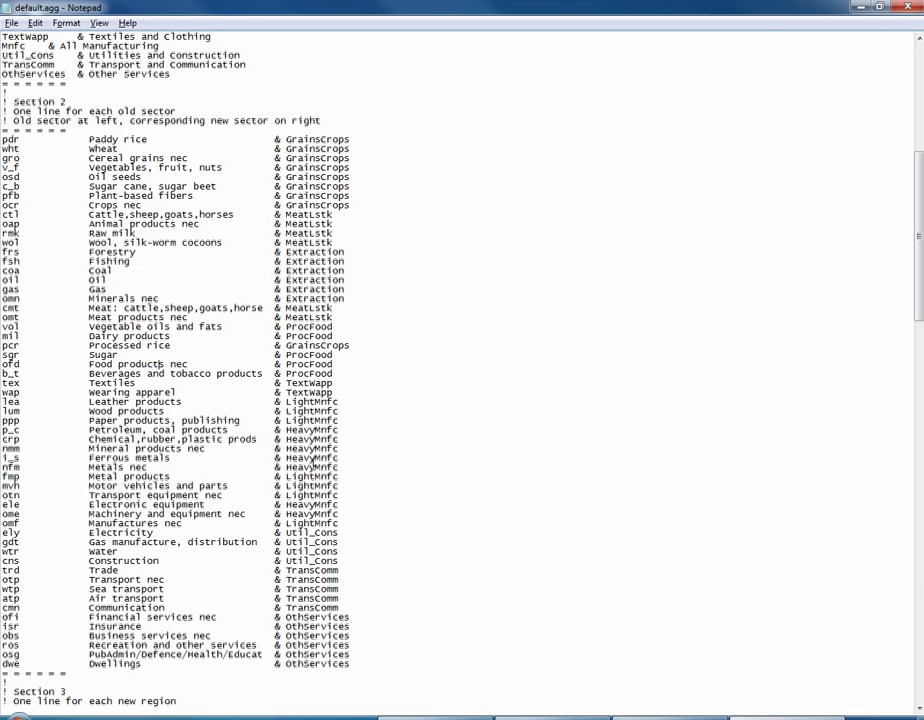
drag(246, 401, 365, 522)
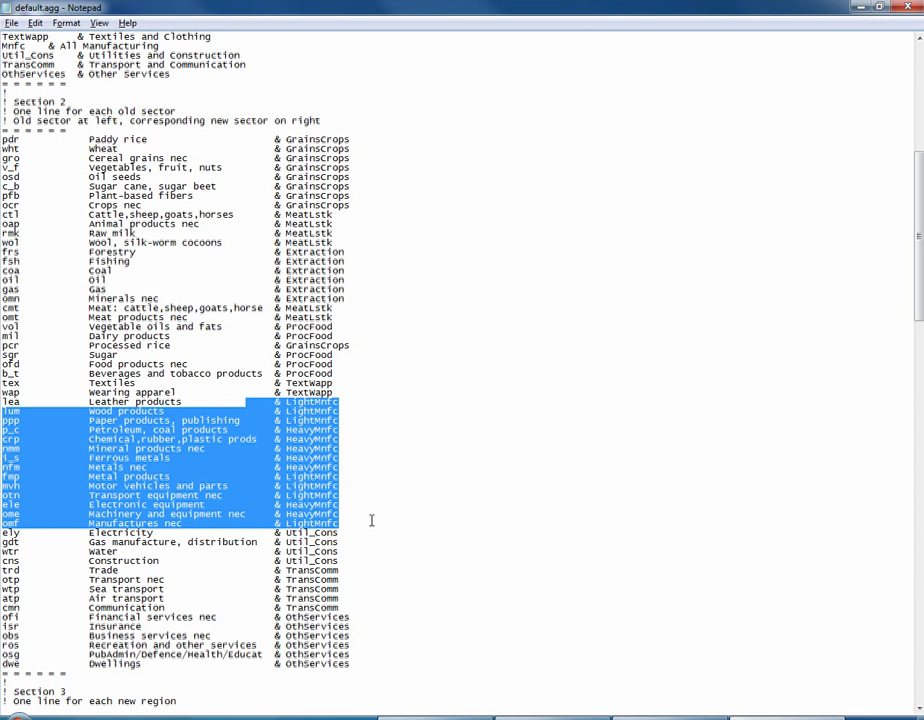
click(371, 520)
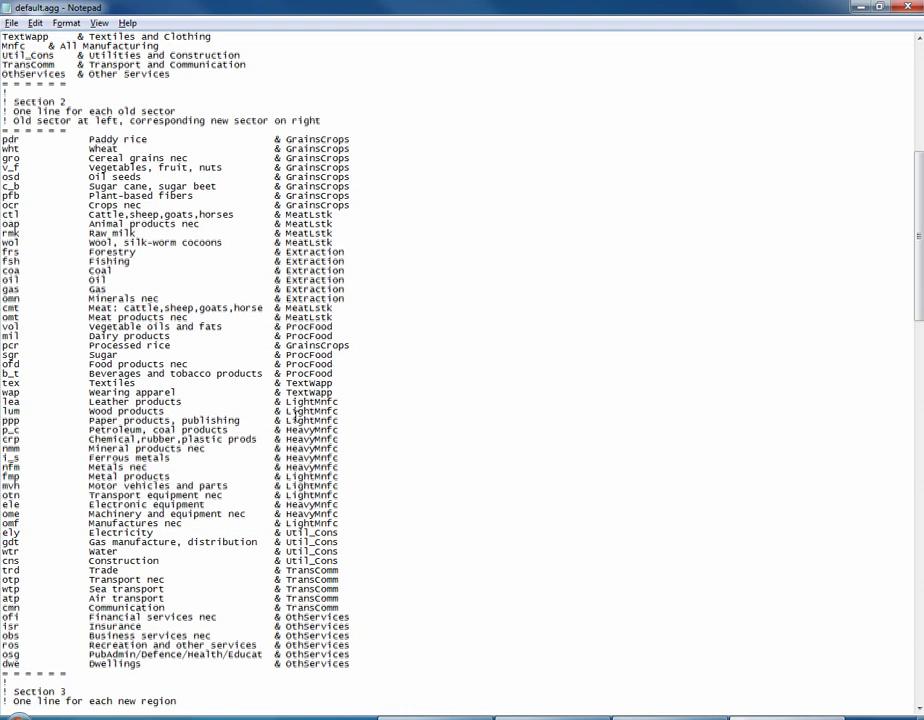
drag(277, 403, 316, 439)
key(BackSpace)
key(BackSpace)
key(BackSpace)
key(BackSpace)
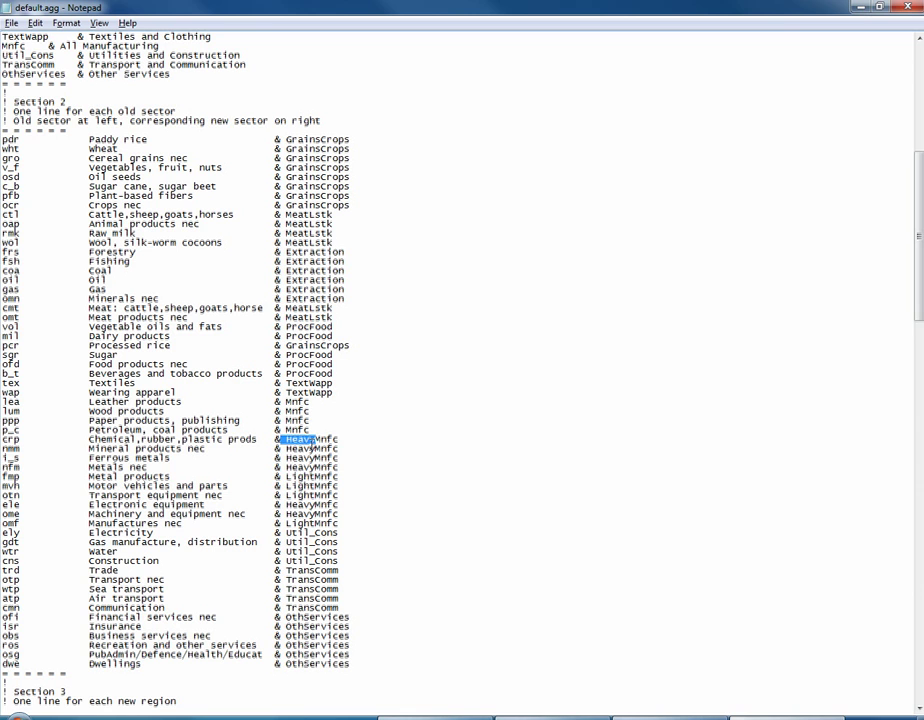
key(BackSpace)
Remap the remaining manufacturing sectors in Section 2, from nmm through omf, to Mnfc and check the edited block
drag(287, 448, 312, 522)
key(BackSpace)
key(BackSpace)
key(BackSpace)
key(BackSpace)
key(BackSpace)
key(BackSpace)
key(BackSpace)
key(BackSpace)
key(BackSpace)
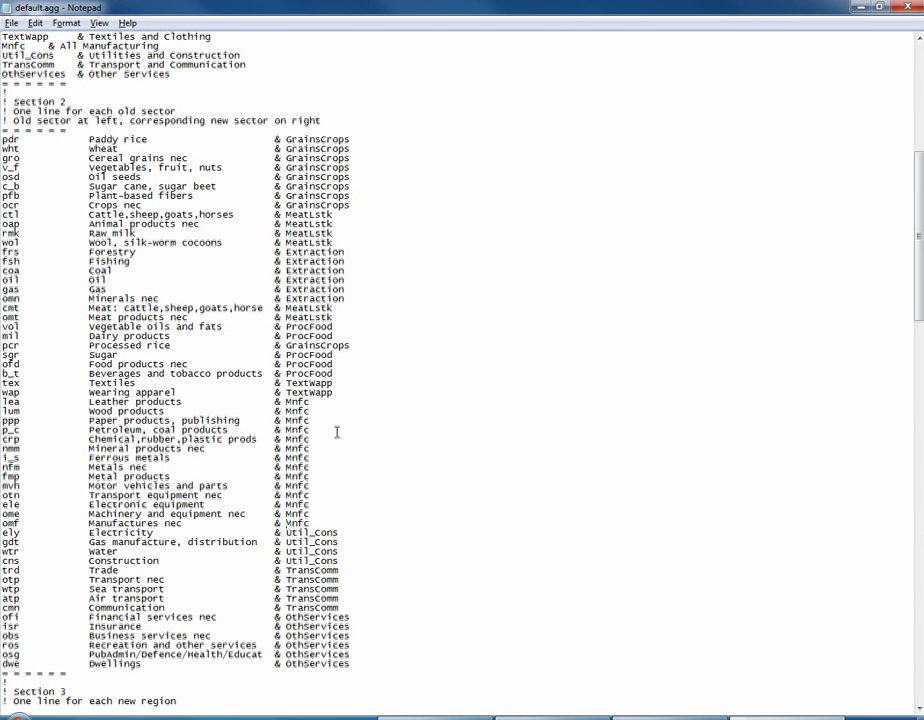
double_click(20, 430)
click(18, 487)
click(147, 477)
drag(4, 393, 331, 525)
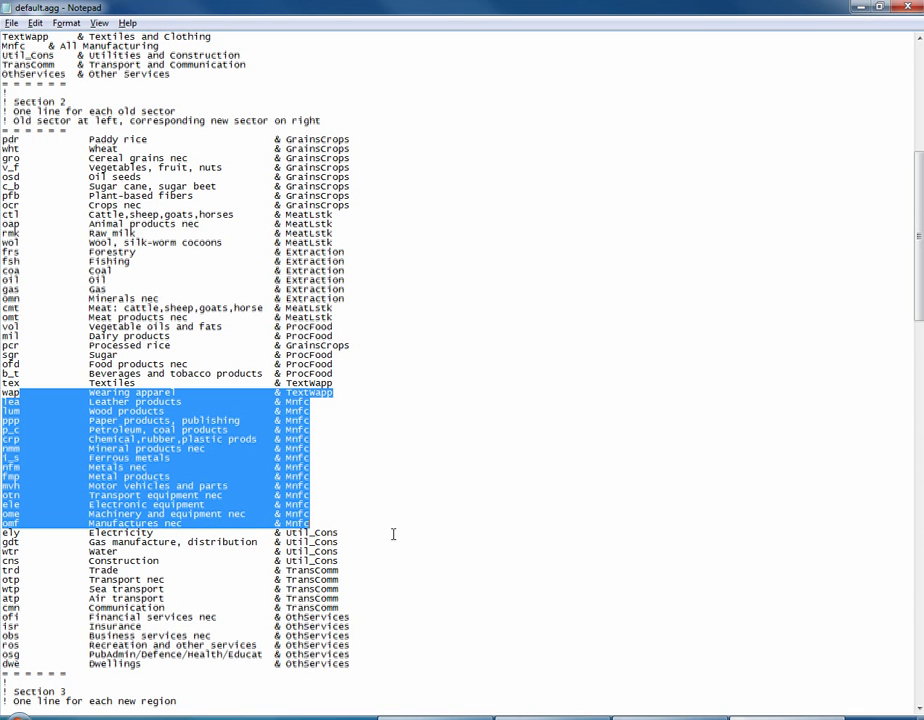
click(321, 520)
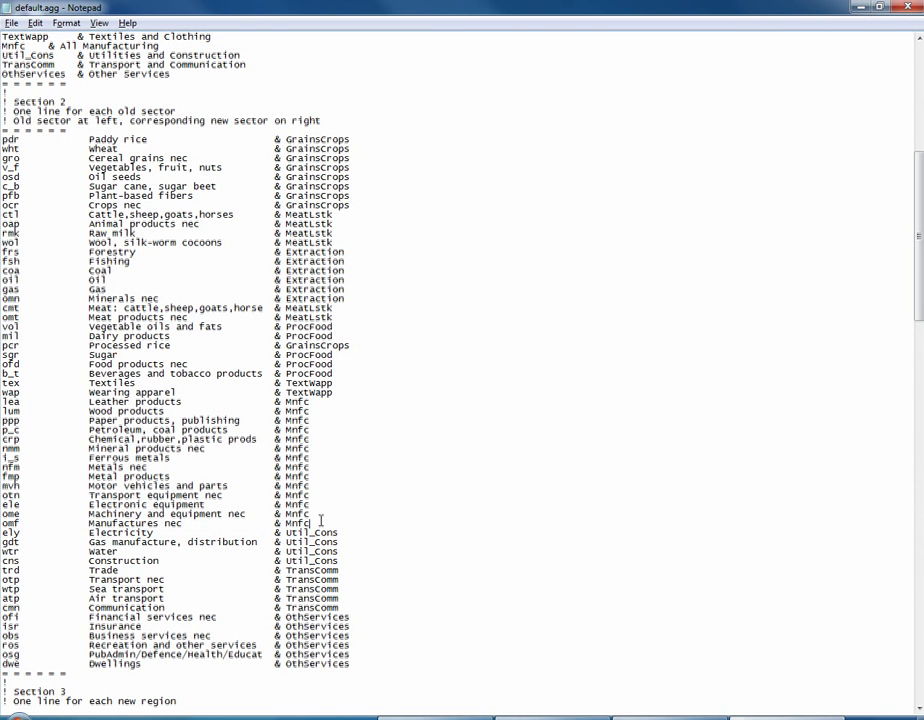
In Section 3, rename the EastAsia region as Asia and delete the SEAsia and SouthAsia lines
scroll(321, 520, down, 12)
click(165, 467)
scroll(113, 473, down, 5)
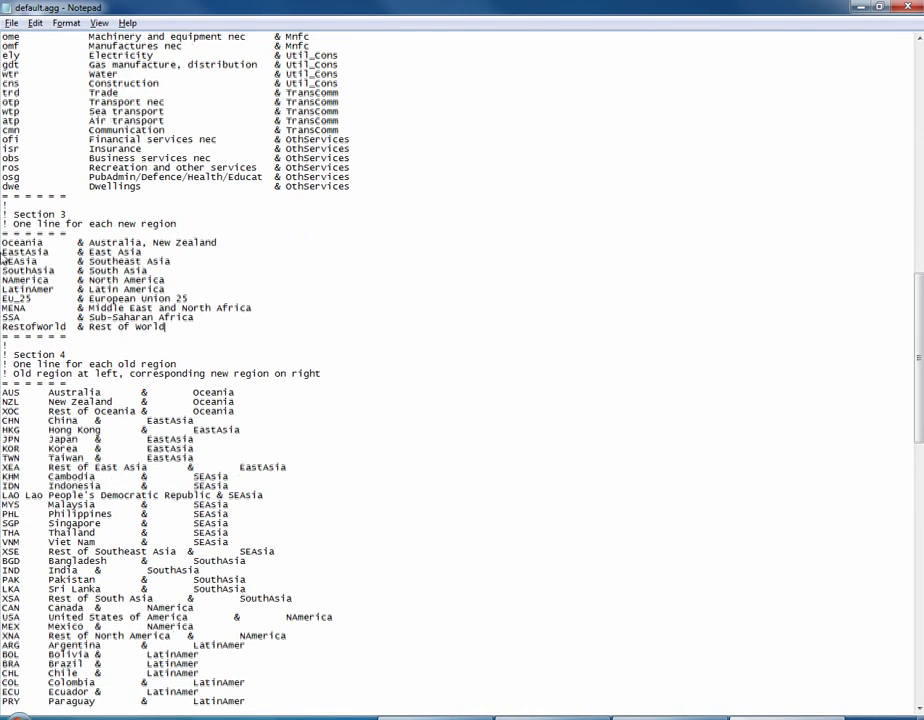
drag(14, 215, 66, 216)
click(66, 216)
drag(3, 252, 21, 251)
key(Delete)
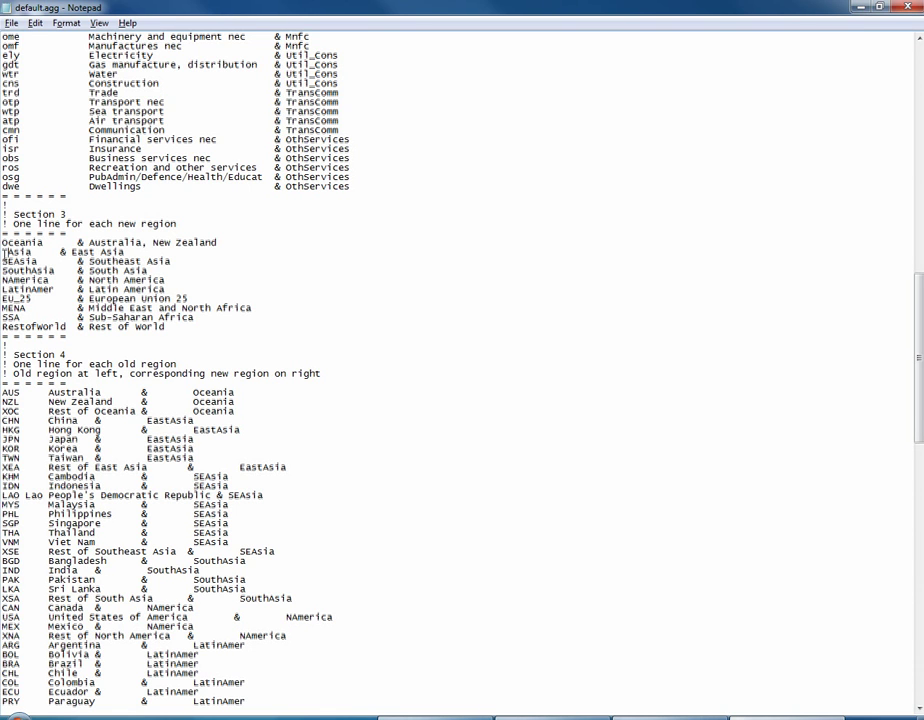
drag(3, 257, 156, 270)
key(Delete)
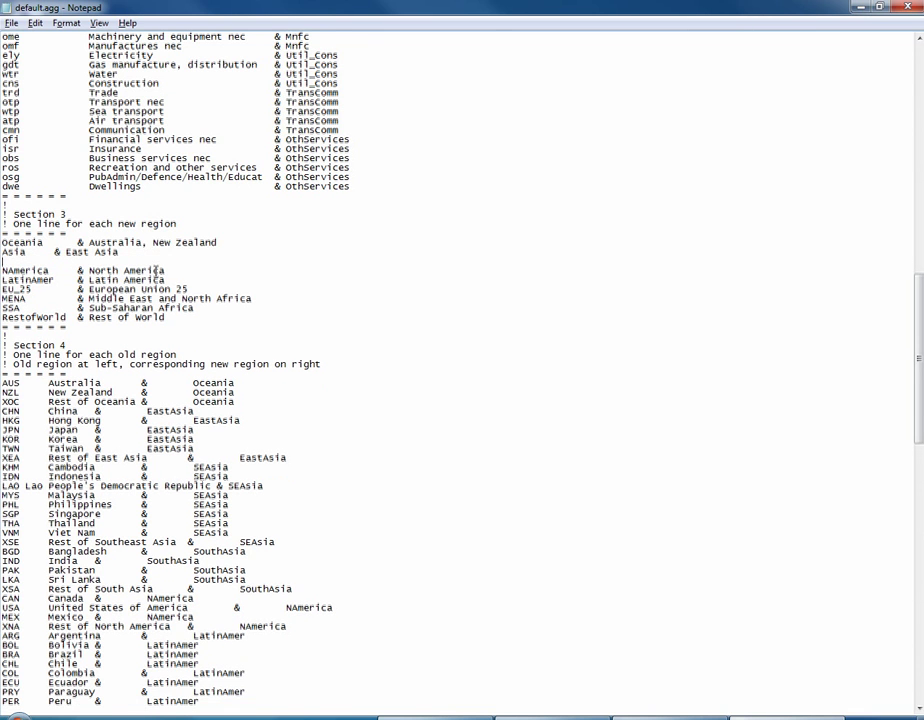
key(Delete)
Change the description of the Asia region in Section 3 to All of Asia
click(65, 251)
text(All of )
text(Asia)
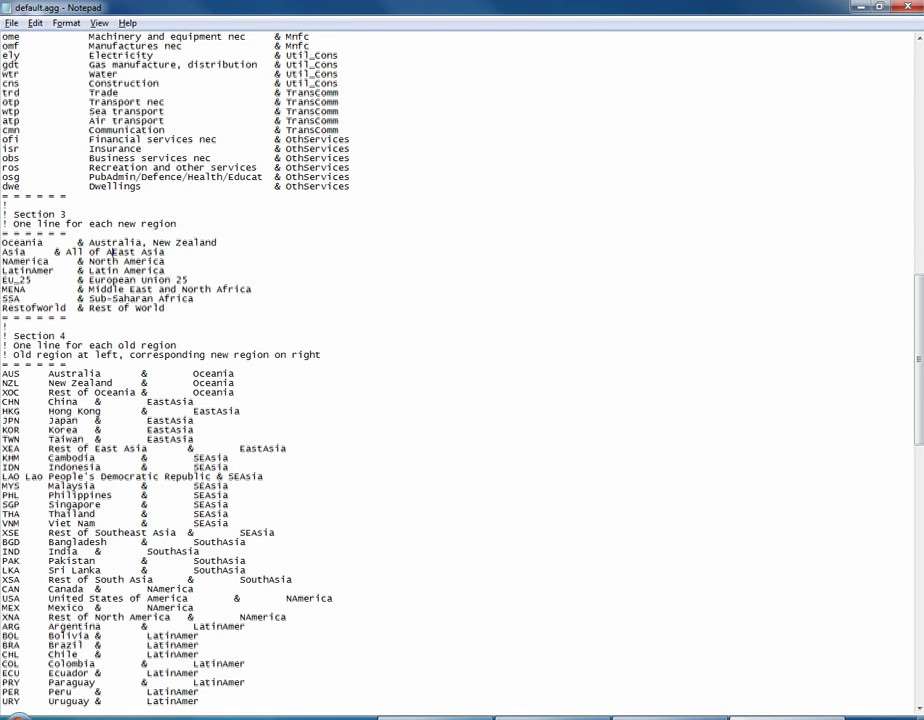
key(Delete)
key(Delete)
key(Delete)
key(Delete)
key(Delete)
key(Delete)
key(Delete)
key(Delete)
key(Delete)
key(Delete)
key(Return)
In Section 4, remap China, Hong Kong, Japan, Korea, Taiwan and Rest of East Asia to Asia
click(128, 289)
scroll(115, 336, down, 4)
drag(147, 289, 218, 302)
key(Delete)
key(Delete)
drag(147, 308, 171, 314)
key(Delete)
key(Delete)
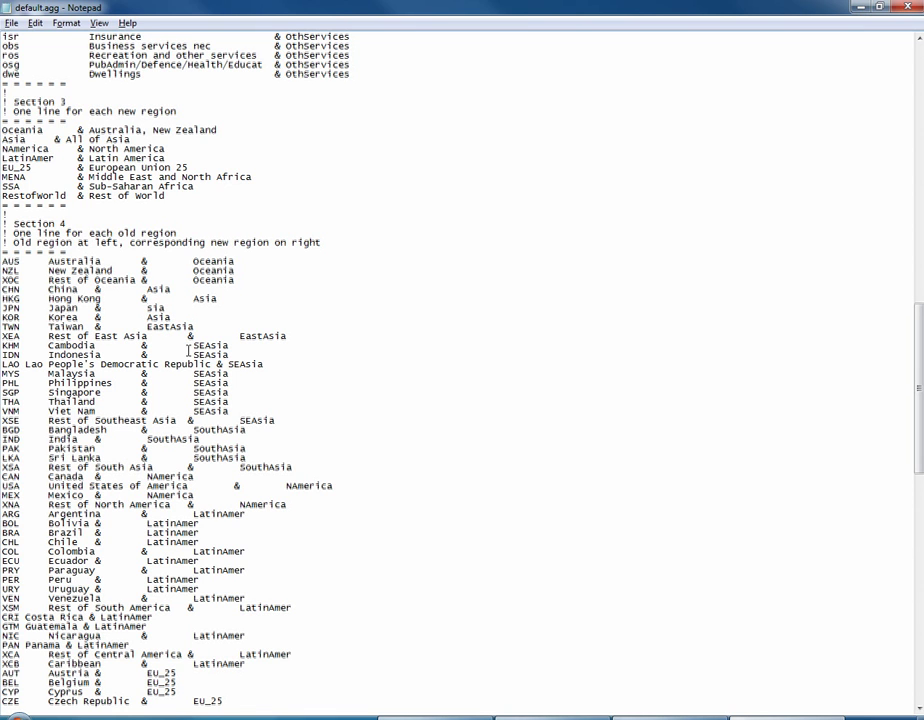
text(A)
drag(147, 326, 170, 327)
key(Delete)
drag(241, 336, 262, 337)
key(Delete)
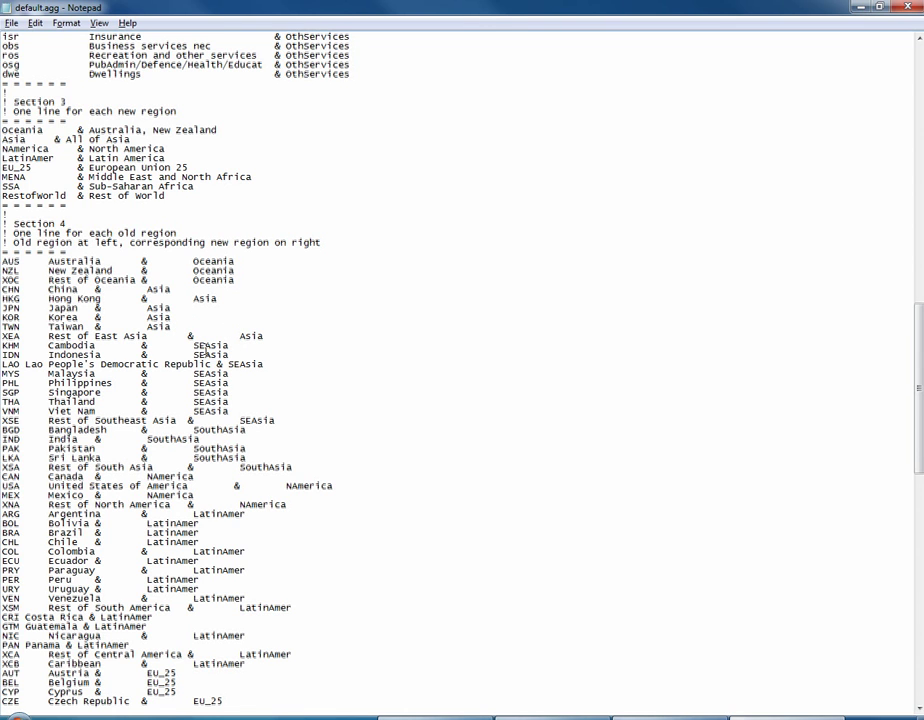
Remap the Southeast Asian countries in Section 4, from Cambodia through Viet Nam, to Asia
mouse_move(193, 345)
mouse_down()
mouse_move(205, 345)
mouse_move(194, 355)
mouse_up()
key(Delete)
key(Delete)
drag(228, 364, 205, 411)
key(Delete)
key(Delete)
key(Delete)
key(Delete)
key(Delete)
key(Delete)
Remap Rest of Southeast Asia and the South Asian rows through XSA to Asia, and check the whole Asia block
drag(2, 420, 267, 465)
click(250, 421)
key(Delete)
key(Delete)
key(Delete)
key(Delete)
key(Delete)
key(Delete)
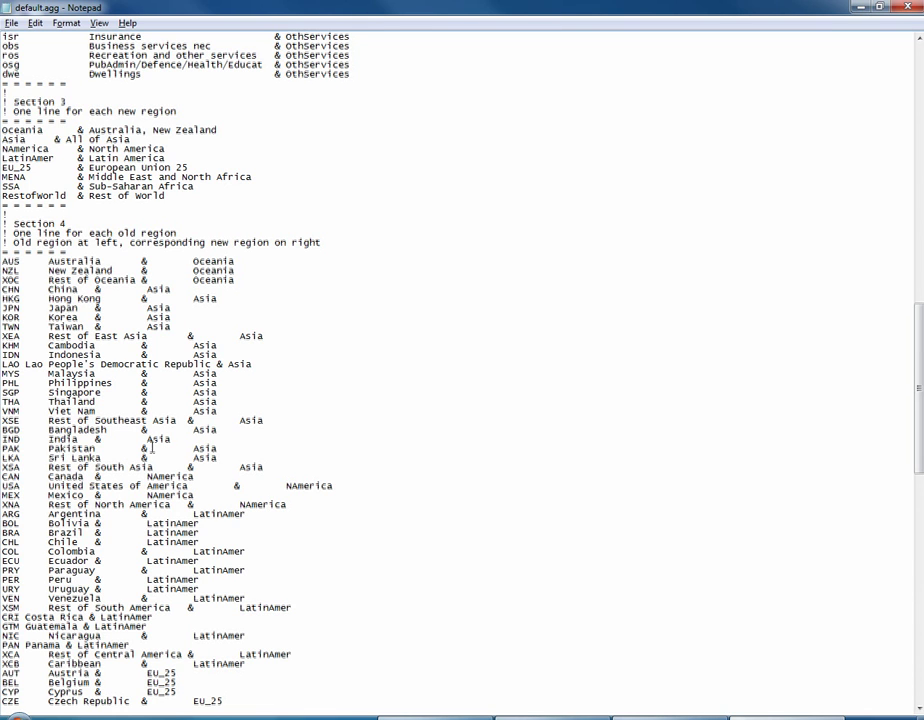
drag(263, 467, 3, 289)
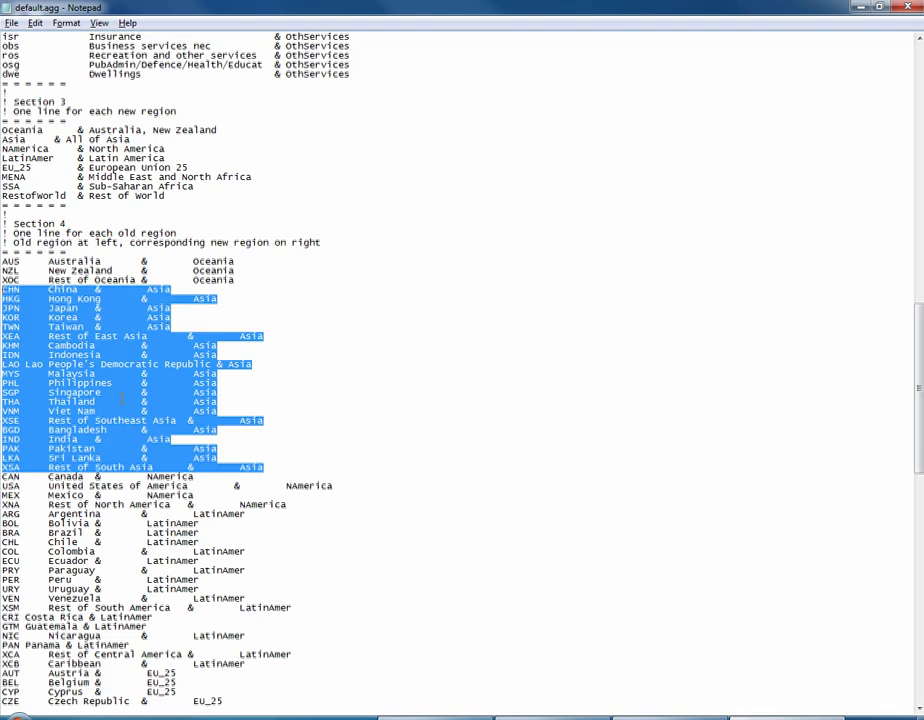
click(234, 428)
Delete the UnSkLab factor line from the new factor list in Section 5
scroll(177, 436, down, 15)
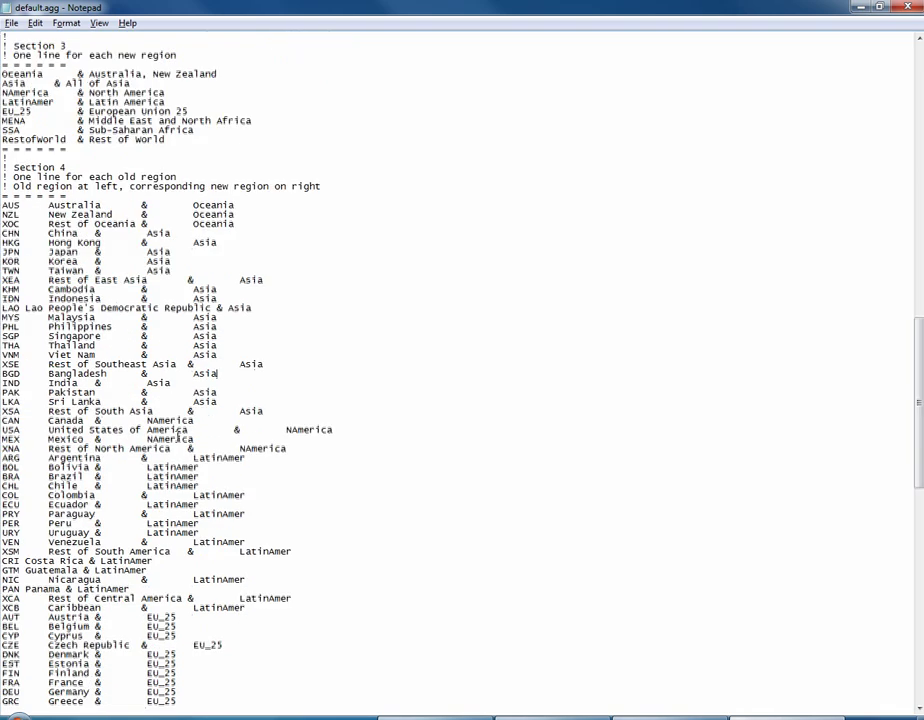
scroll(177, 436, down, 6)
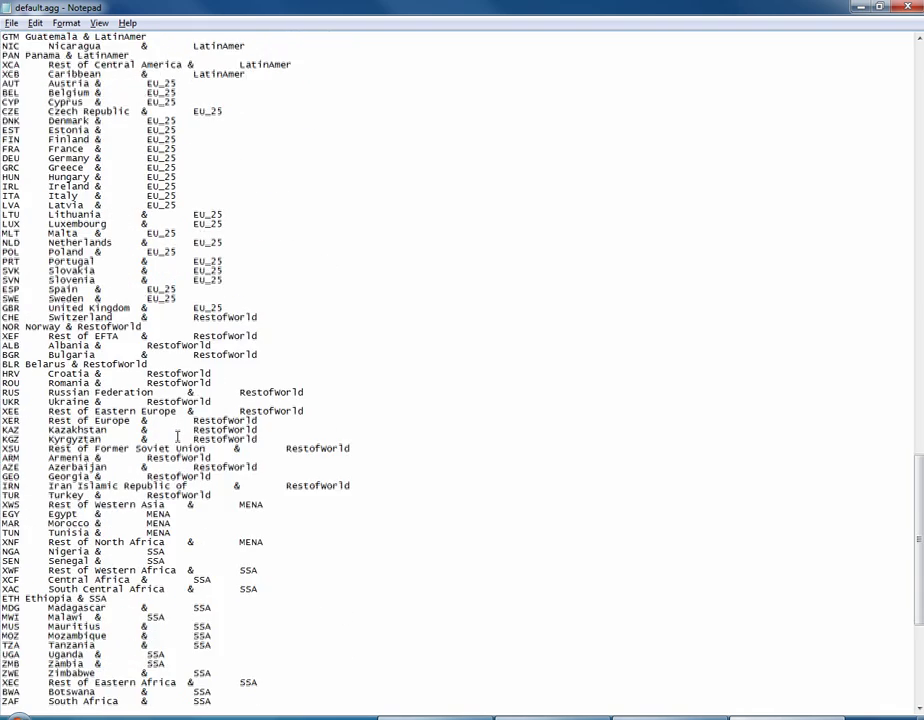
scroll(177, 436, down, 11)
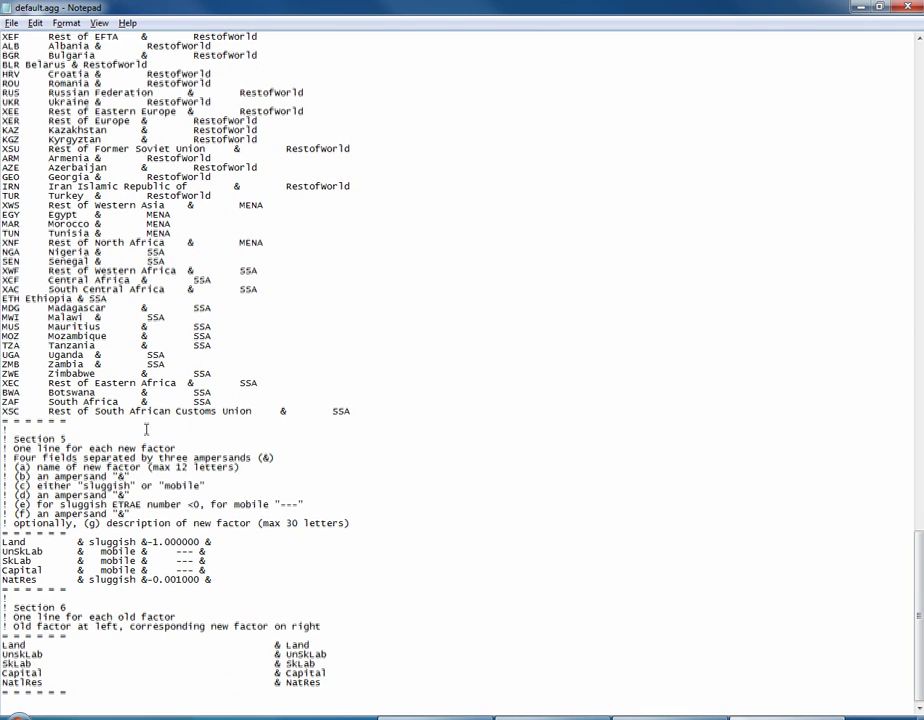
drag(78, 438, 3, 438)
click(135, 451)
drag(3, 550, 247, 553)
key(Delete)
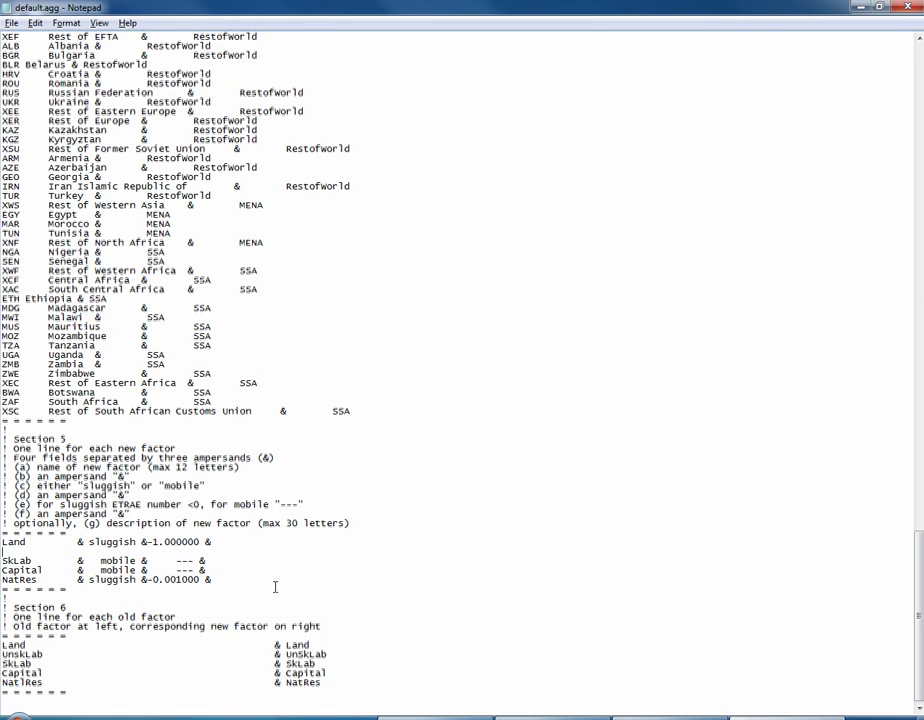
key(Delete)
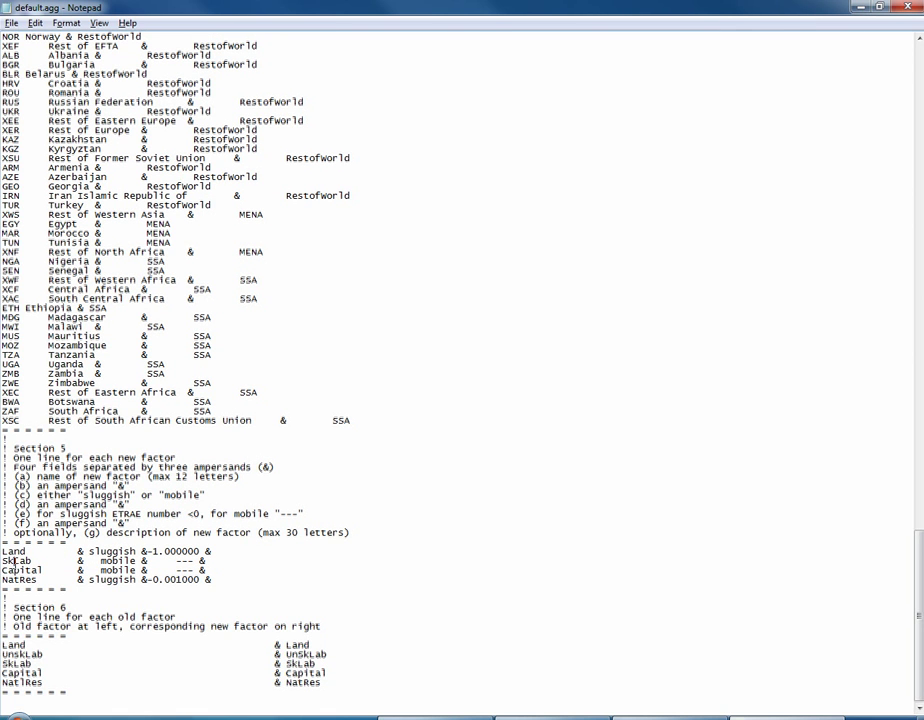
Rename the SkLab factor in Section 5 as Labbor, keeping its mobile setting
click(3, 561)
key(Delete)
key(Delete)
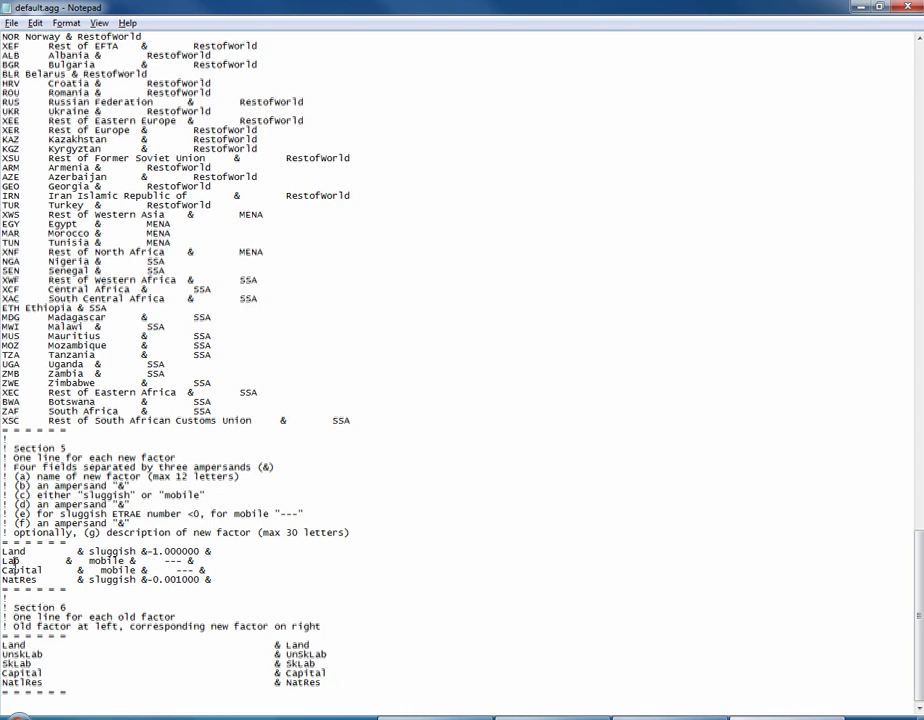
text(bor)
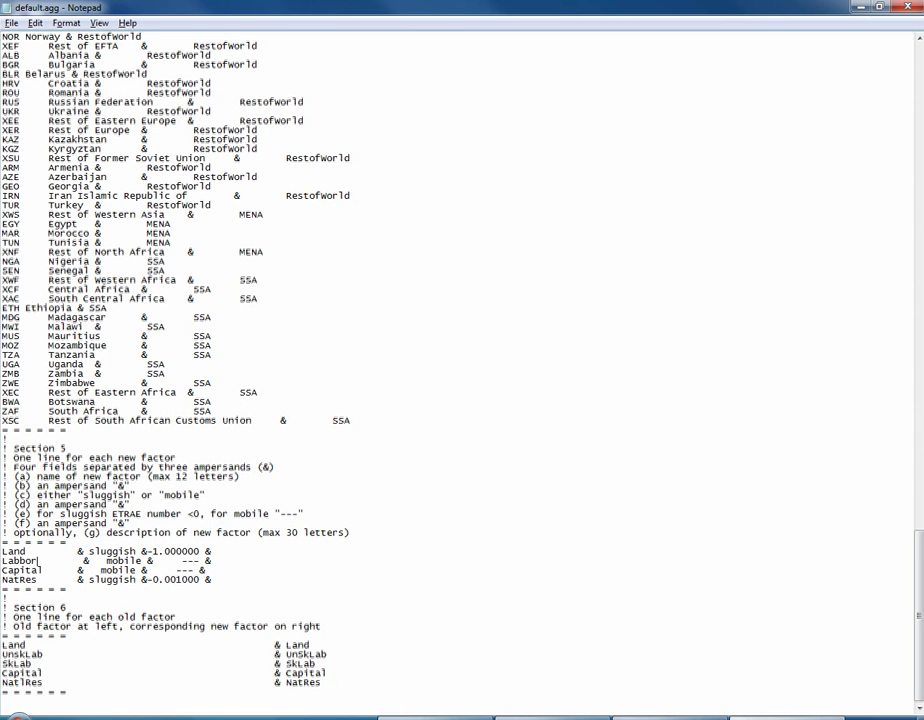
drag(101, 561, 141, 561)
drag(203, 561, 182, 561)
In Section 6, map both old factors UnSkLab and SkLab to Labor
click(22, 654)
double_click(305, 654)
text(L)
double_click(301, 663)
text(Labor)
Save the edited aggregation scheme under the new name NewAgg9_8.agg in the AggStore folder
click(11, 23)
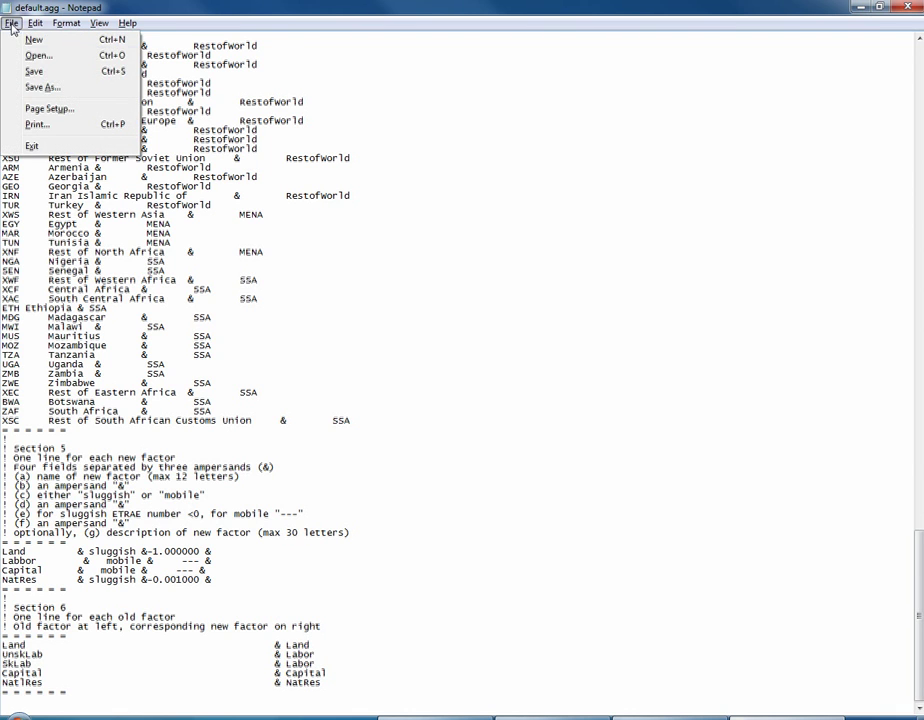
click(44, 88)
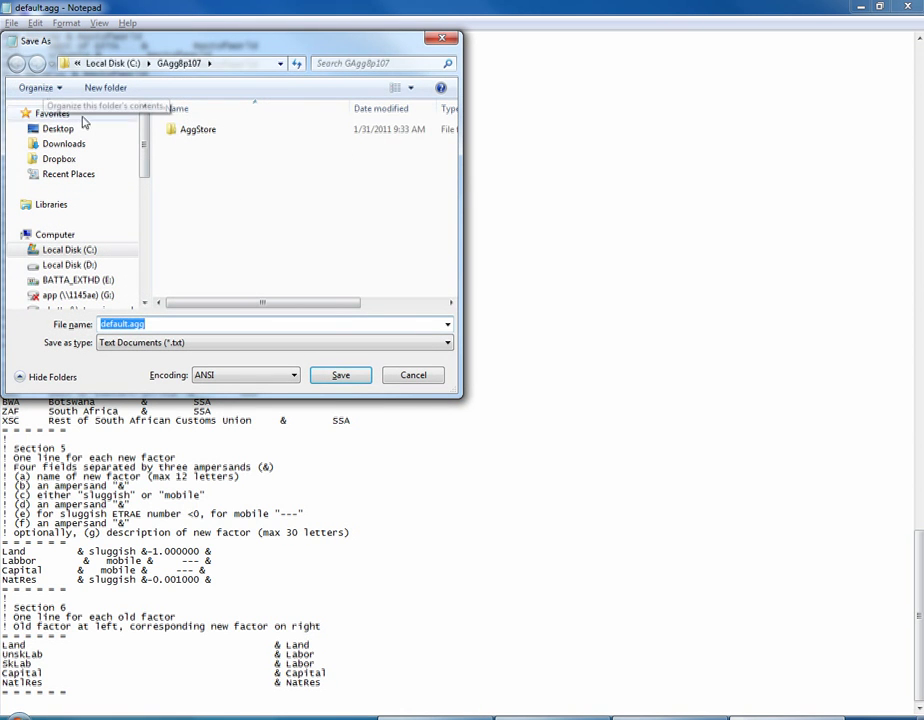
double_click(188, 129)
click(127, 323)
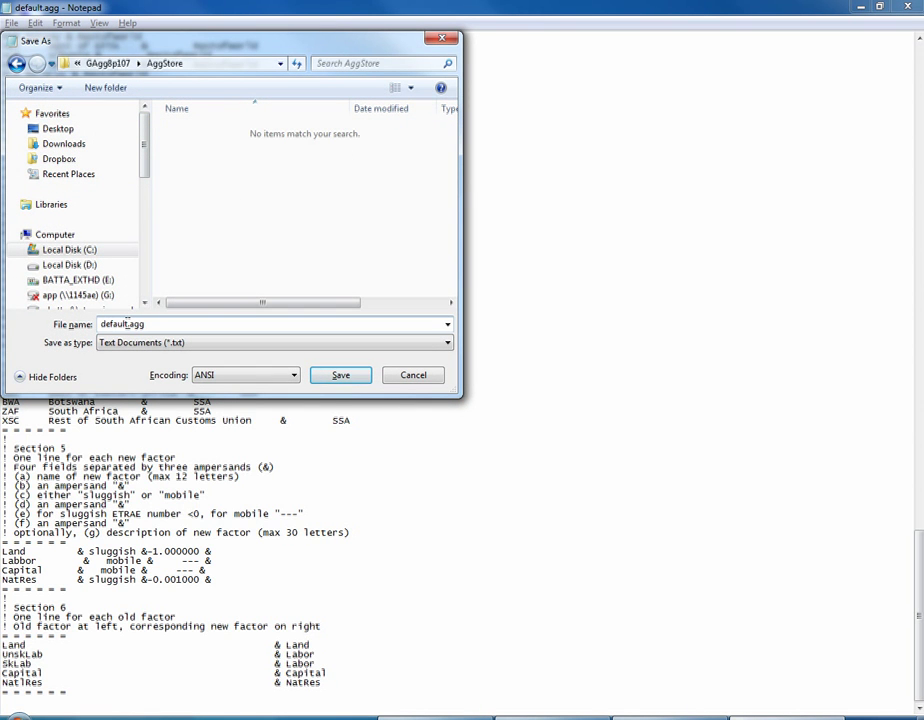
drag(127, 323, 108, 323)
text(NewAgg)
text(9by8)
click(136, 324)
key(Delete)
text(_8)
click(340, 376)
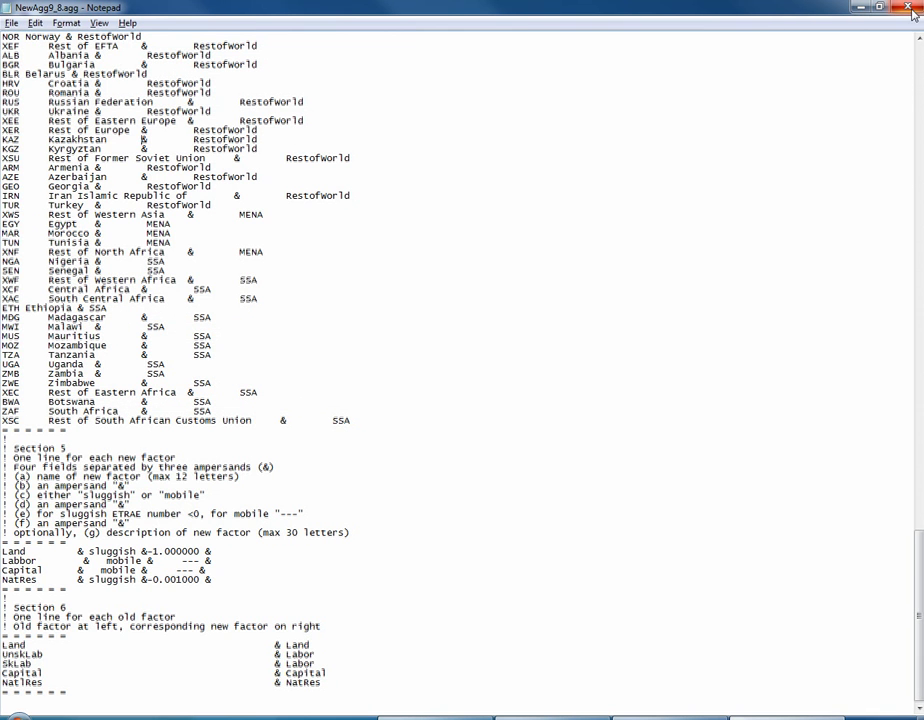
Close the text file and, back in GTAPAgg, open the aggregation file stored in the AggStore folder
key(alt+F4)
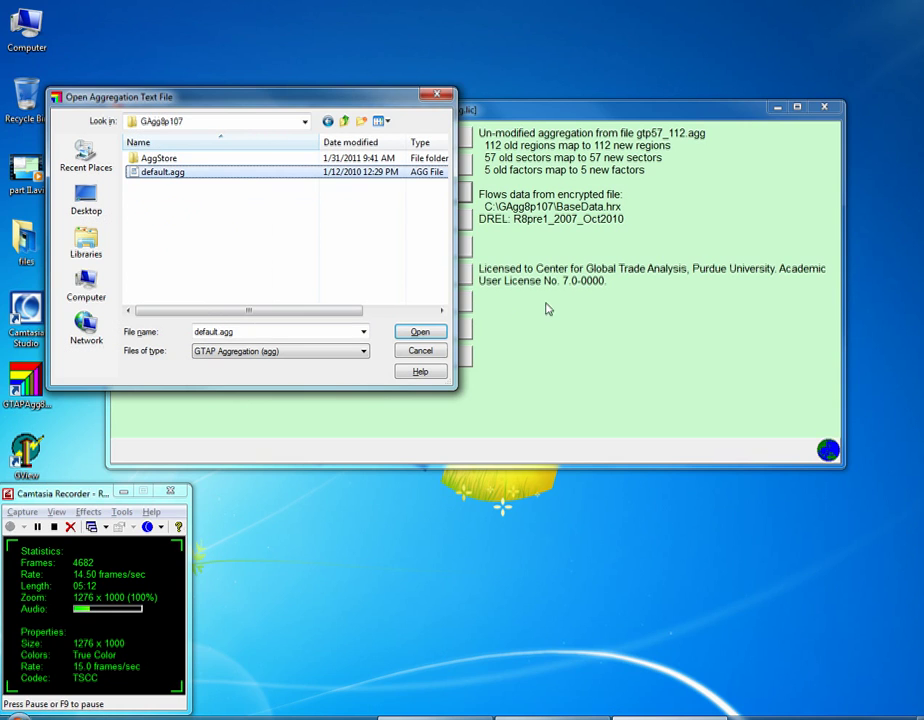
double_click(184, 158)
double_click(185, 185)
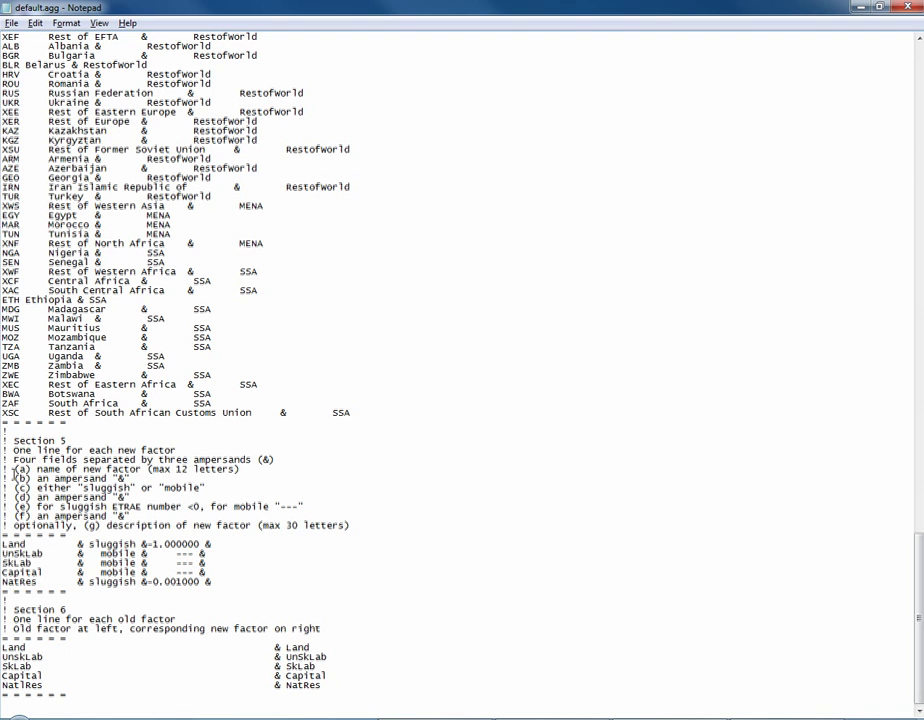
Delete the UnSkLab line from the new factors listed in Section 5
key(Down)
key(Down)
key(Down)
key(Down)
key(Down)
key(Down)
key(Down)
key(Down)
key(Down)
drag(5, 553, 220, 565)
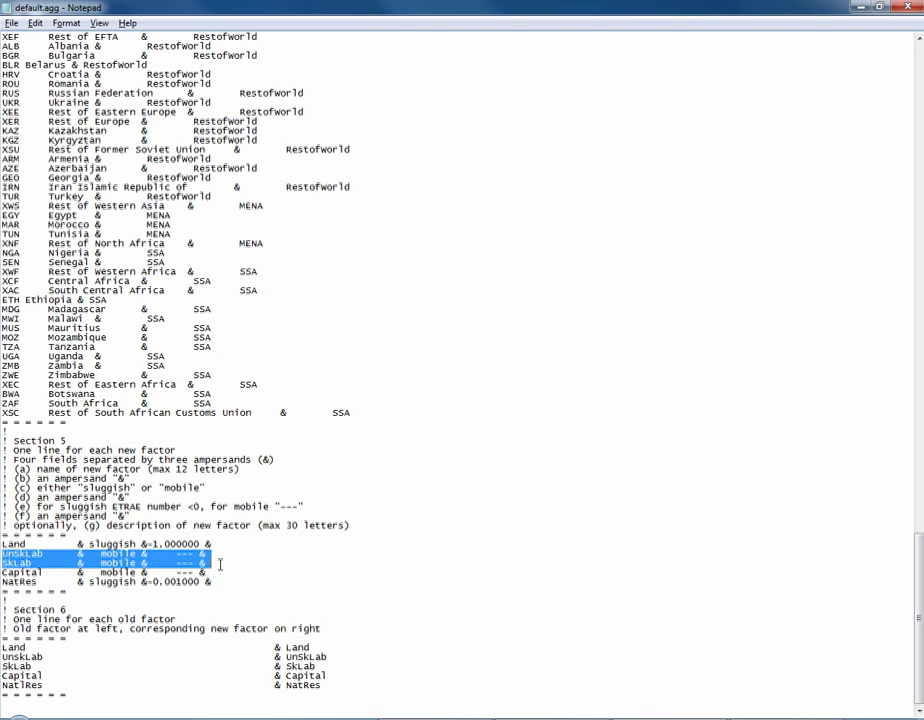
click(3, 553)
drag(3, 553, 222, 554)
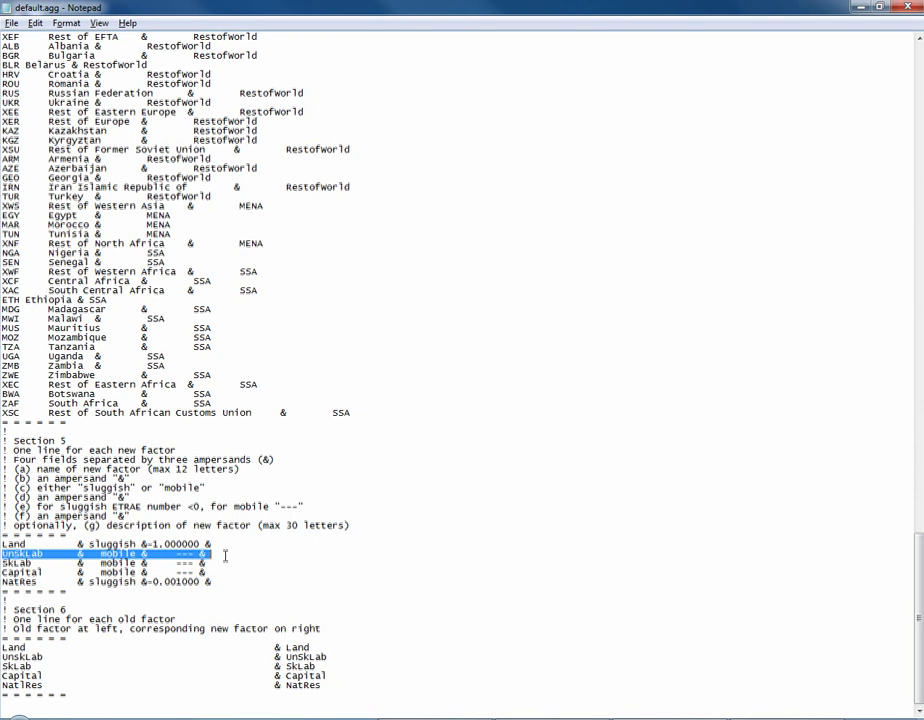
key(Delete)
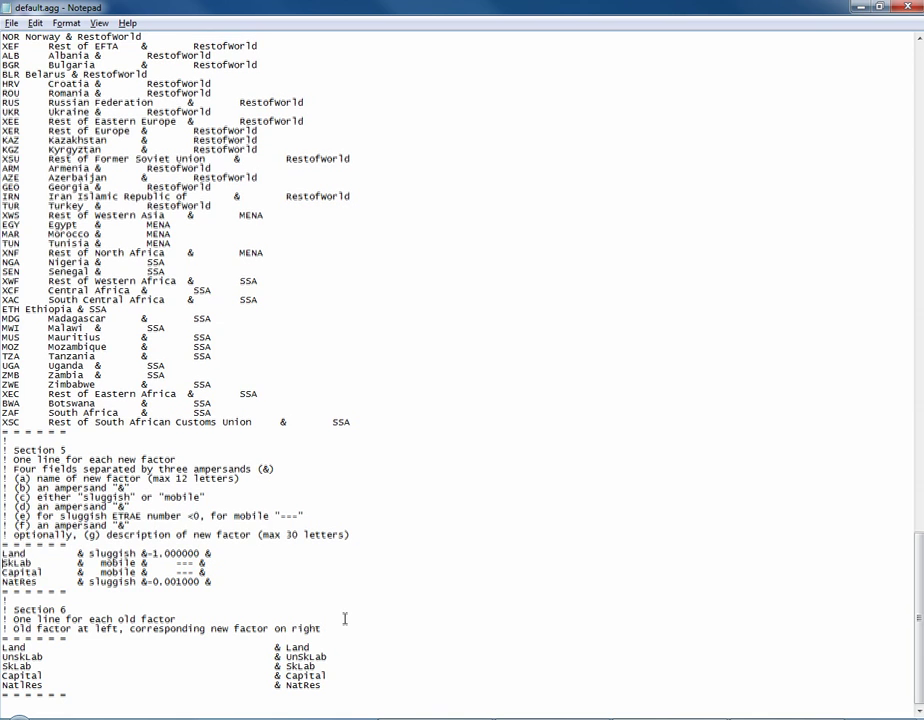
Rename the SkLab factor in Section 5 as Labor
key(Delete)
key(Delete)
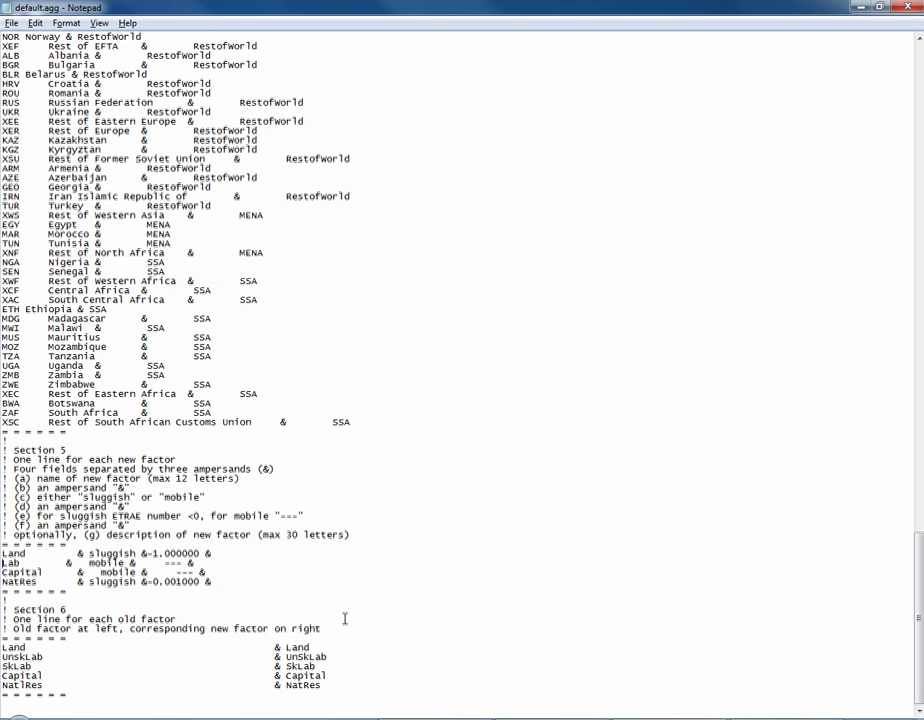
text(or)
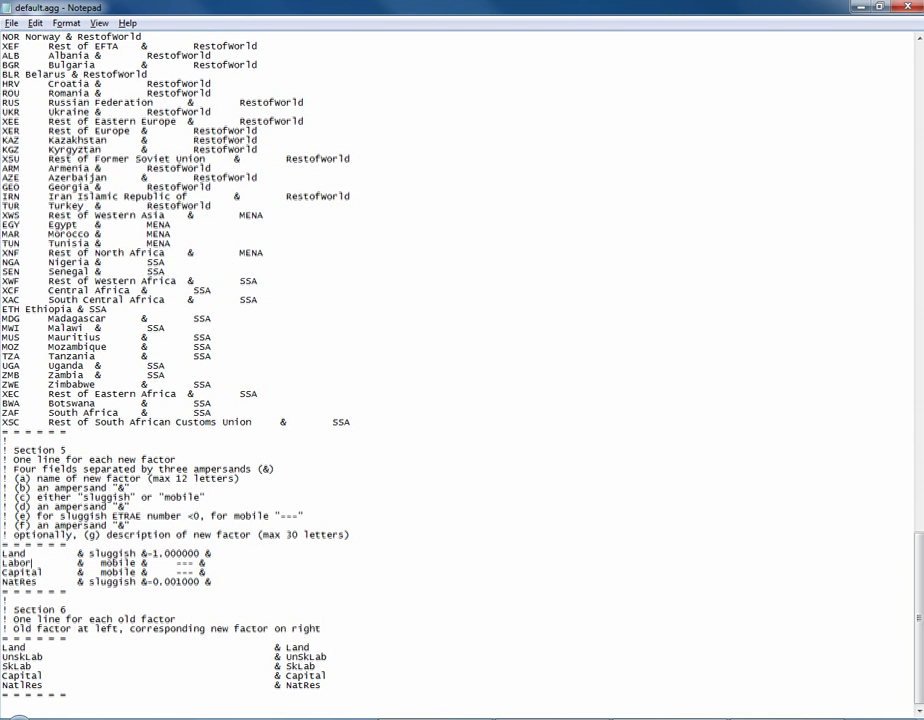
double_click(118, 563)
double_click(118, 572)
In Section 6, map the old factor UnSkLab to Labor
click(77, 610)
double_click(305, 657)
click(350, 664)
drag(350, 664, 2, 648)
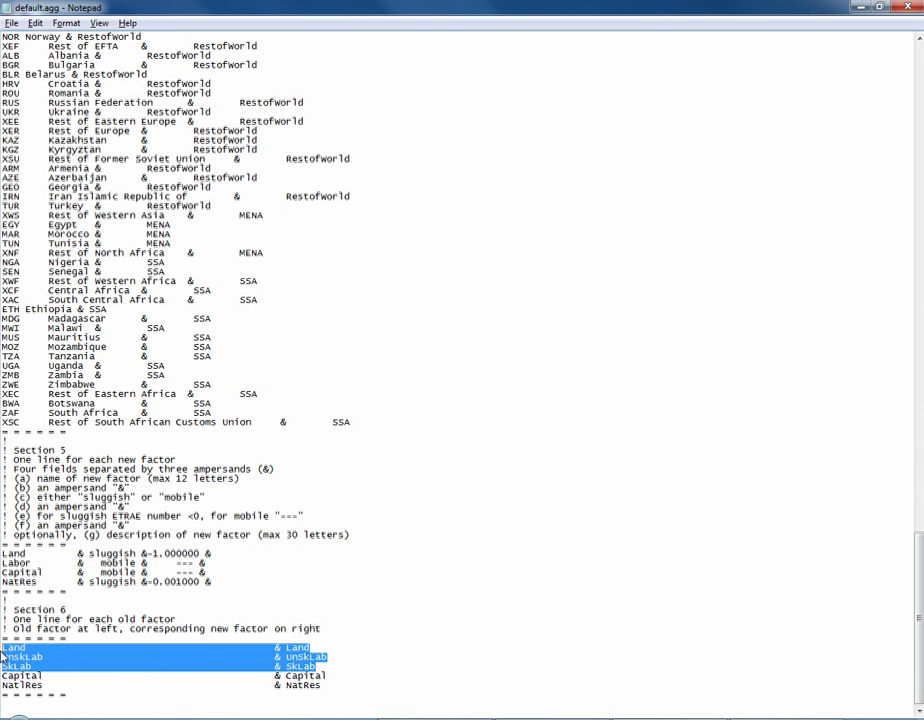
double_click(303, 657)
text(Labor)
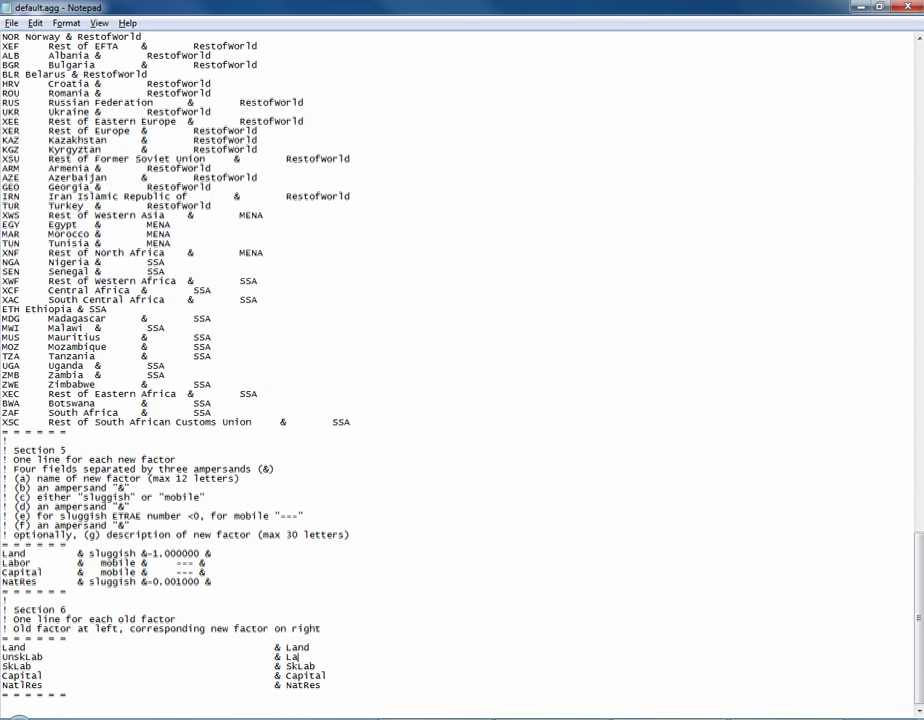
double_click(299, 665)
drag(1, 676, 286, 676)
text(LaCapital)
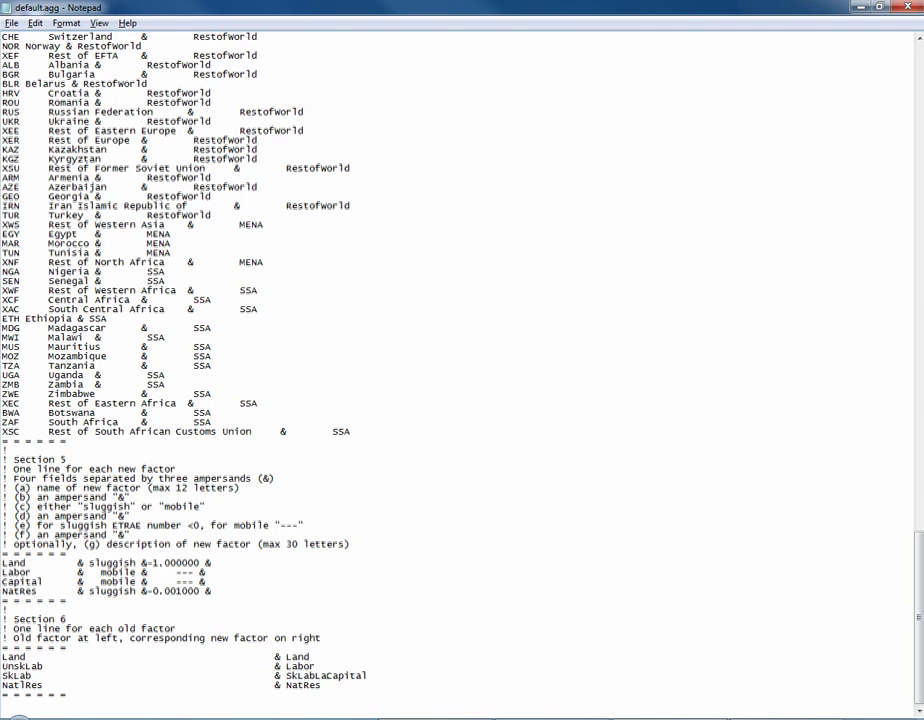
key(Return)
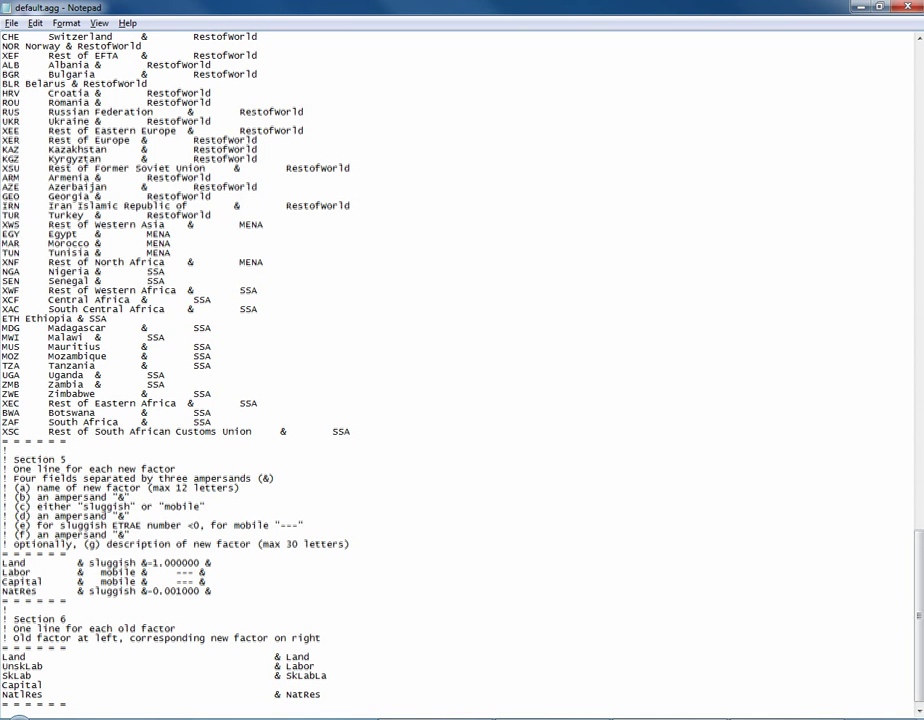
click(34, 22)
click(55, 42)
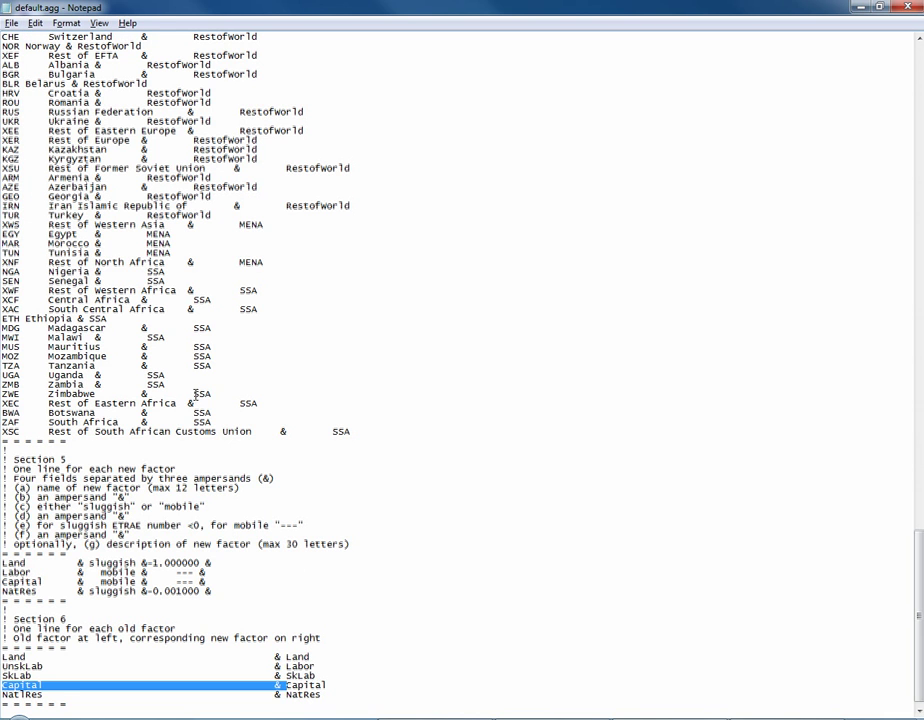
Map the old factor SkLab to Labor in Section 6
drag(286, 676, 316, 676)
text(Labor)
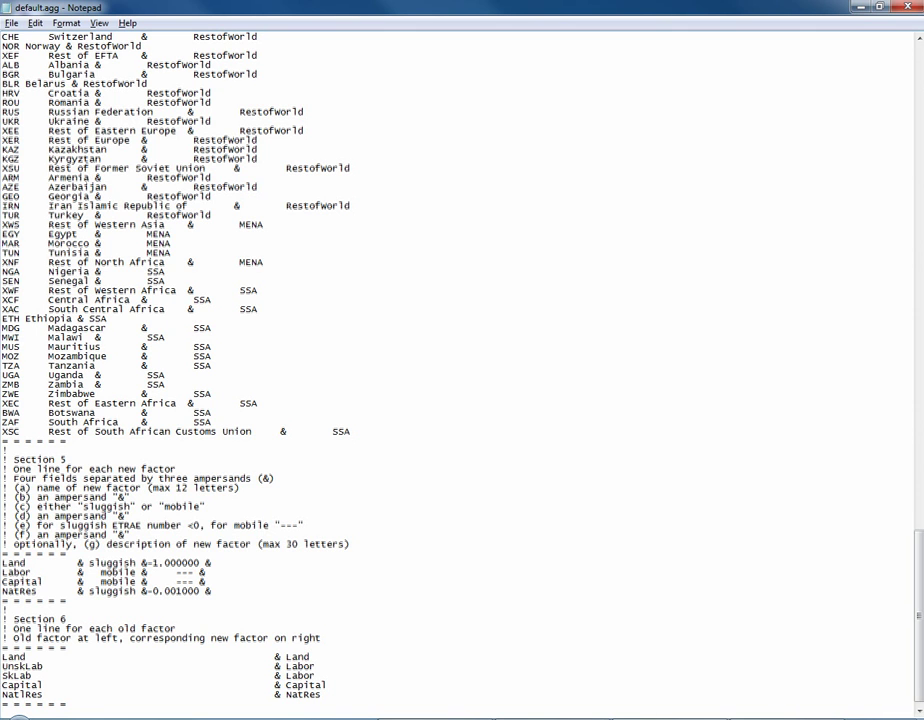
click(32, 666)
click(252, 667)
key(End)
drag(2, 666, 381, 679)
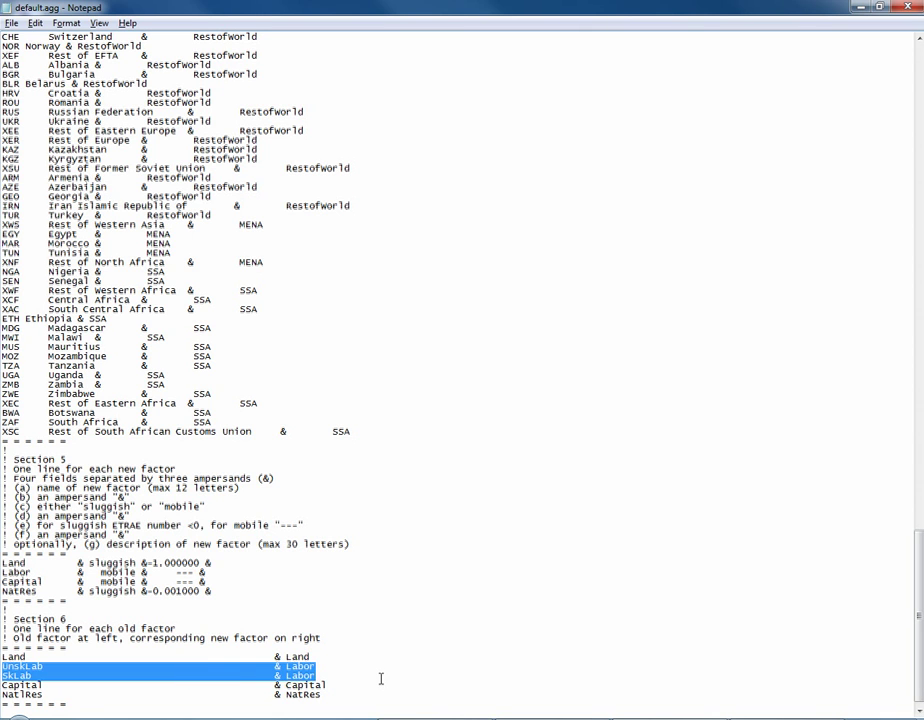
click(299, 553)
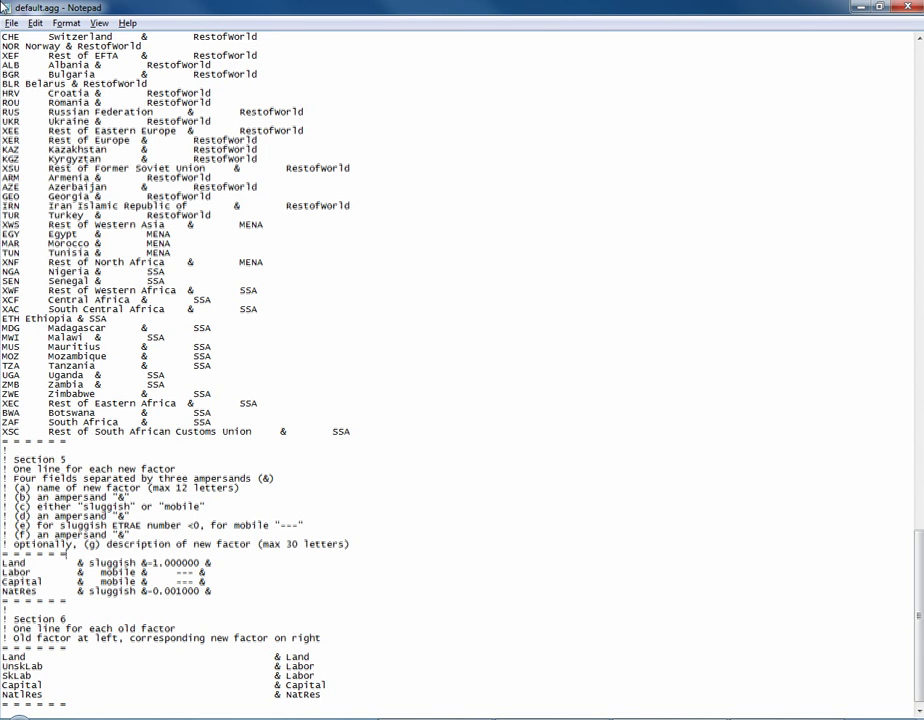
Save the edited scheme as newagg_8_9.agg in the AggStore folder and close the text file
click(11, 22)
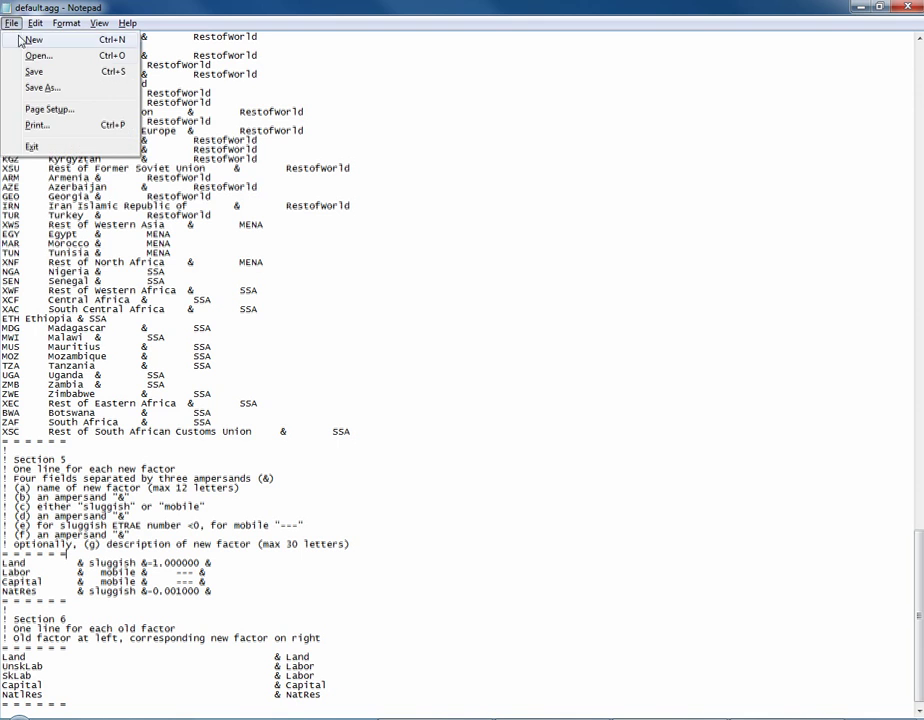
click(44, 88)
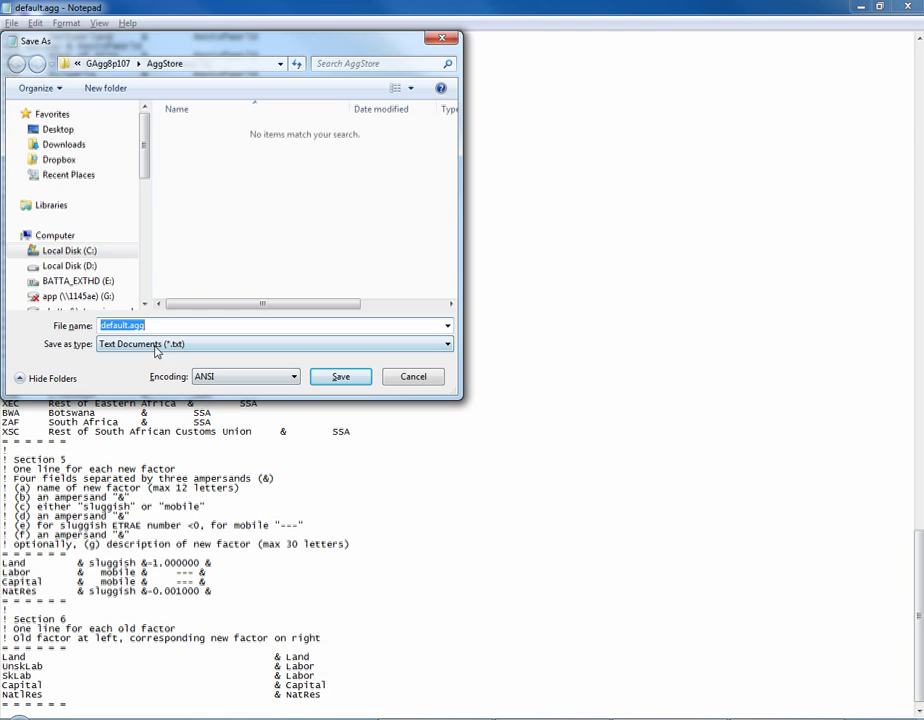
click(128, 326)
drag(128, 326, 95, 326)
text(newagg_8_9)
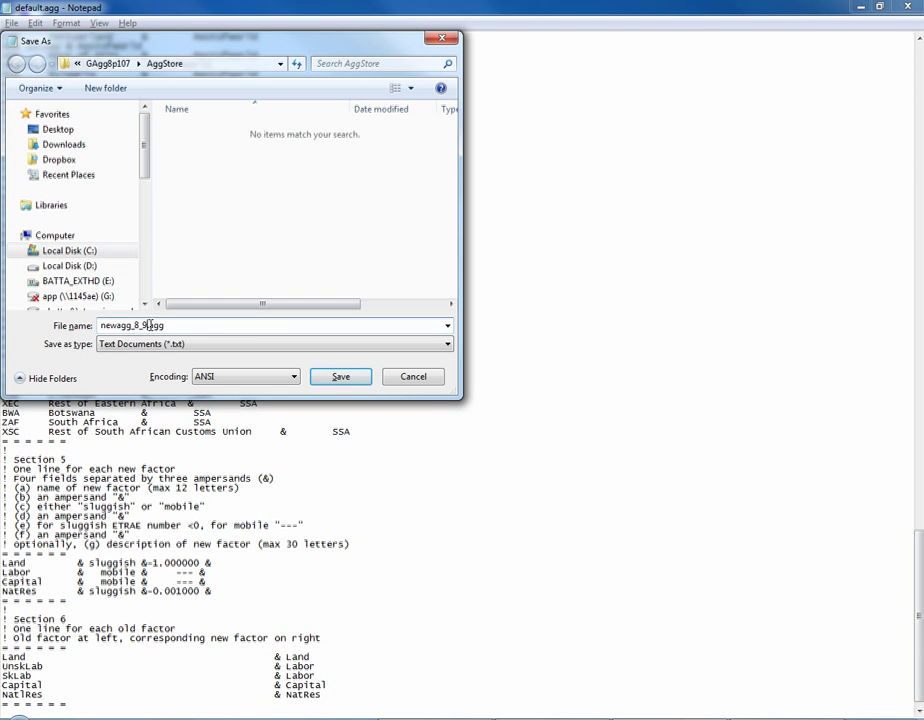
drag(149, 325, 165, 325)
click(340, 380)
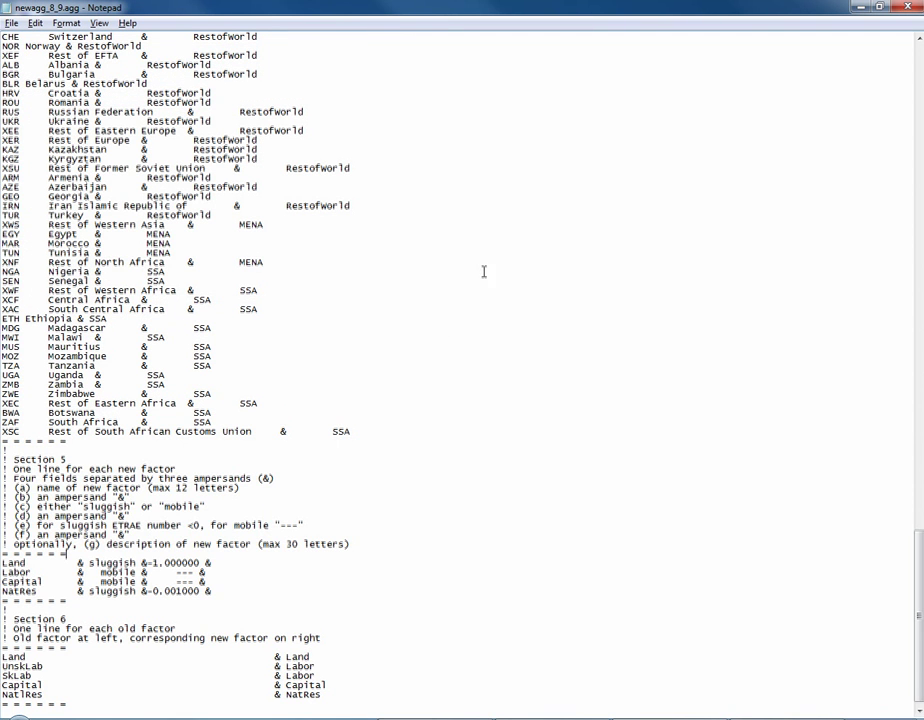
click(907, 8)
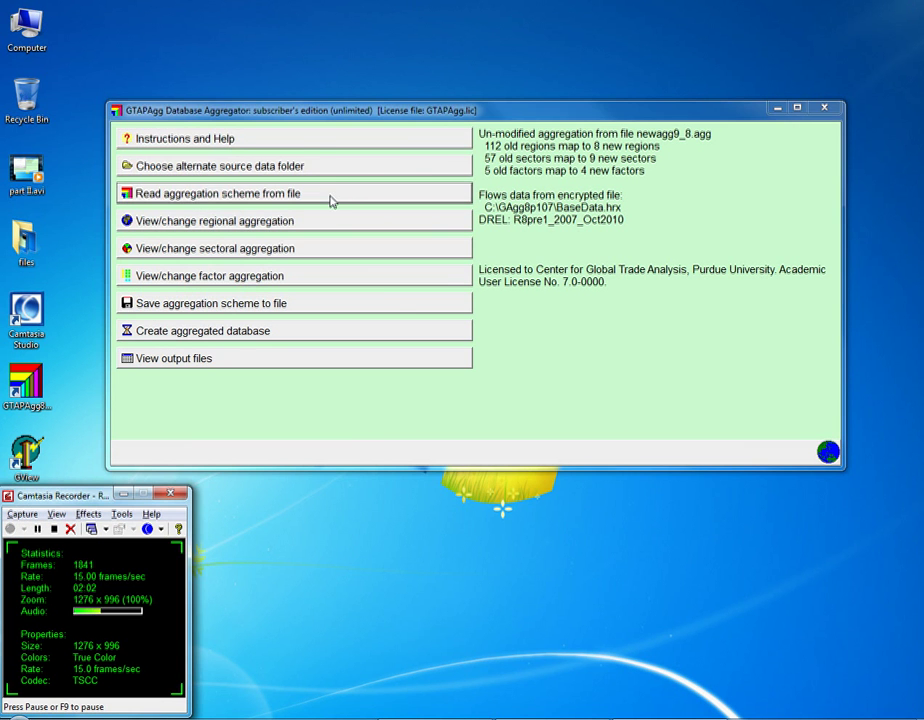
In GTAPAgg, delete NewAgg9_8.agg from the AggStore folder and read the aggregation scheme from newagg_8_9.agg
click(332, 200)
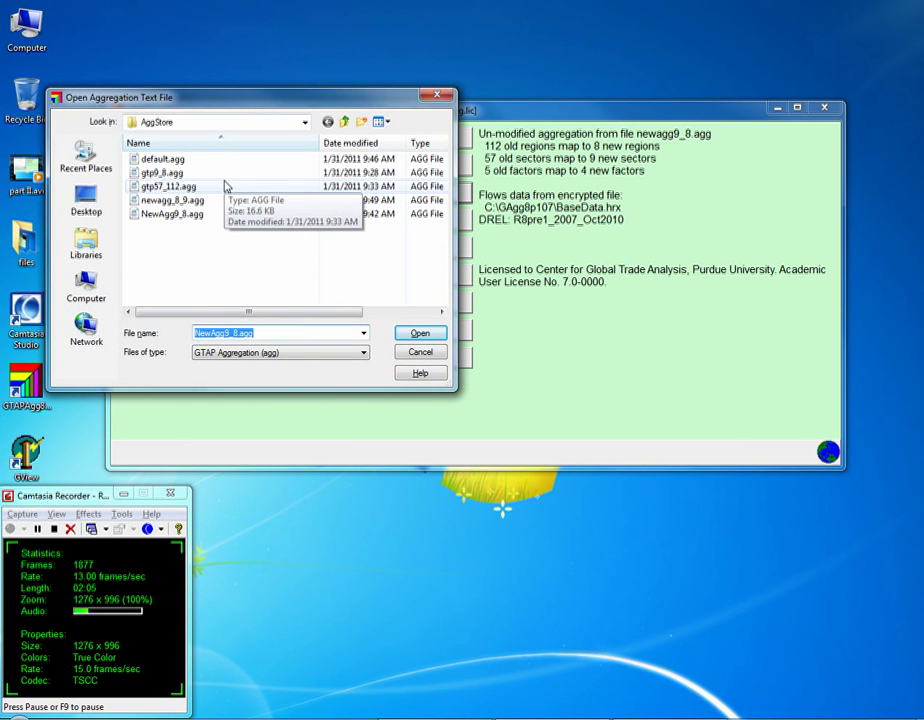
click(207, 201)
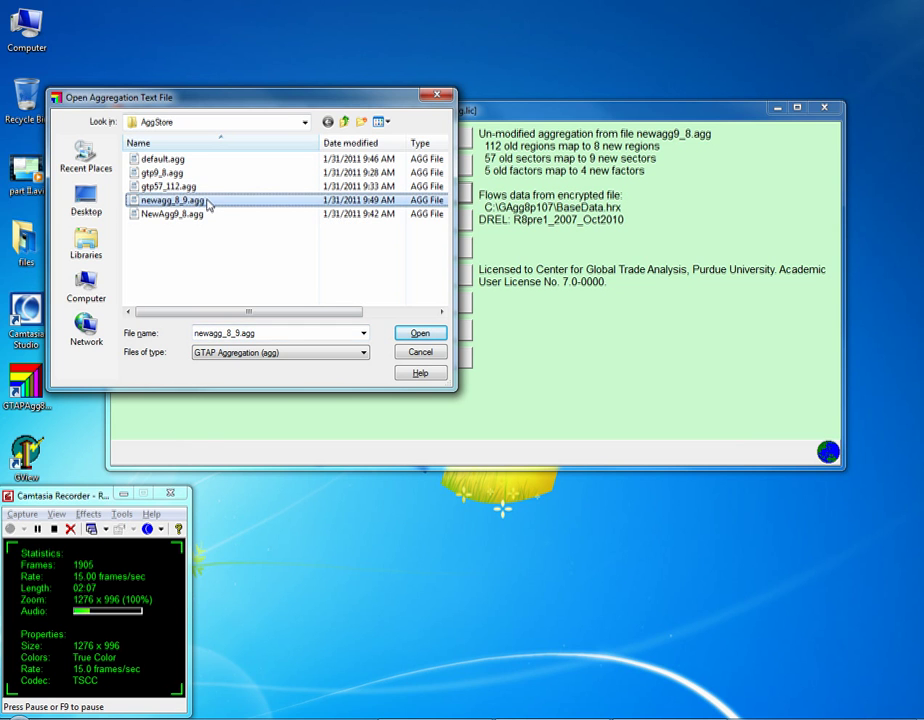
right_click(196, 218)
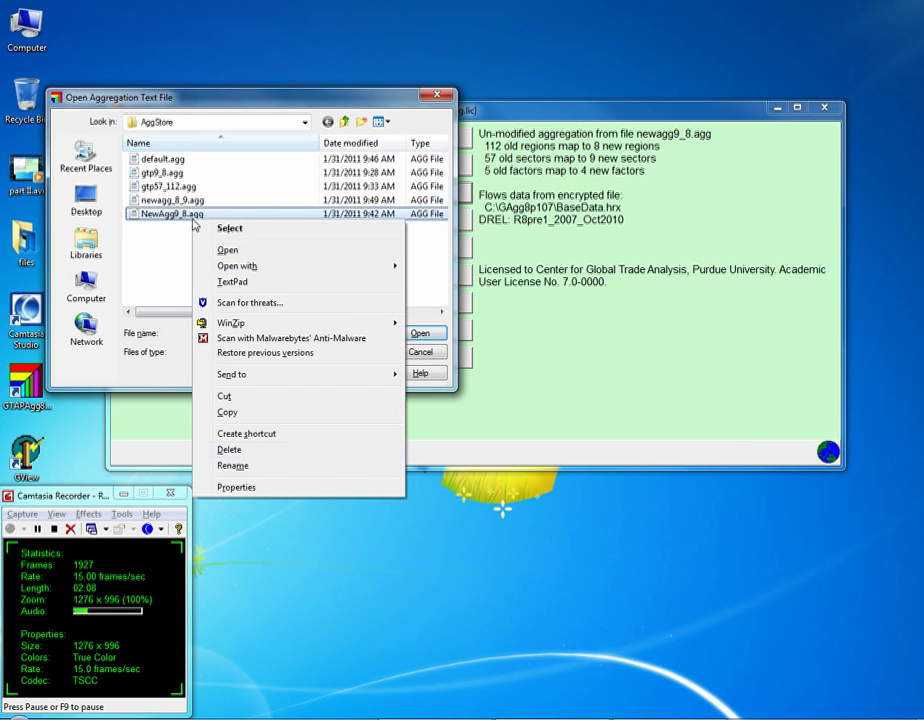
click(301, 452)
click(510, 428)
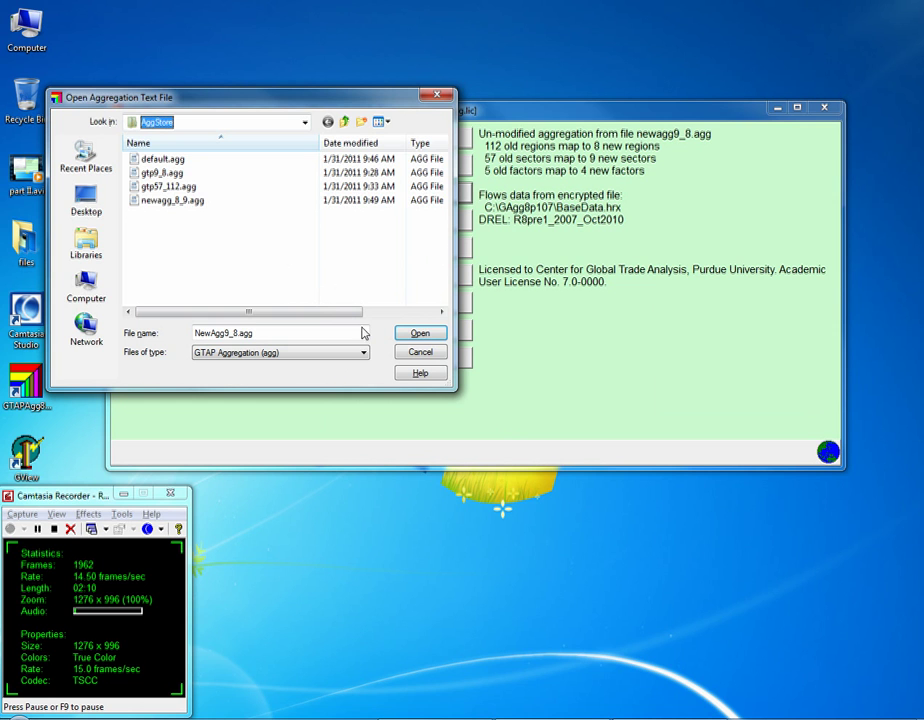
click(180, 200)
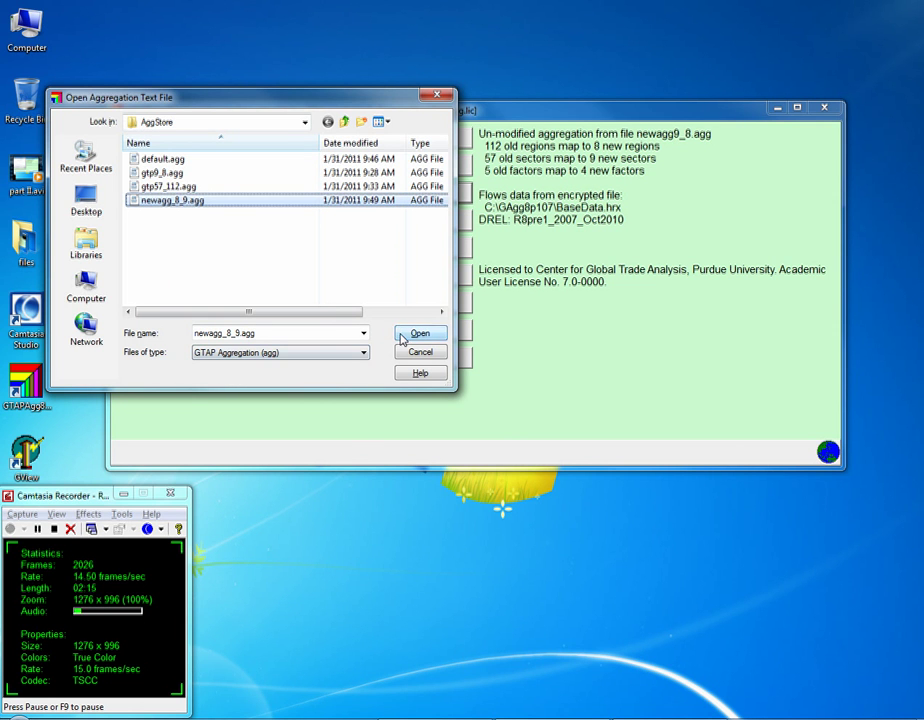
click(412, 334)
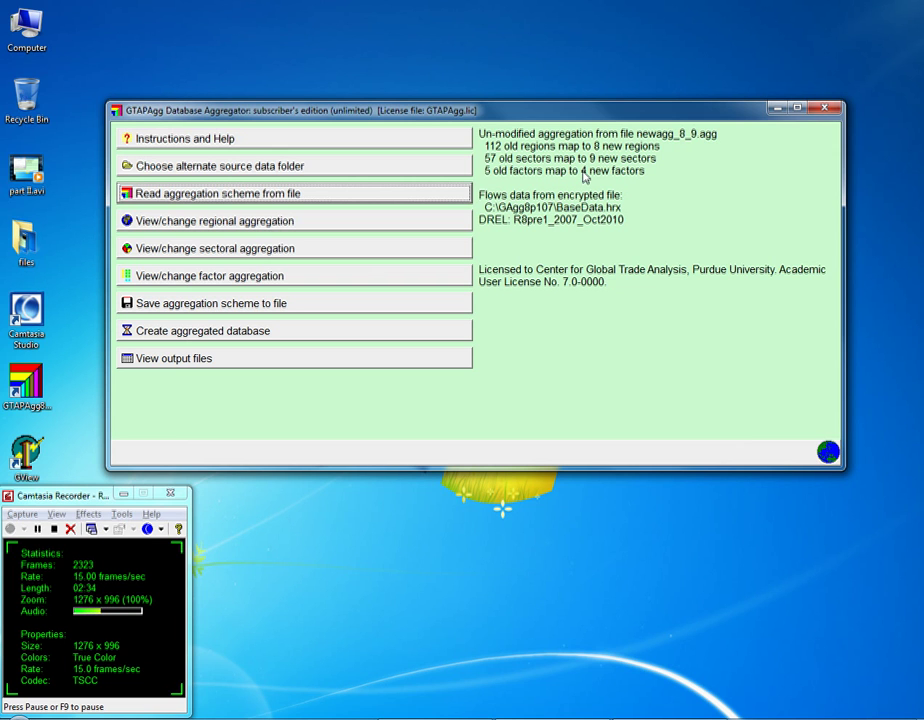
Save the loaded aggregation scheme to newagg_8_9.agg, replacing the existing file
click(433, 310)
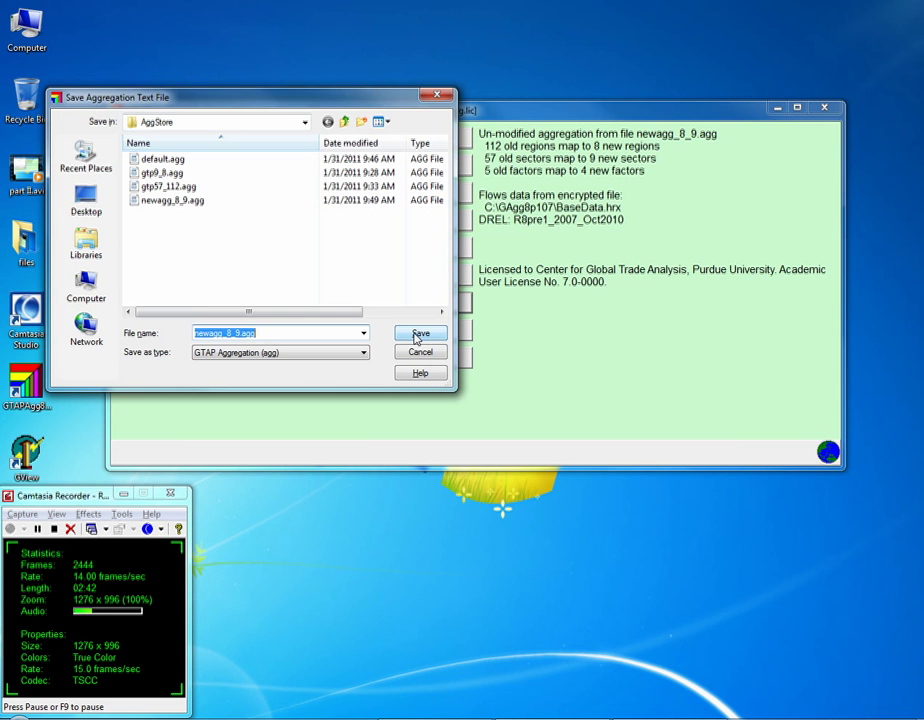
click(418, 338)
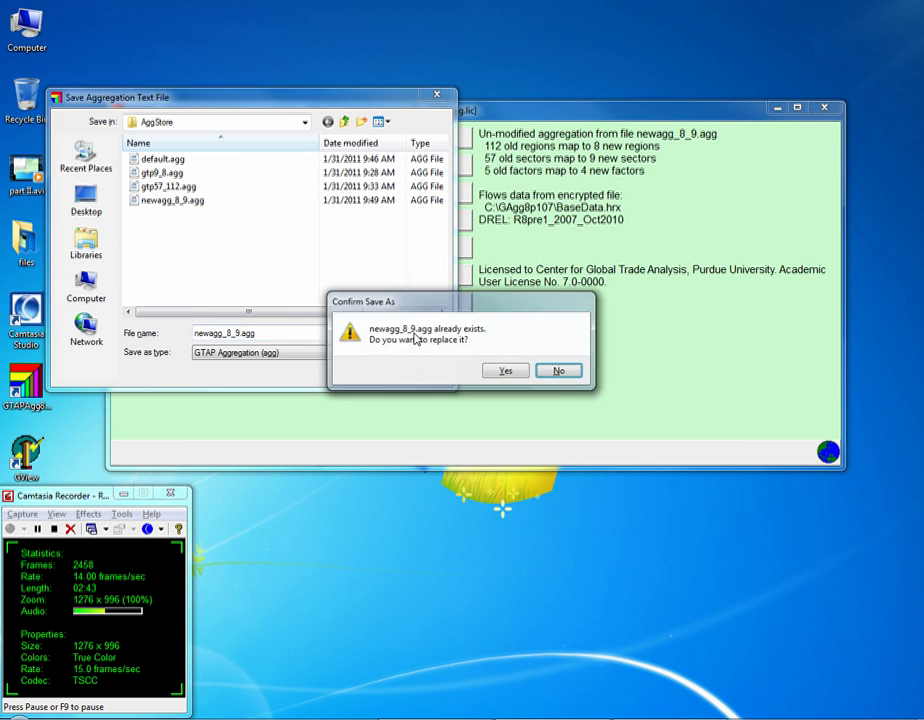
click(506, 372)
Create the aggregated database as the archive newagg_8_9.zip in the AggStore folder
click(390, 336)
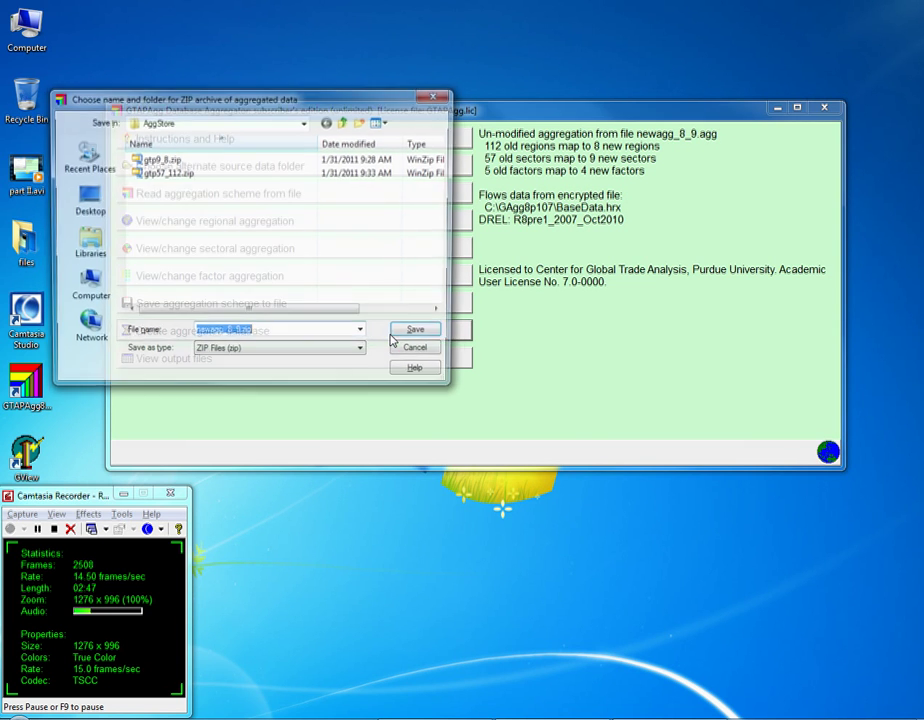
click(217, 335)
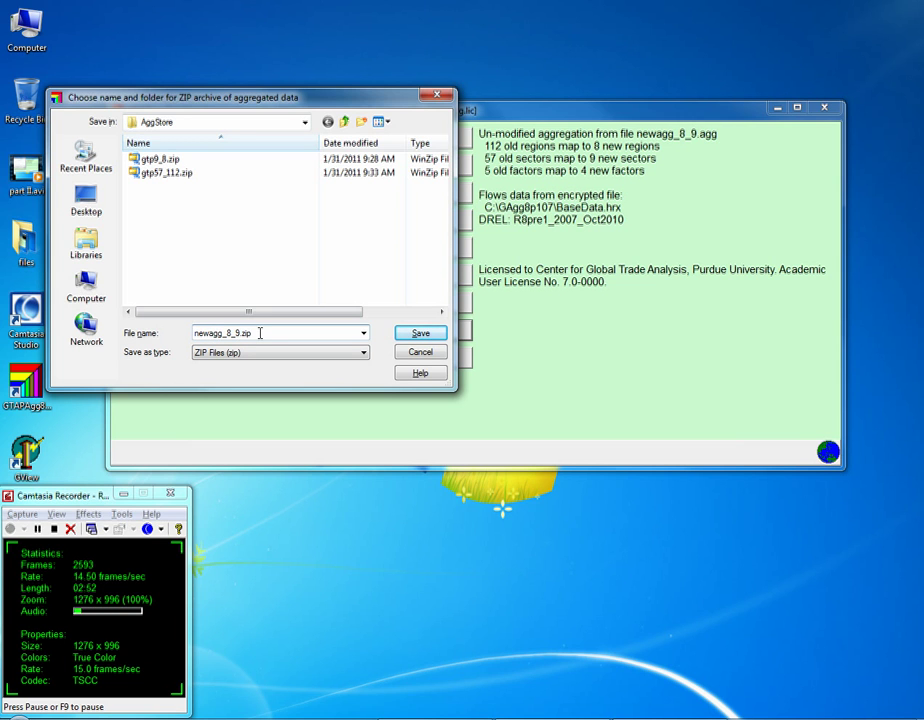
drag(270, 337, 243, 337)
click(415, 335)
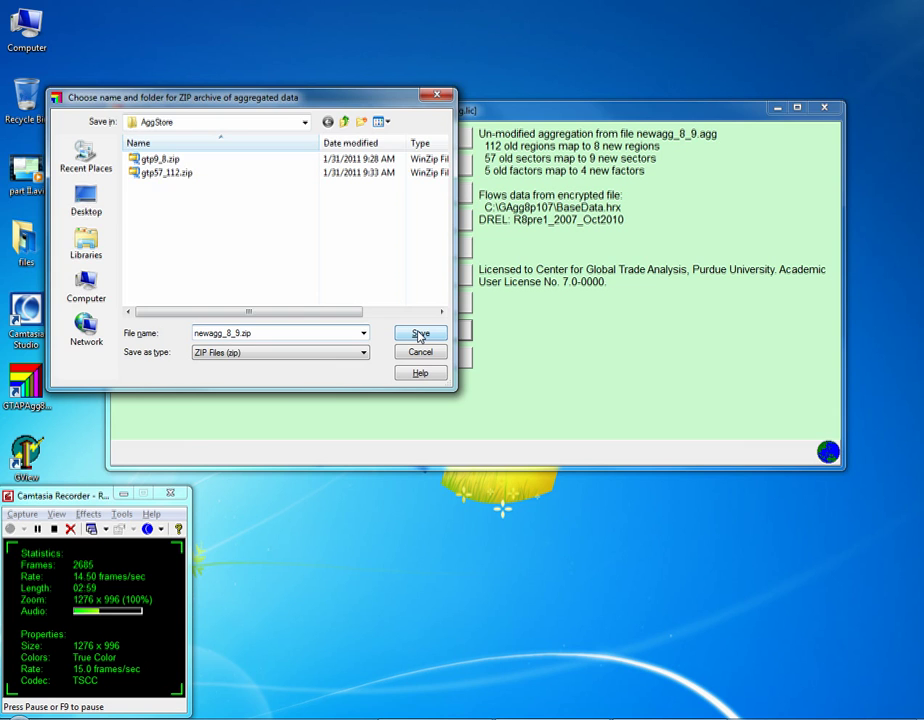
click(415, 335)
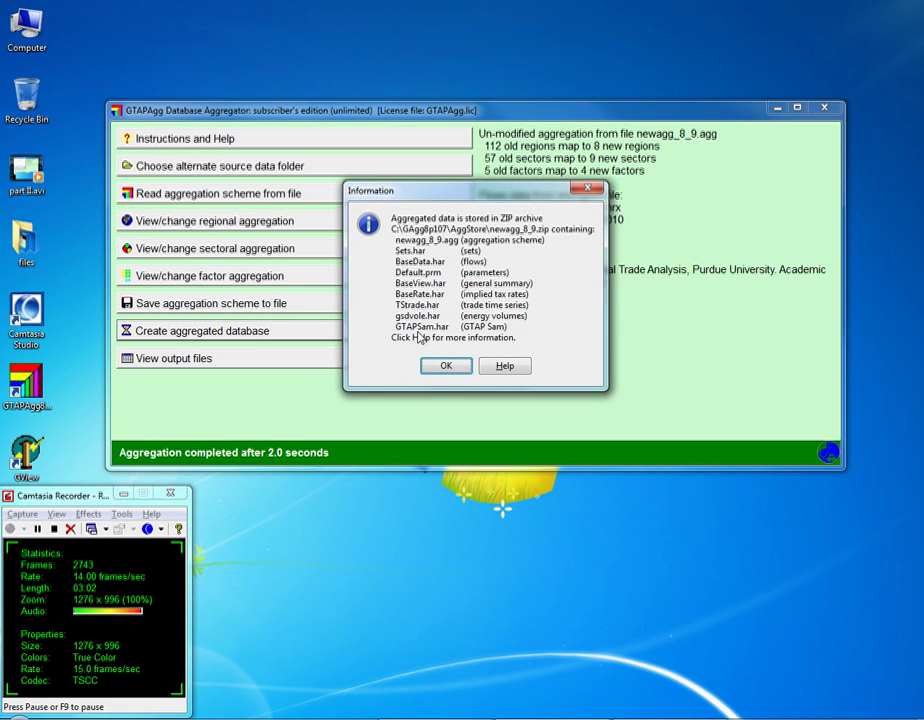
click(437, 366)
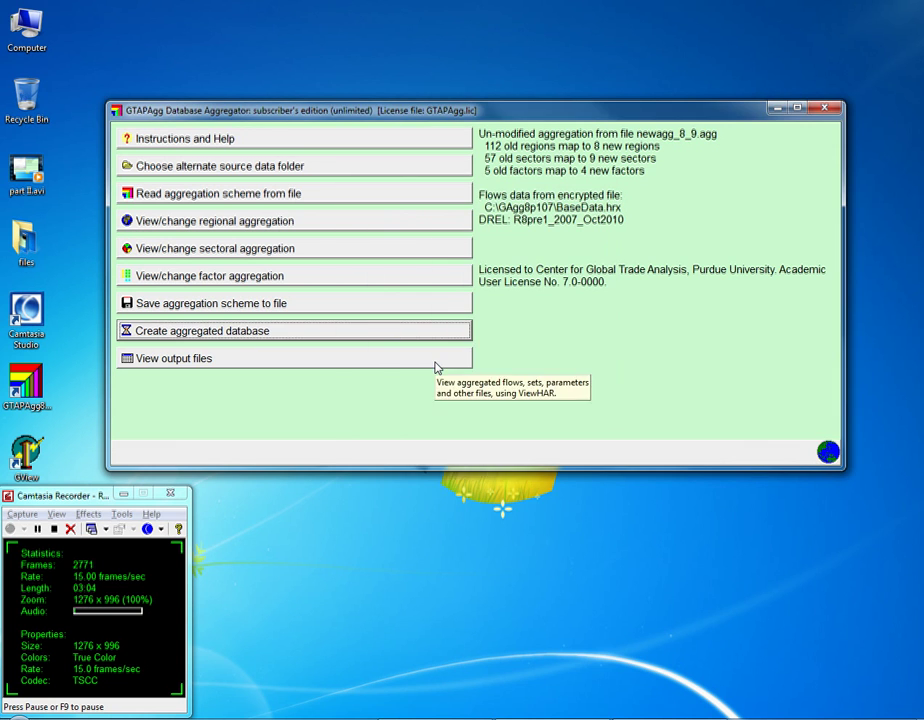
View the output files and examine the regions, traded commodities and endowment commodities sets in Sets.har
click(435, 360)
click(432, 366)
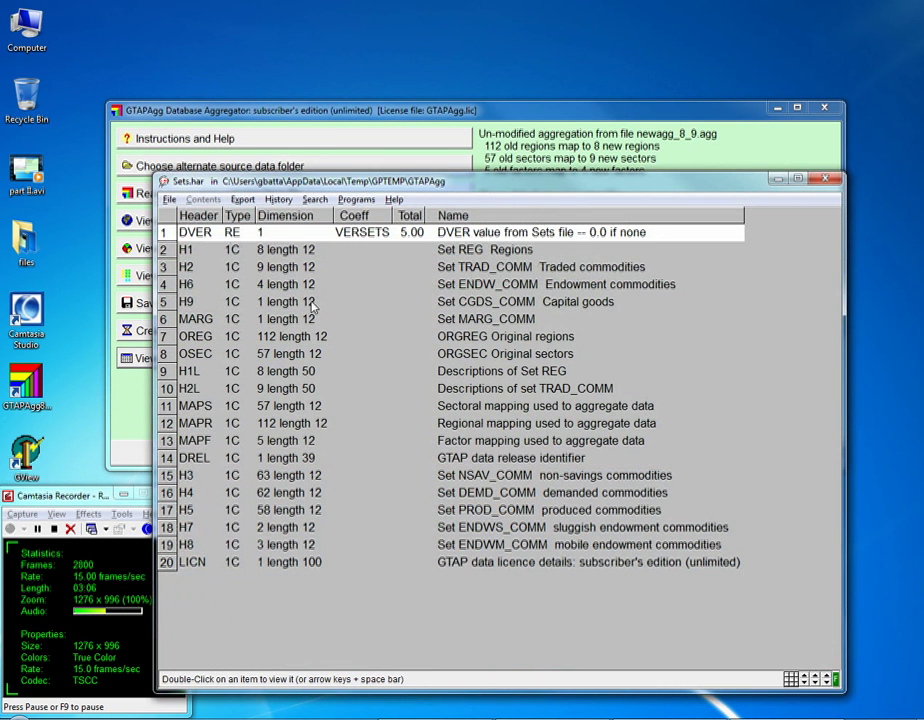
double_click(230, 207)
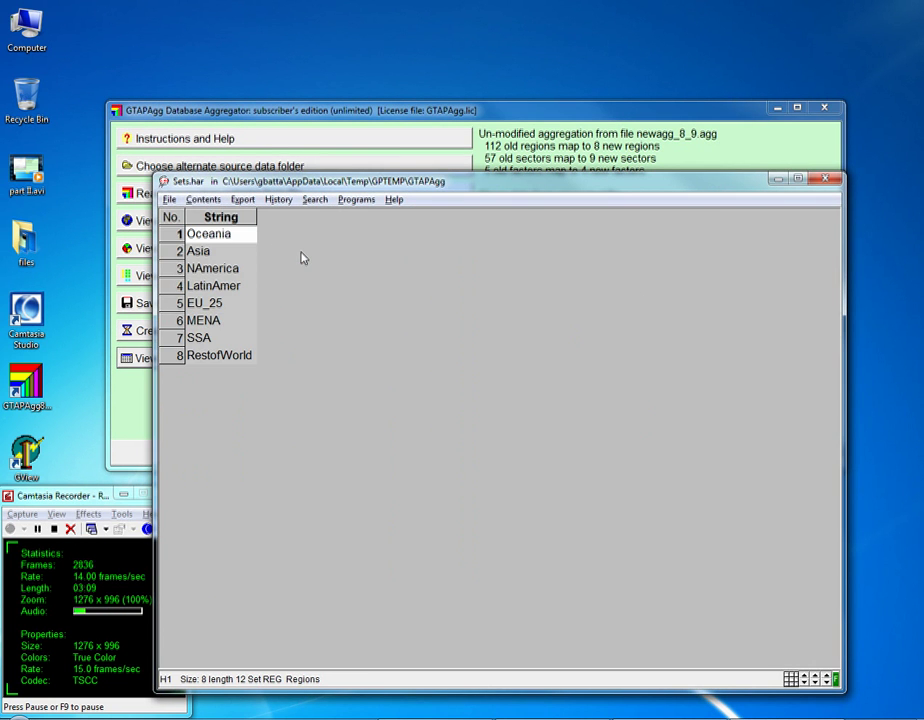
double_click(243, 236)
double_click(305, 270)
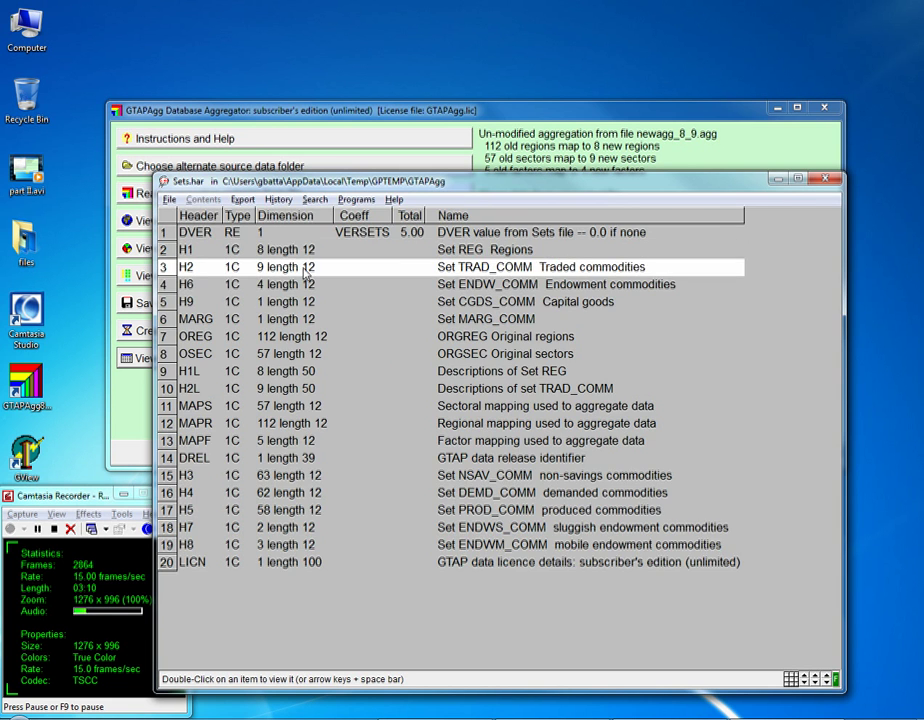
double_click(250, 248)
click(295, 286)
double_click(293, 288)
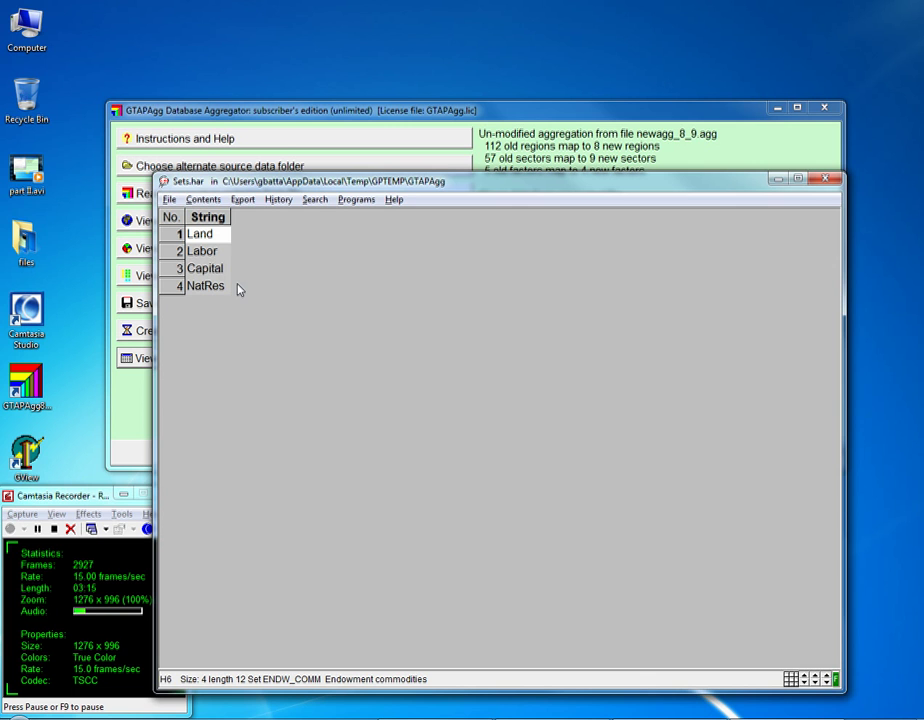
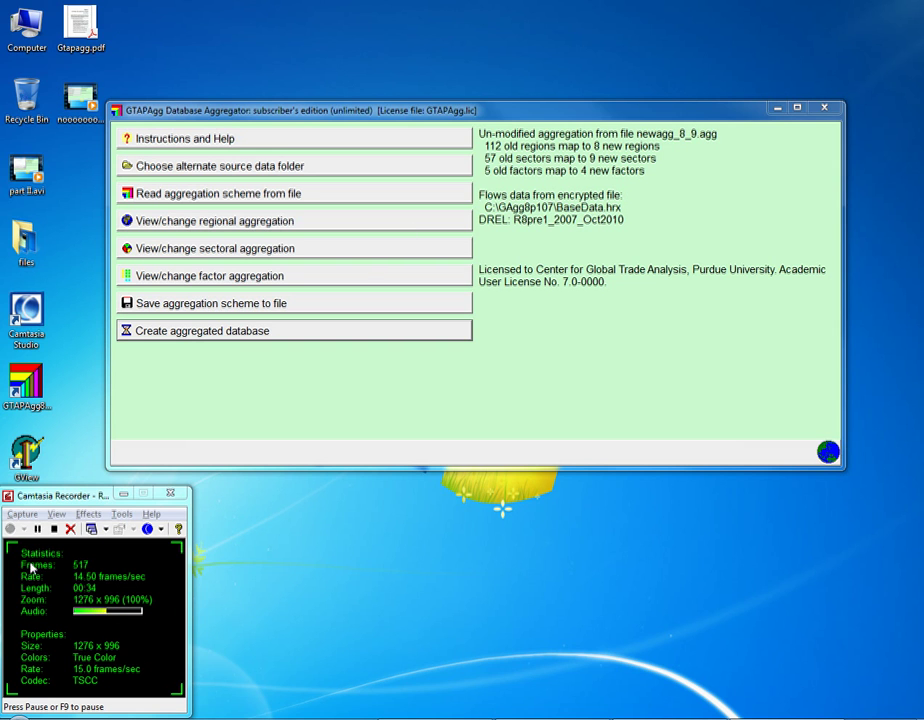
Launch GView and open the encrypted data file basedata.HRX from C:\GAgg8p107
double_click(25, 453)
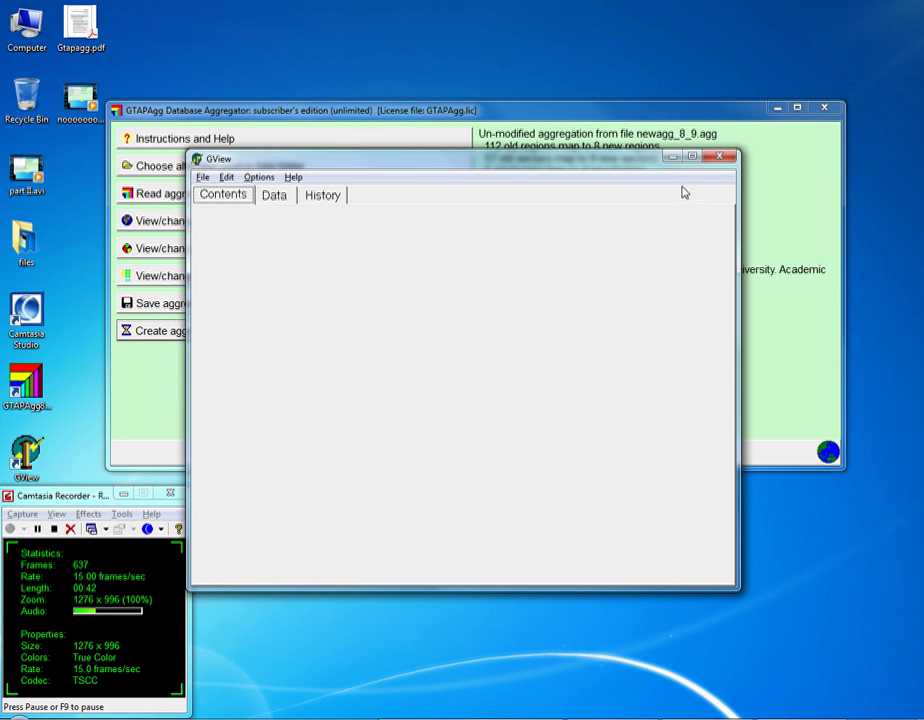
click(203, 178)
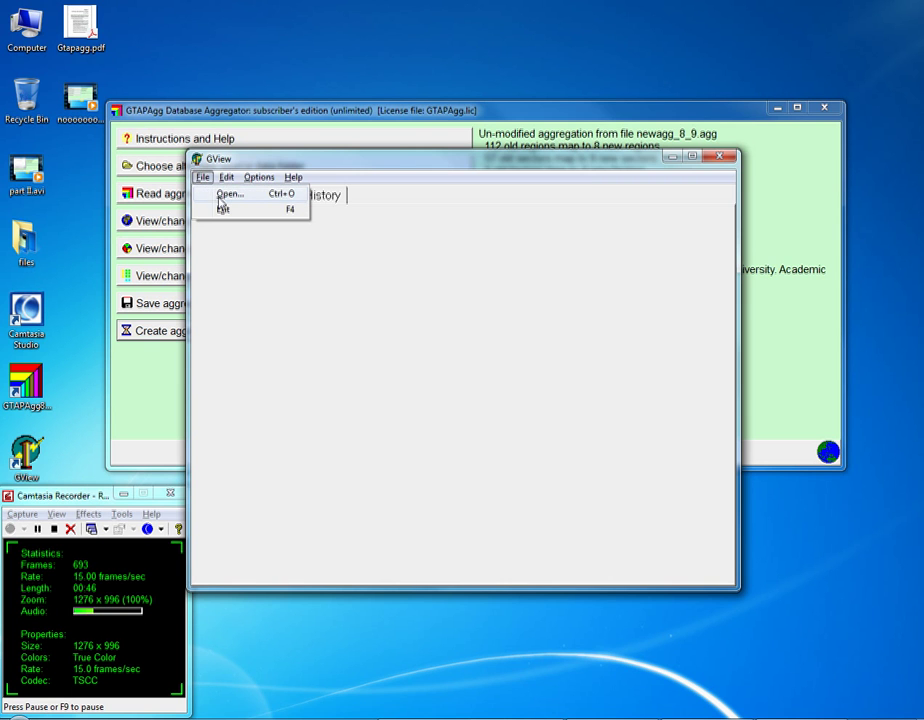
click(224, 196)
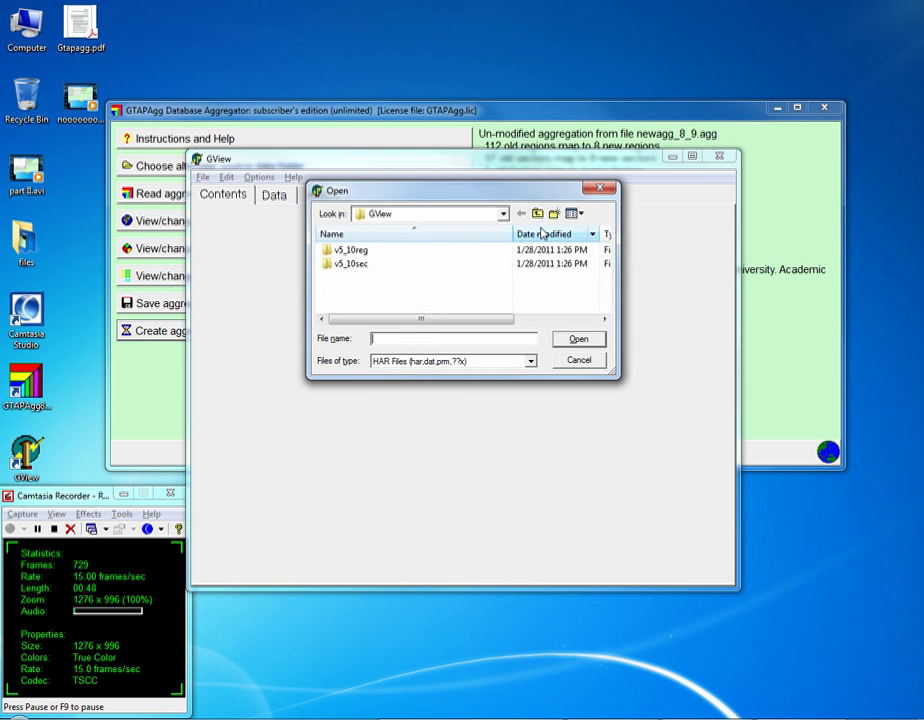
click(538, 216)
click(538, 216)
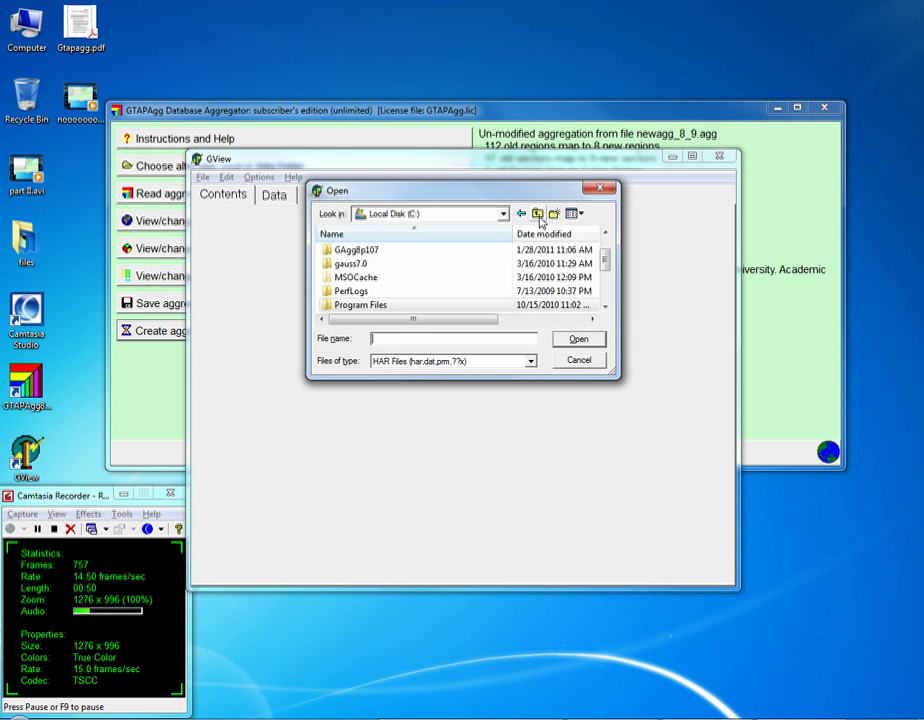
double_click(368, 250)
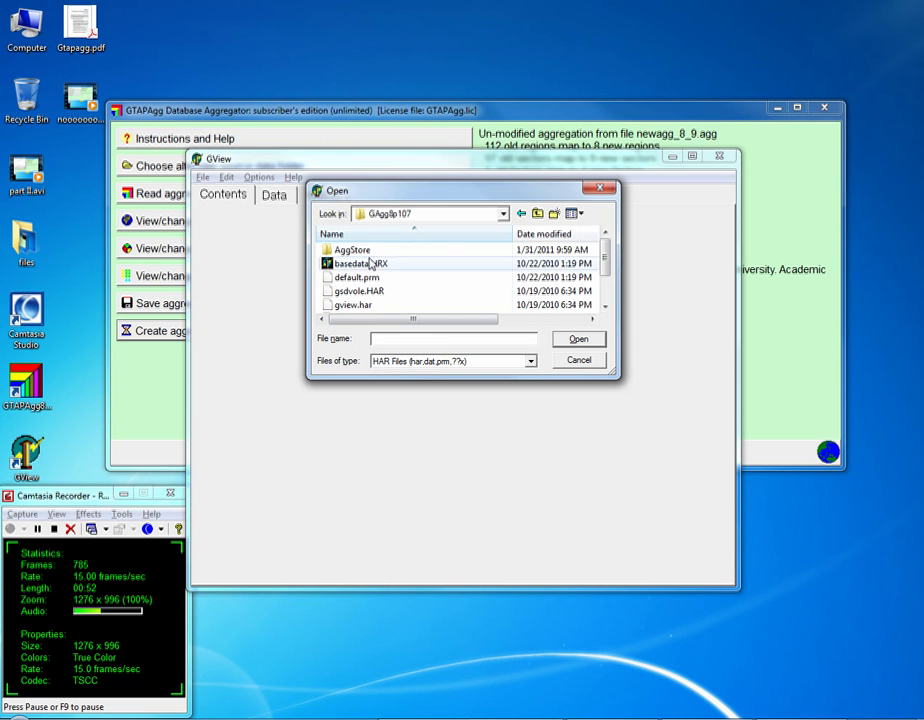
click(362, 264)
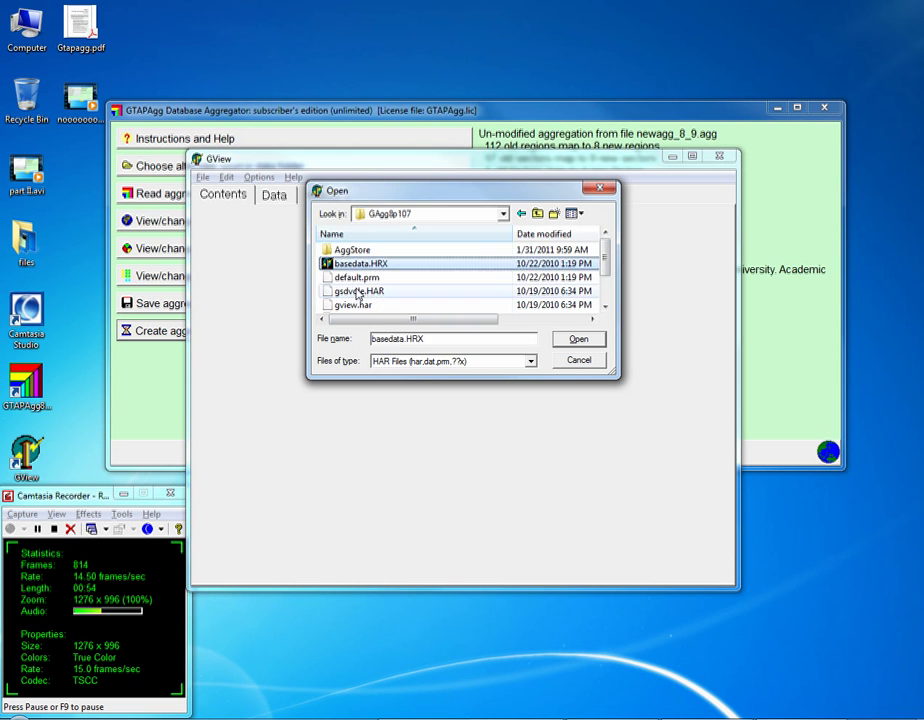
double_click(393, 264)
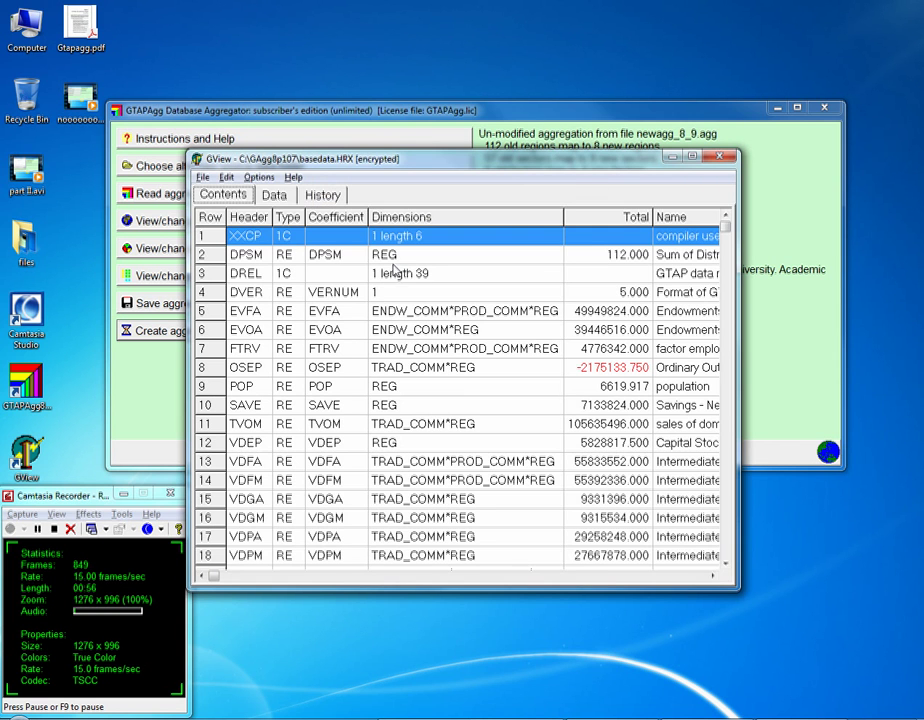
Maximise the GView window and examine the headers listed in the contents of basedata.HRX
double_click(690, 168)
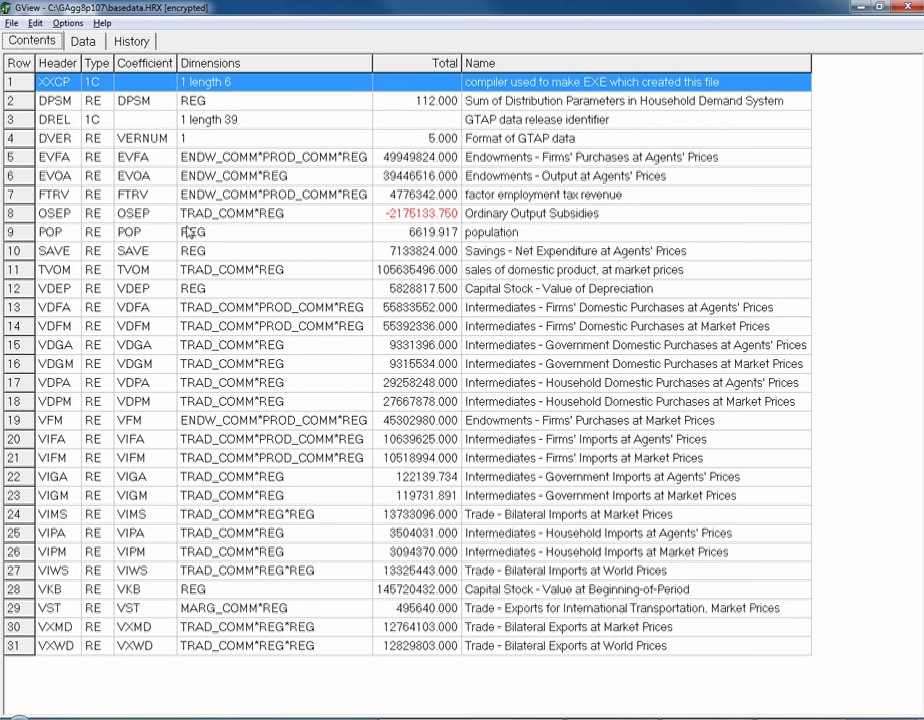
key(Down)
key(Down)
key(Down)
key(Down)
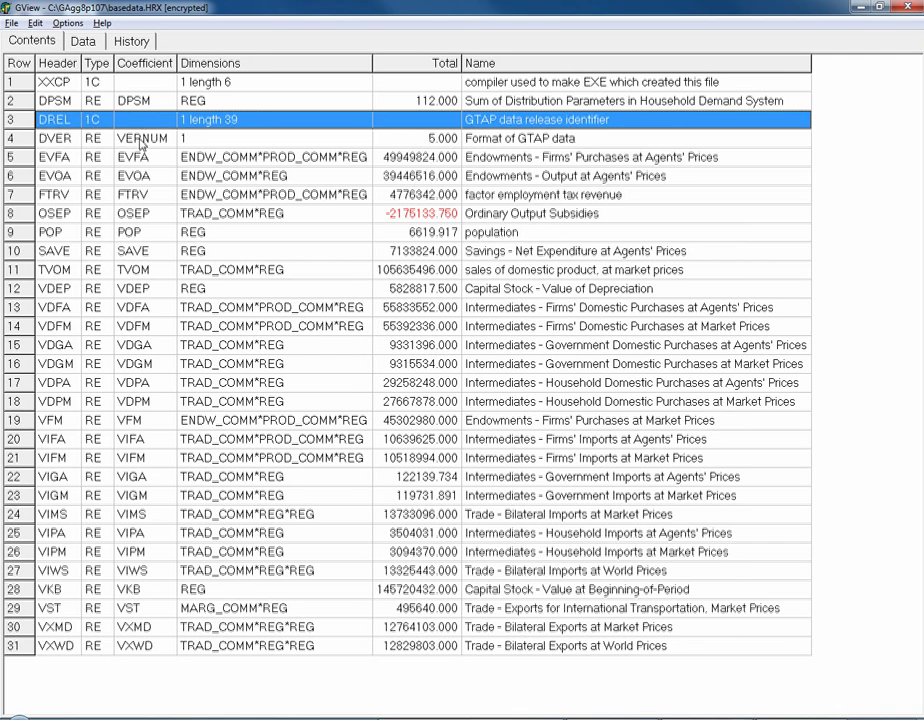
key(Down)
key(Down)
key(Down)
key(Down)
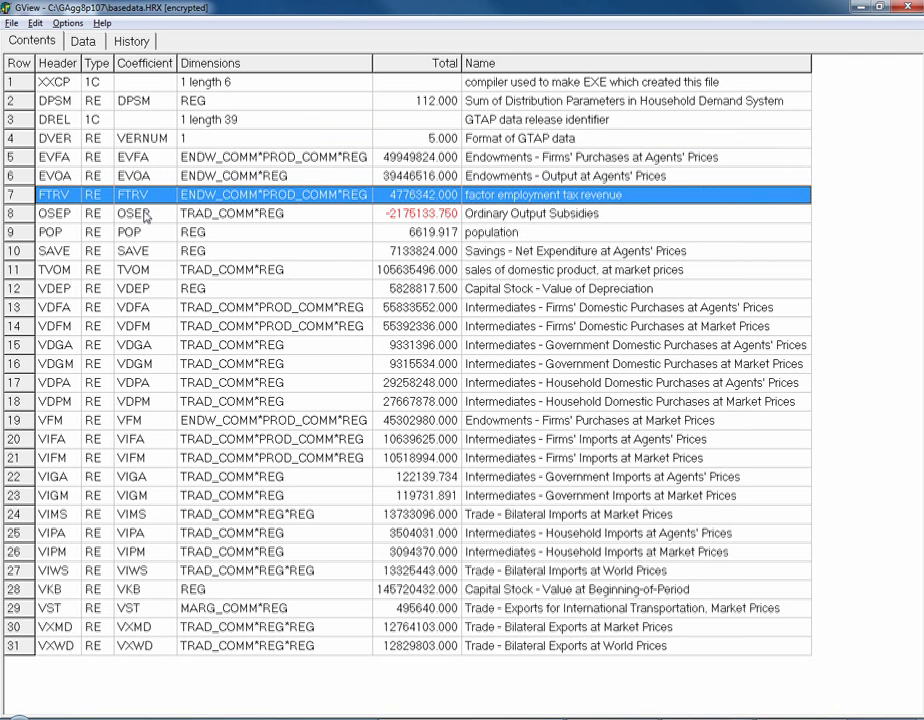
key(Down)
key(Down)
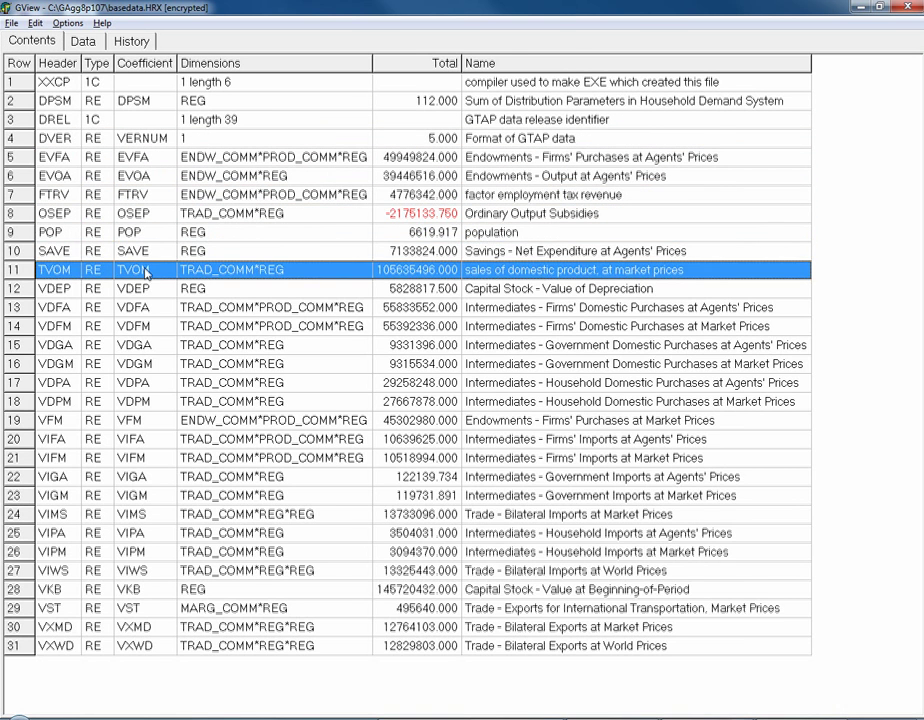
View the VDFA data on firms' domestic purchases at agents' prices, return to the contents list and close GView
double_click(139, 307)
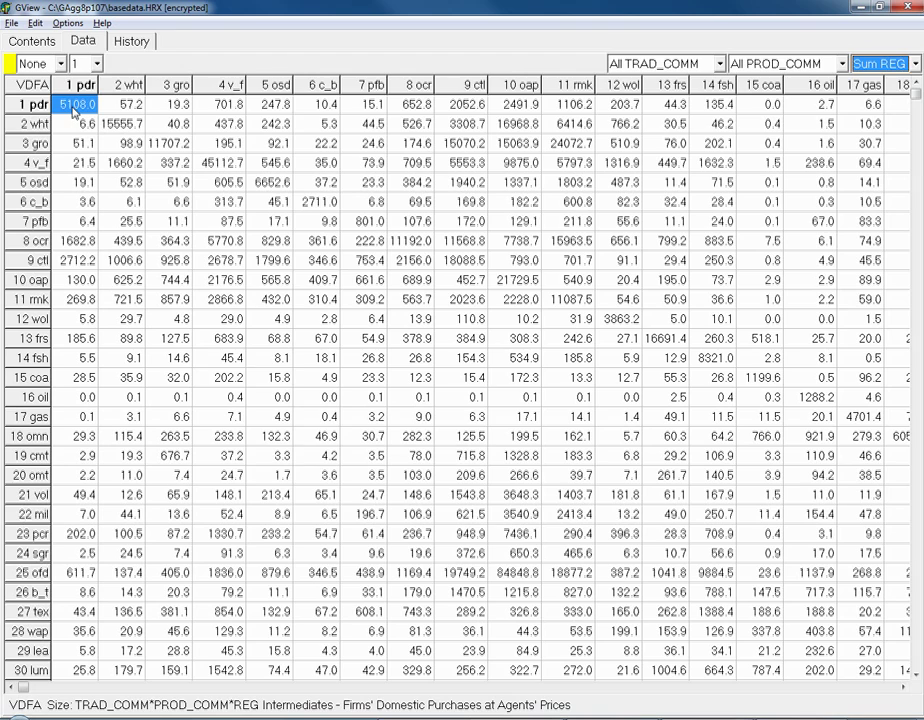
key(ctrl+shift+Tab)
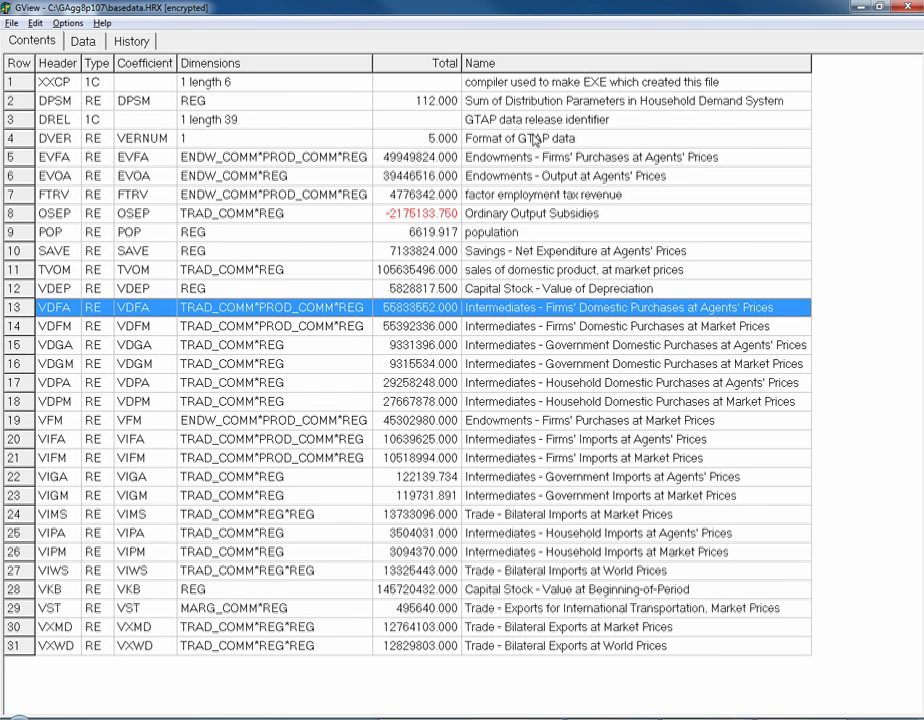
click(912, 8)
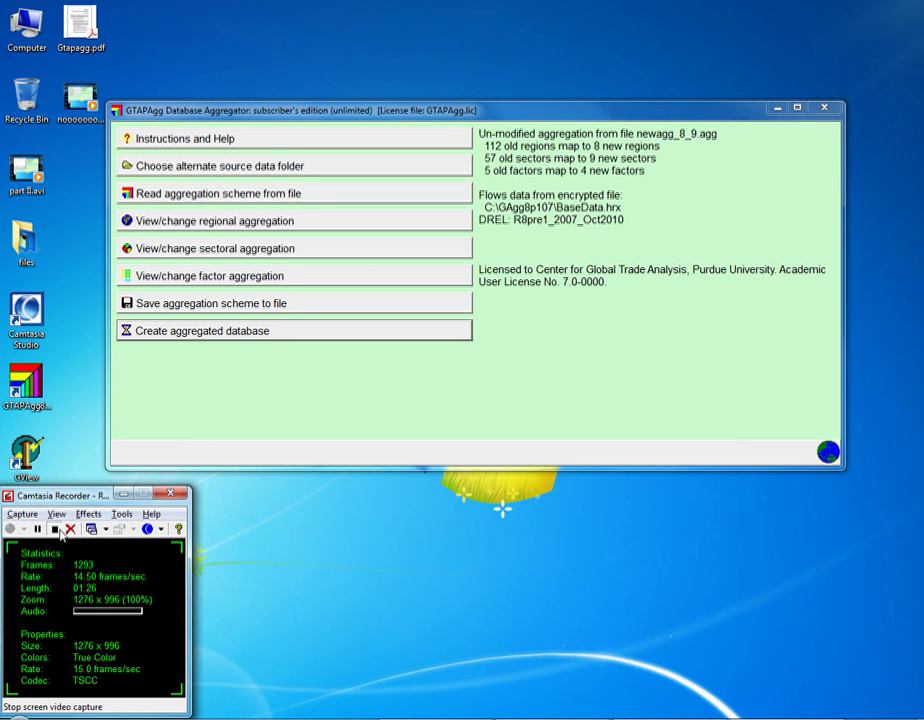
click(56, 530)
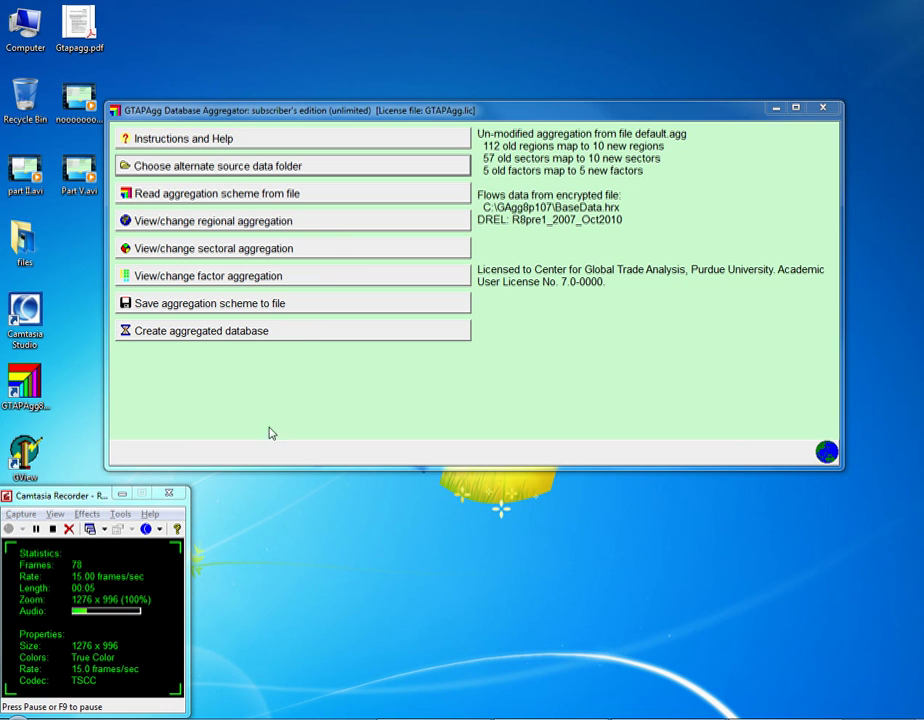
Start choosing an alternate source data folder in GTAPAgg, and open C:\GAgg8p107\AggStore in Windows Explorer
click(288, 173)
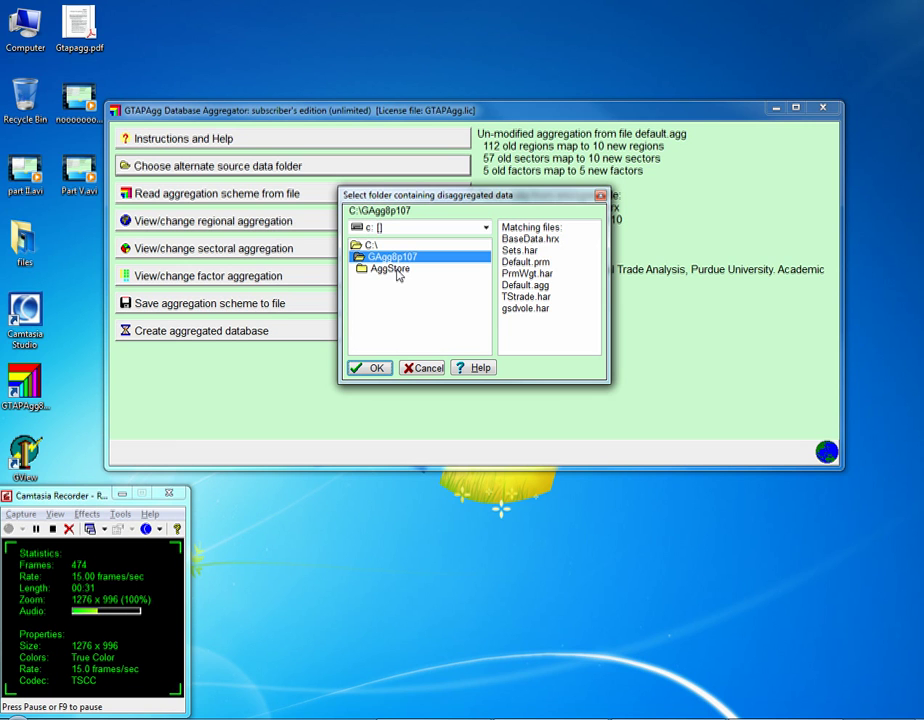
click(22, 718)
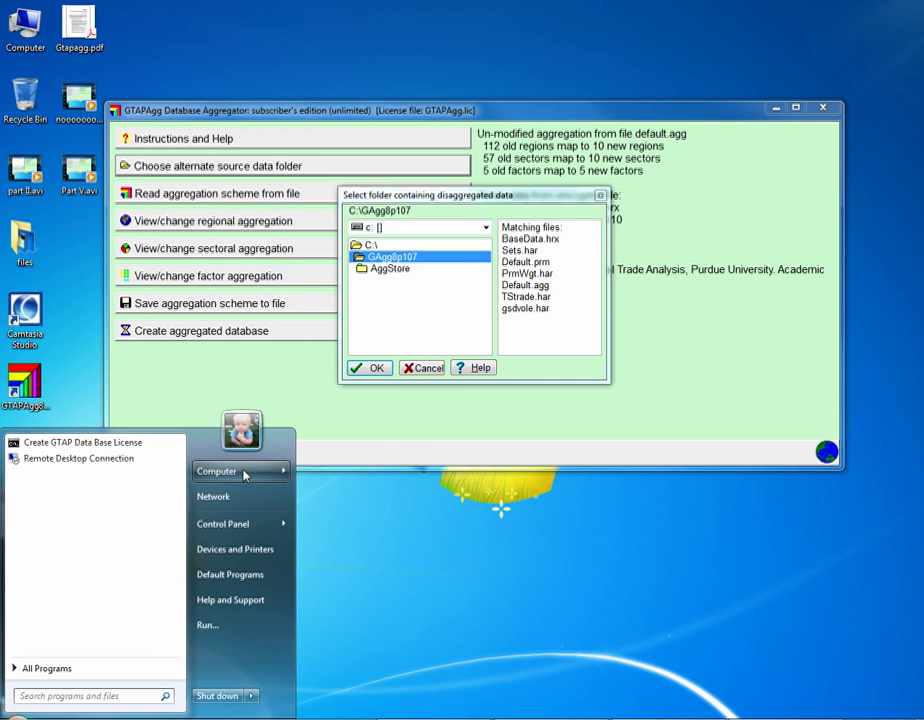
mouse_move(243, 476)
drag(360, 70, 406, 136)
click(226, 141)
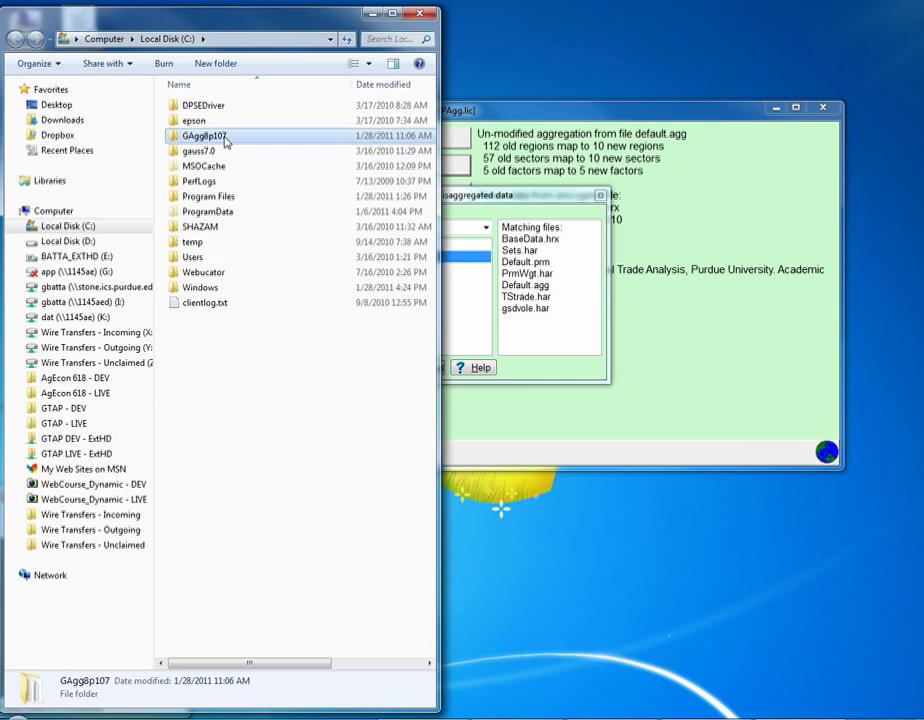
double_click(226, 141)
scroll(200, 540, down, 5)
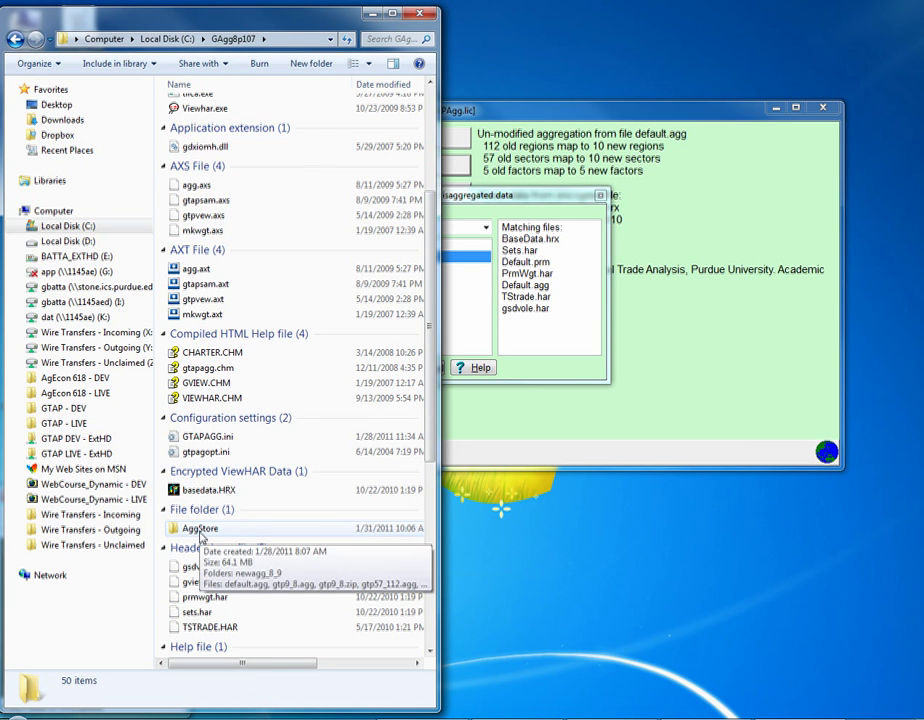
double_click(200, 530)
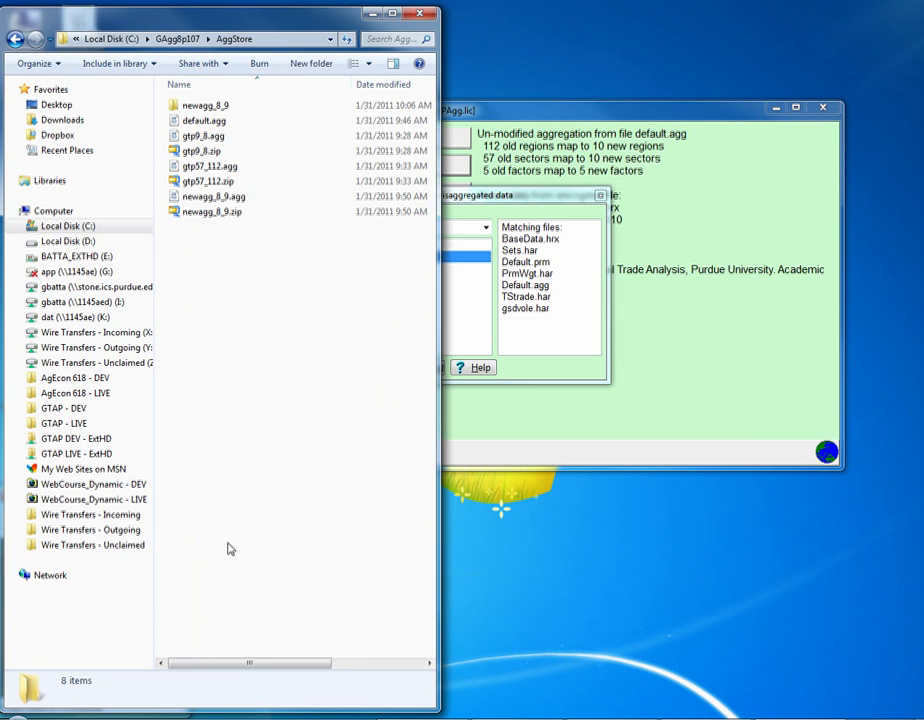
Examine the zip archives and the newagg_8_9 folder in AggStore, and close the Explorer window
click(217, 212)
key(Up)
key(Up)
key(Up)
key(Up)
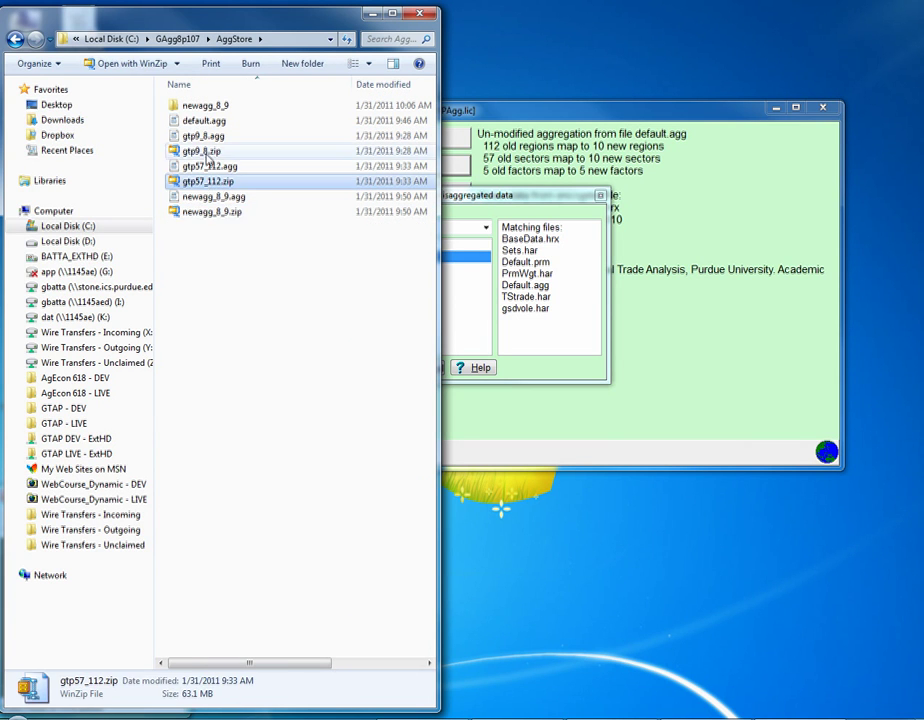
click(217, 212)
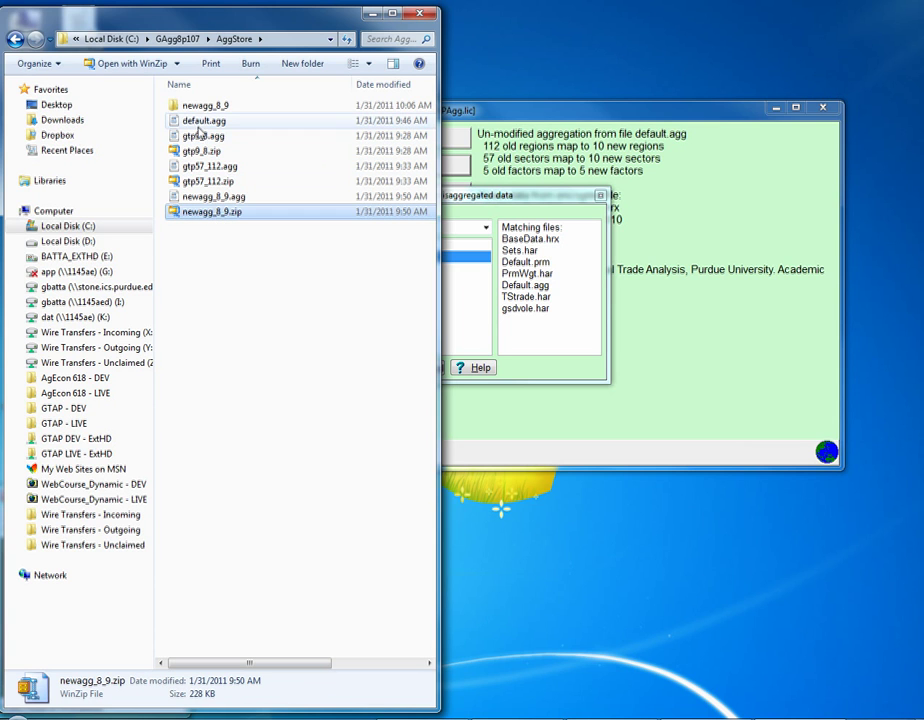
click(201, 106)
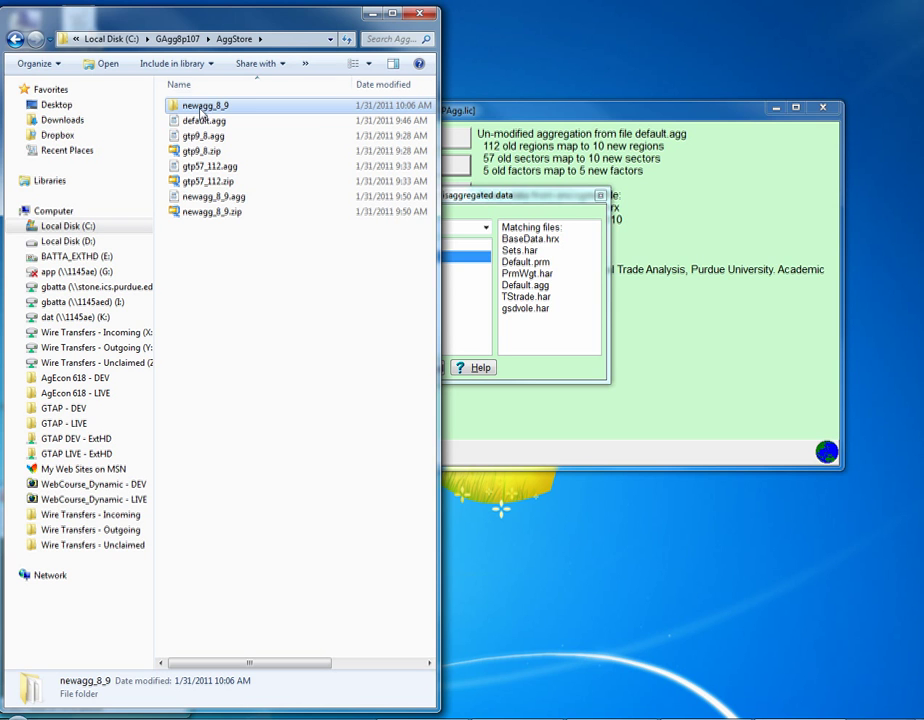
click(416, 13)
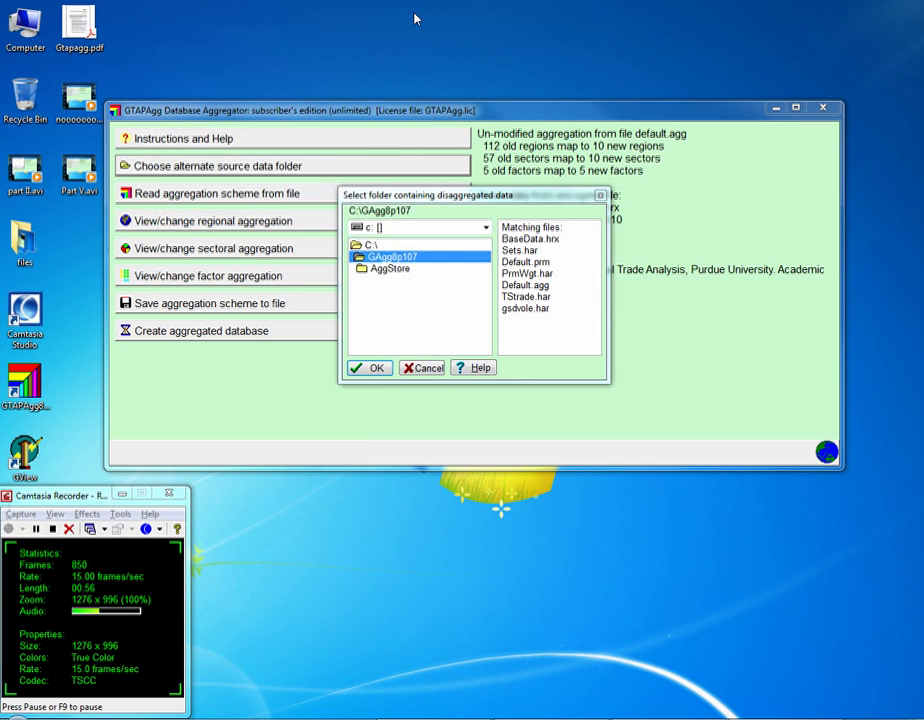
Select C:\GAgg8p107\AggStore\newagg_8_9 as the alternate source data folder in GTAPAgg
double_click(399, 270)
double_click(398, 280)
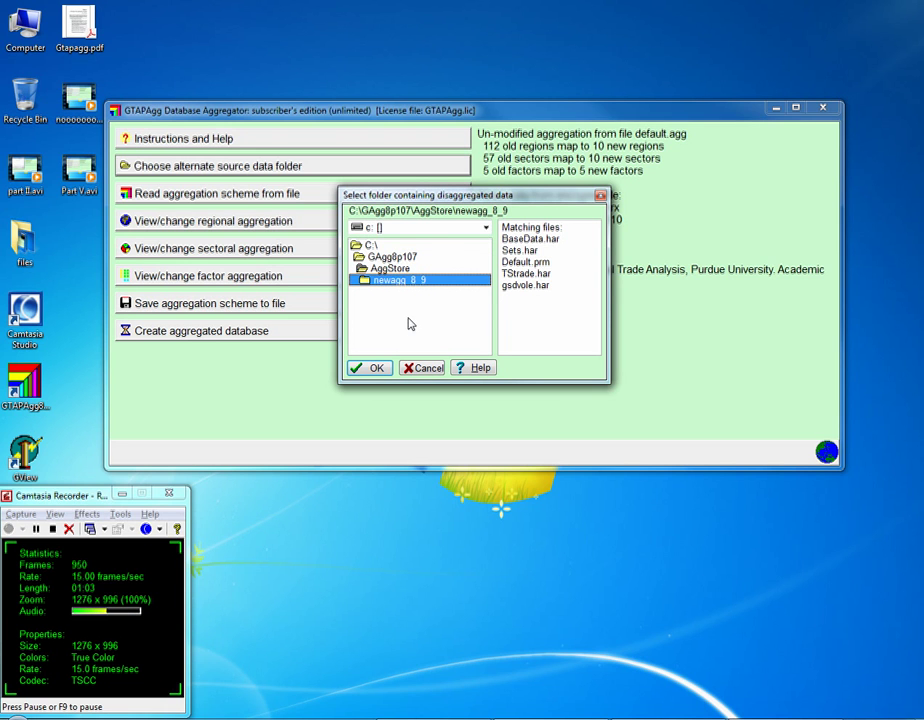
click(375, 372)
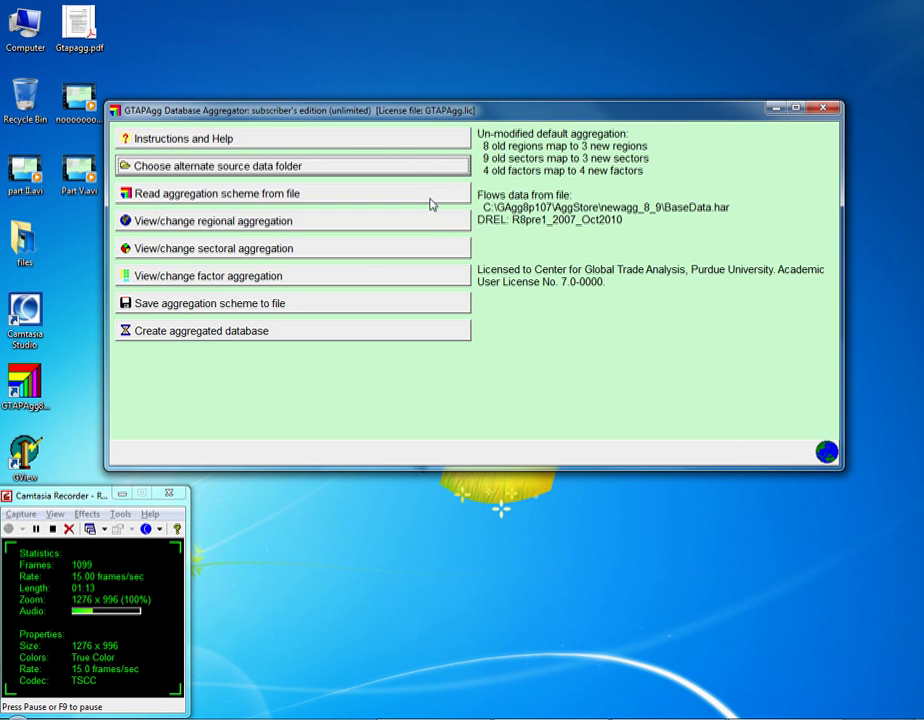
Open the regional aggregation and map the old regions 1 to 1 to new regions
click(227, 229)
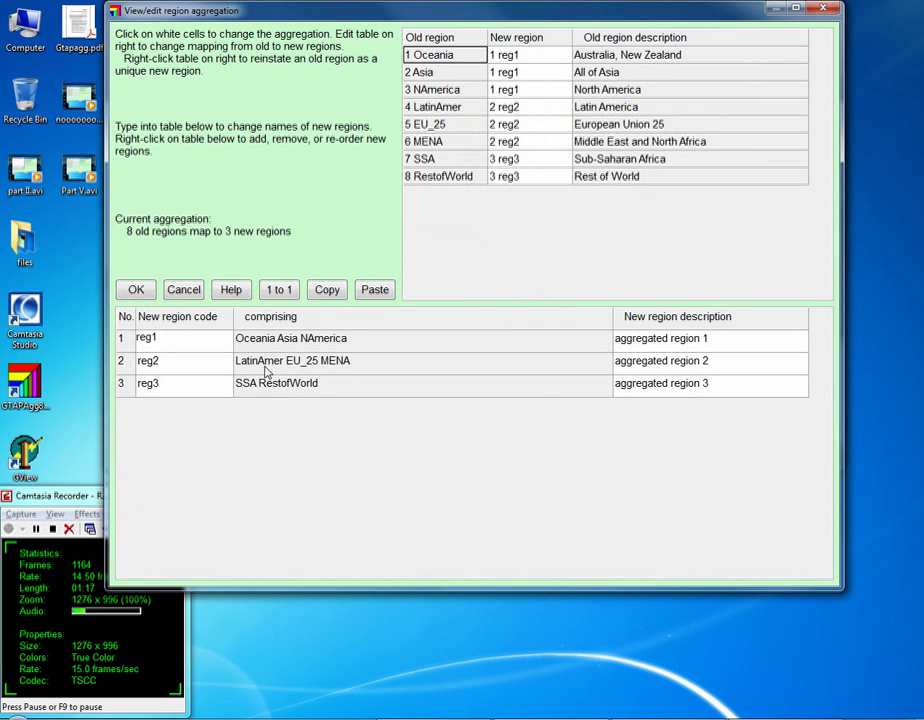
click(285, 296)
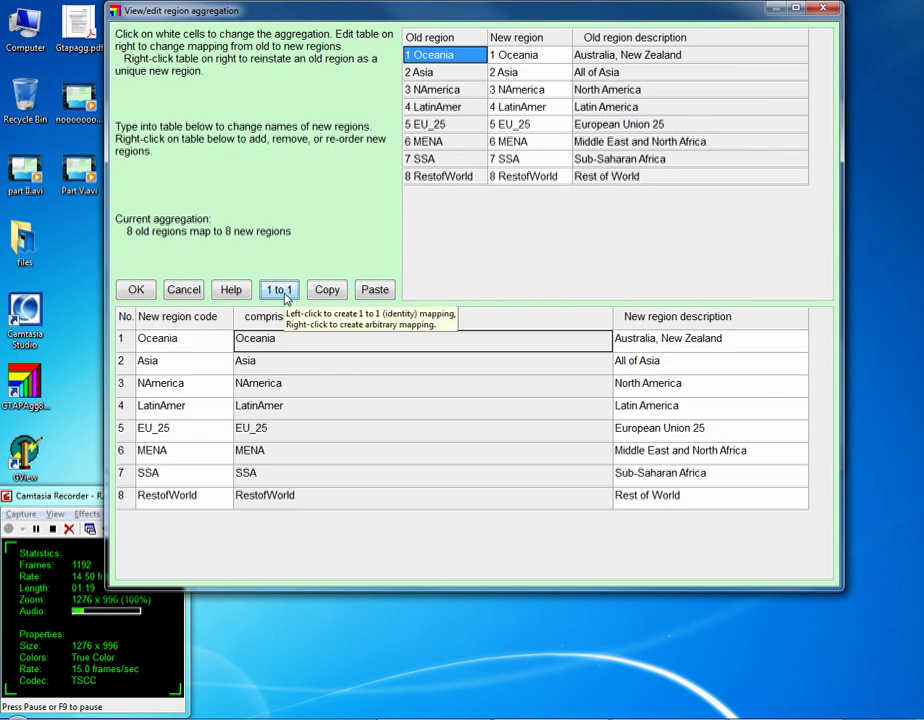
click(262, 359)
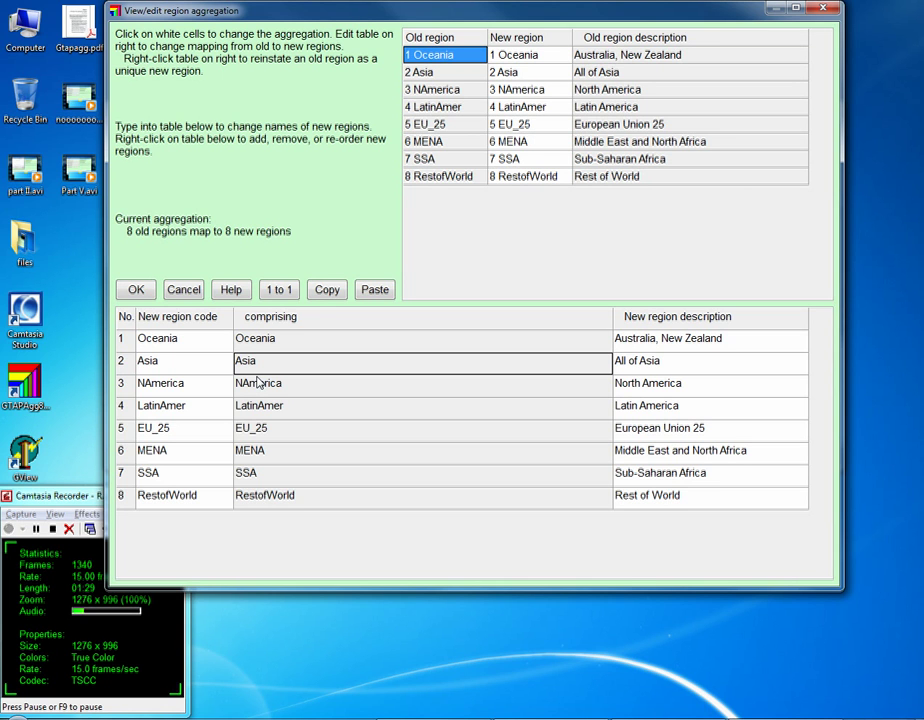
click(172, 393)
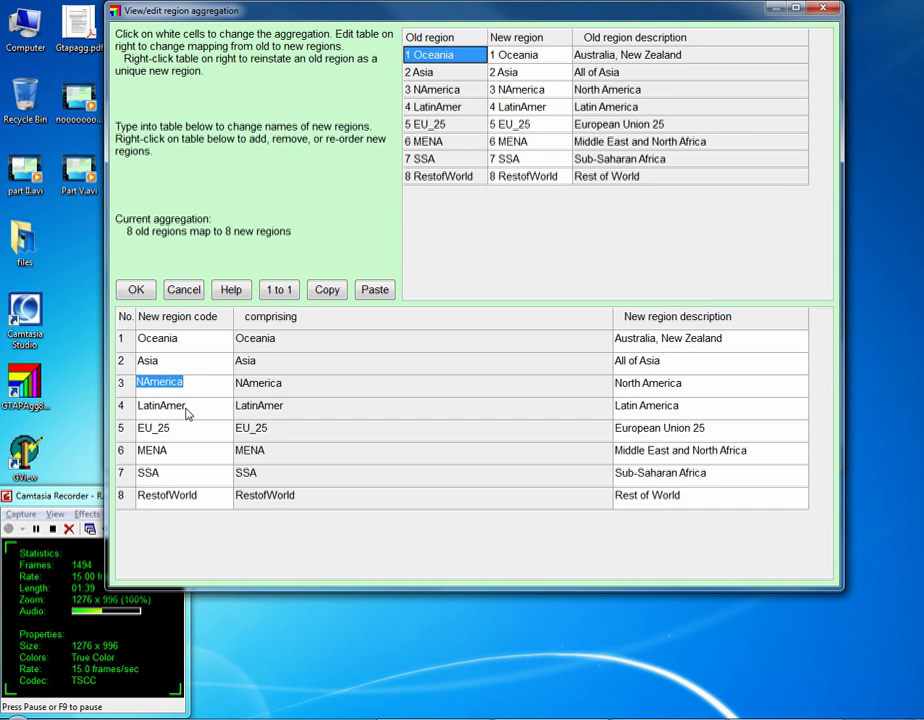
Insert a new region after RestofWorld with the code America and the description "All of America"
right_click(125, 499)
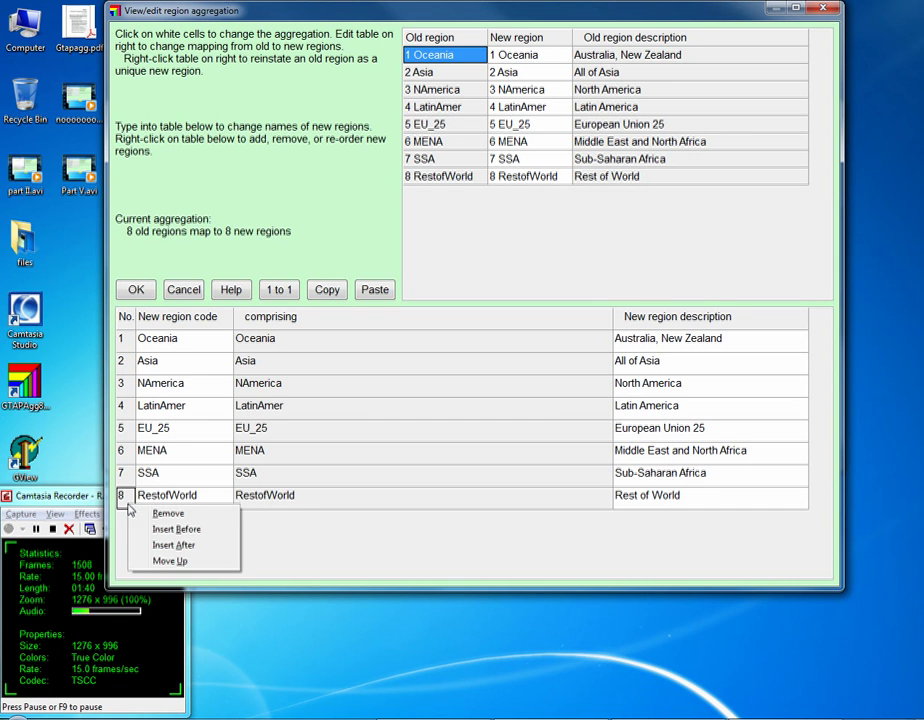
click(210, 546)
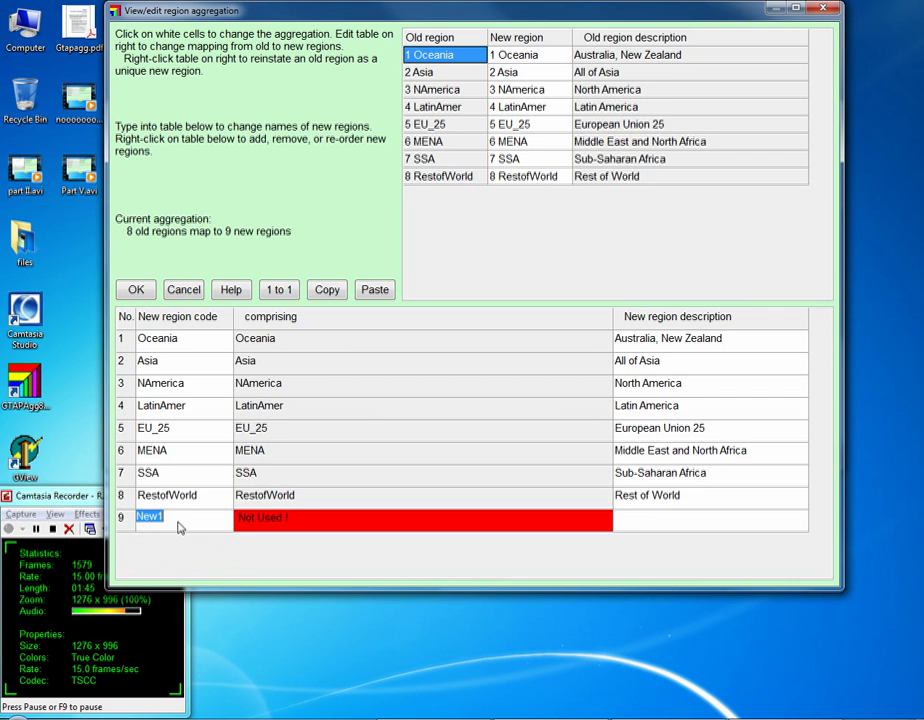
text(America)
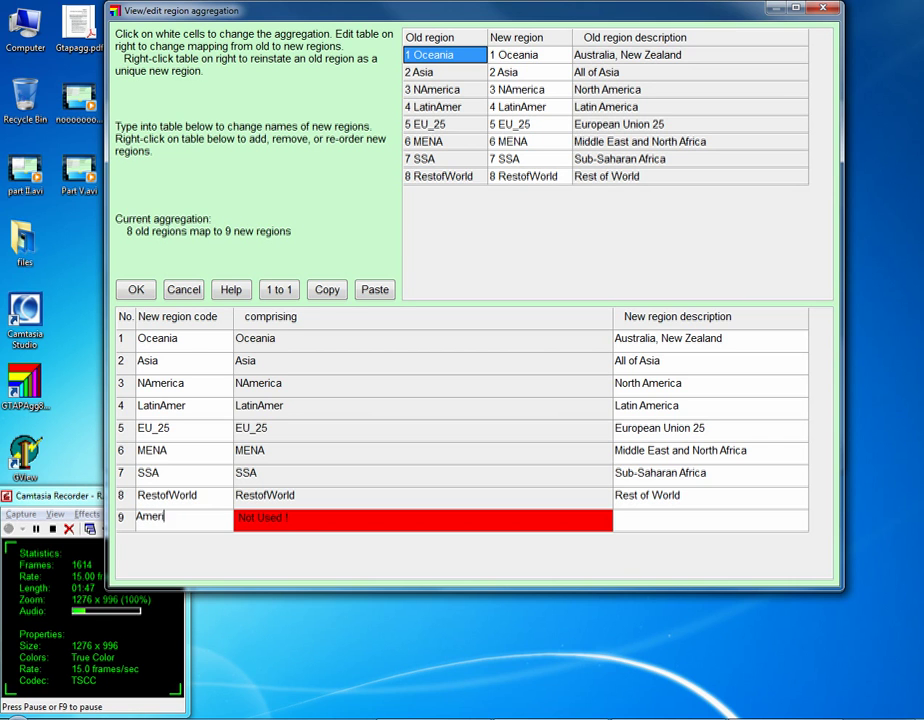
click(641, 520)
text(All of America)
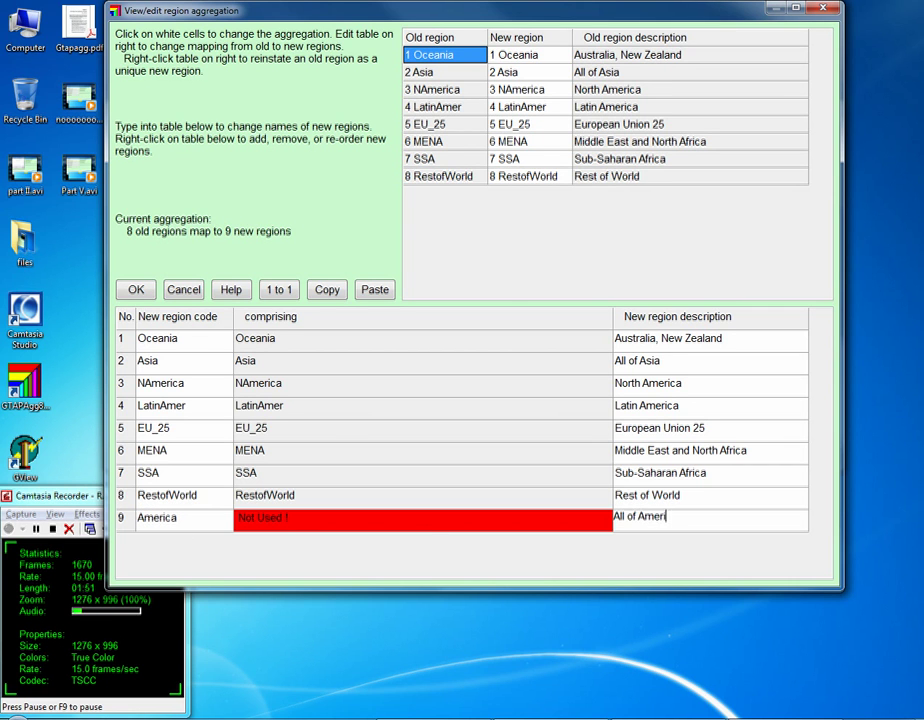
Map the old regions NAmerica and LatinAmer to the new region America
click(531, 93)
click(542, 218)
click(549, 112)
click(549, 112)
click(530, 233)
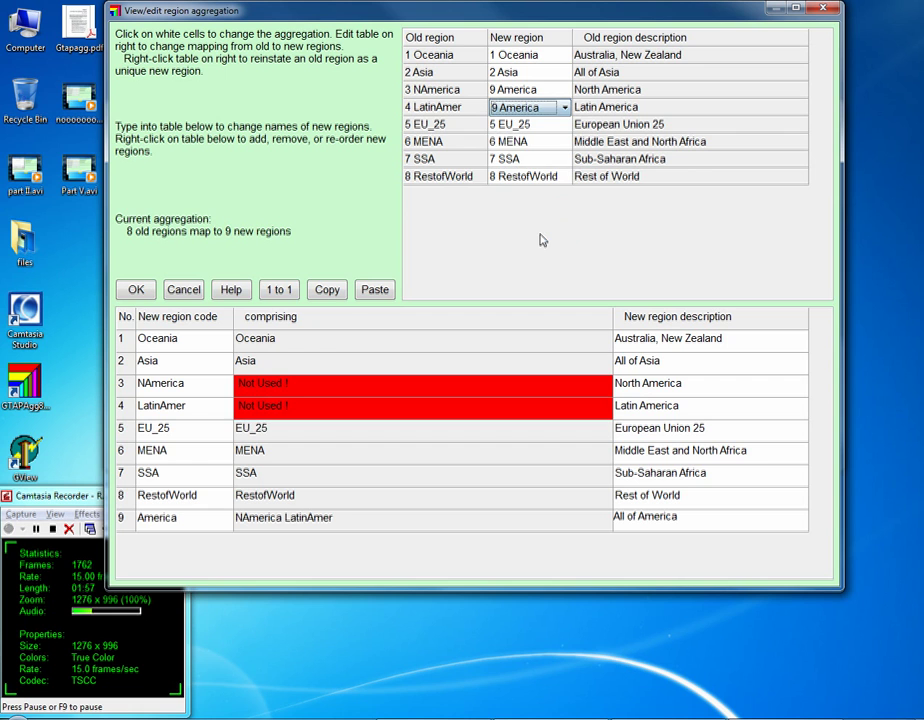
Remove the unused new regions NAmerica and LatinAmer, and leave the regional aggregation without saving the changes
click(126, 388)
right_click(125, 385)
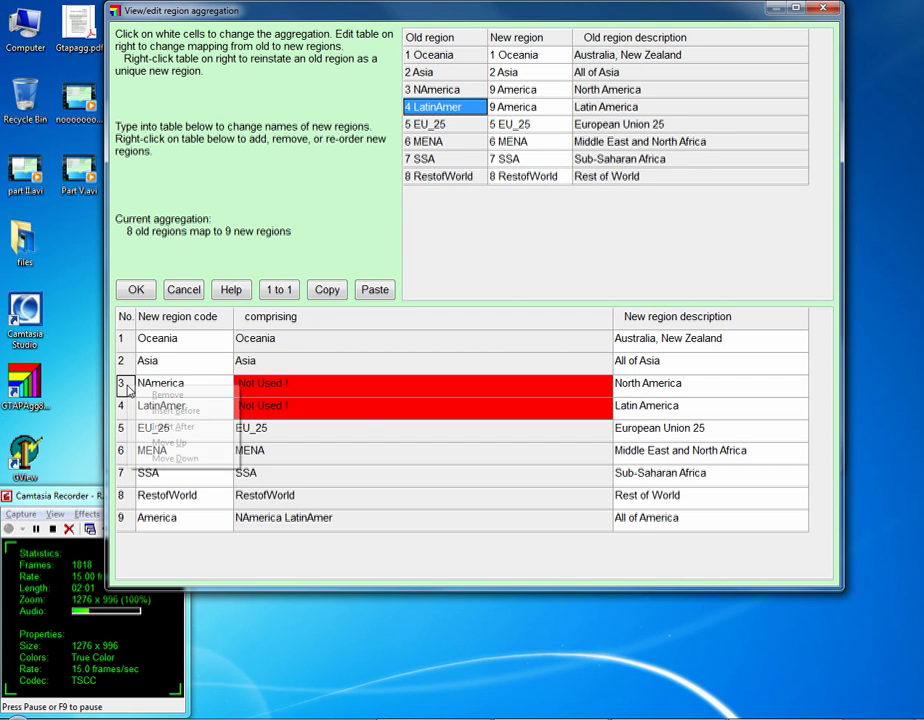
click(145, 395)
right_click(124, 384)
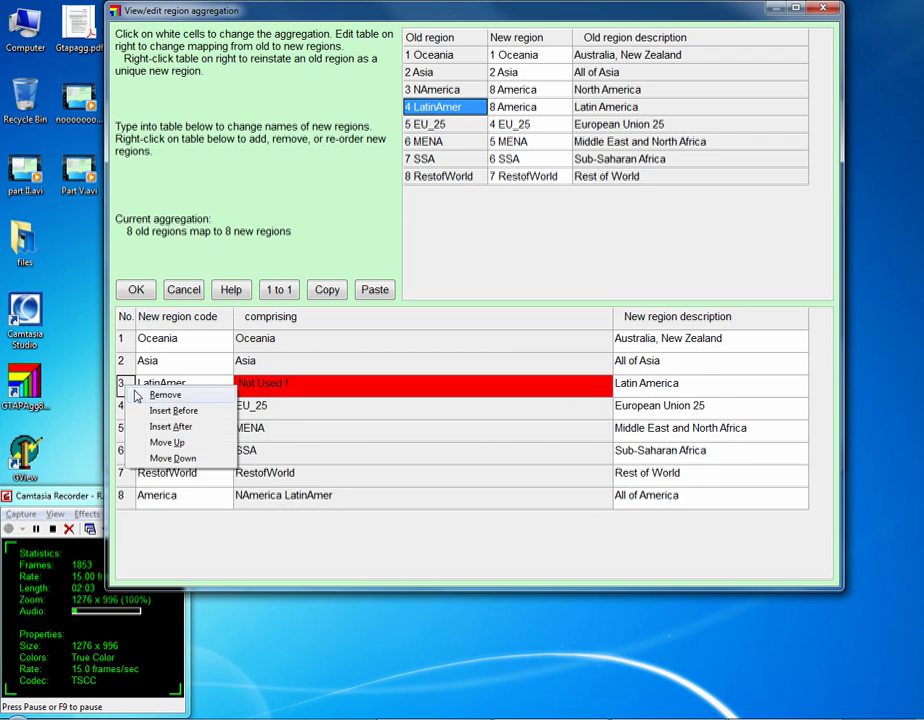
click(138, 392)
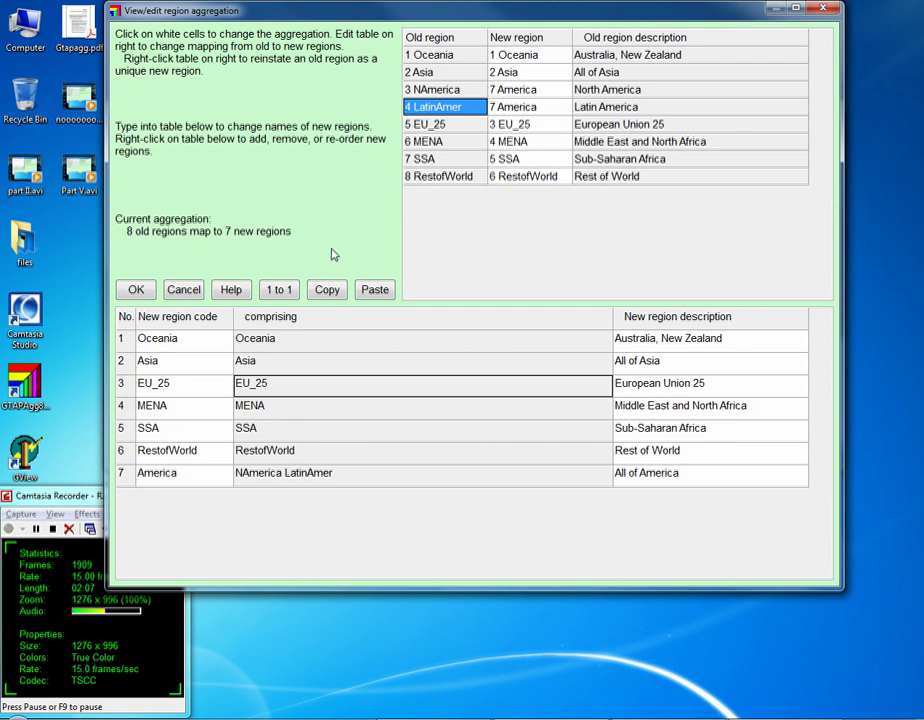
click(186, 292)
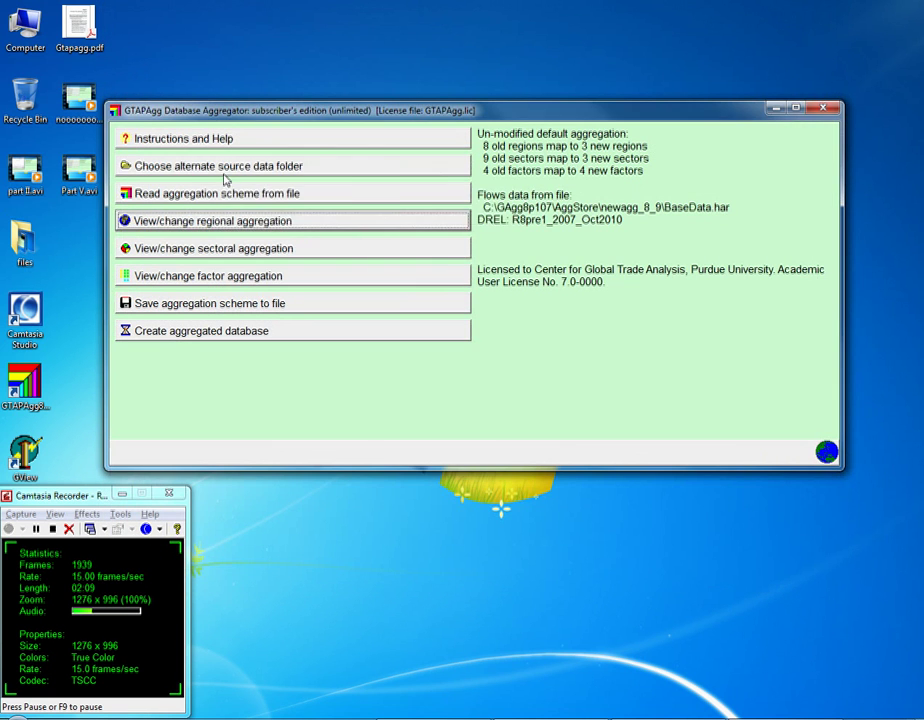
Select C:\GAgg8p107 as the source data folder
click(222, 168)
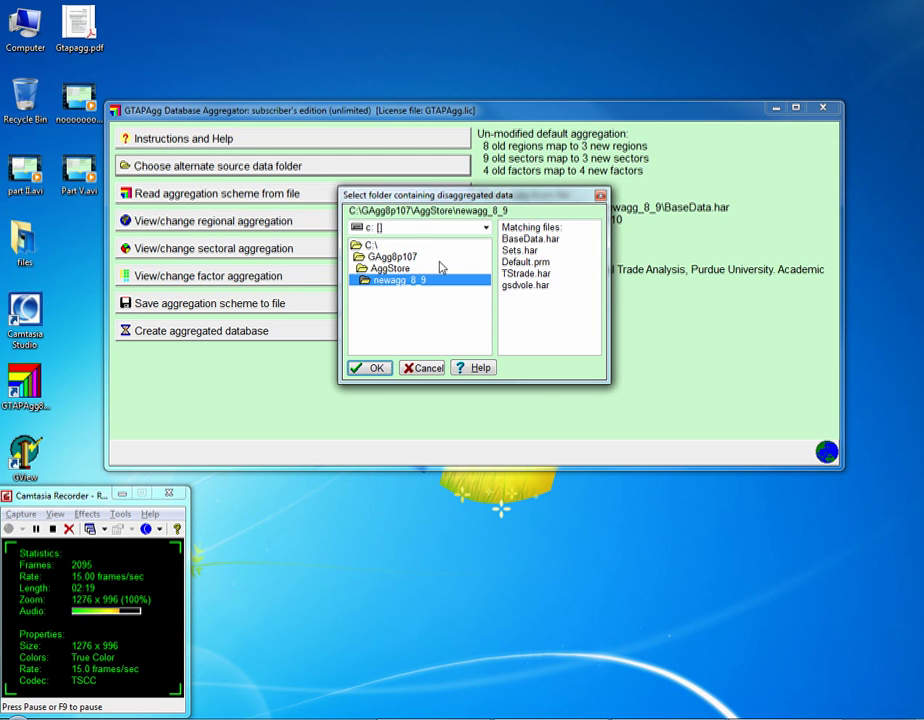
click(412, 257)
double_click(395, 257)
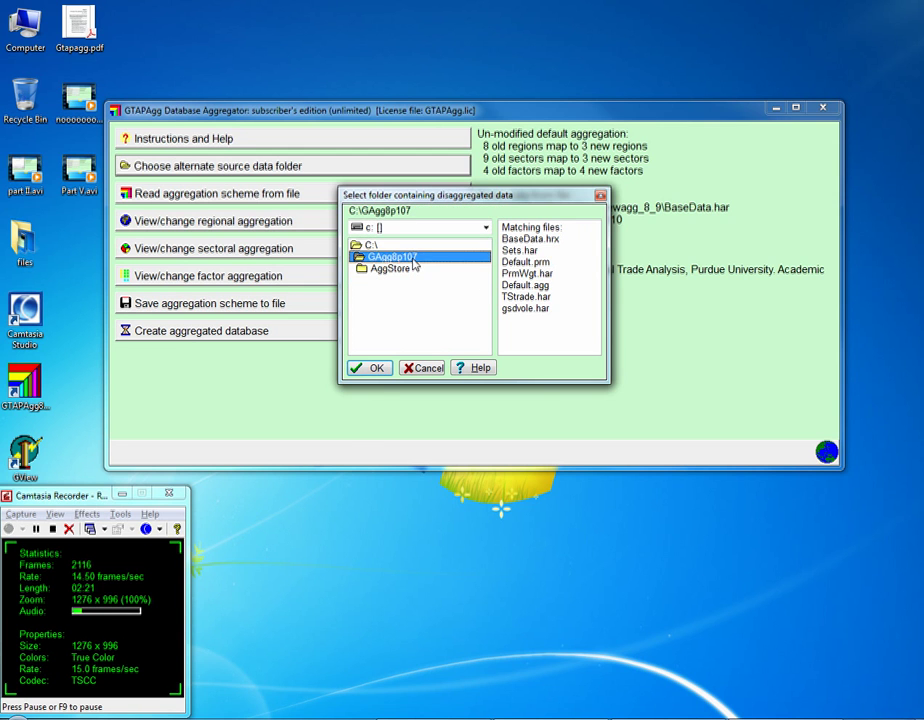
click(369, 368)
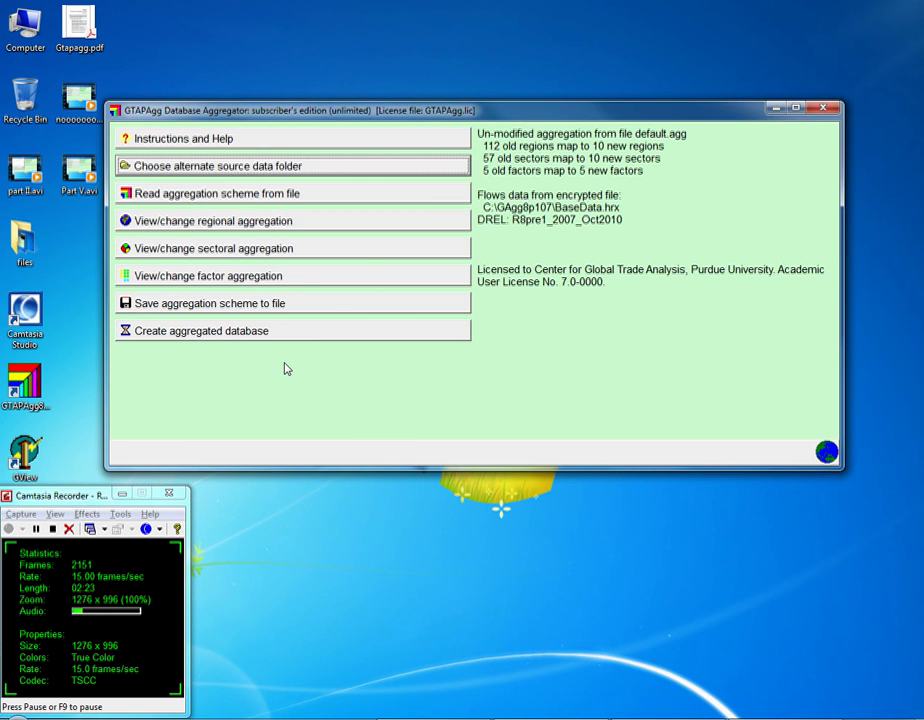